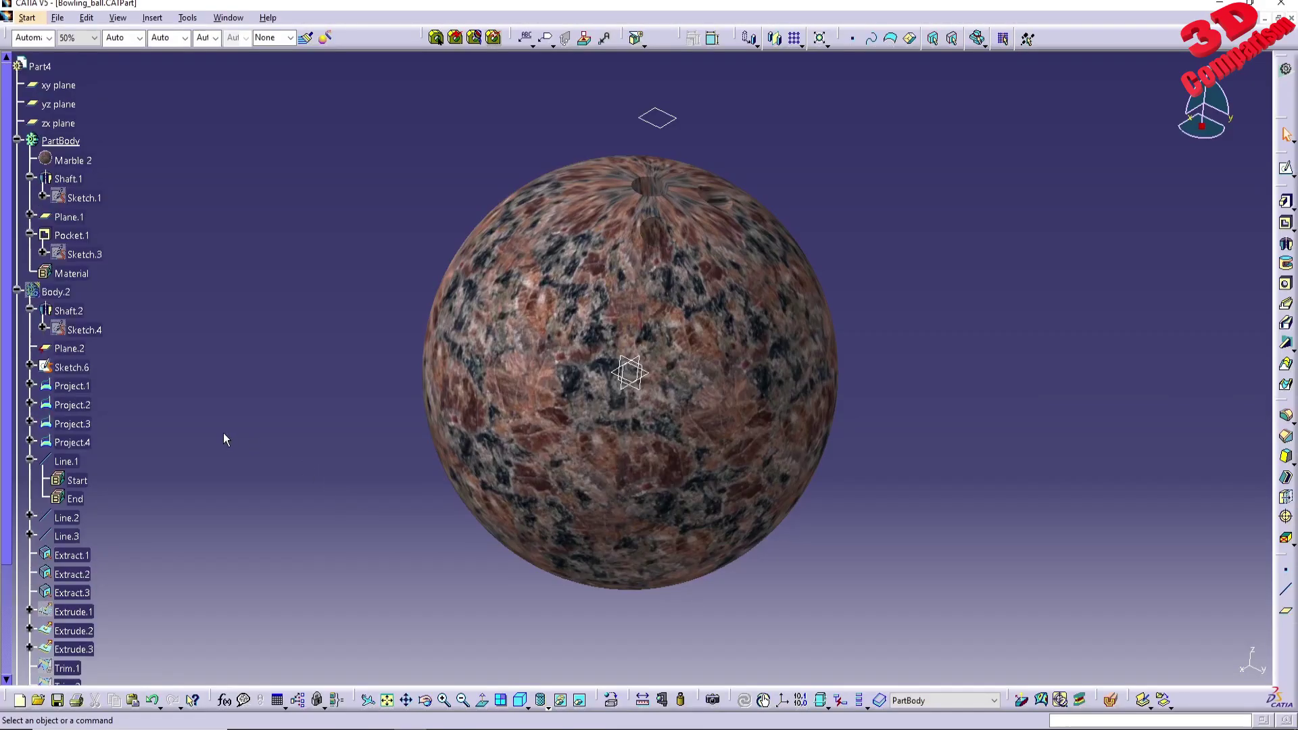
Switch to CATIA V5 and examine the definition of the finger-hole pocket, Pocket.1, in the finished bowling ball model
scroll(223, 433, "up", 1)
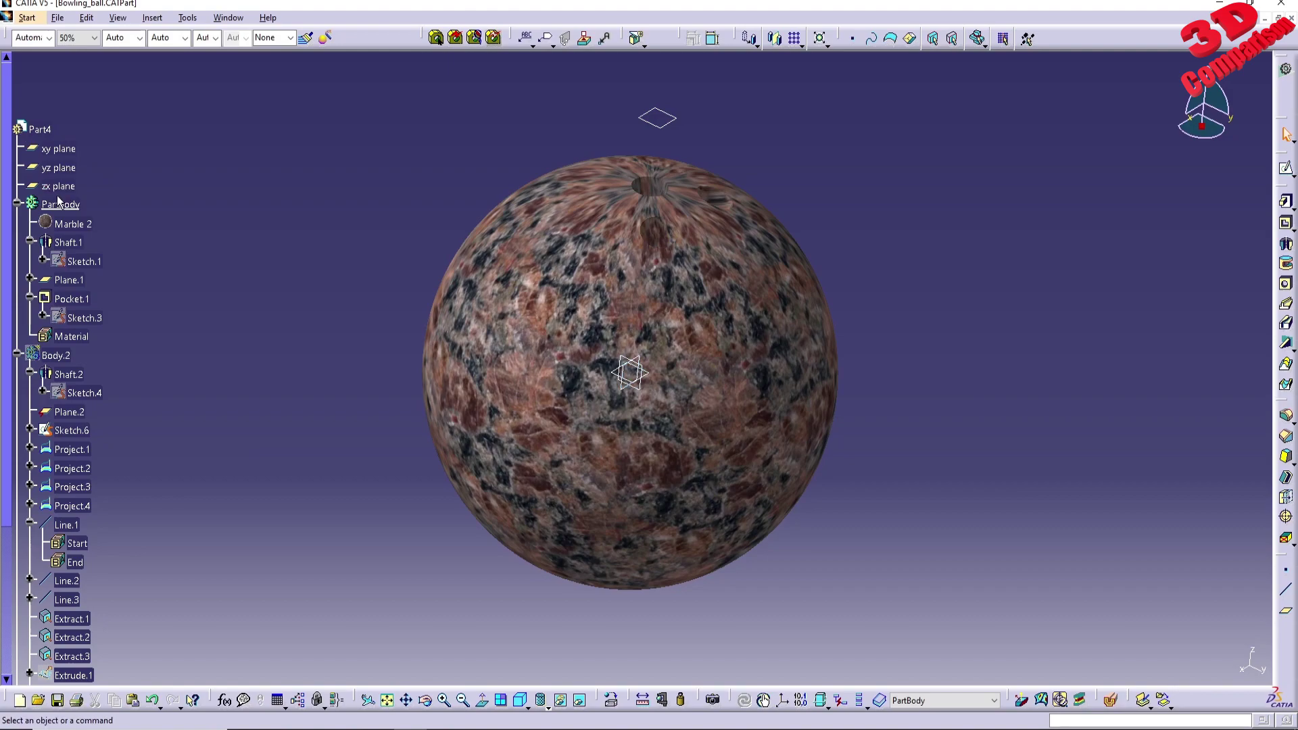
double_click(71, 298)
middle_click_drag(749, 318, 628, 210)
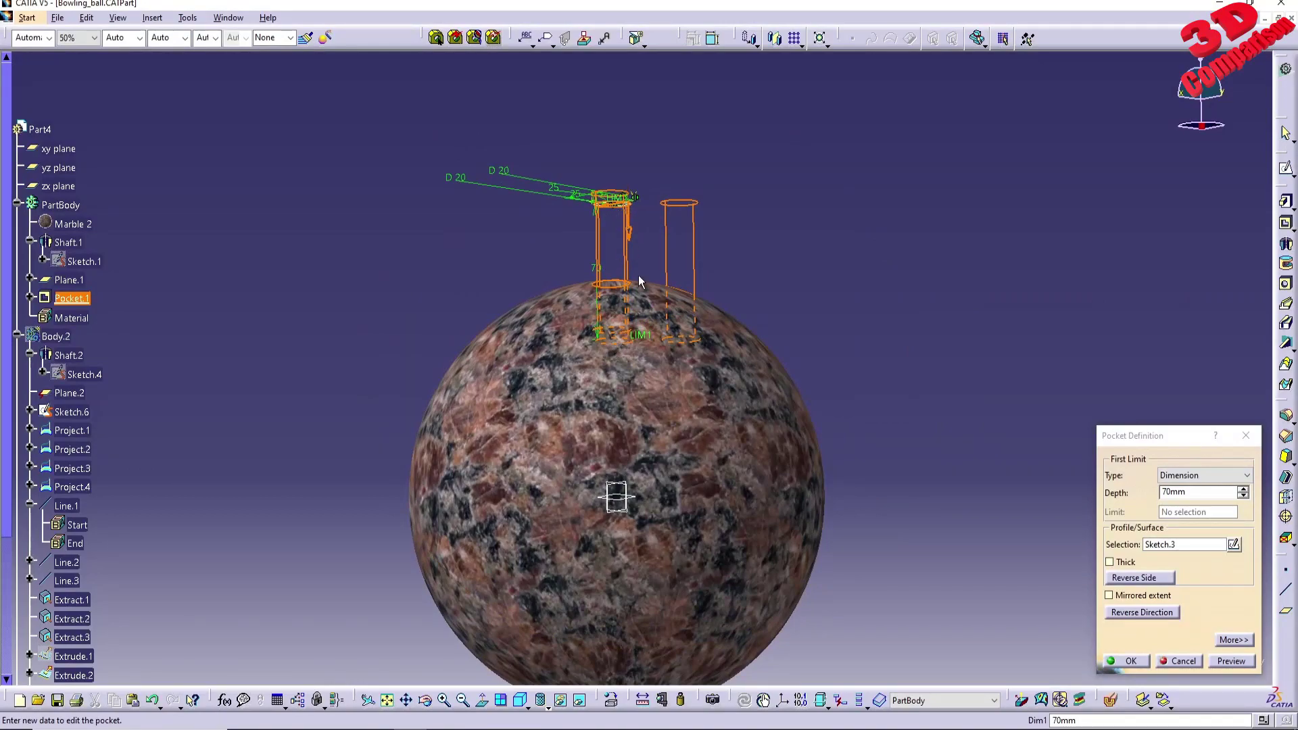
middle_click_drag(620, 327, 658, 366)
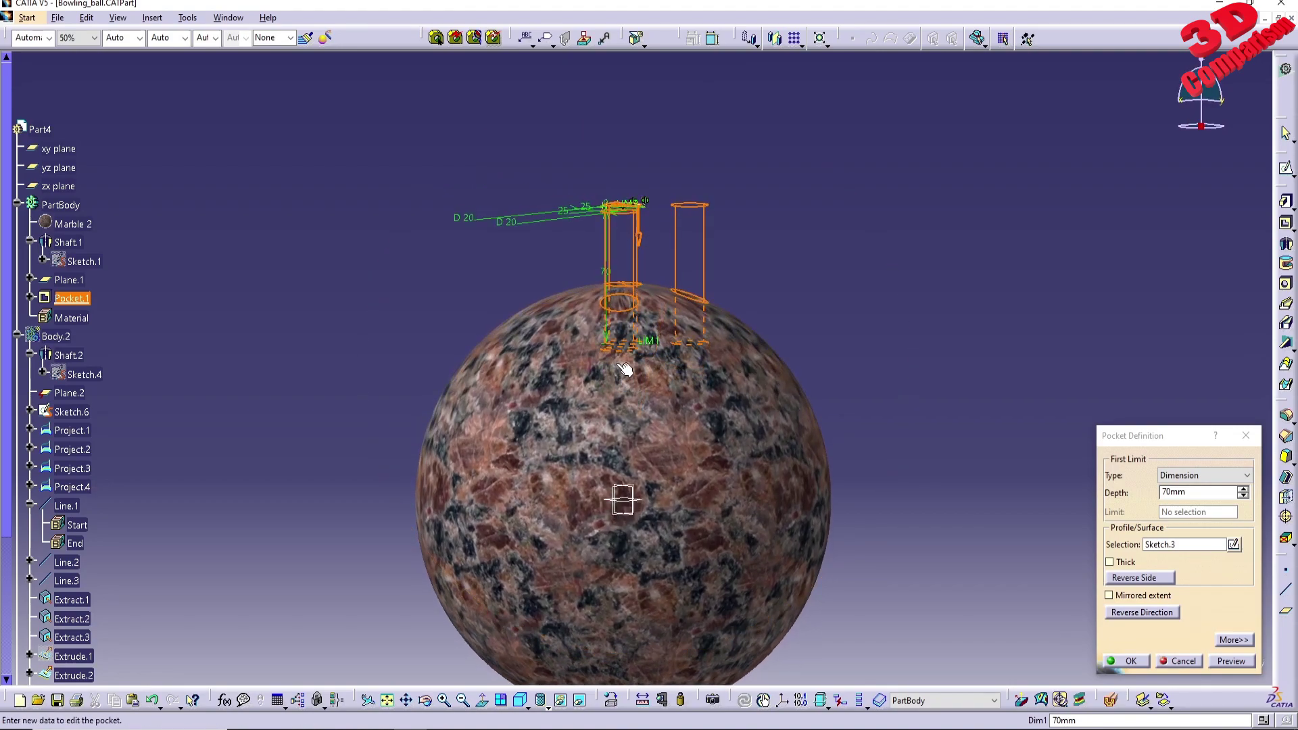
left_click(1182, 662)
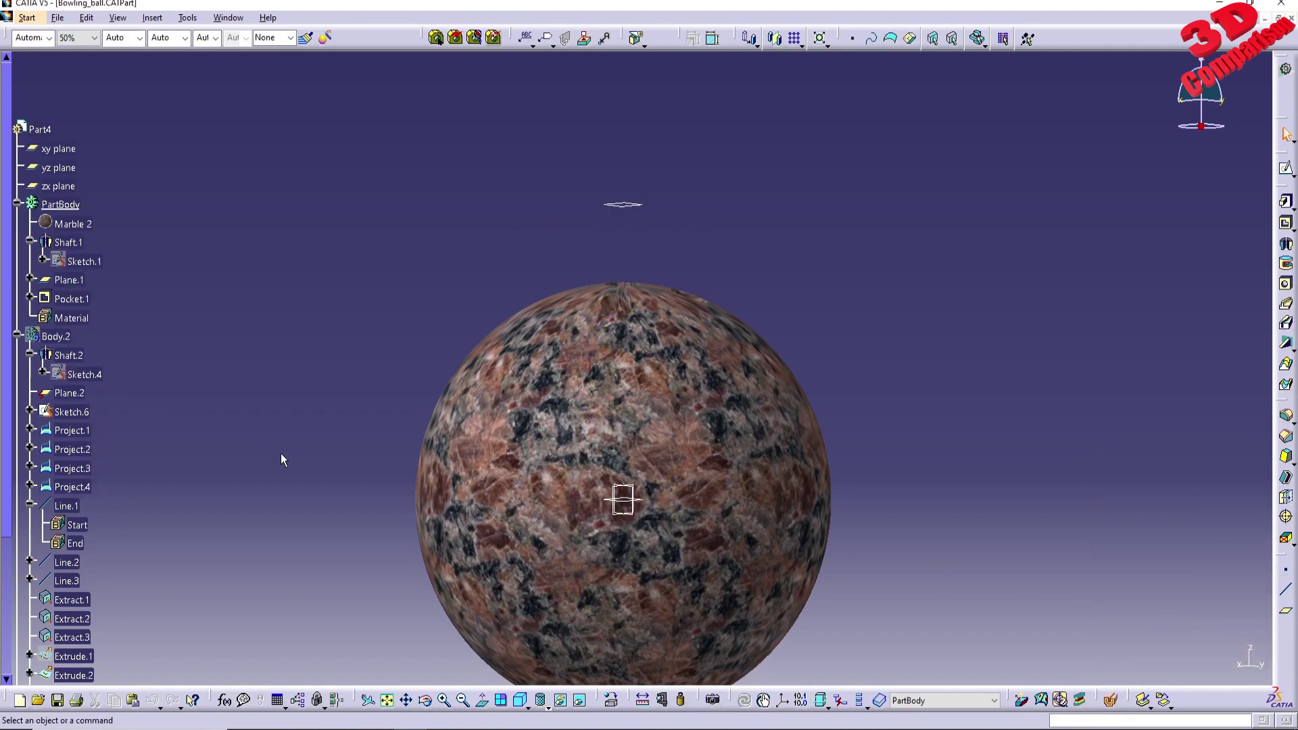
Examine the definitions of Project.4 and the surface-normal Line.1 in Body.2
middle_click_drag(744, 340, 749, 292)
scroll(749, 292, "down", 1)
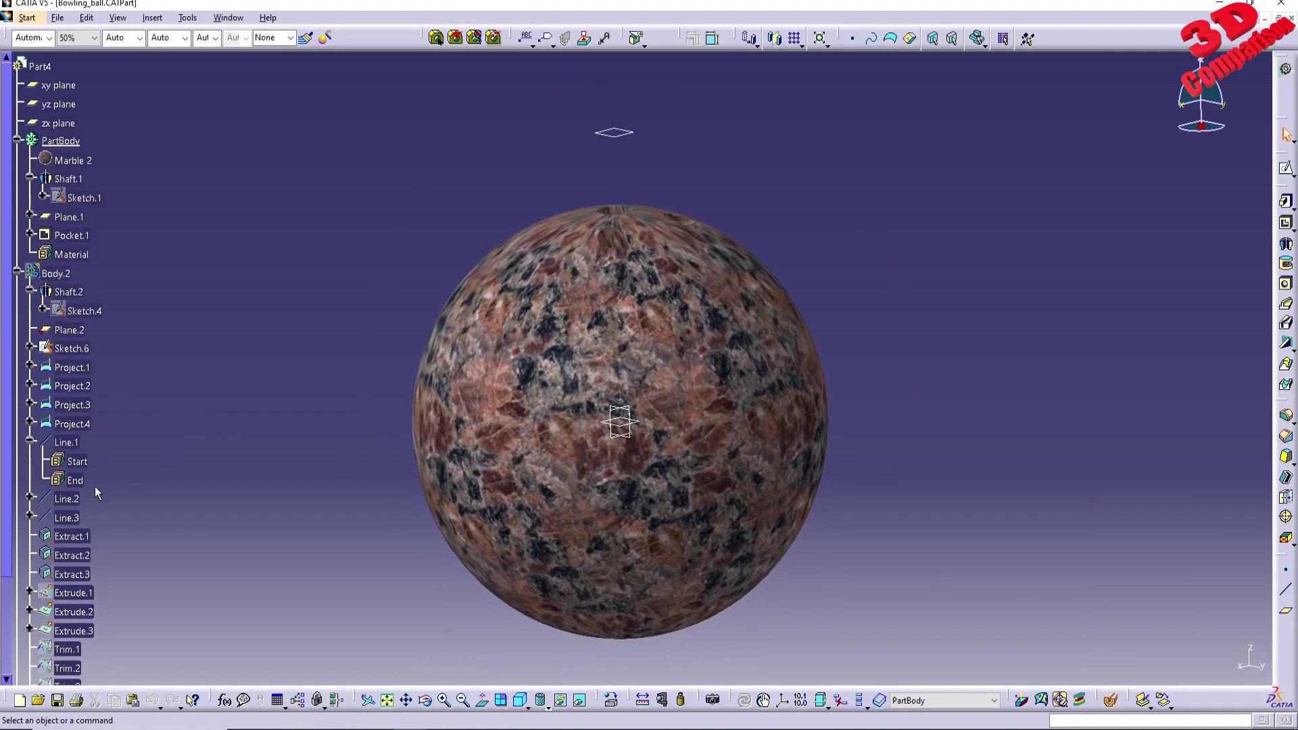
double_click(70, 425)
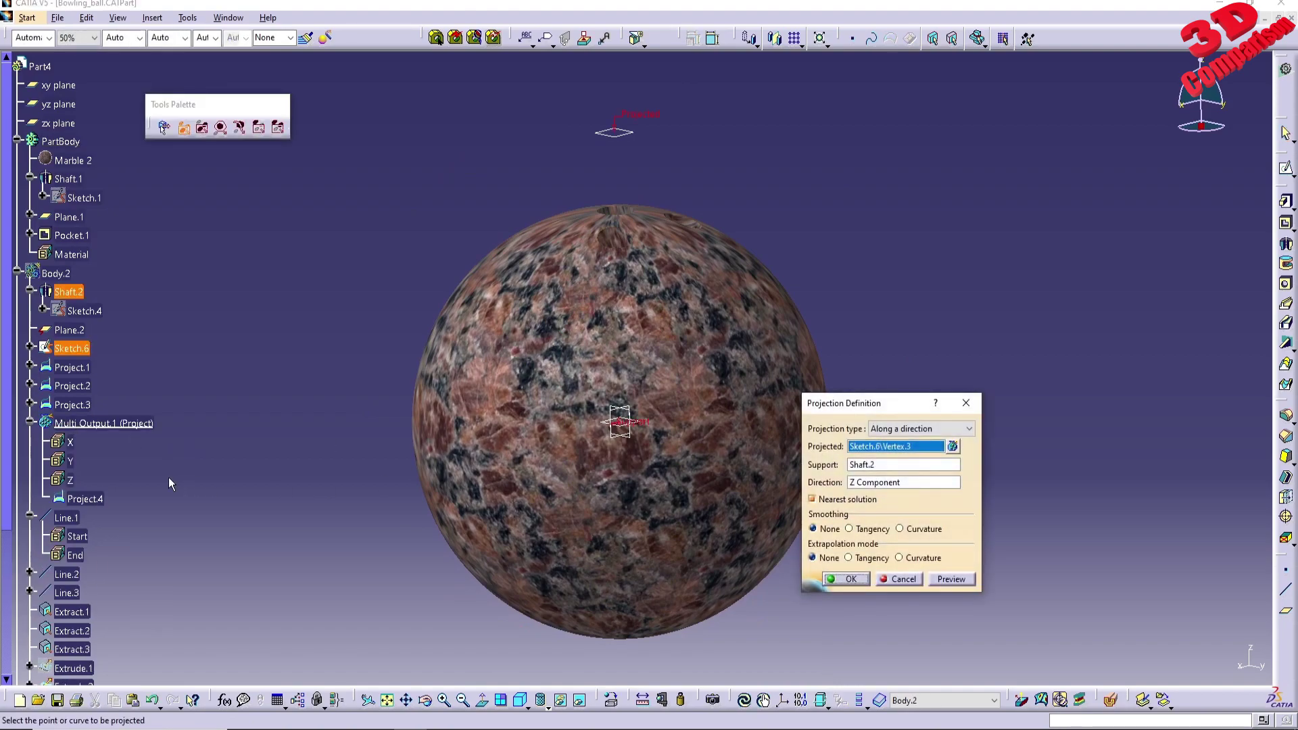
key("Escape")
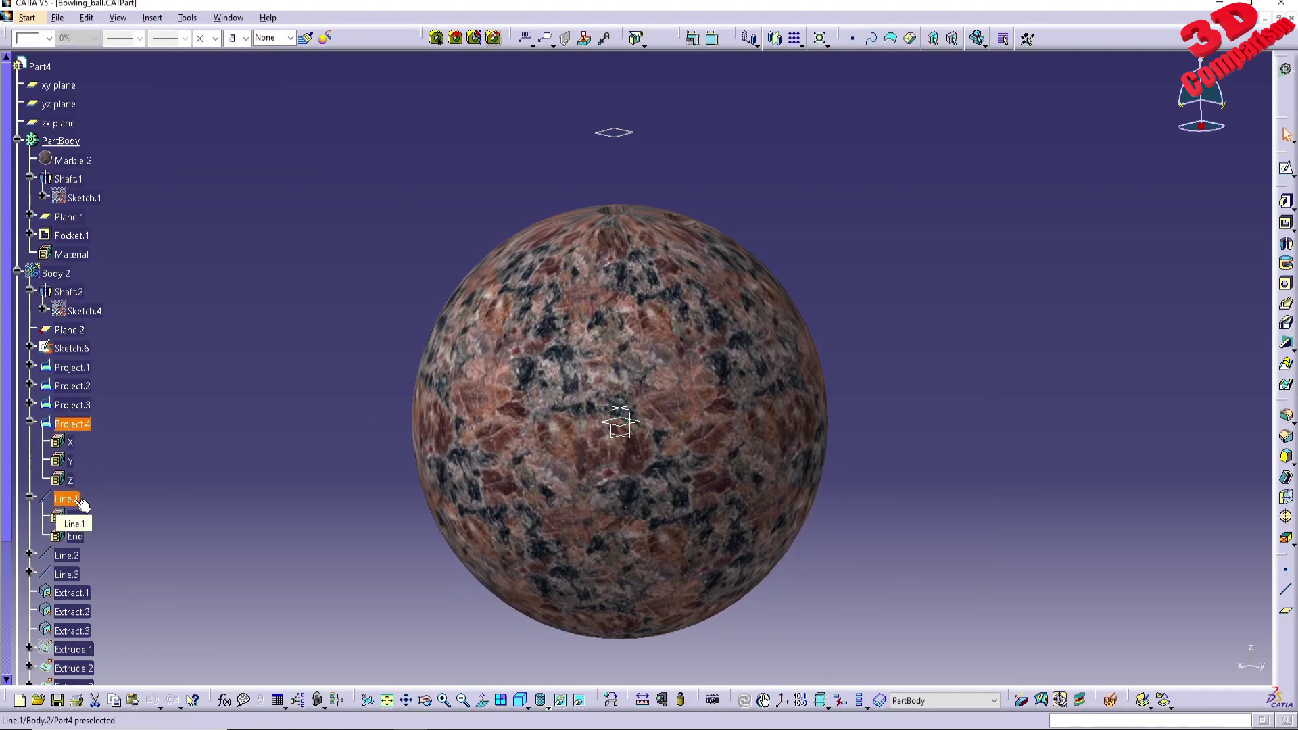
double_click(65, 499)
middle_click_drag(689, 342, 600, 390)
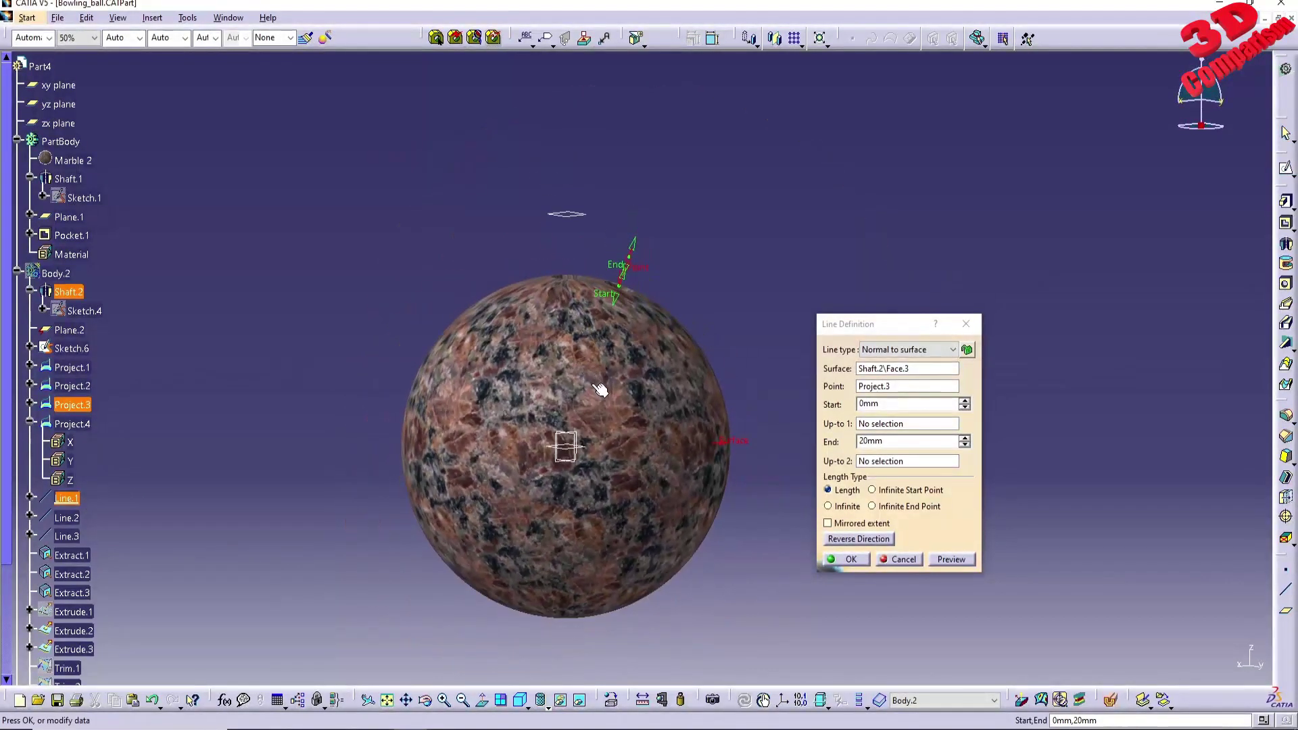
key("Escape")
middle_click_drag(556, 464, 603, 382)
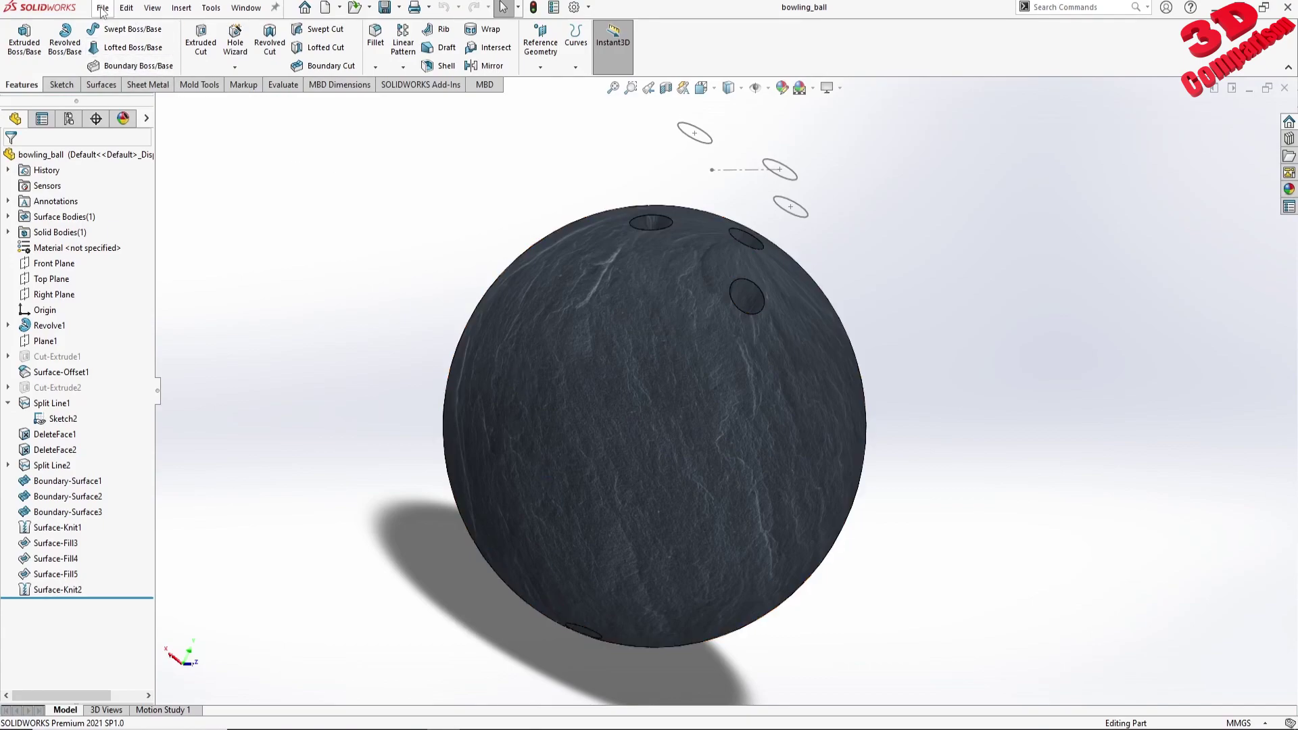
Switch to SOLIDWORKS and create a new part document
left_click(102, 10)
left_click(142, 28)
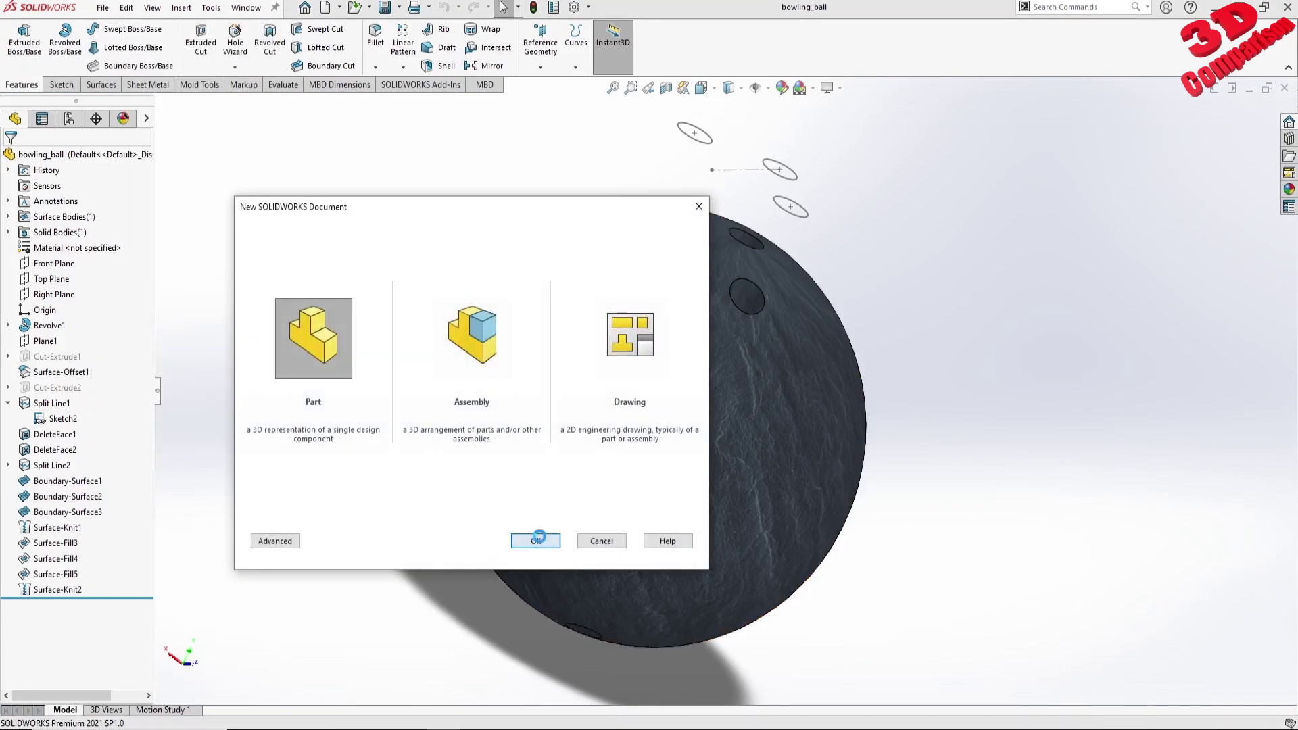
left_click(535, 541)
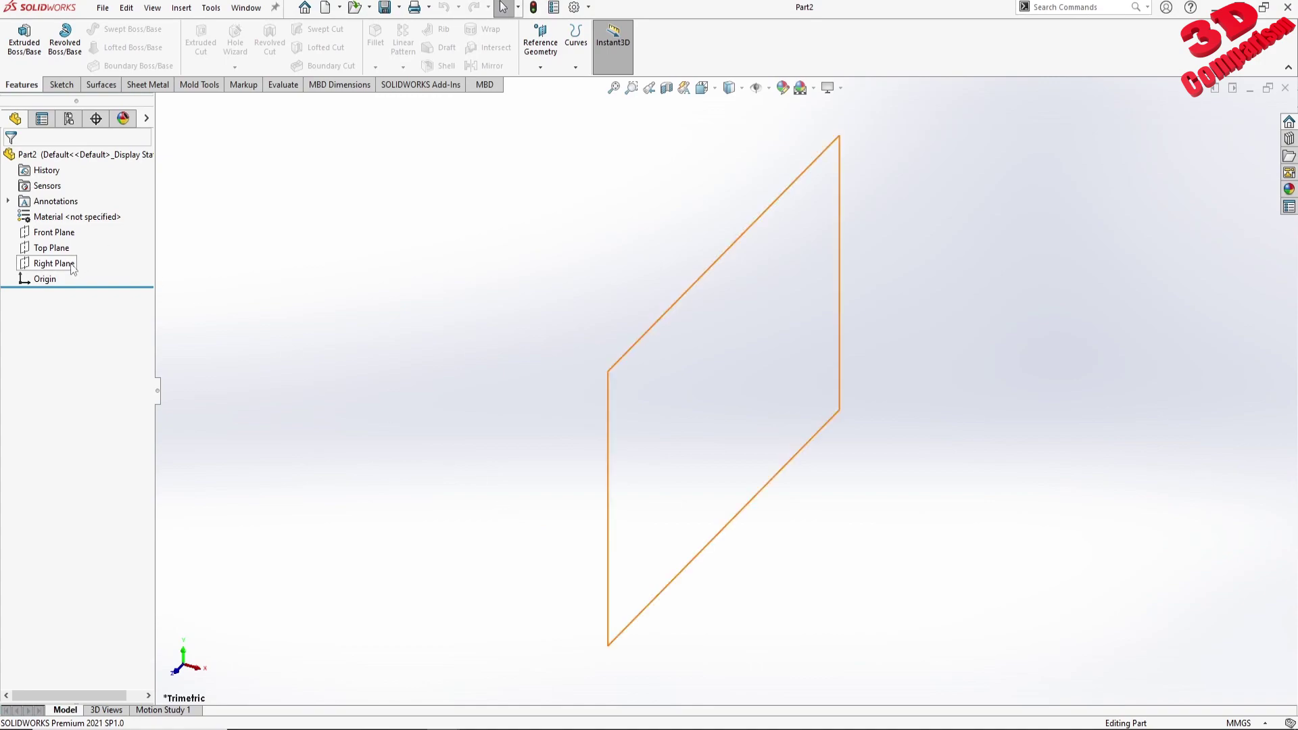
Start a sketch on the Right Plane and draw a 220 mm diameter circle centred on the origin
left_click(73, 269)
left_click(62, 84)
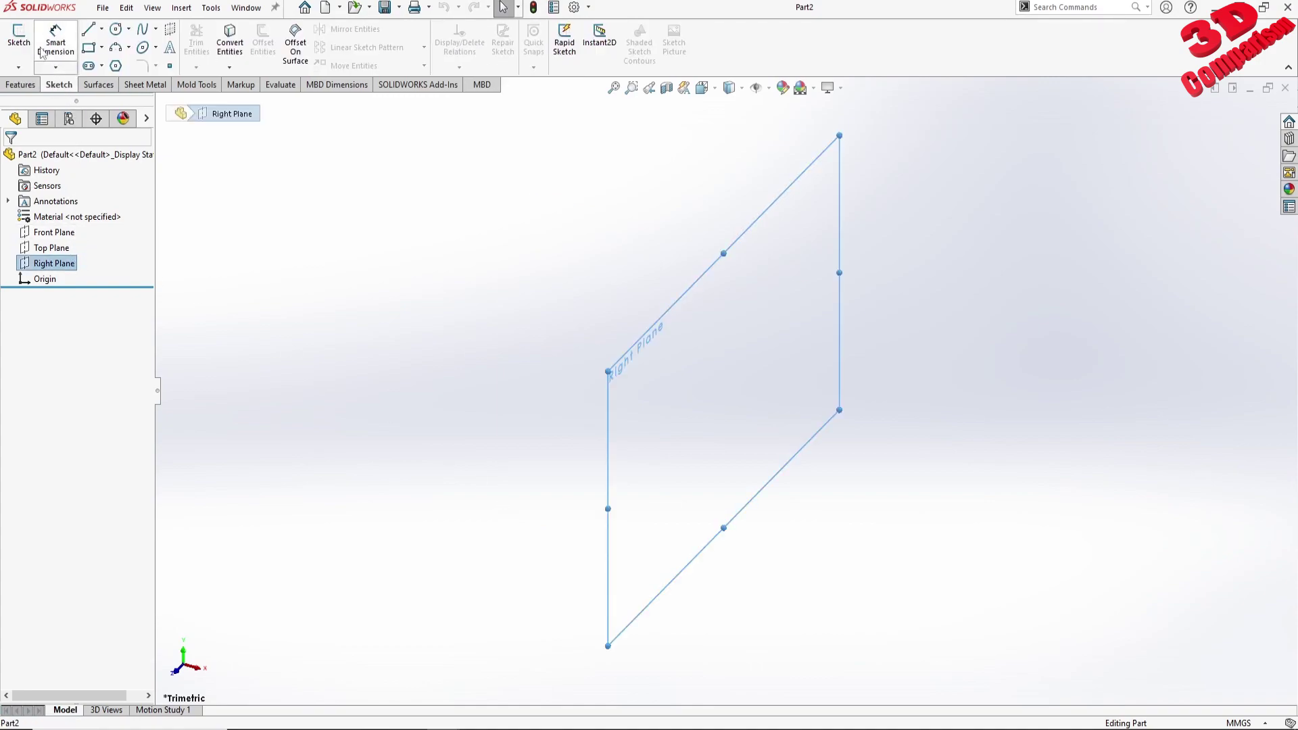
left_click(19, 37)
left_click(115, 28)
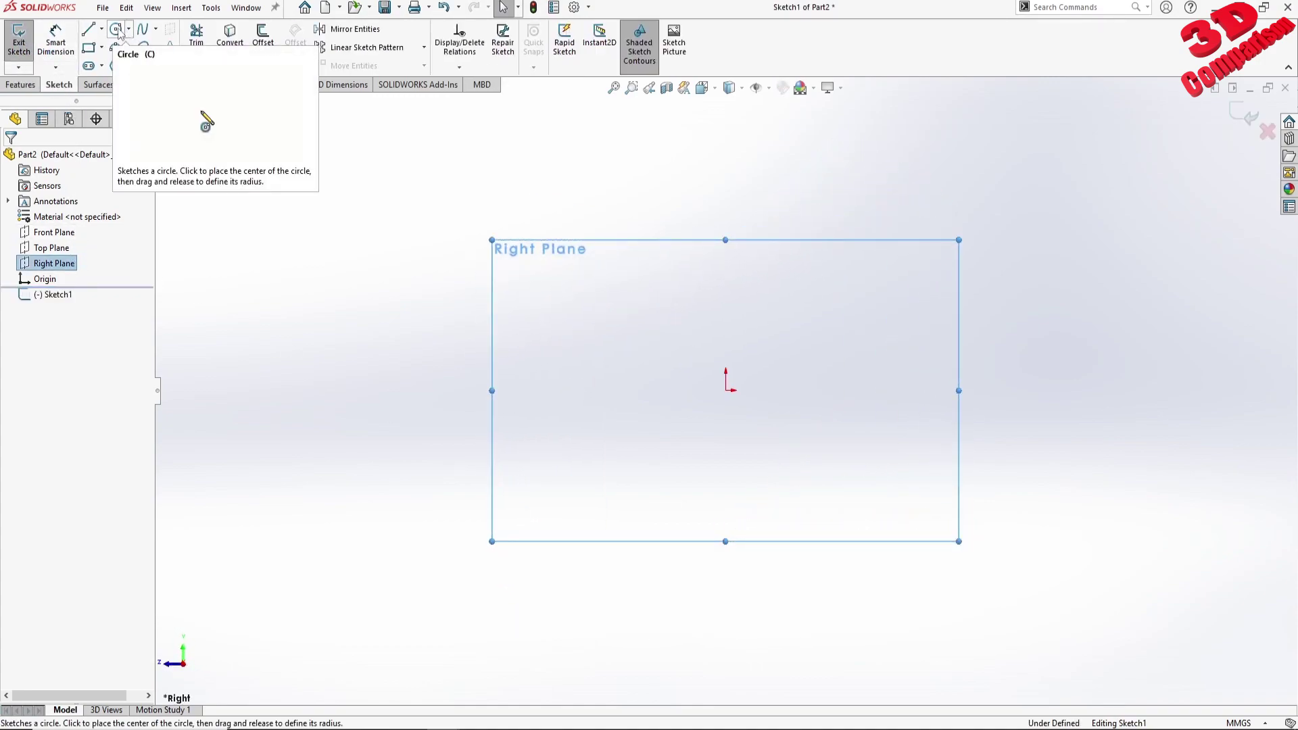
left_click(726, 390)
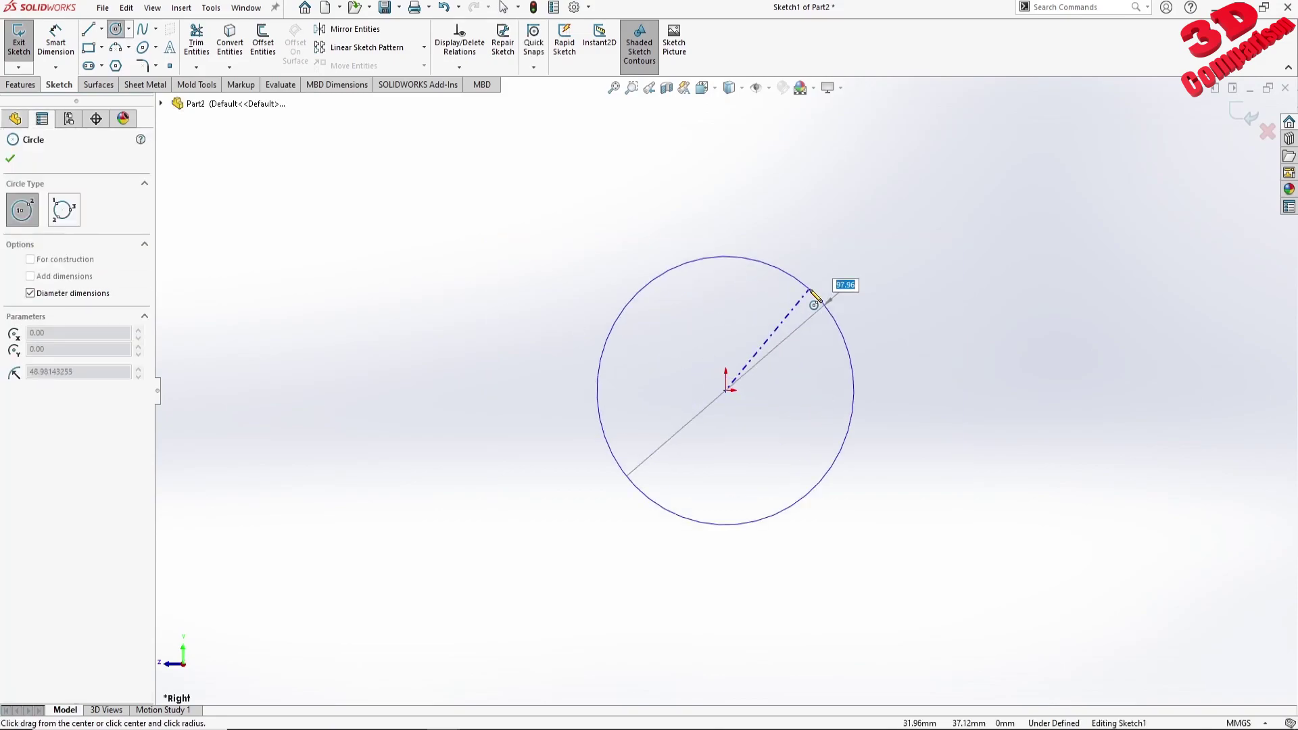
type("220")
key("Return")
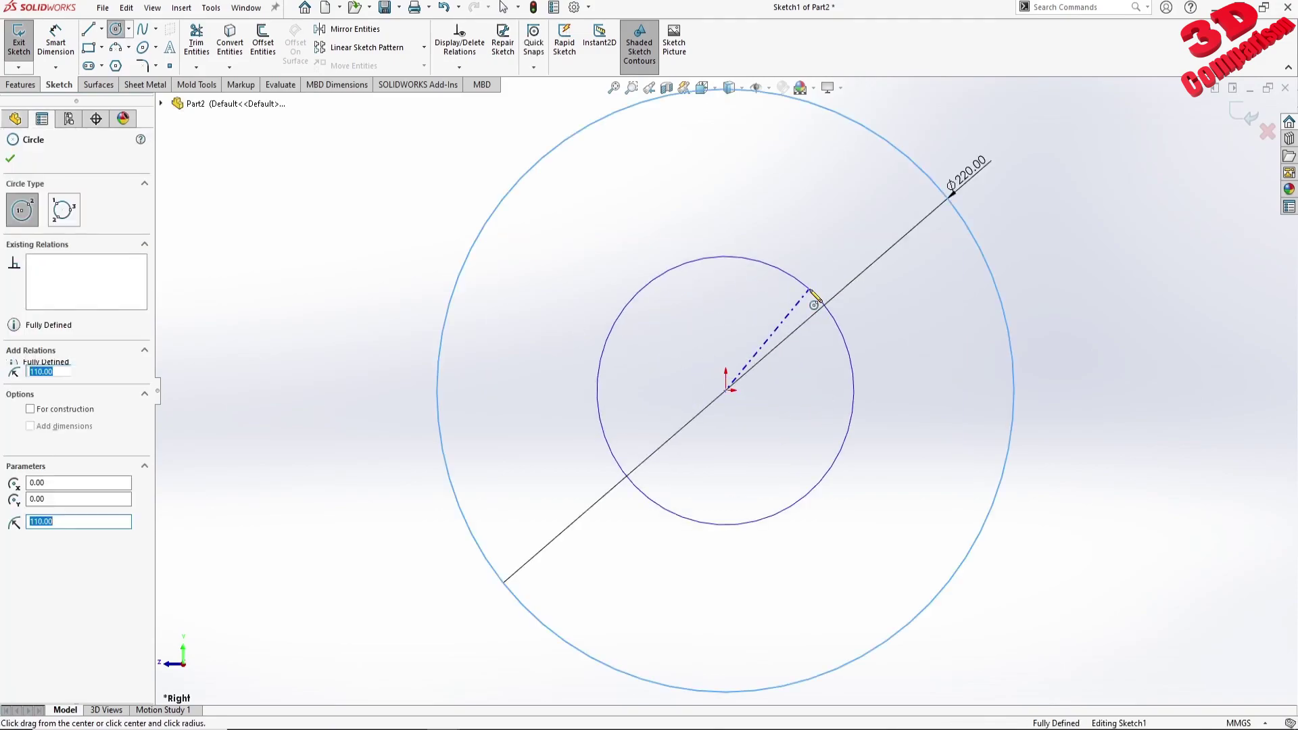
key("Escape")
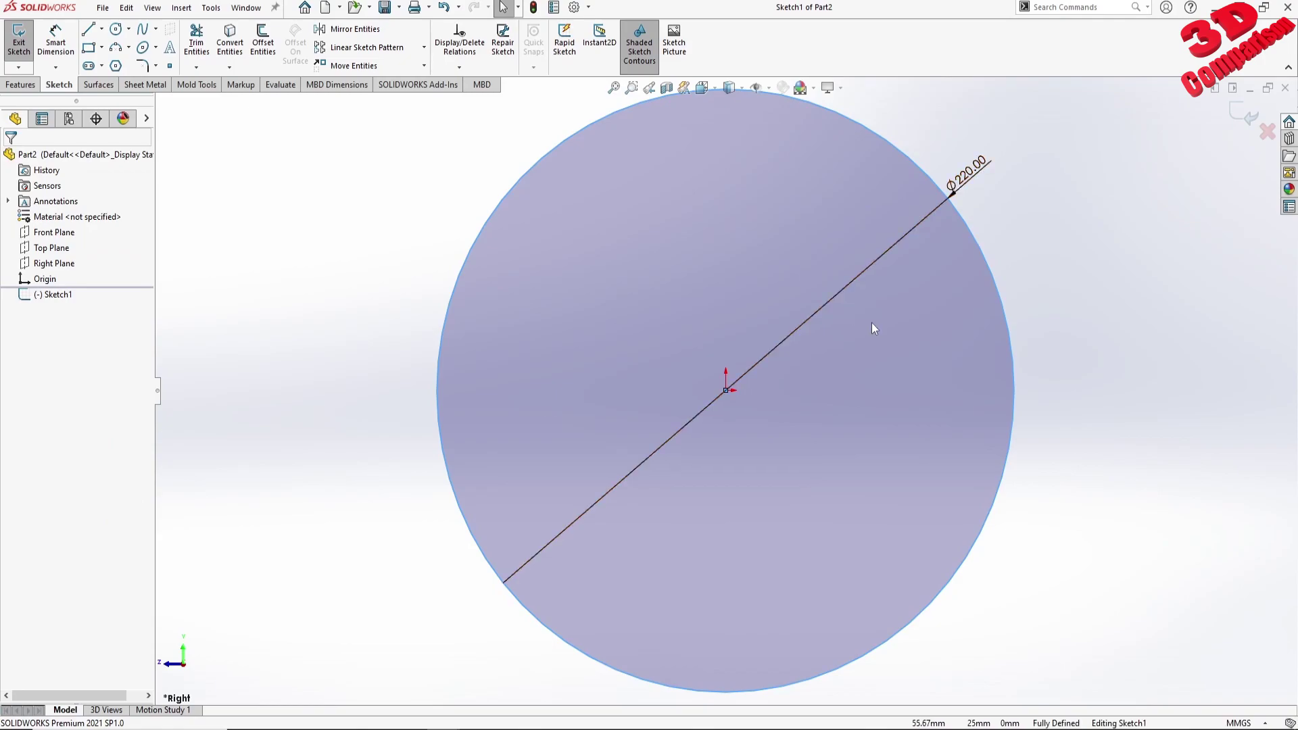
key("f")
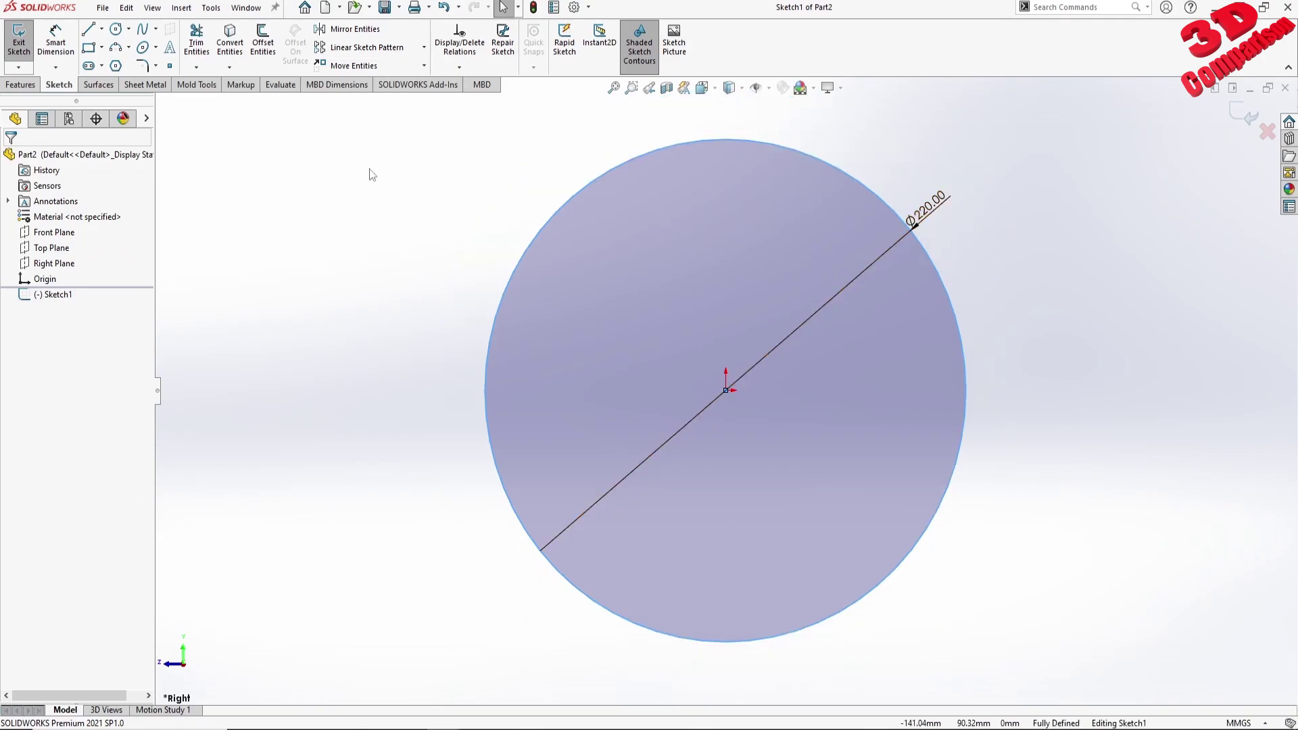
Draw a vertical centerline across the circle from its top quadrant point to its bottom quadrant point
left_click(101, 29)
left_click(121, 64)
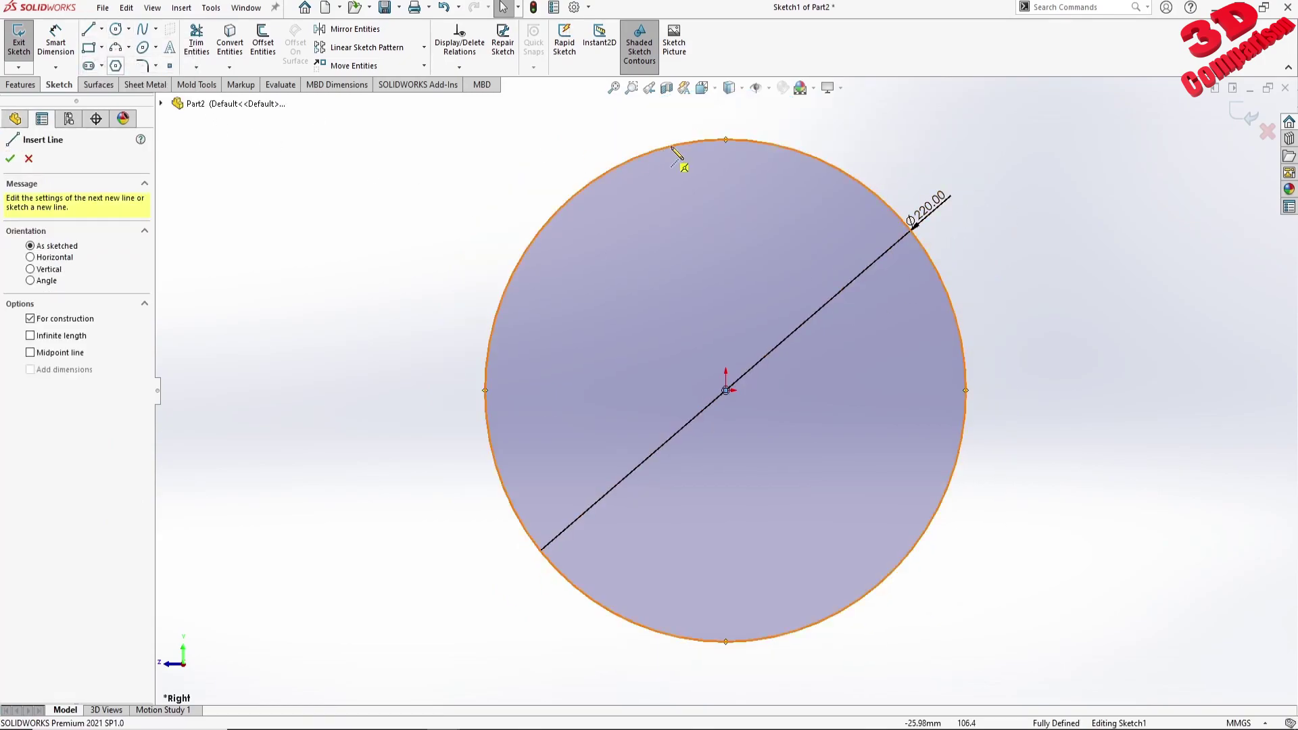
left_click(727, 140)
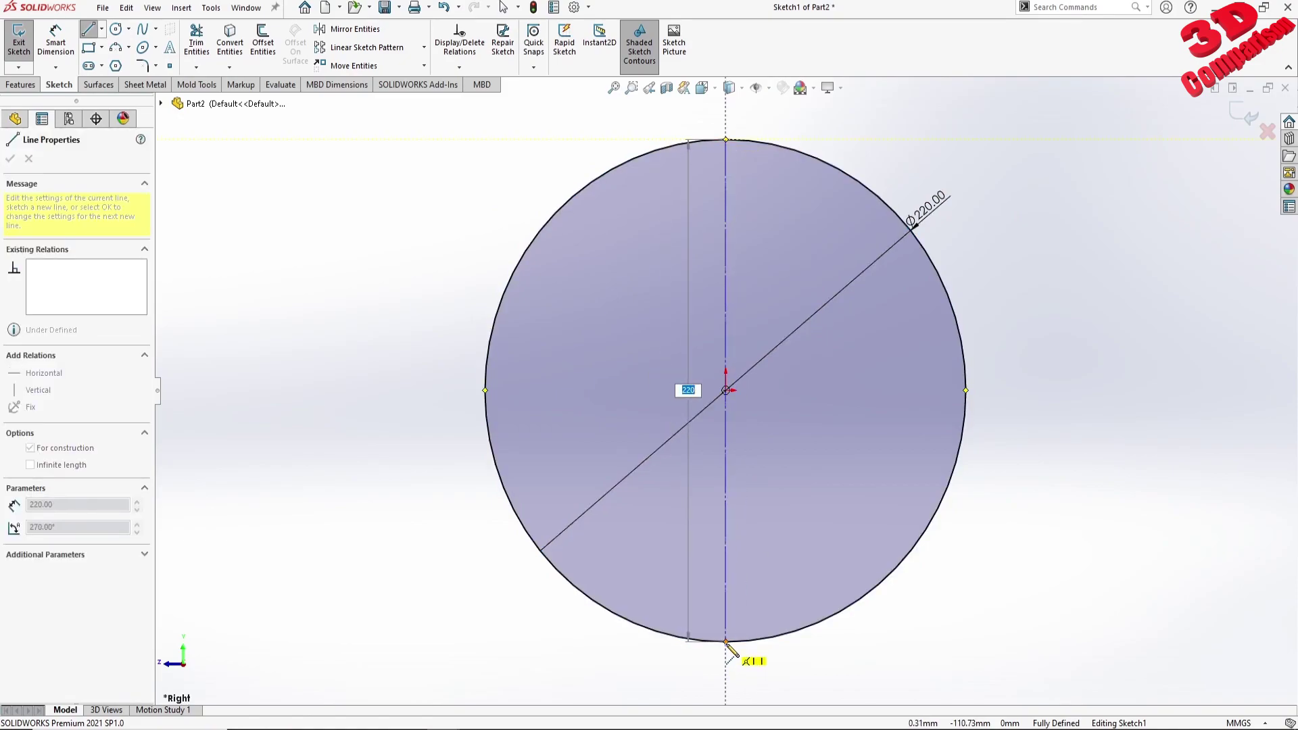
left_click(726, 641)
key("Escape")
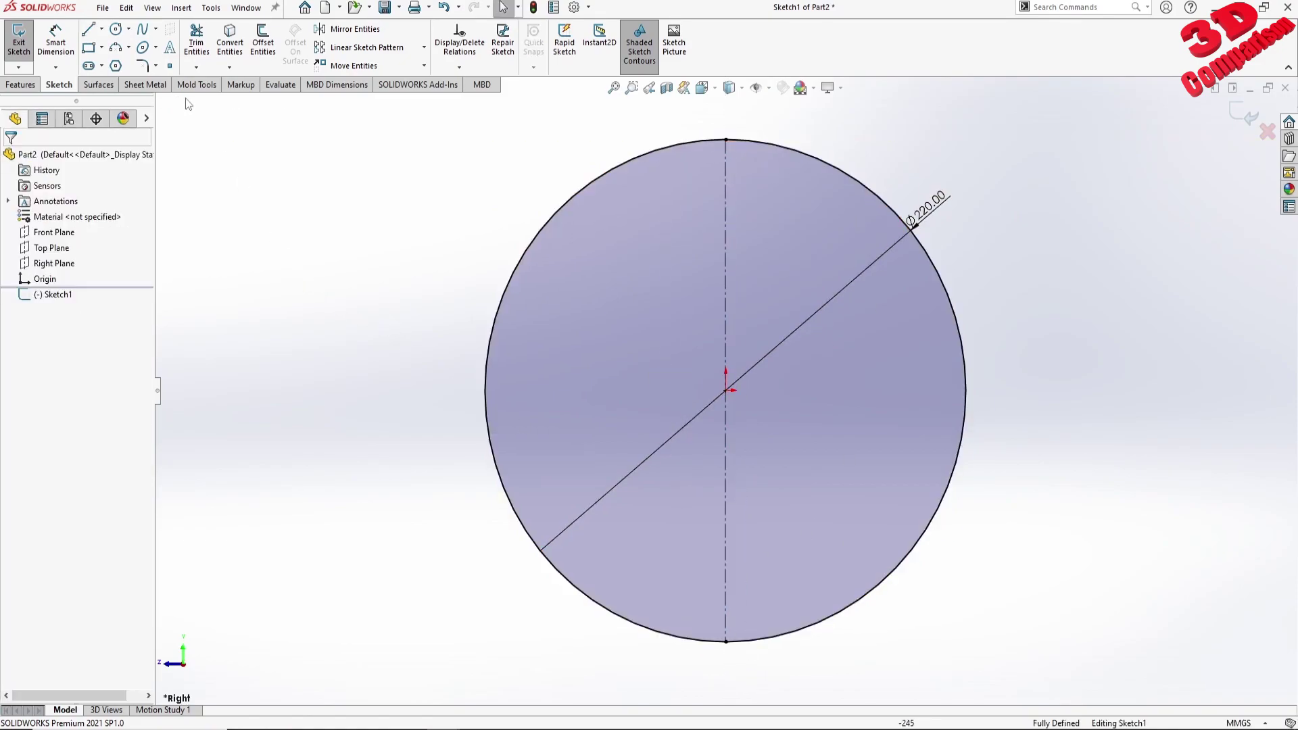
Trim away the right half of the circle up to the centerline using Trim to closest
left_click(196, 42)
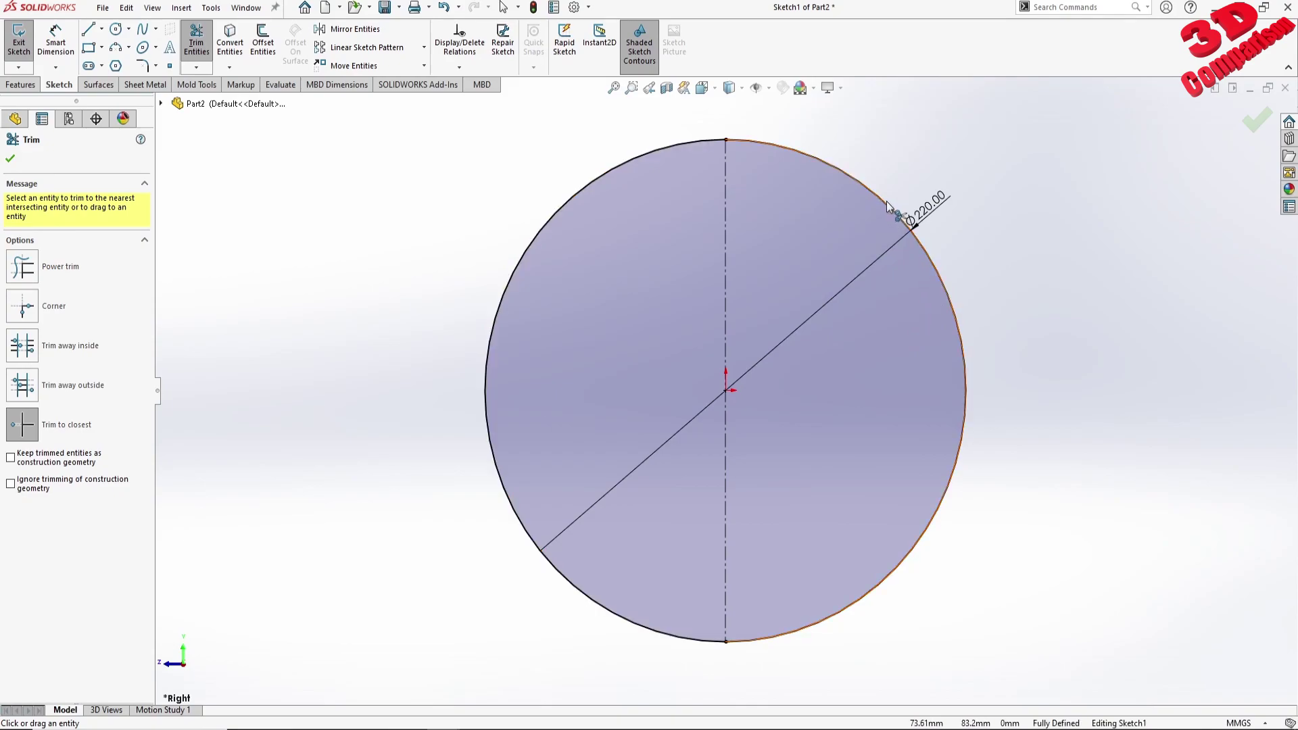
left_click(961, 339)
scroll(873, 353, "up", 2)
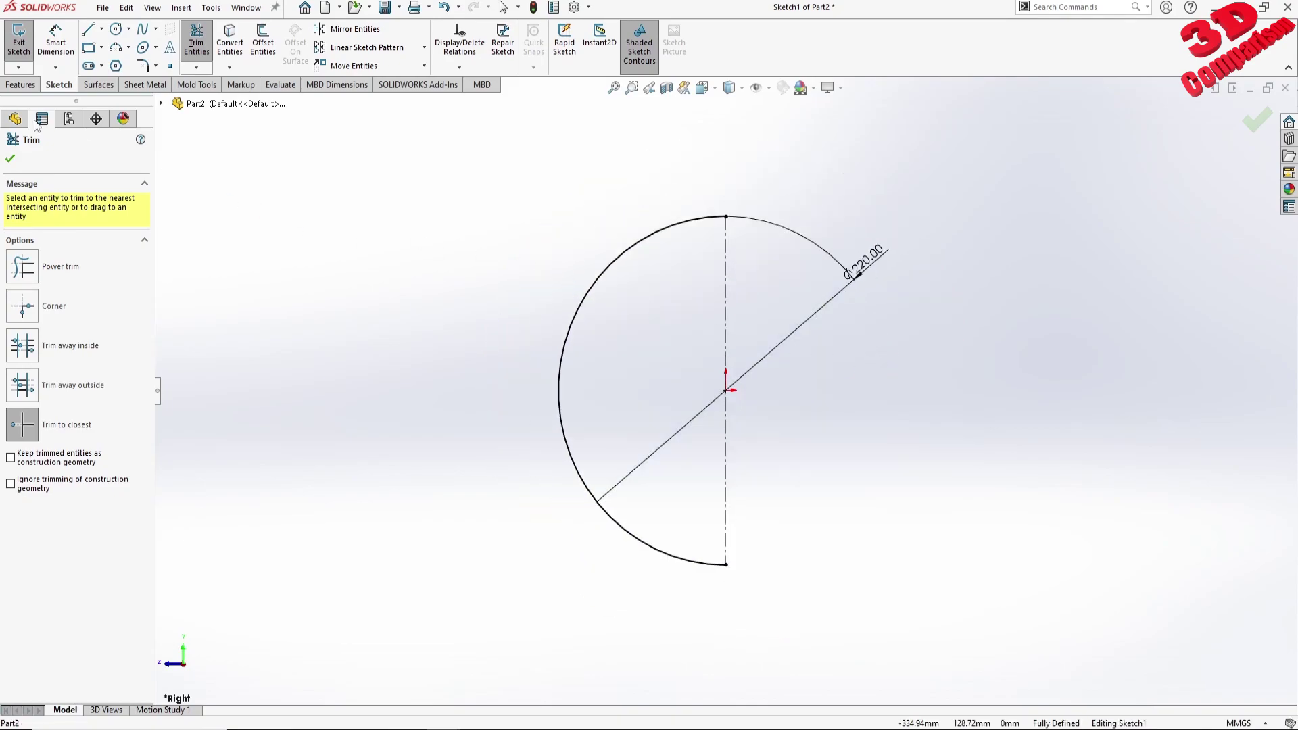
Revolve the semicircle 360 degrees about the centerline into a solid sphere, letting the open sketch be closed automatically
left_click(20, 86)
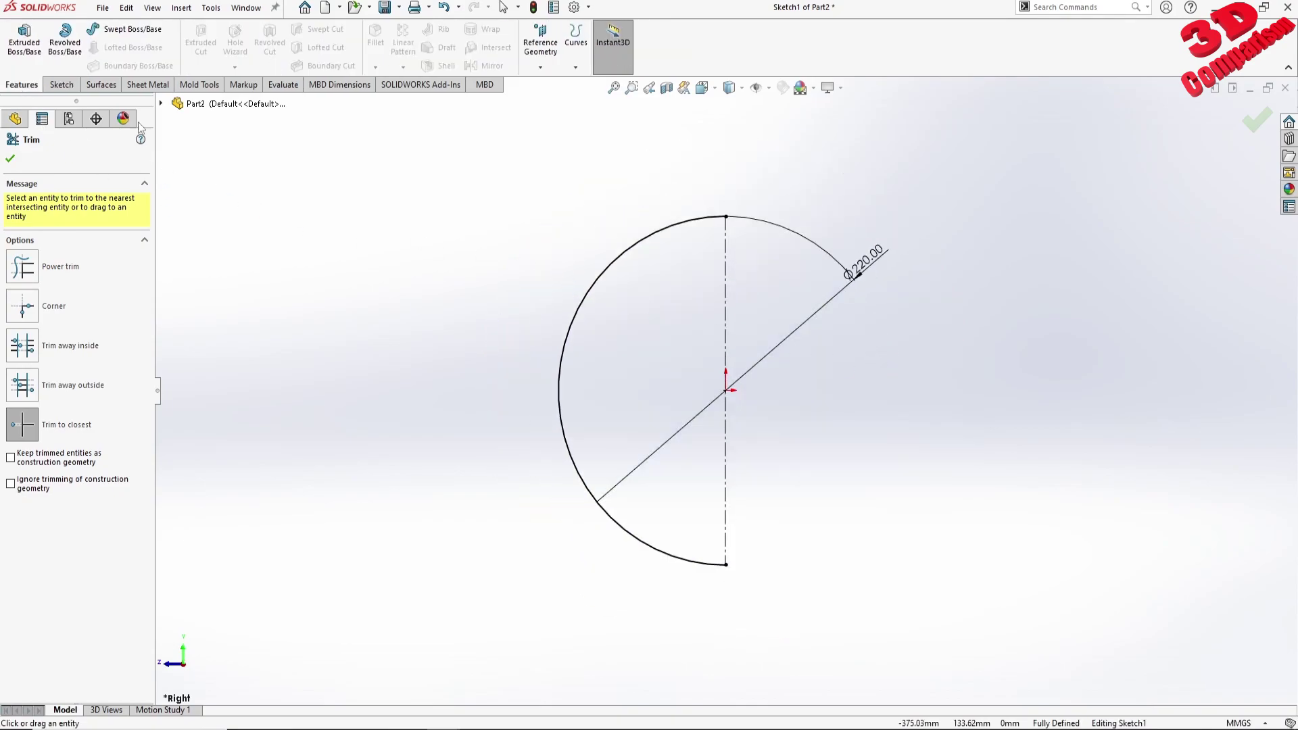
left_click(74, 58)
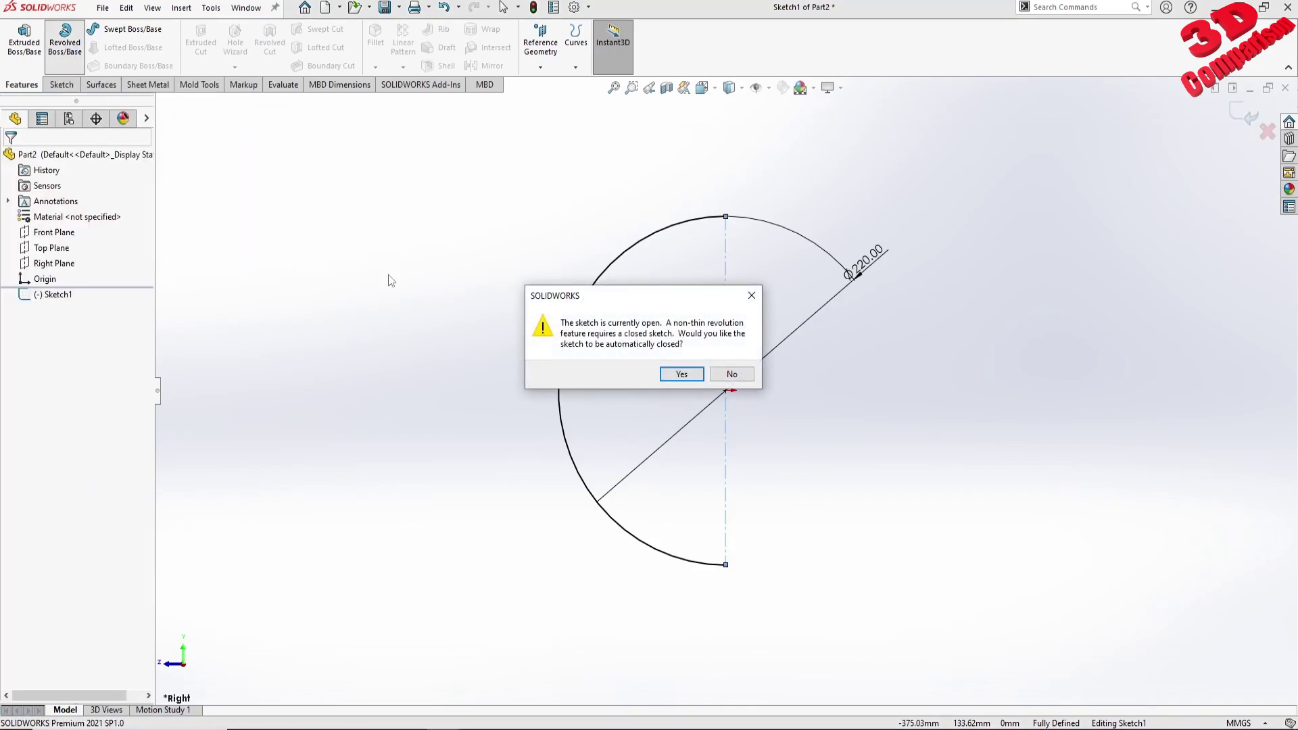
left_click_drag(636, 293, 518, 171)
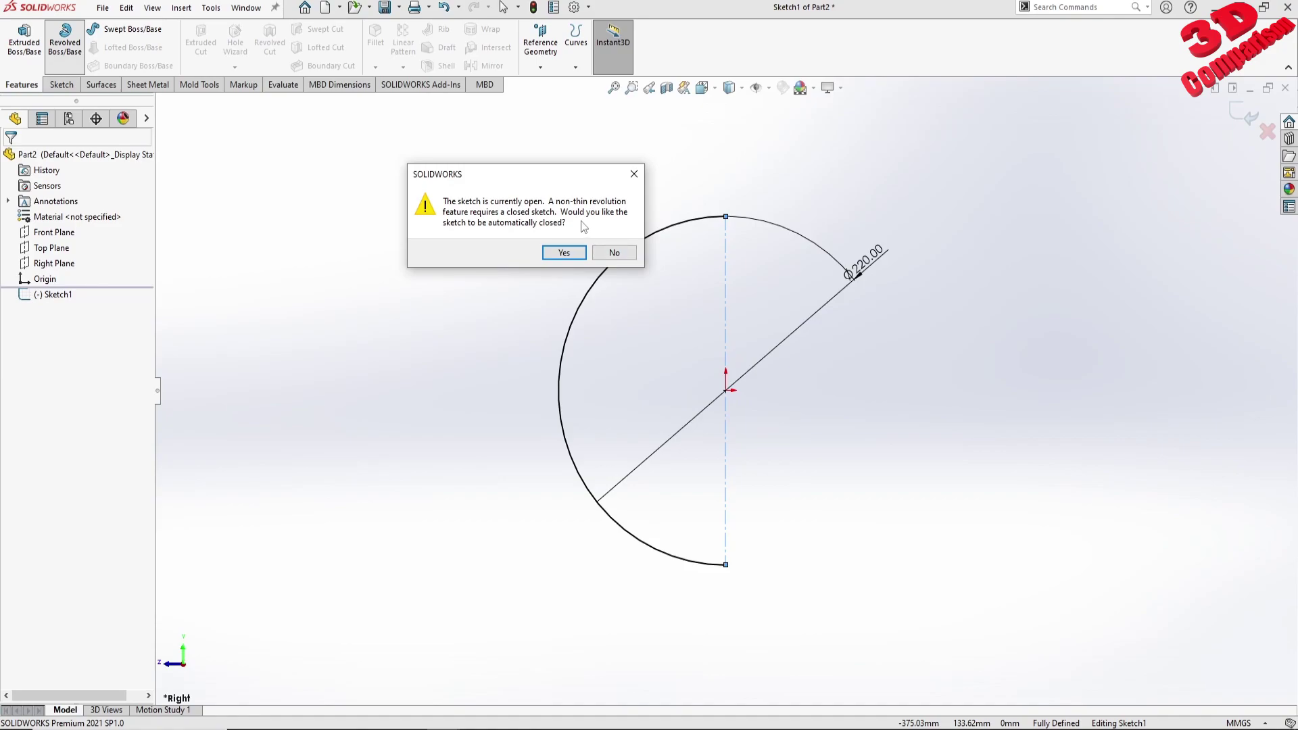
left_click(570, 255)
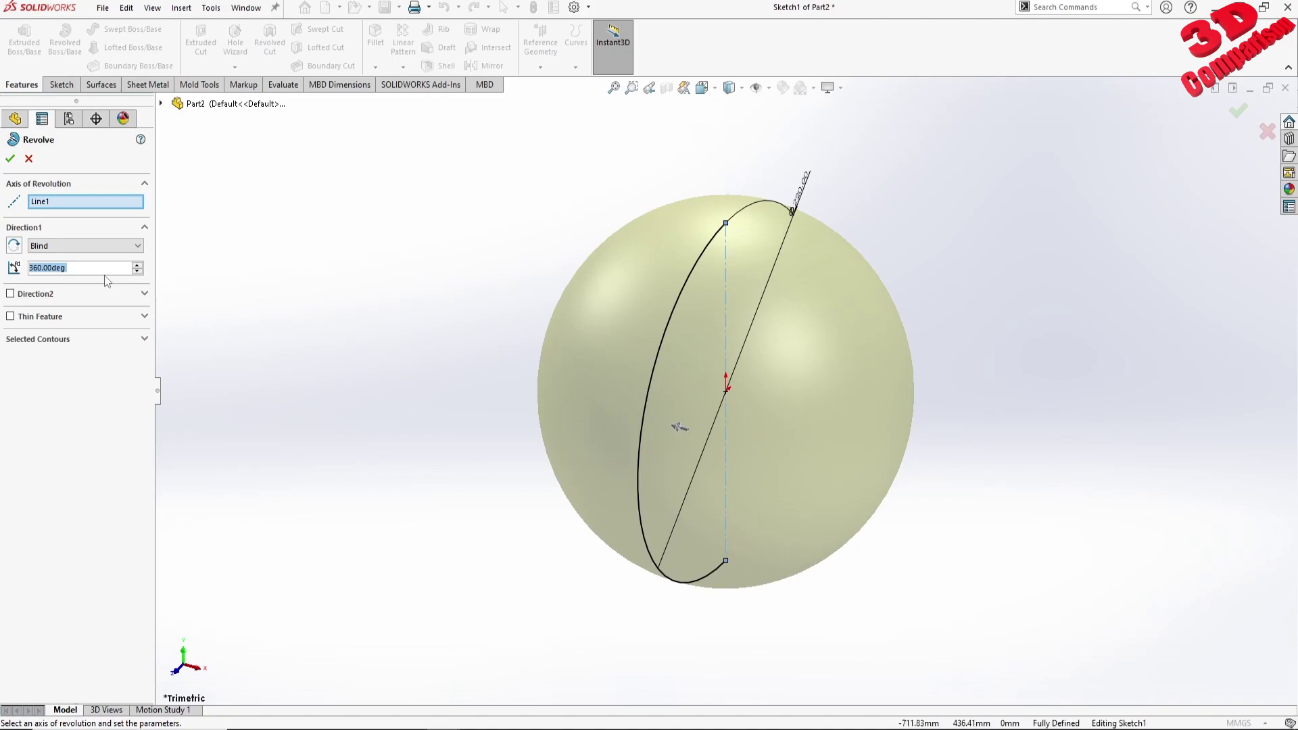
left_click(10, 160)
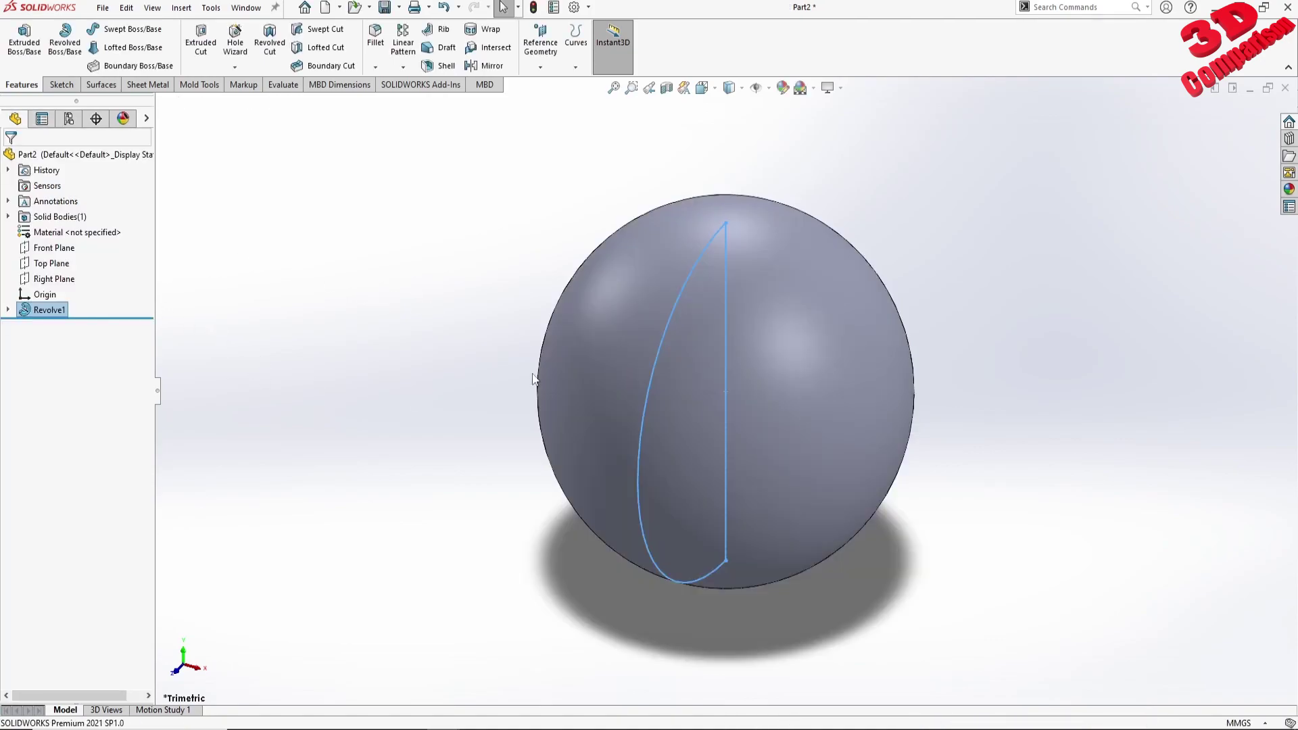
left_click(516, 396)
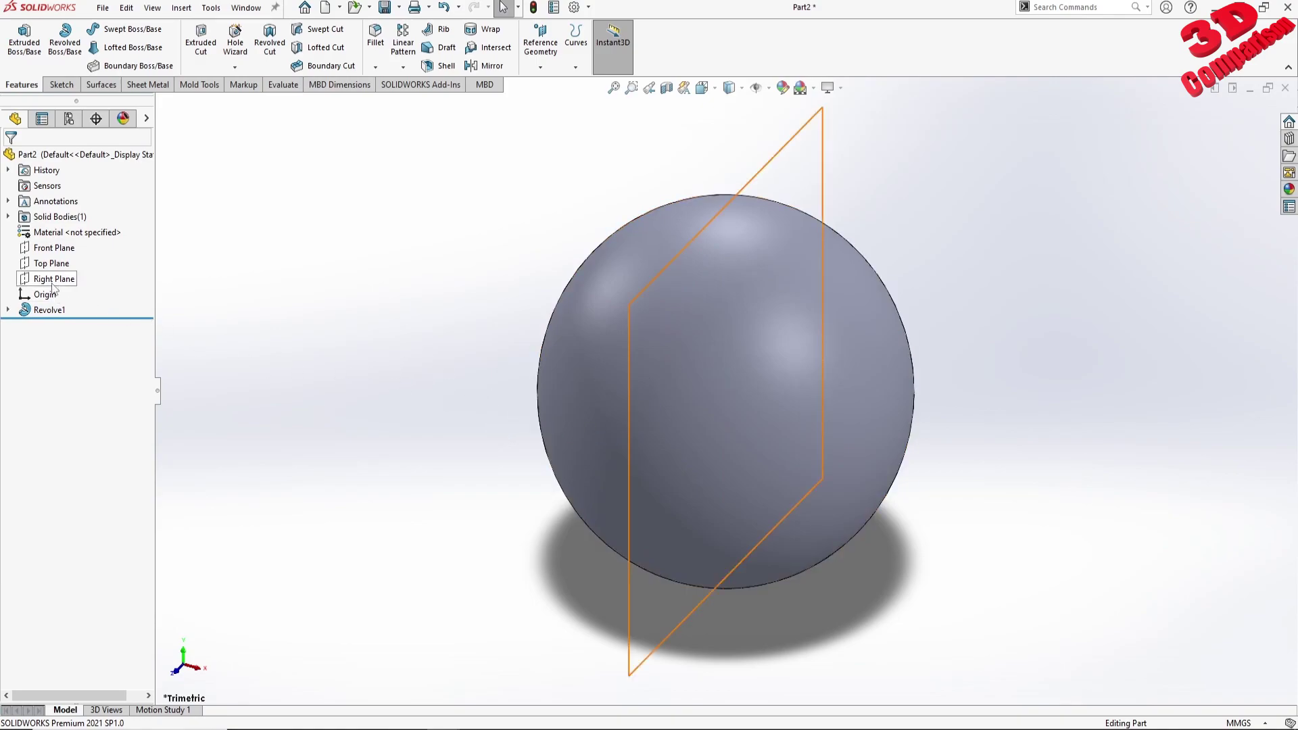
Create a reference plane offset 150 mm above the Top Plane
left_click(52, 263)
left_click(540, 66)
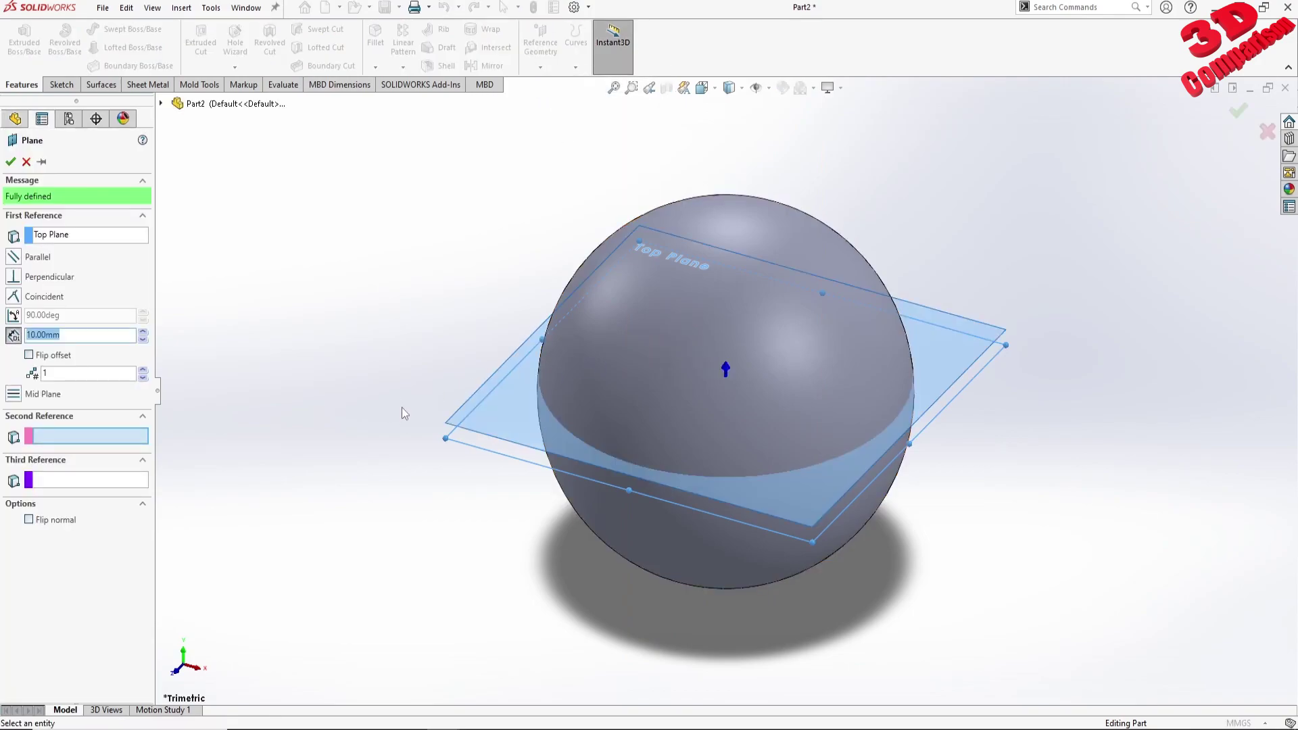
type("150")
key("Caps_Lock")
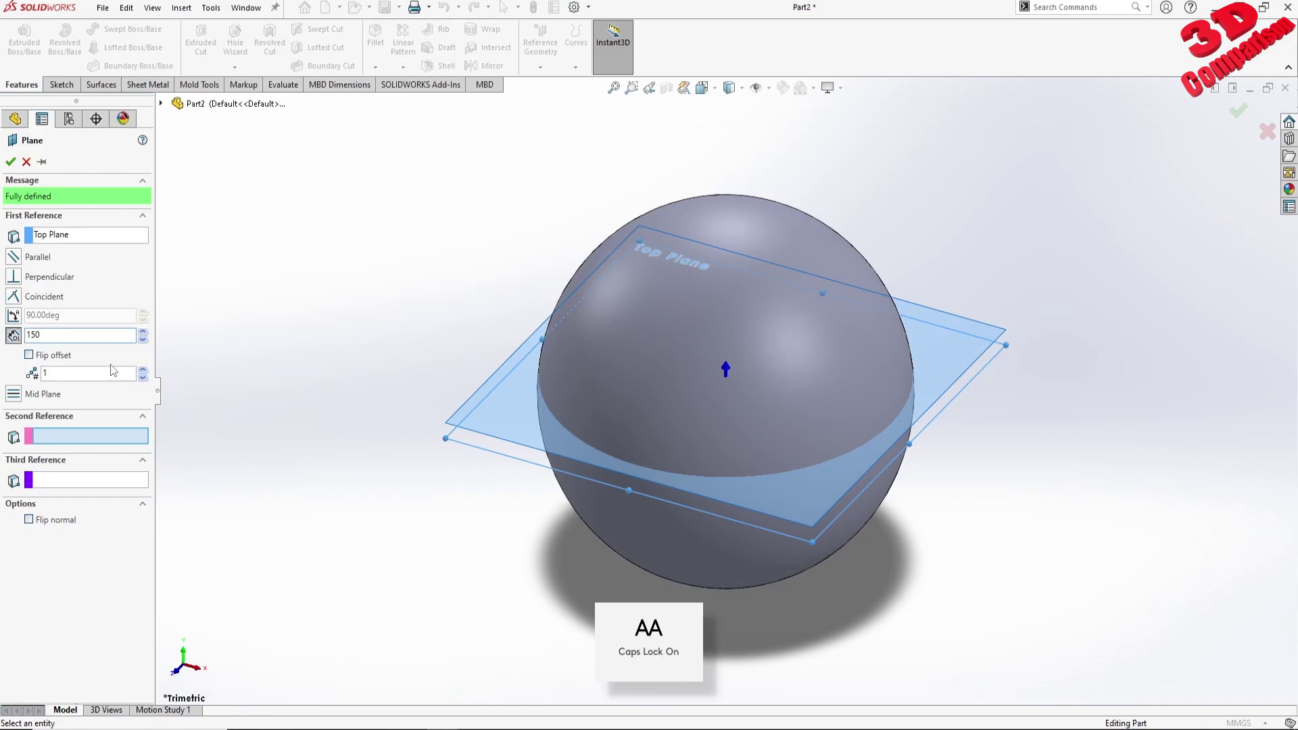
key("Caps_Lock")
type("50")
key("Return")
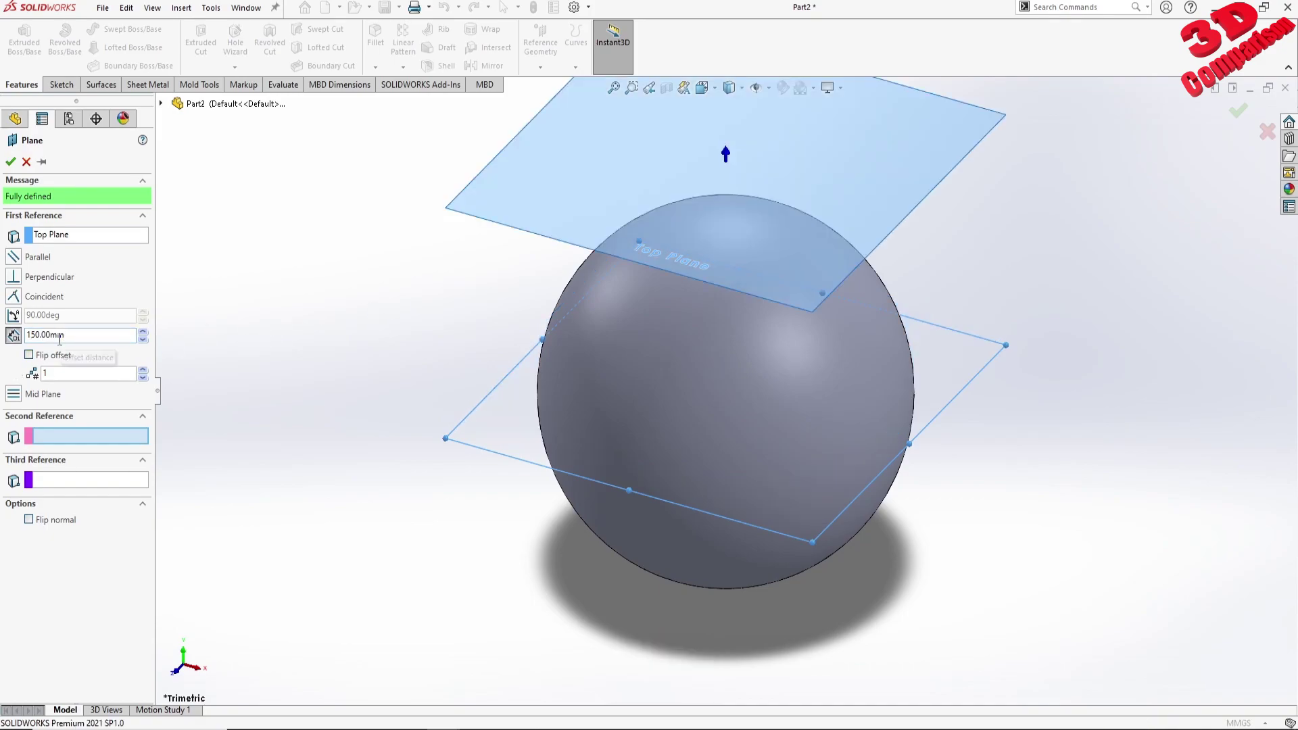
scroll(647, 347, "up", 2)
middle_click_drag(680, 365, 669, 330)
left_click(10, 161)
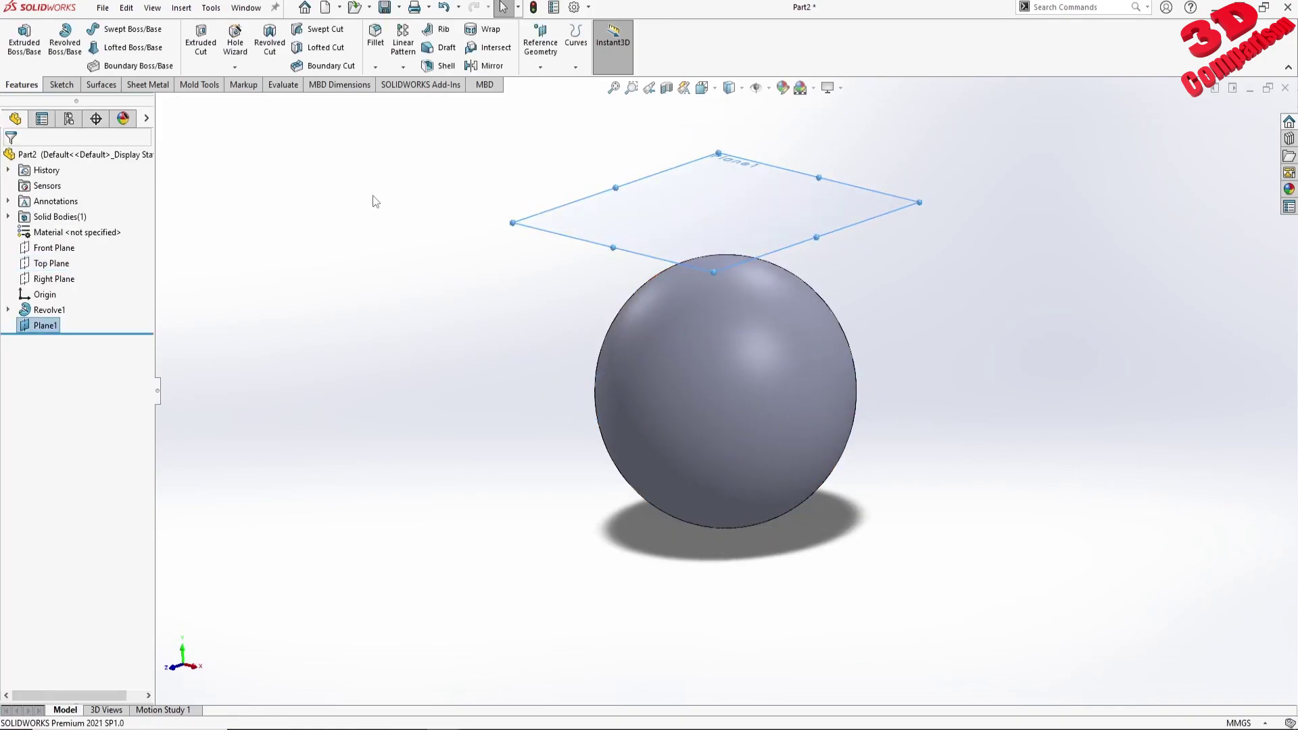
Start a sketch on the offset plane, draw a 20 mm diameter circle centred on the origin, and place its dimension outside the ball
left_click(769, 177)
left_click(59, 84)
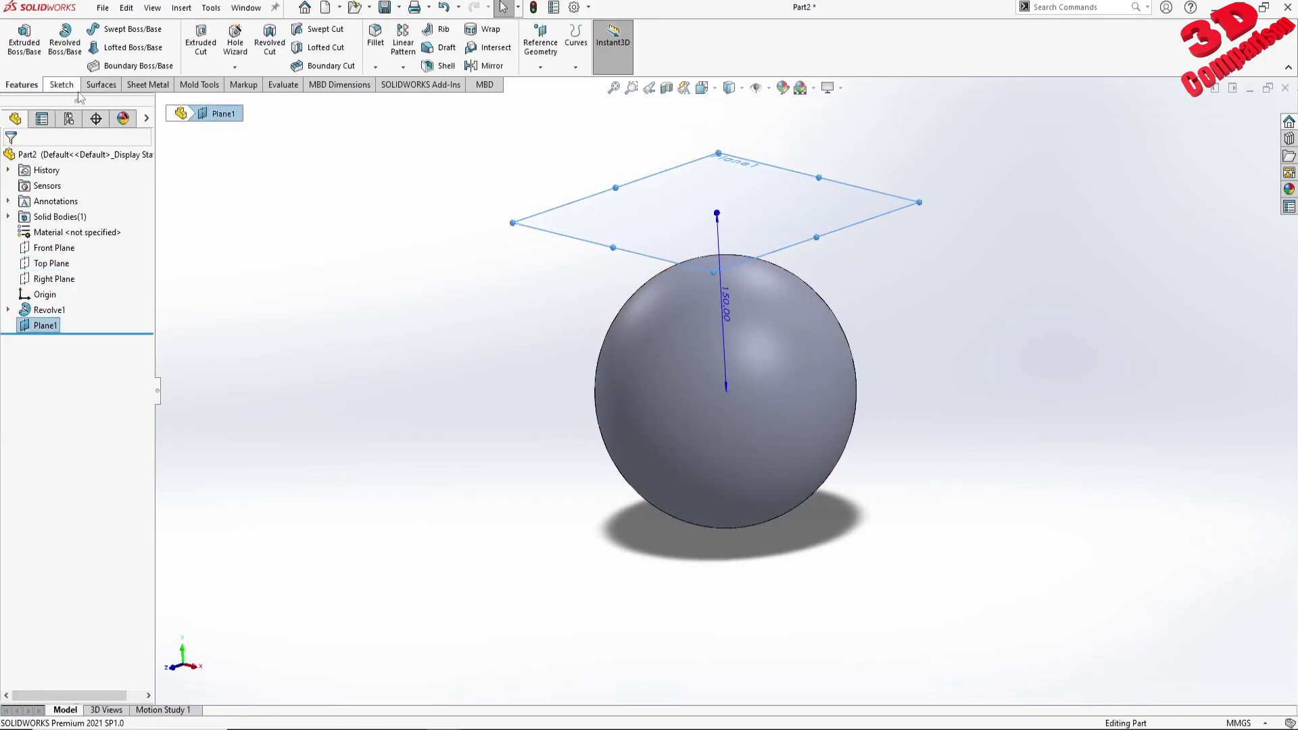
left_click(19, 37)
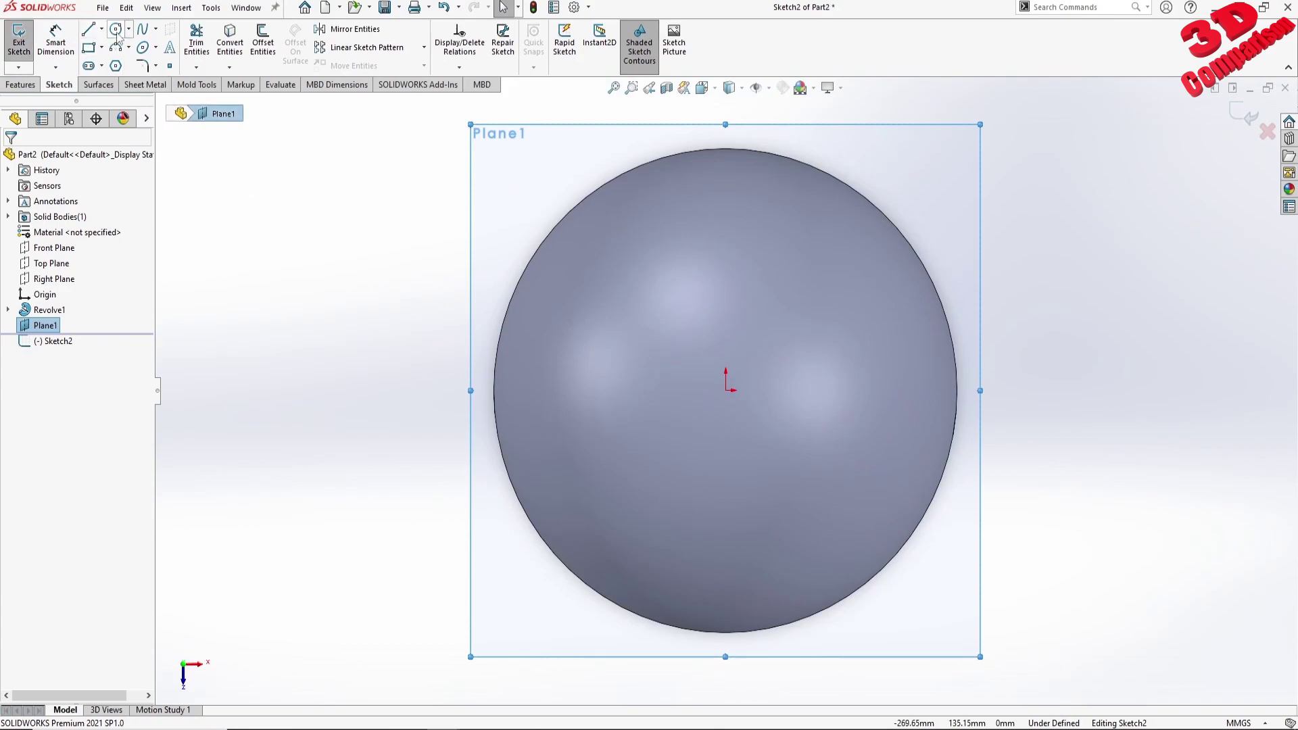
left_click(116, 30)
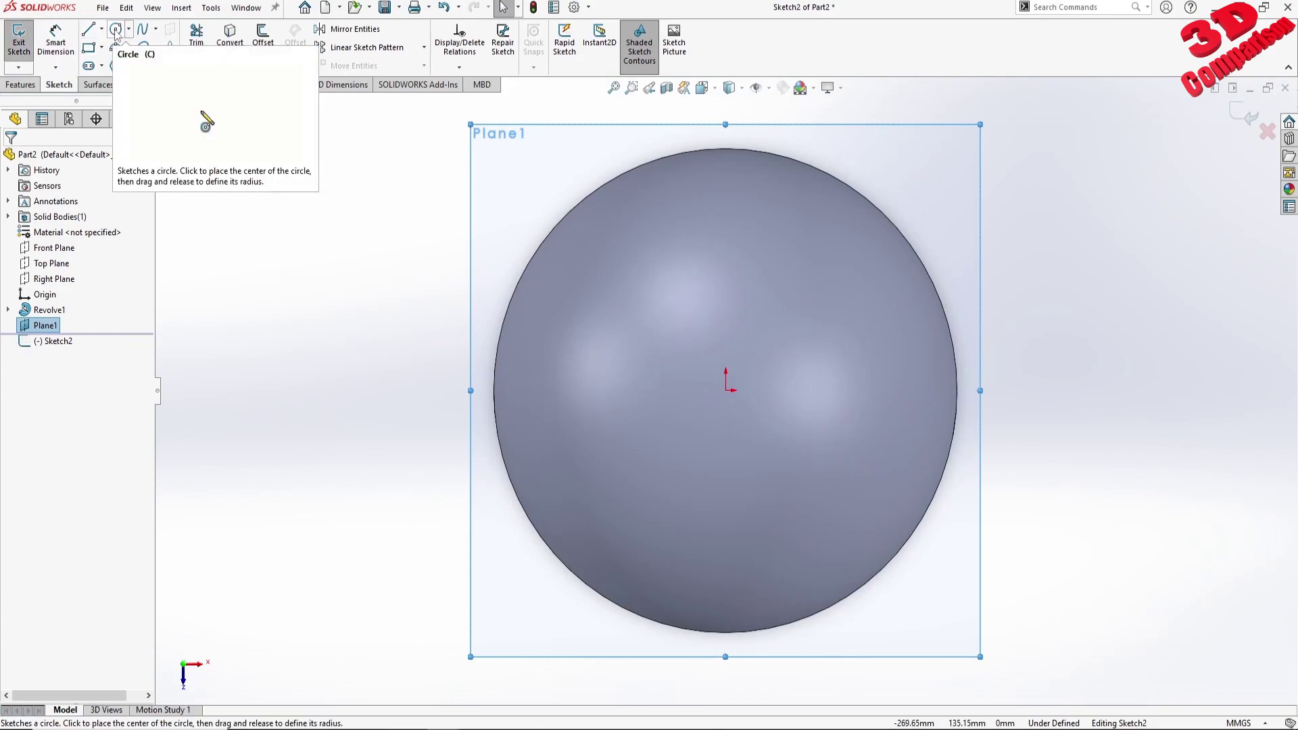
left_click(726, 390)
type("20")
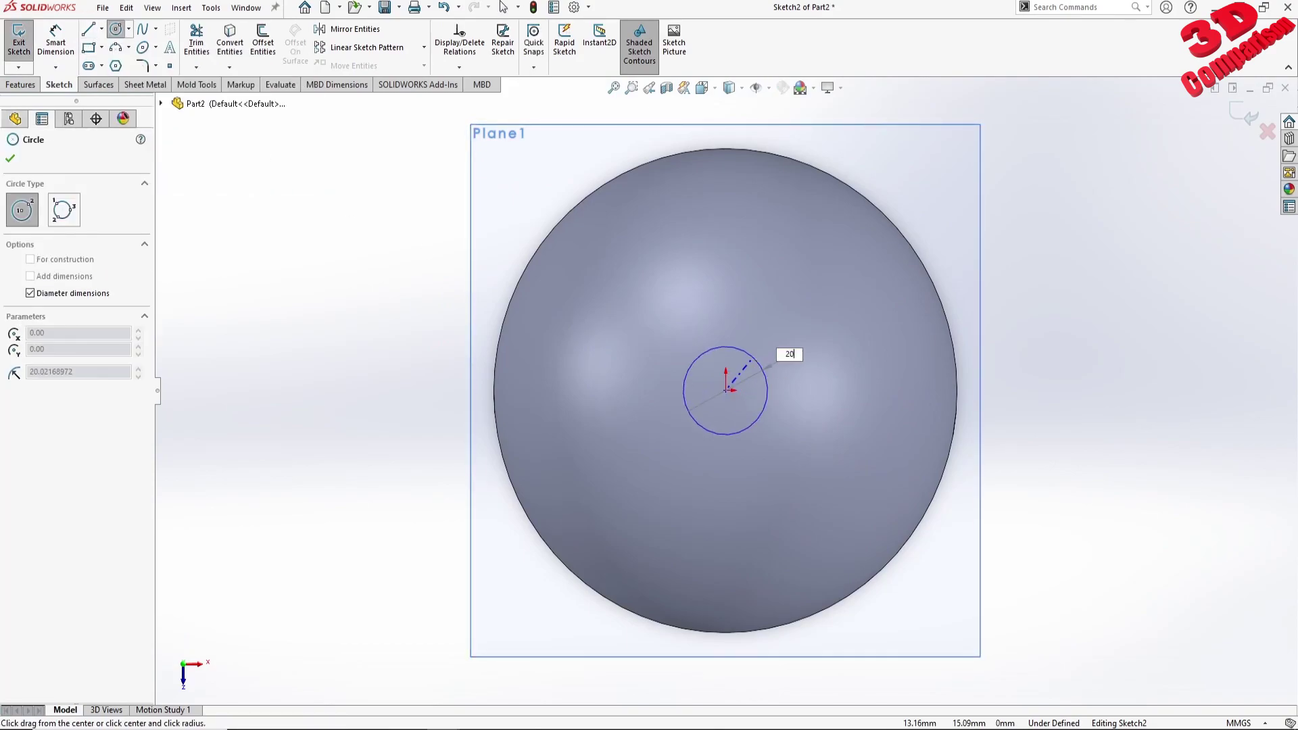
key("Return")
key("Escape")
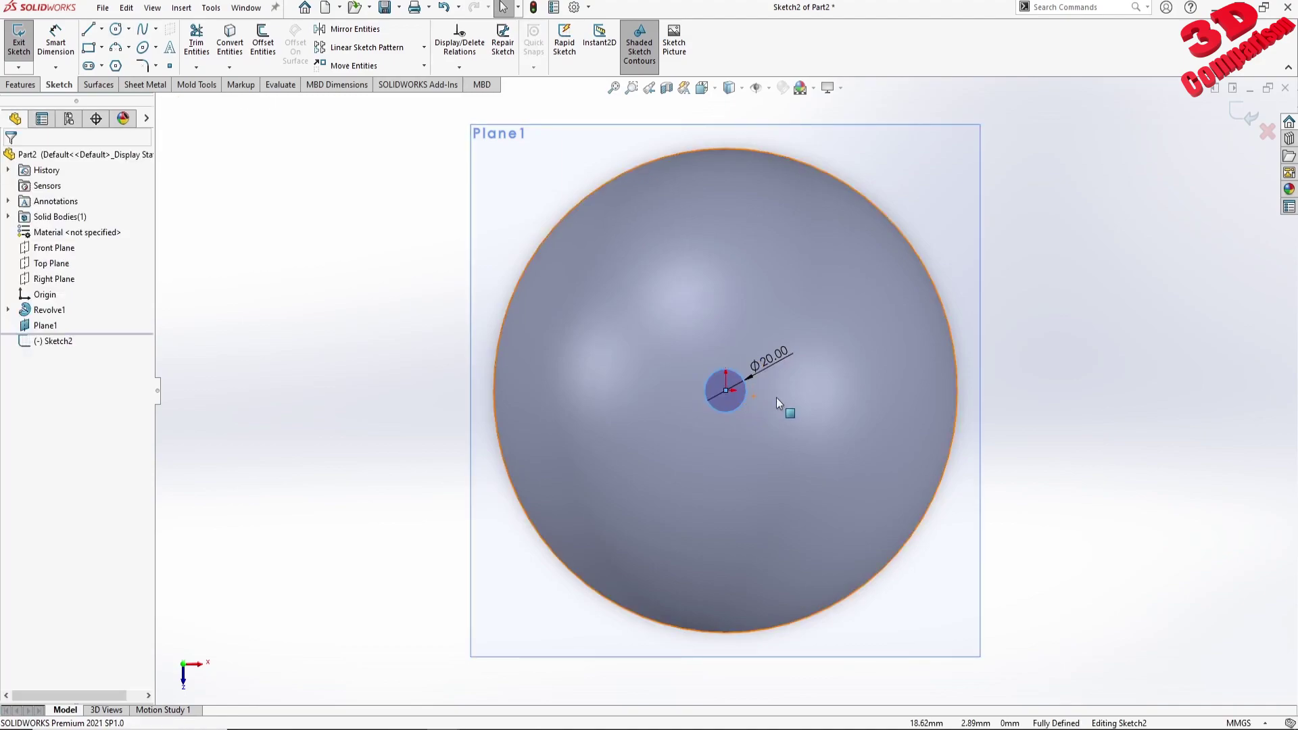
left_click_drag(778, 356, 1060, 310)
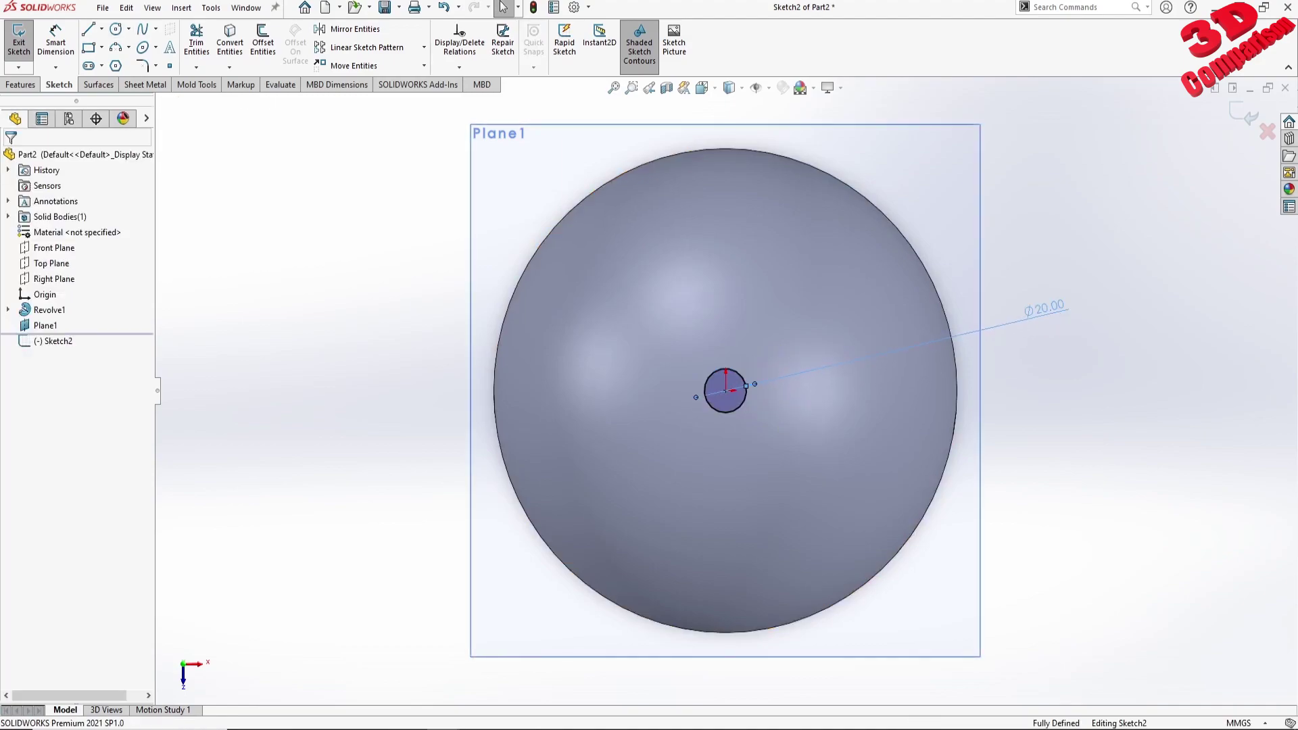
Draw a second 20 mm circle about 31 mm right of and 30 mm above the origin, and place its dimension outside the ball
key("Return")
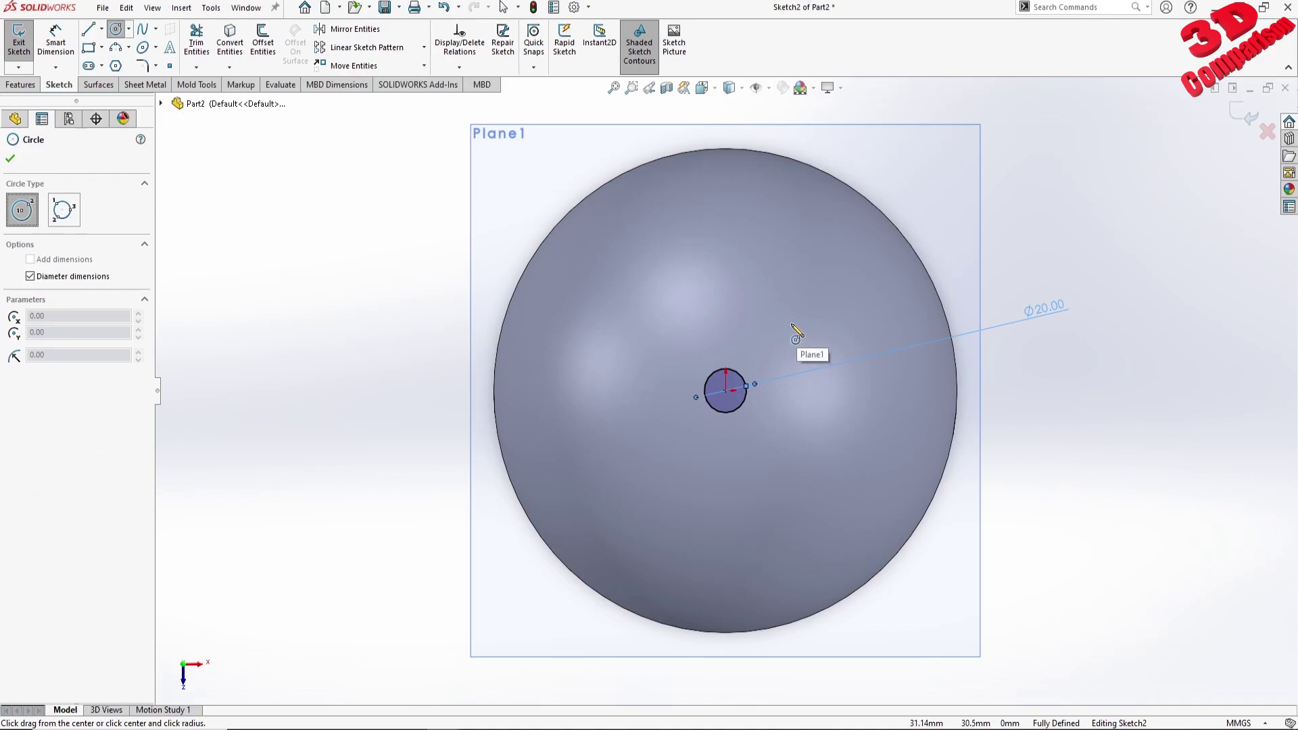
left_click(791, 323)
type("20")
key("Return")
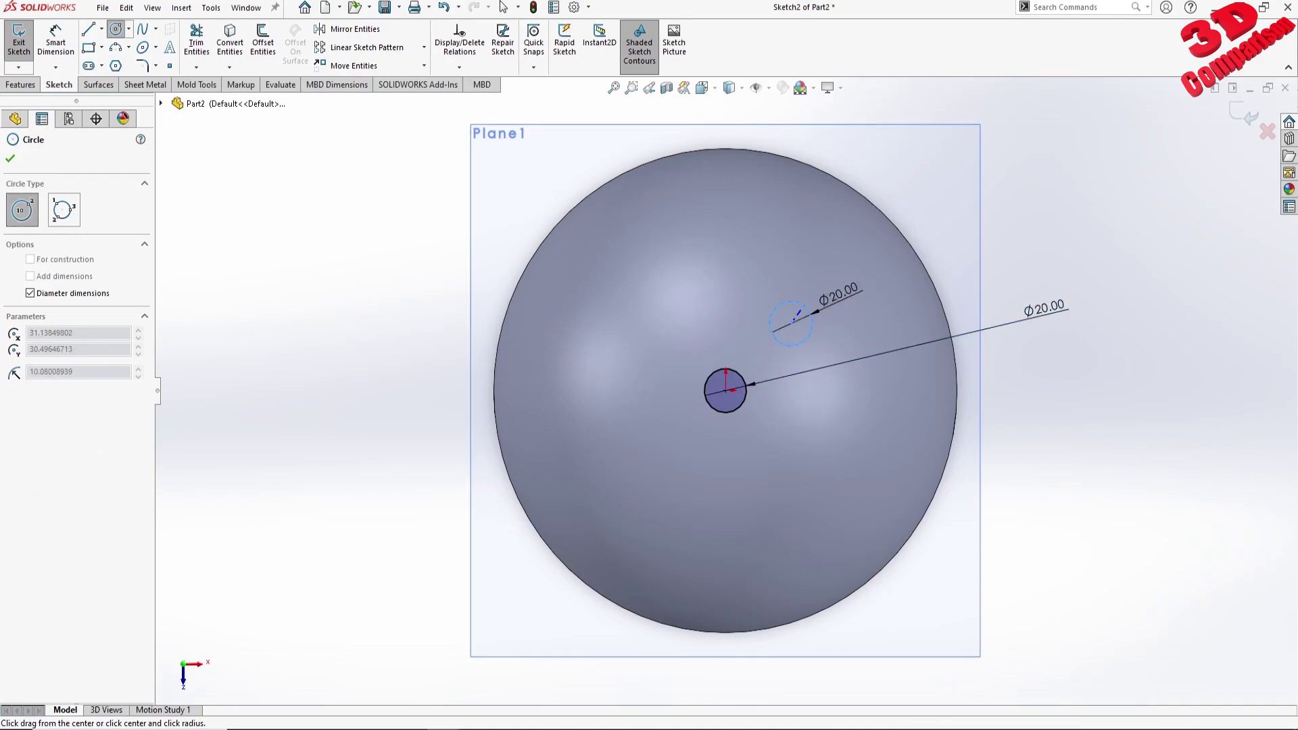
key("Escape")
left_click(1033, 245)
key("Escape")
Dimension the vertical distance between the centres of the two circles as 35 mm
right_click_drag(882, 431, 879, 379)
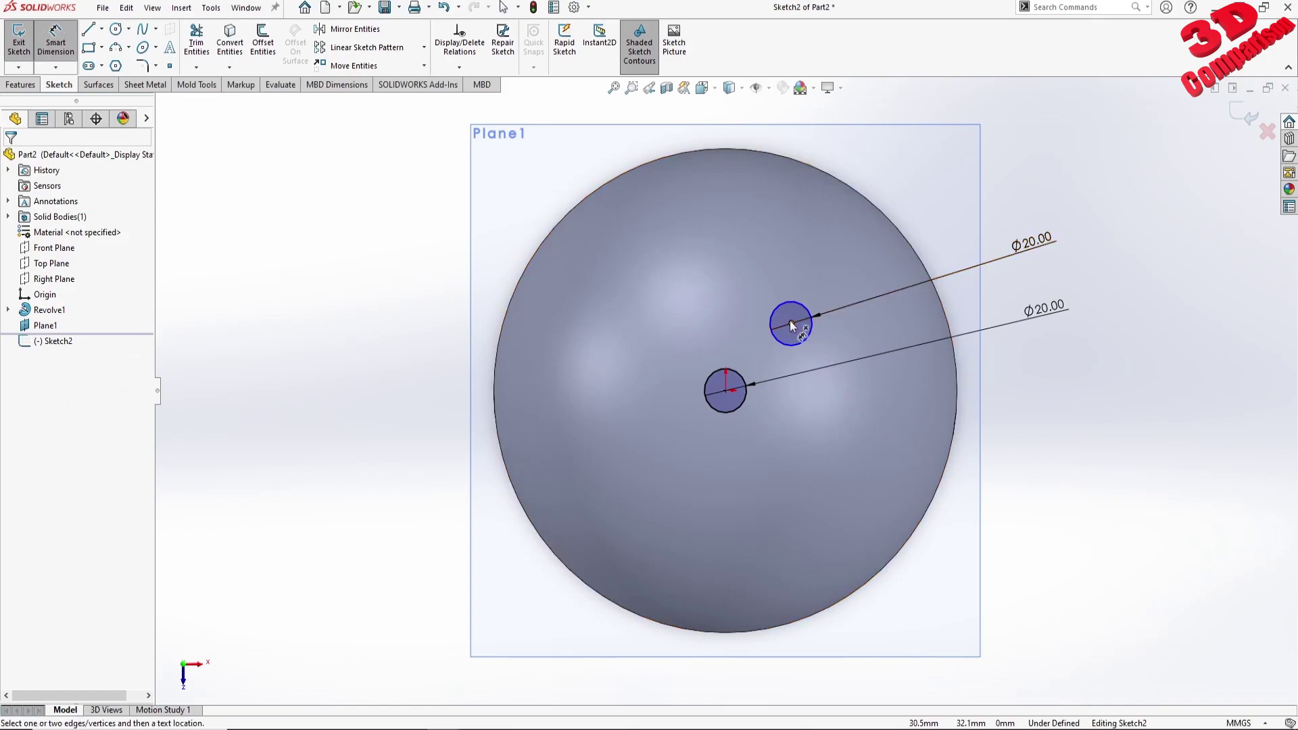
left_click(790, 322)
left_click(727, 392)
left_click(791, 323)
left_click(1089, 368)
type("35")
key("Return")
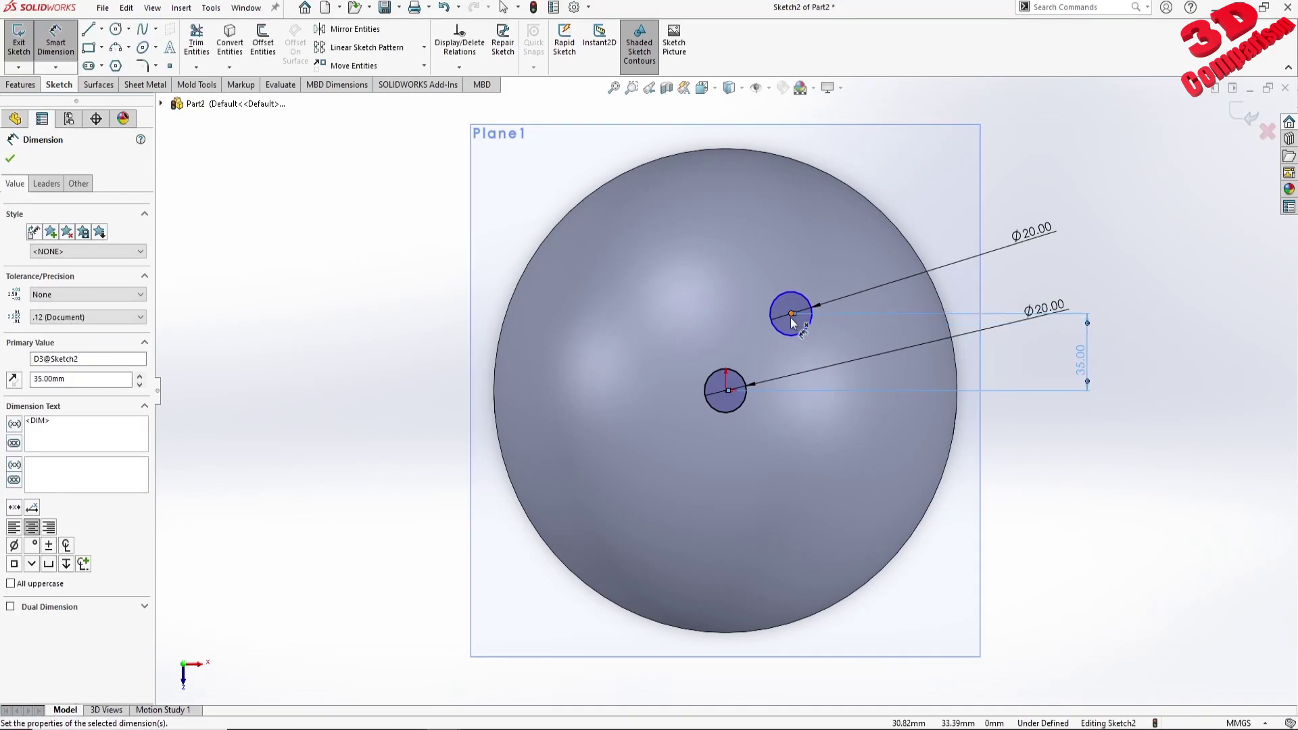
Dimension the horizontal distance between the centres of the two circles as 35 mm
left_click(727, 390)
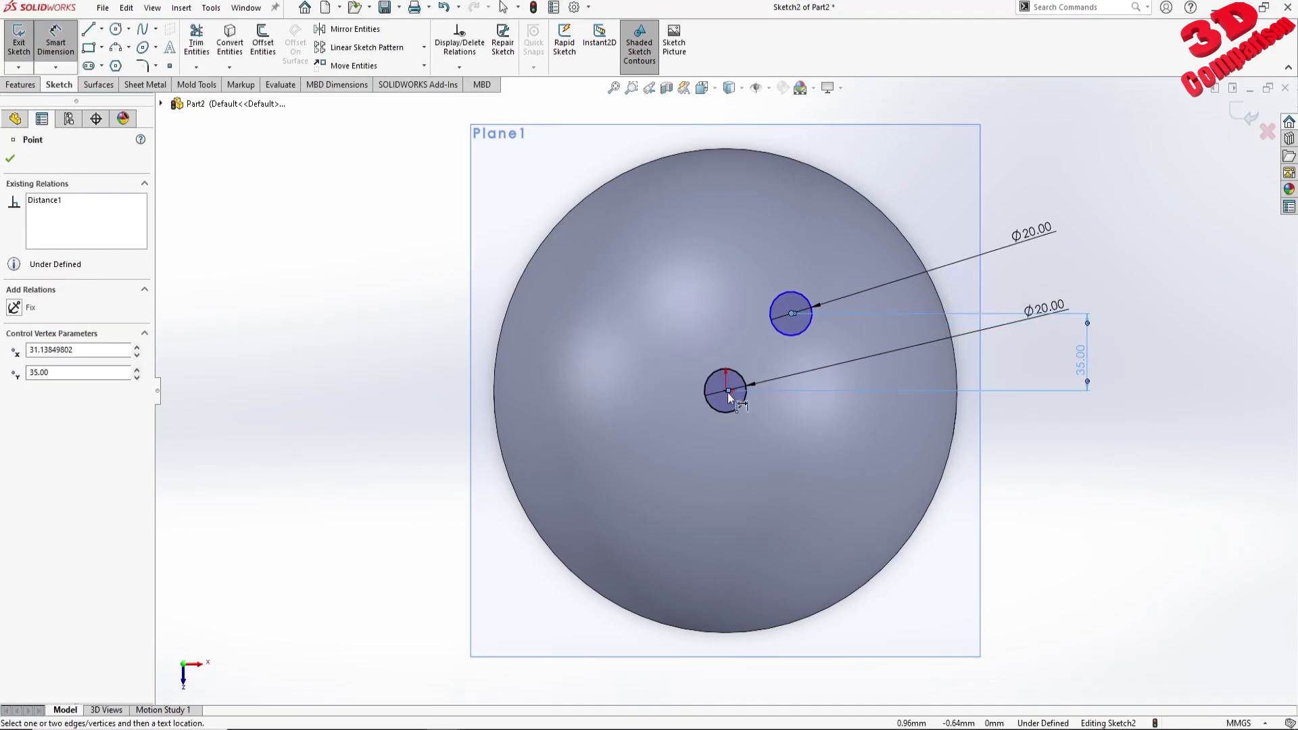
left_click(791, 313)
left_click(760, 145)
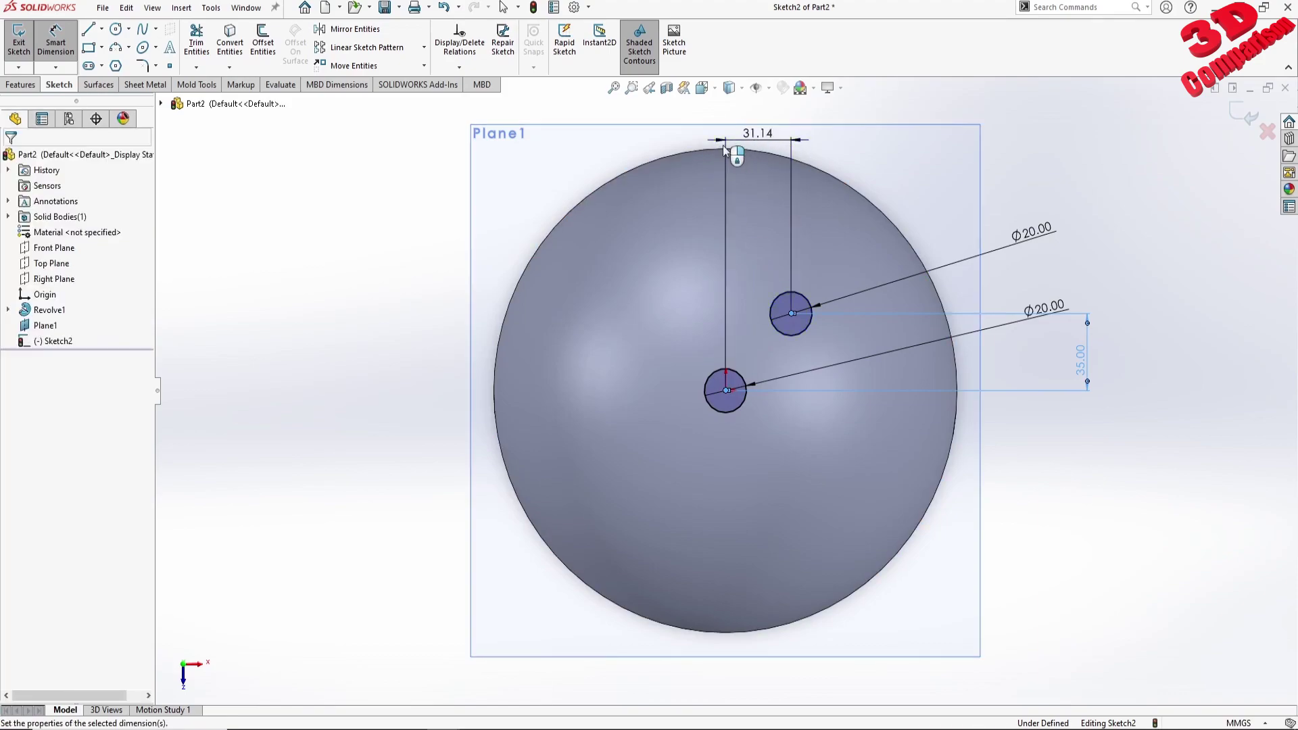
type("35")
key("Return")
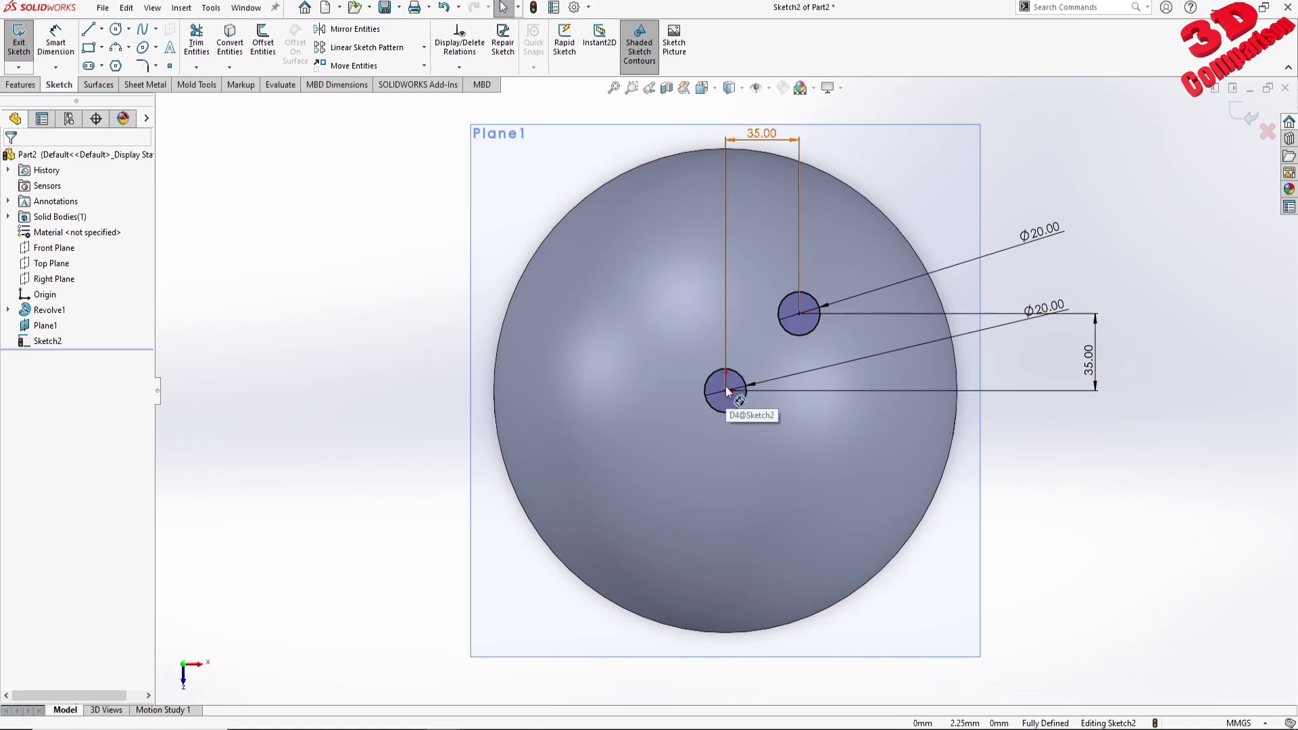
Draw a vertical centerline from the origin up towards the upper edge of the ball
left_click(101, 29)
left_click(111, 64)
left_click(726, 187)
key("Escape")
key("Escape")
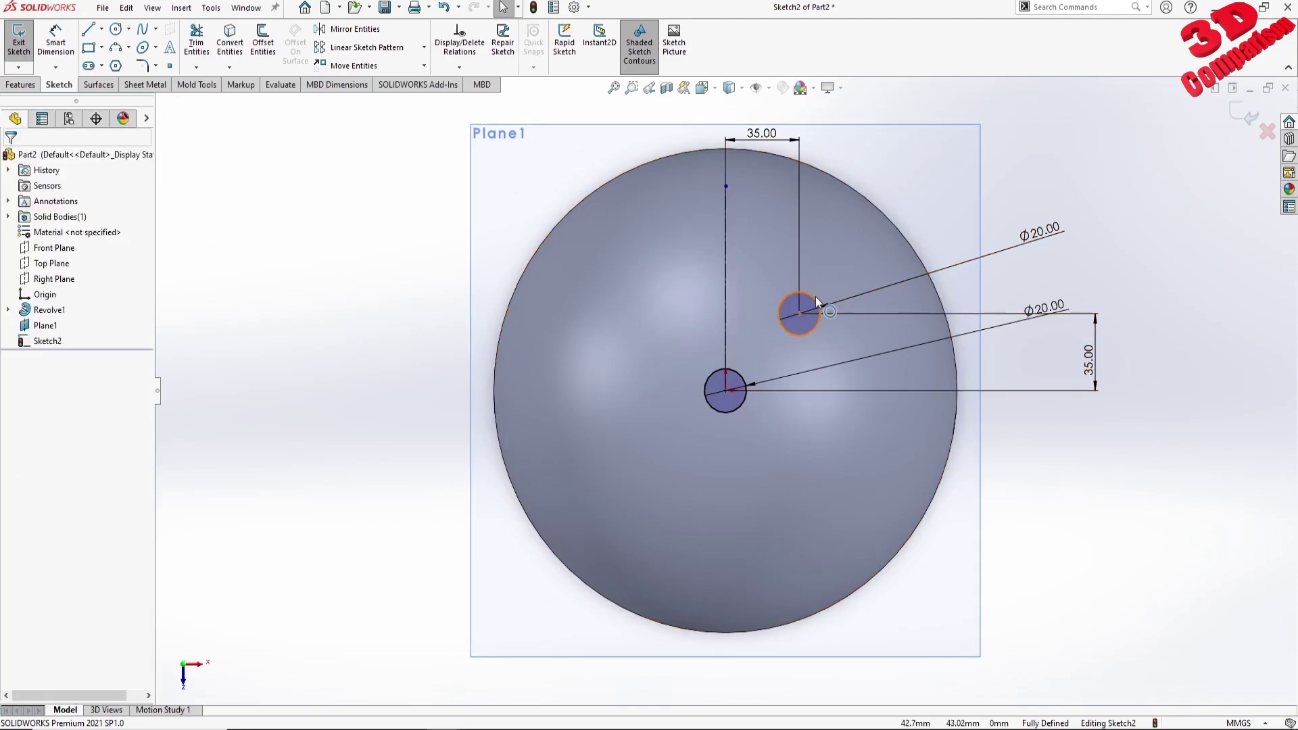
Mirror the upper 20 mm circle about the vertical centerline, keeping the original, and close the sketch
left_click(816, 297)
left_click(348, 29)
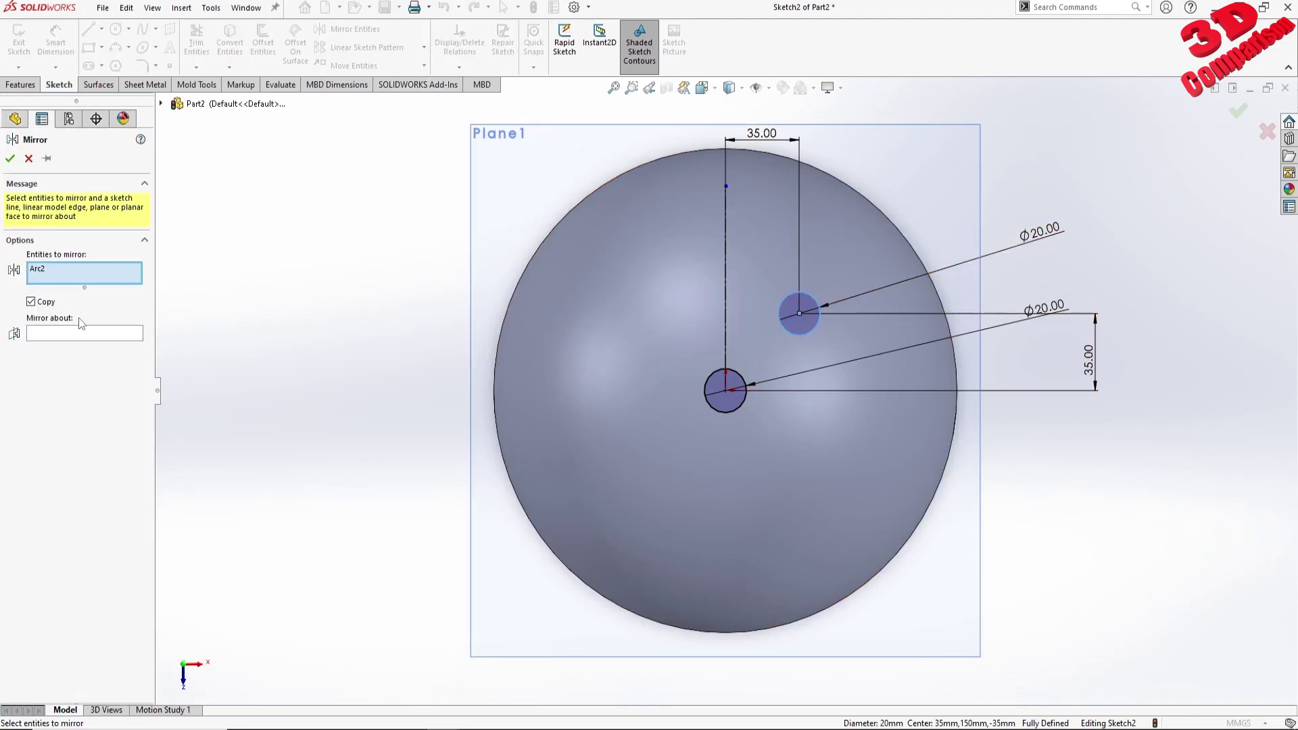
left_click(66, 334)
left_click(726, 243)
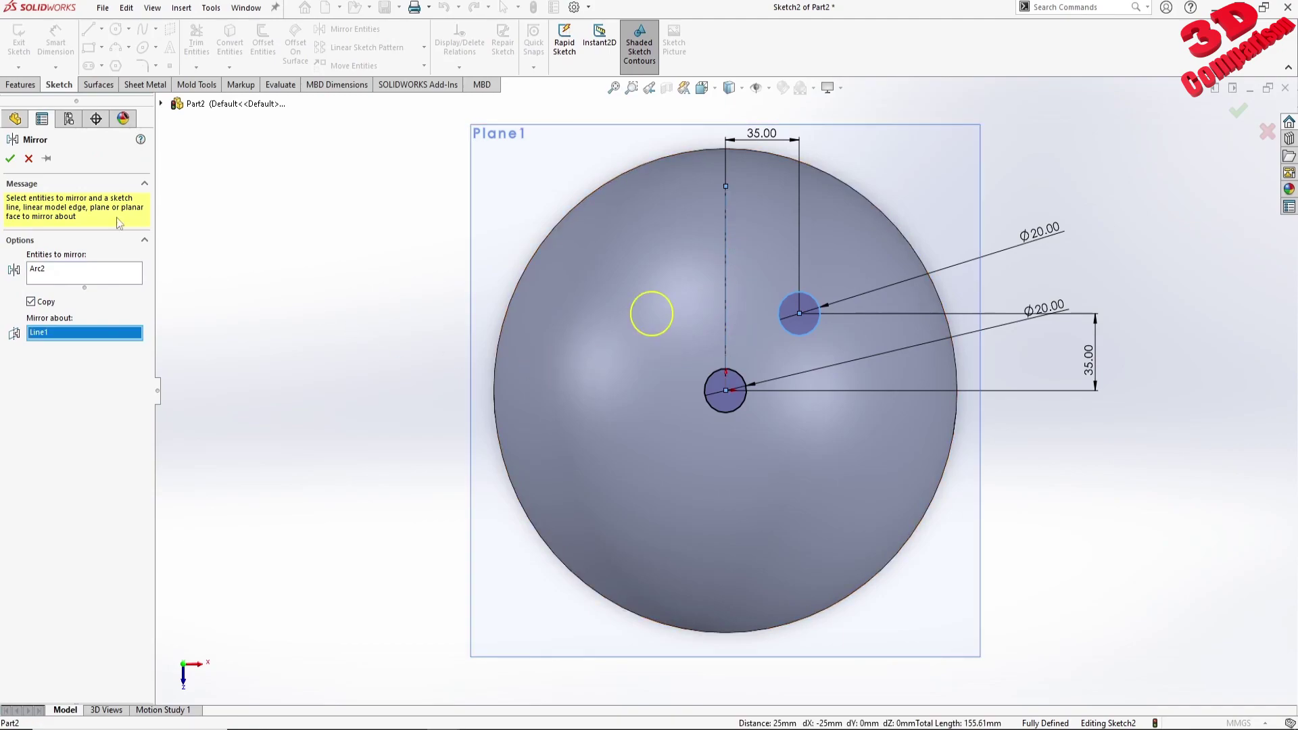
left_click(10, 159)
scroll(755, 458, "up", 2)
mouse_move(754, 459)
middle_mouse_down()
mouse_move(700, 289)
mouse_move(702, 229)
mouse_move(731, 166)
middle_mouse_up()
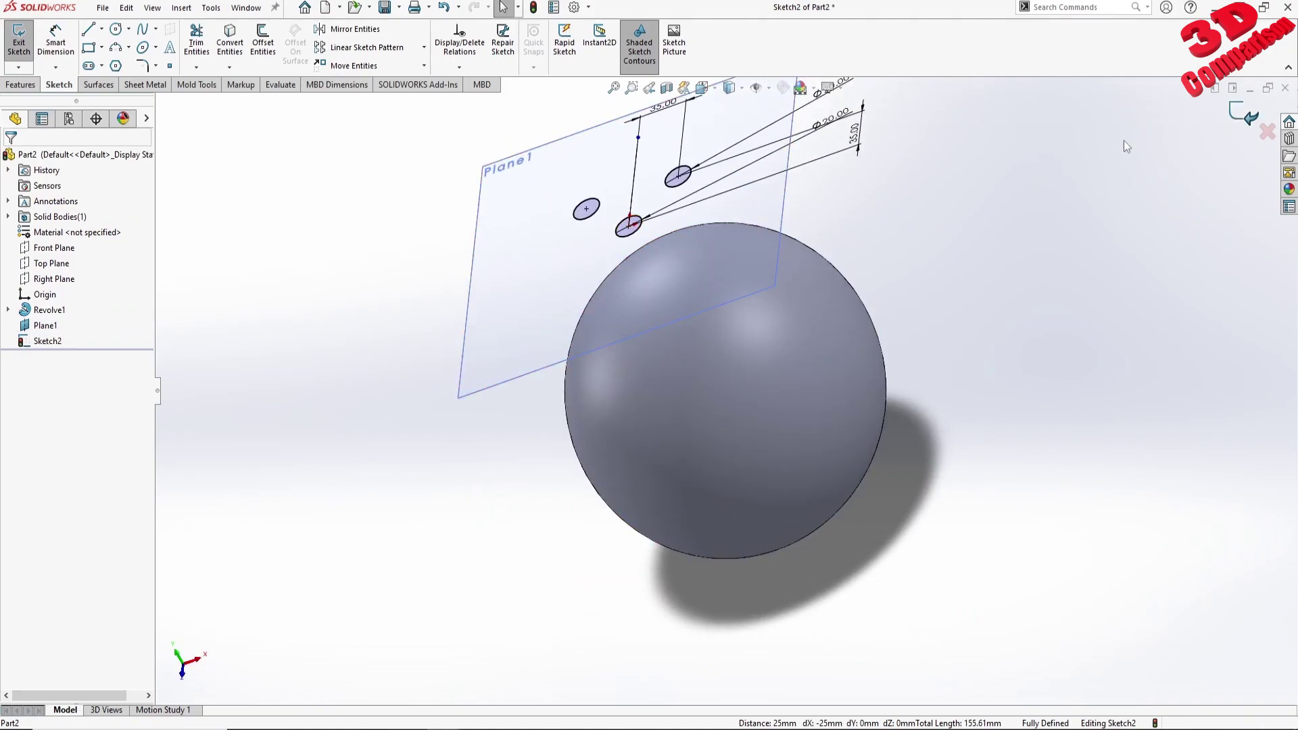
key("ctrl+b")
Cut the three circles into the ball with a blind Extruded Cut 70 mm deep from the sketch plane
scroll(652, 190, "down", 1)
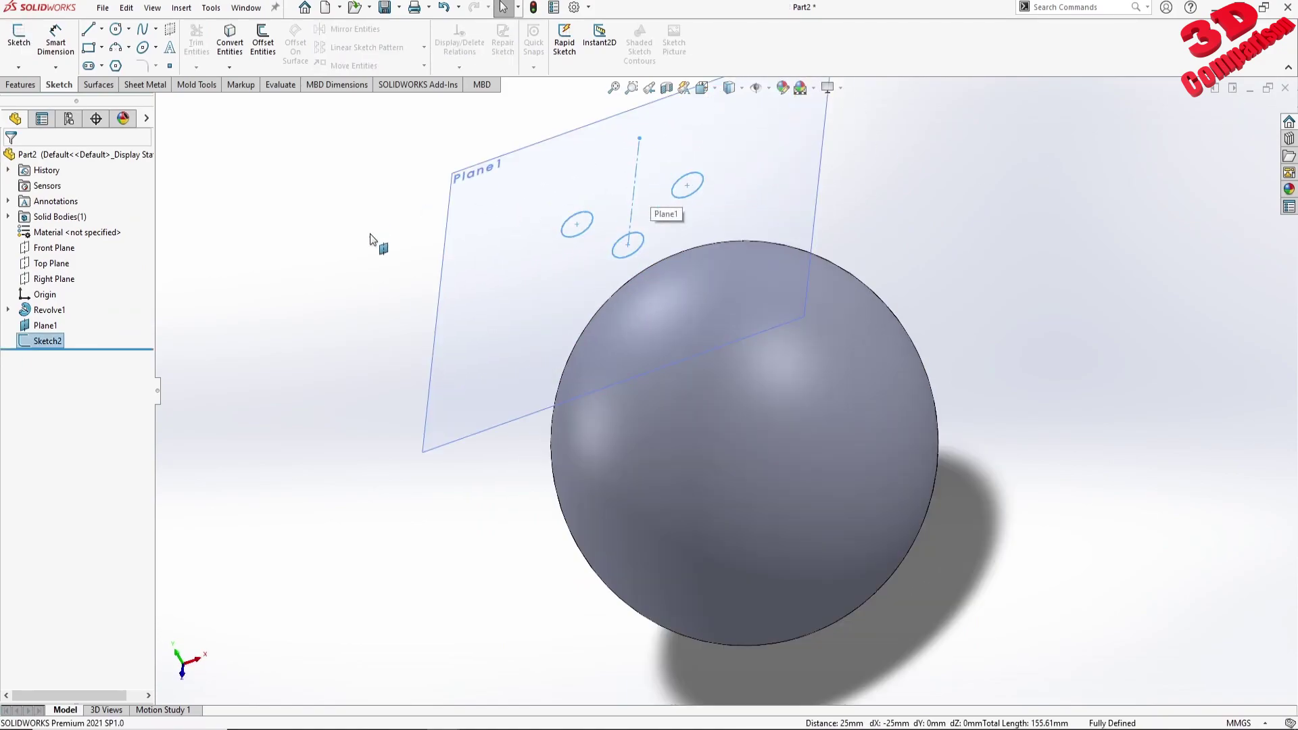
left_click(20, 84)
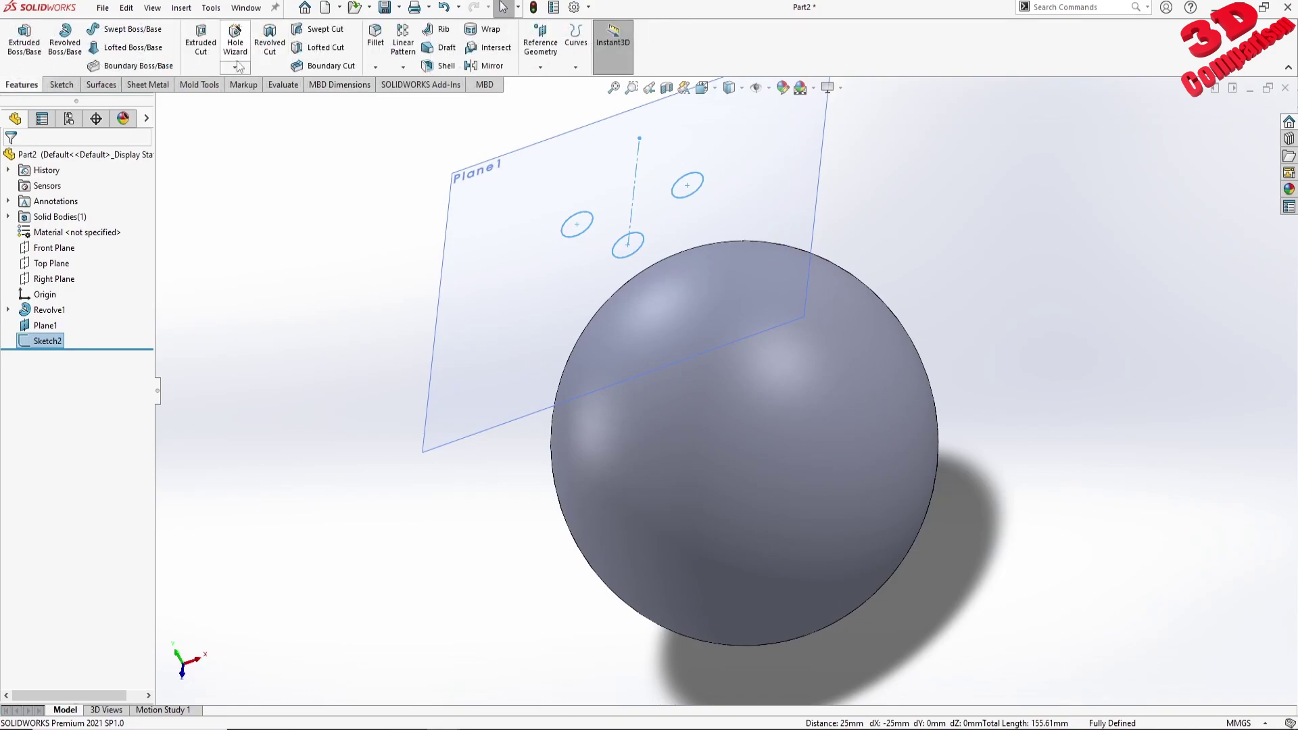
left_click(208, 49)
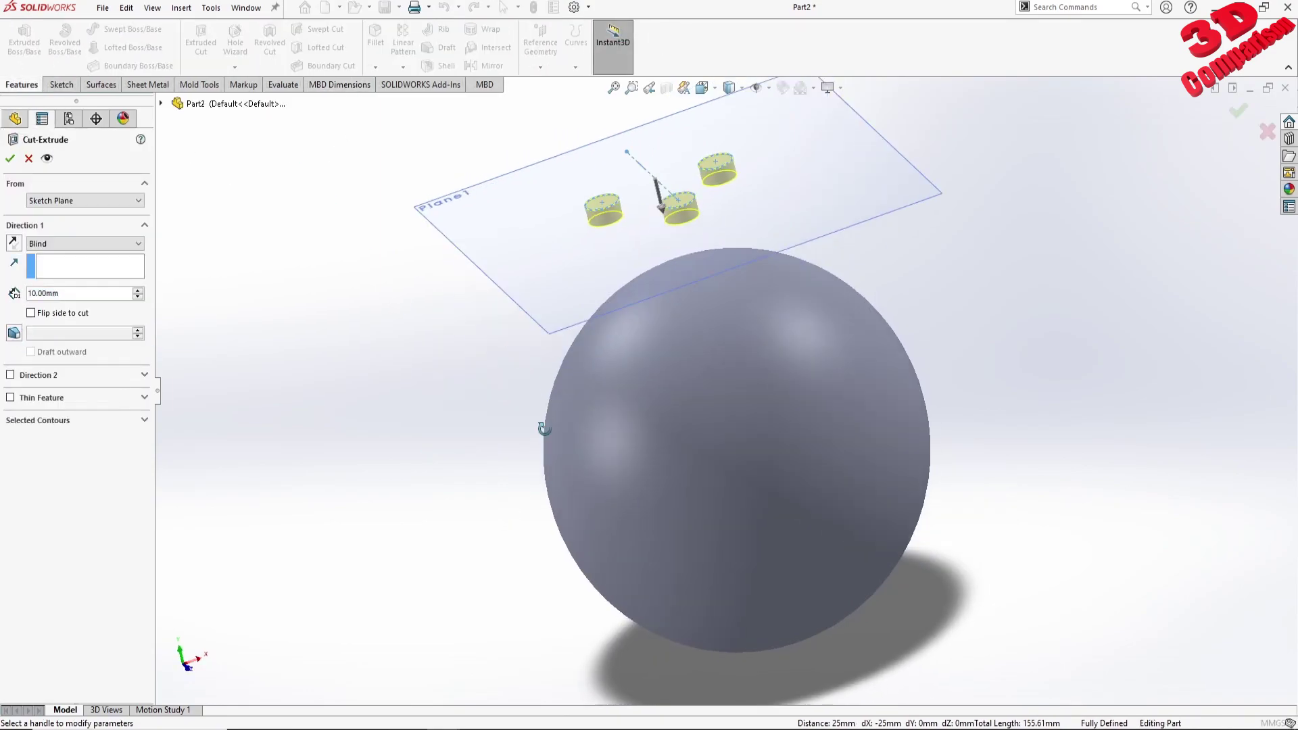
left_click(86, 298)
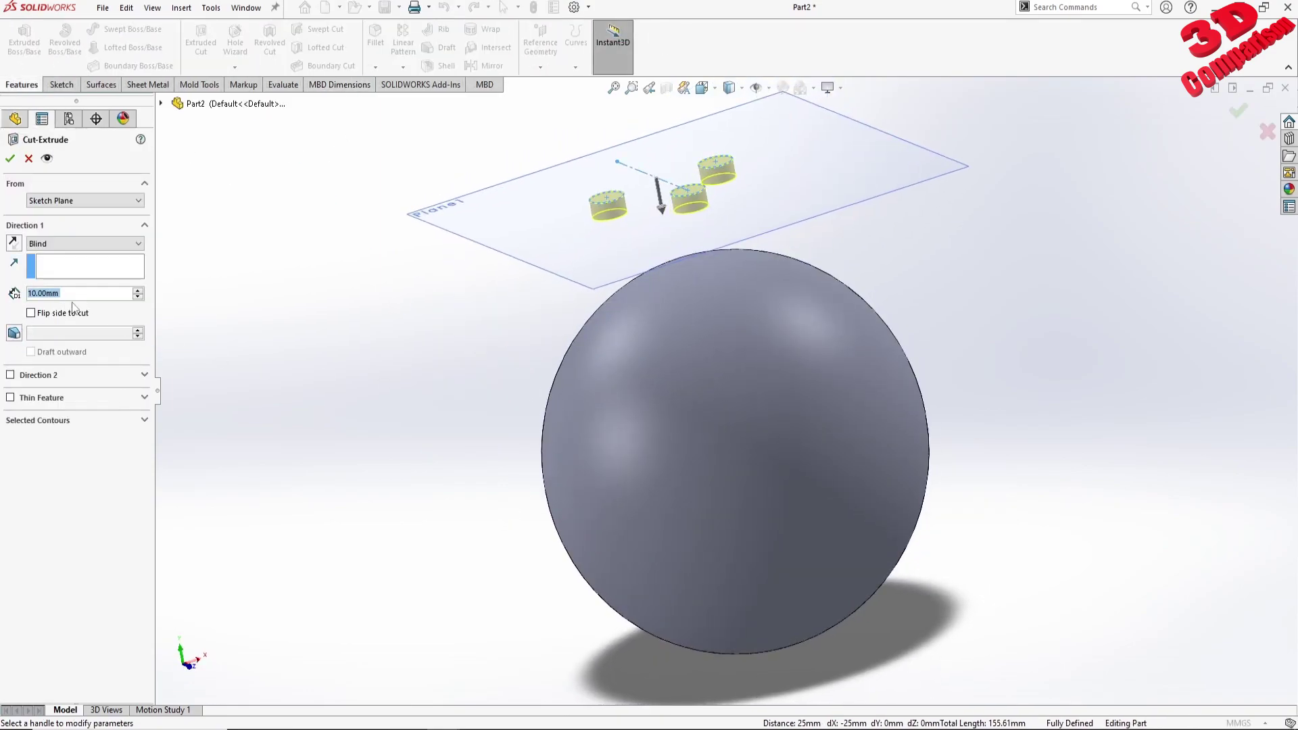
type("70")
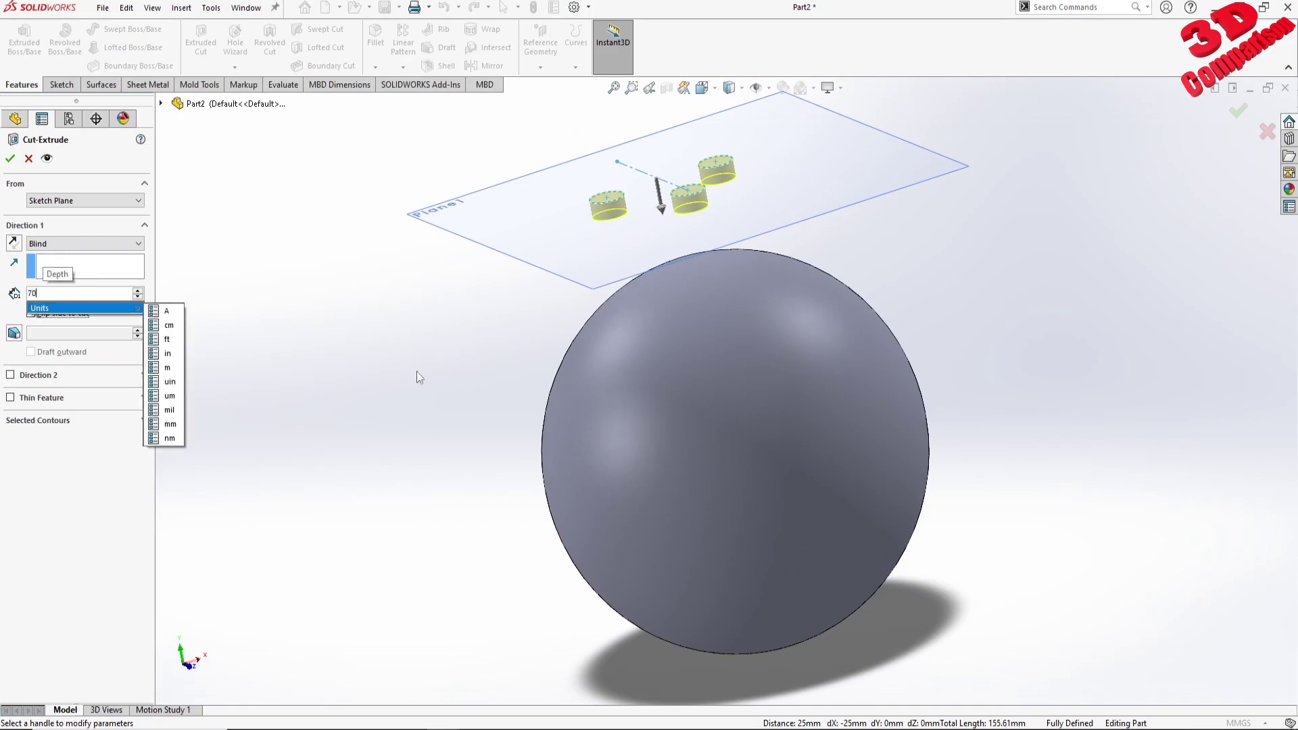
key("Tab")
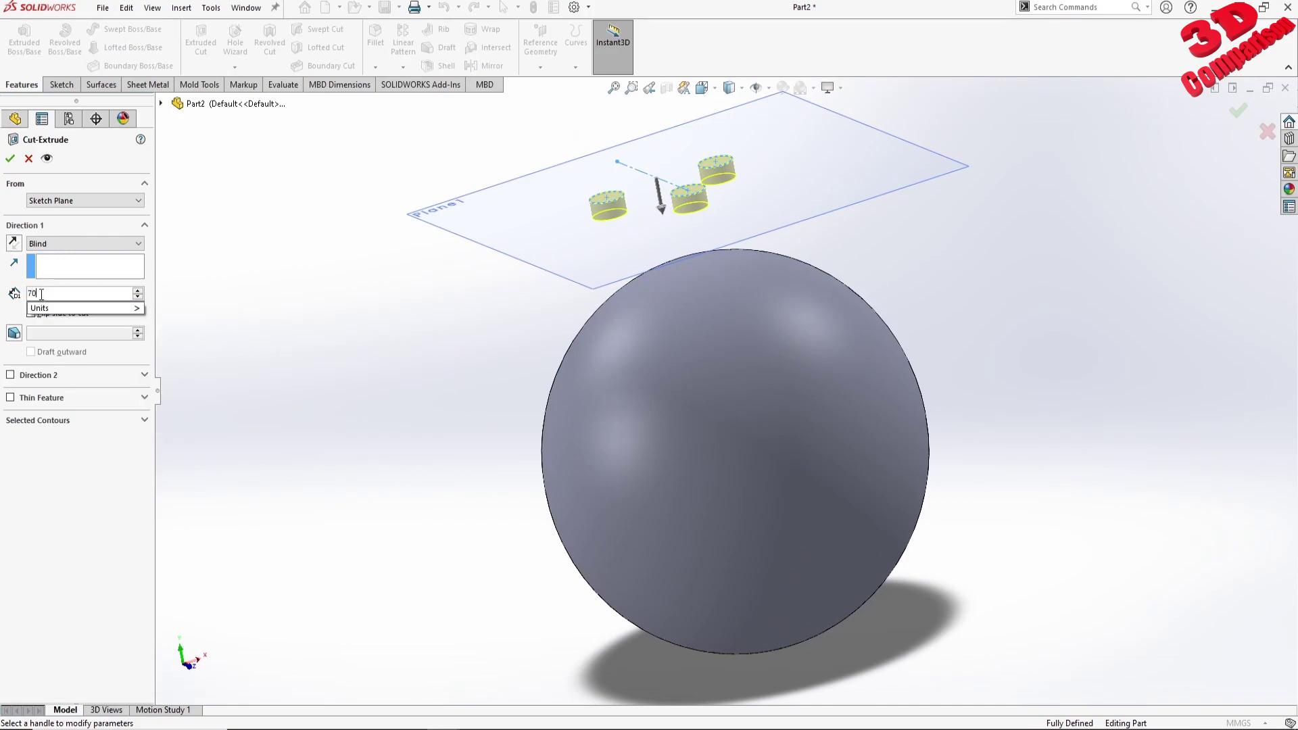
middle_click_drag(514, 407, 623, 311)
scroll(711, 207, "down", 2)
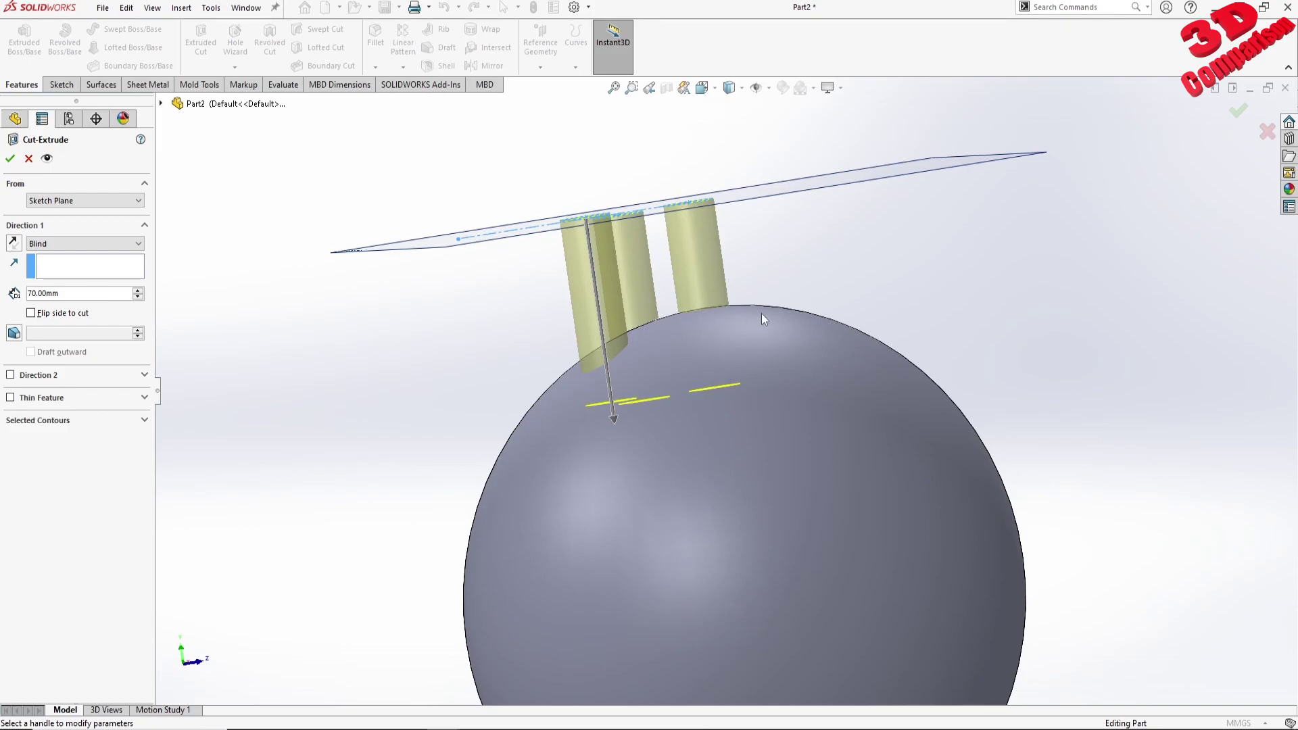
middle_click_drag(691, 331, 728, 342)
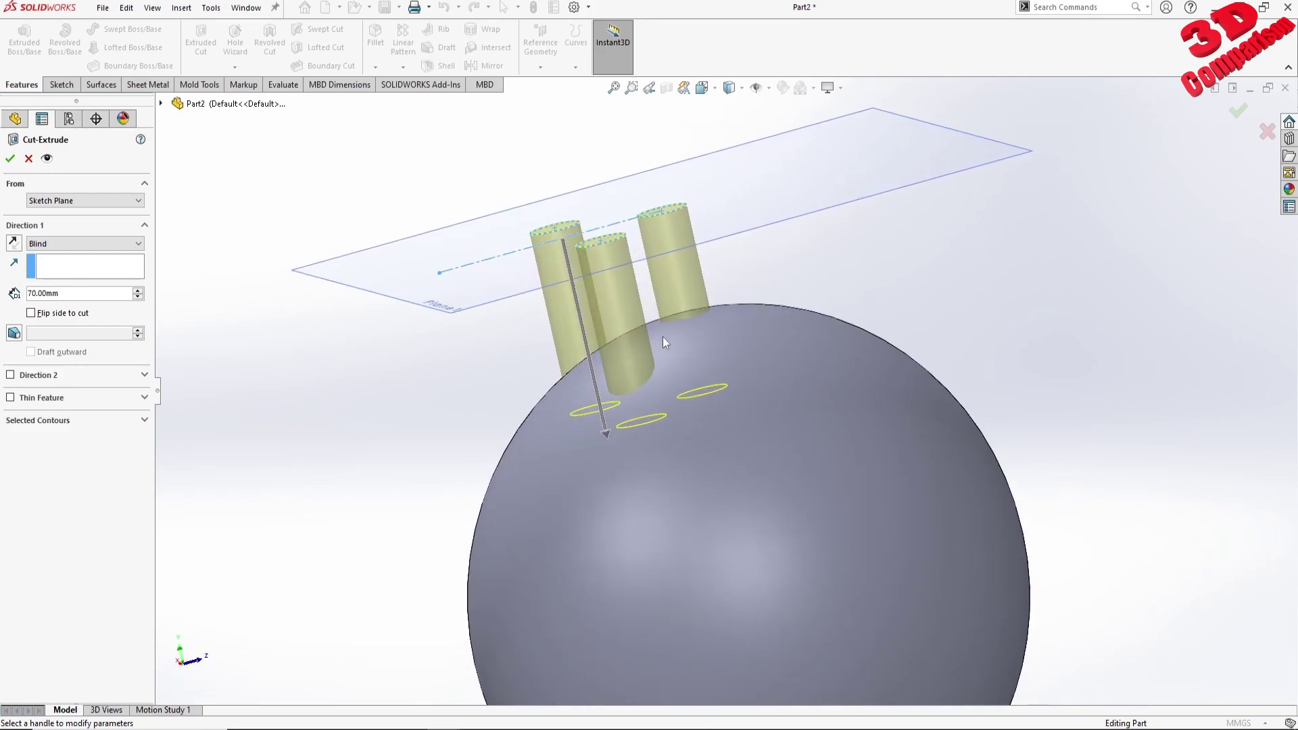
middle_click_drag(623, 323, 736, 292)
left_click(9, 160)
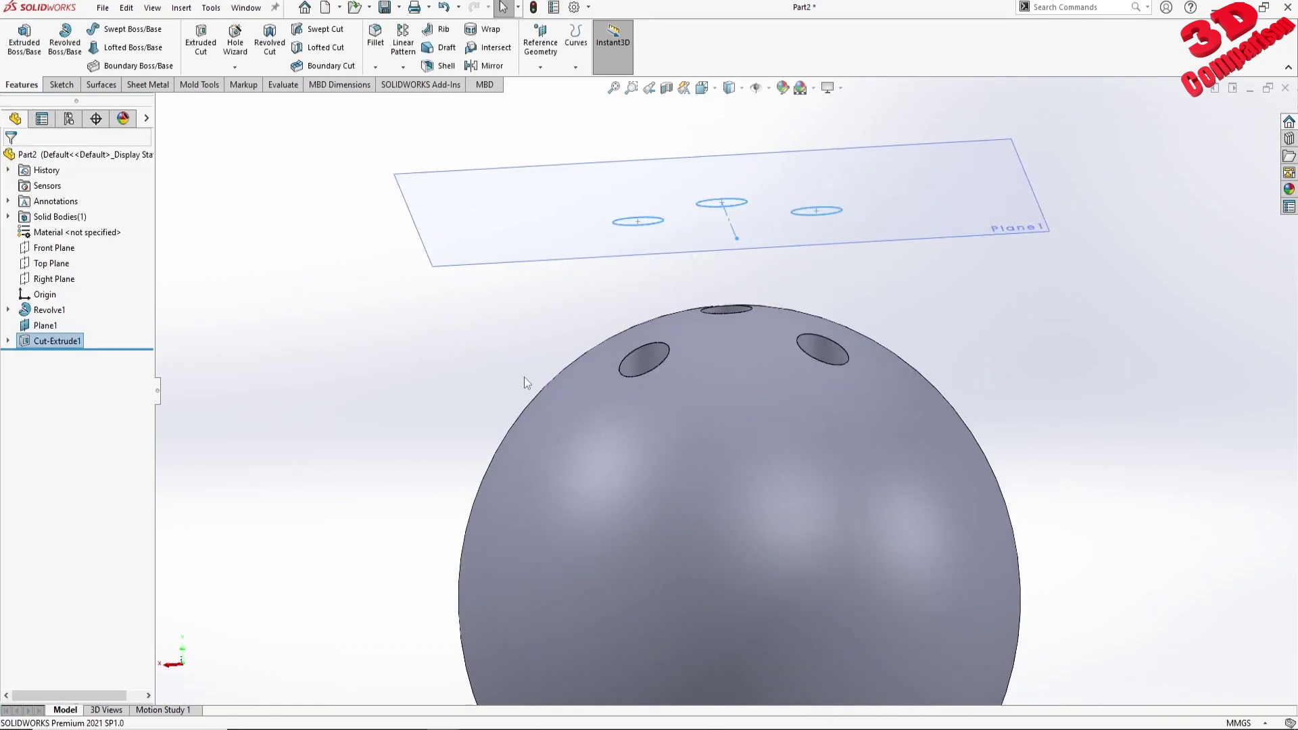
scroll(783, 419, "up", 3)
middle_click_drag(782, 416, 761, 479)
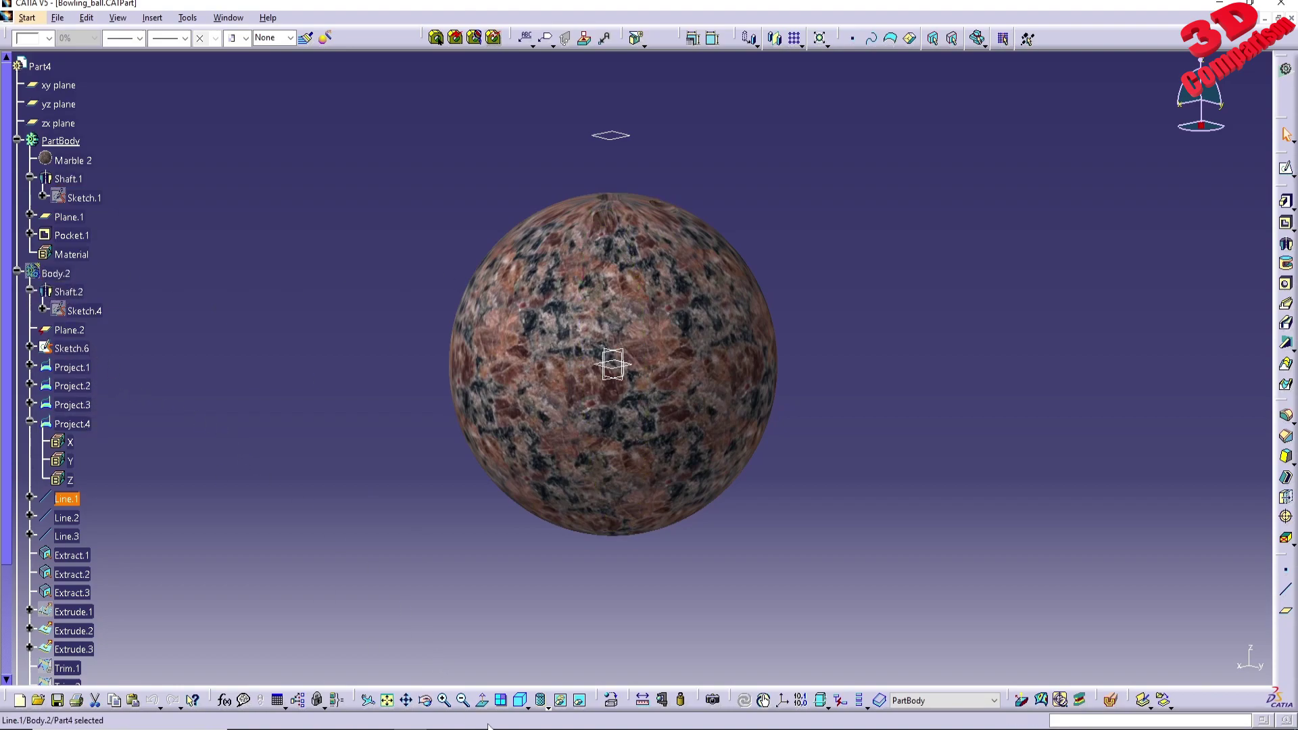
left_click(514, 669)
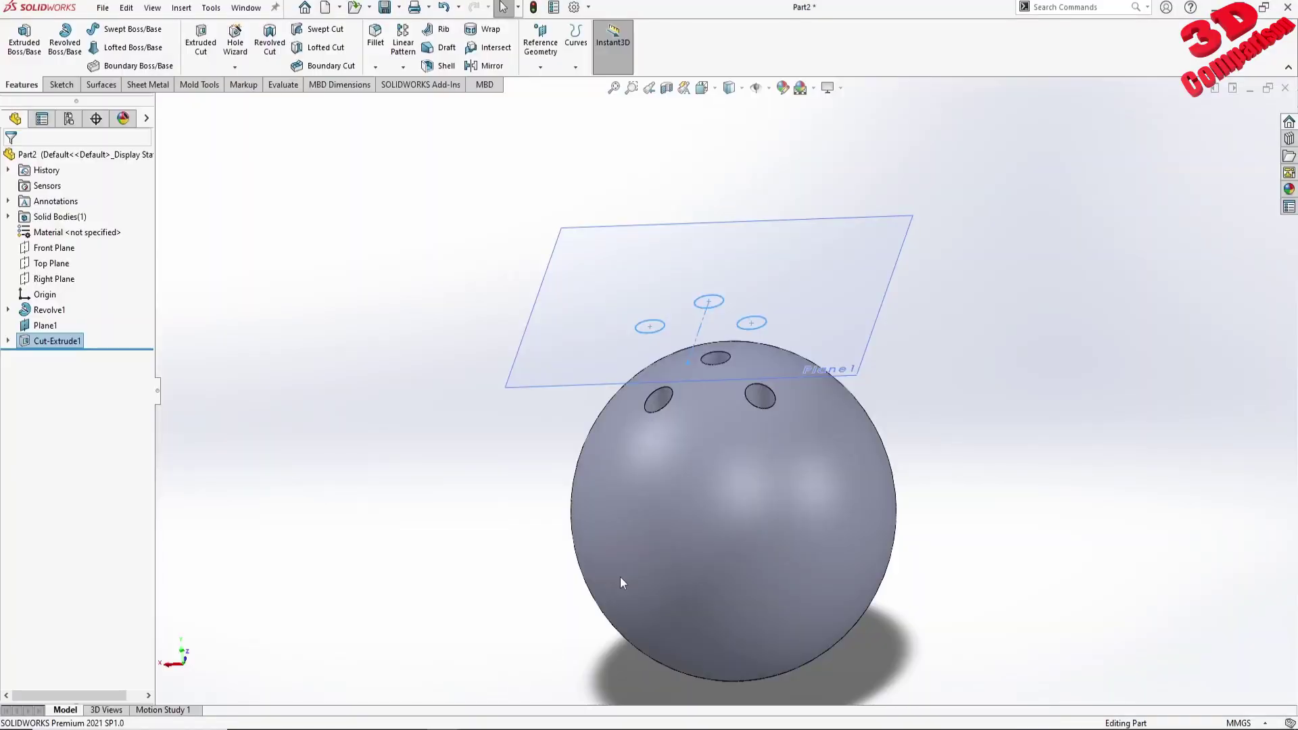
scroll(748, 446, "down", 5)
mouse_move(737, 460)
middle_mouse_down()
mouse_move(723, 364)
mouse_move(712, 416)
middle_mouse_up()
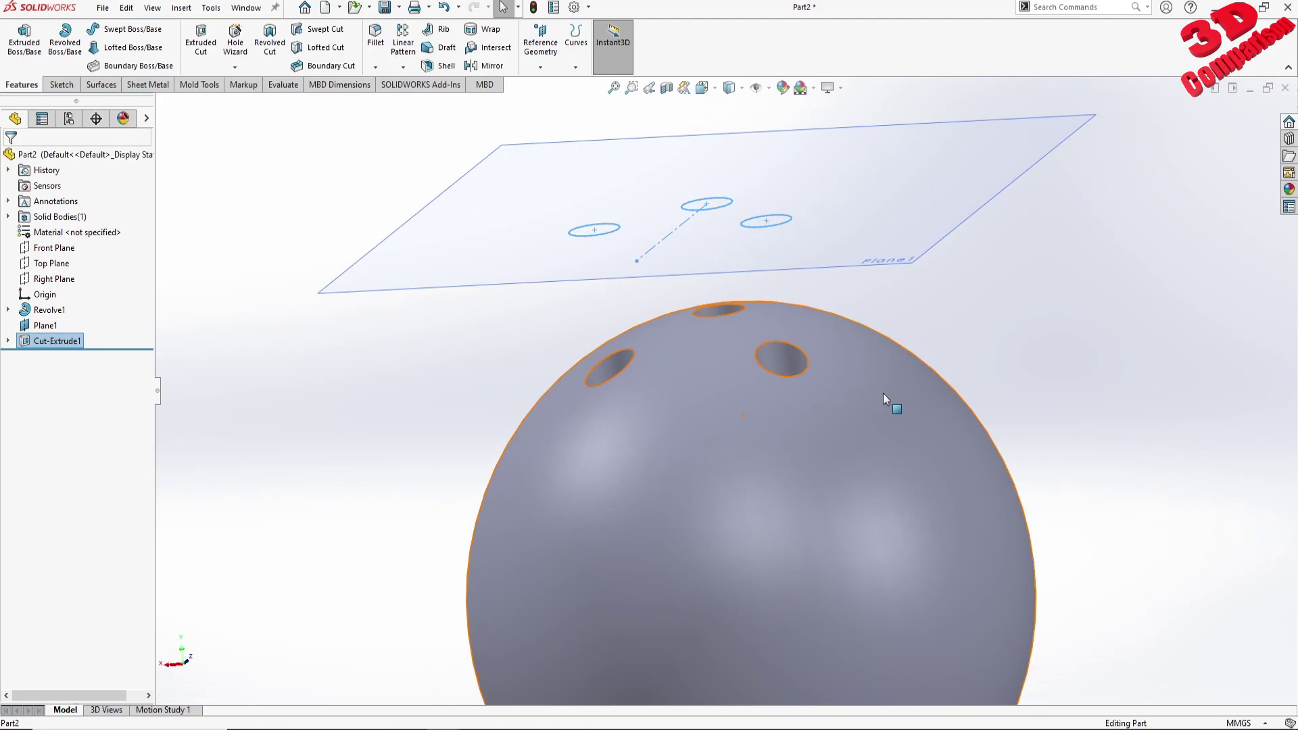
Check which command sets are enabled for the CommandManager, including Surfaces
right_click(106, 89)
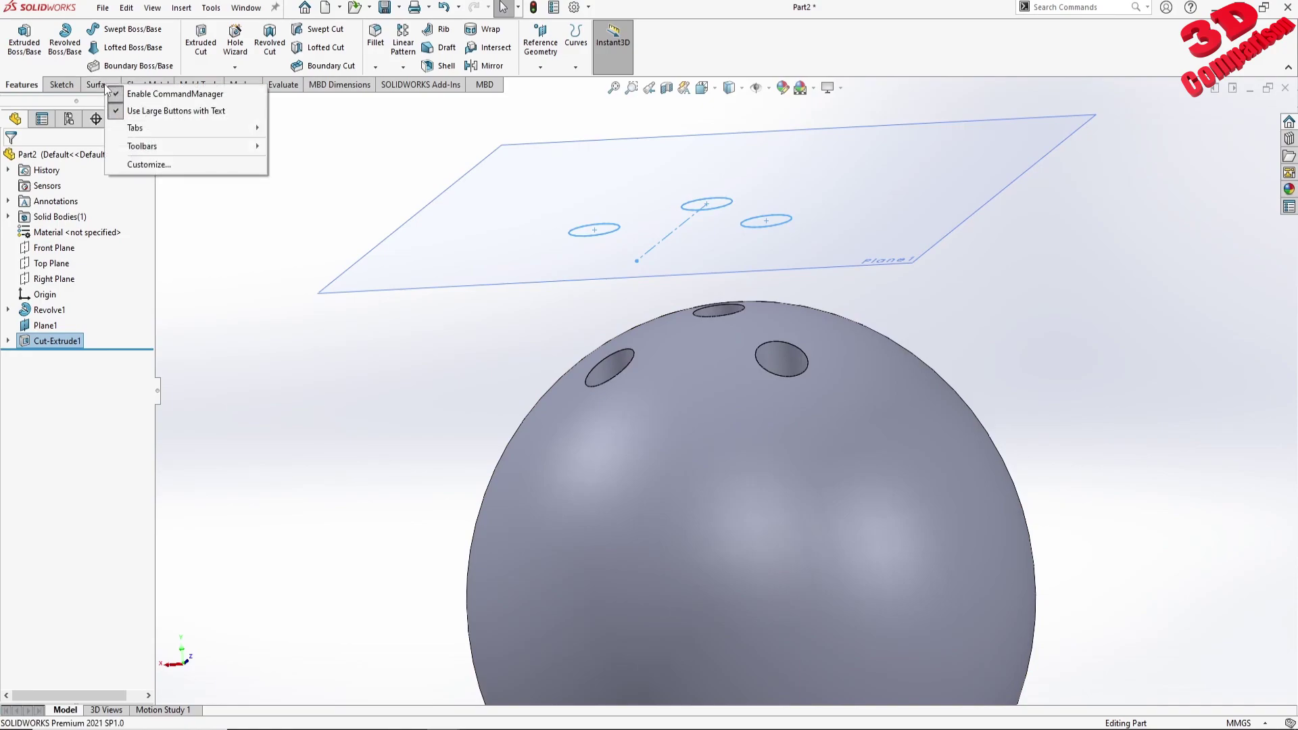
mouse_move(192, 135)
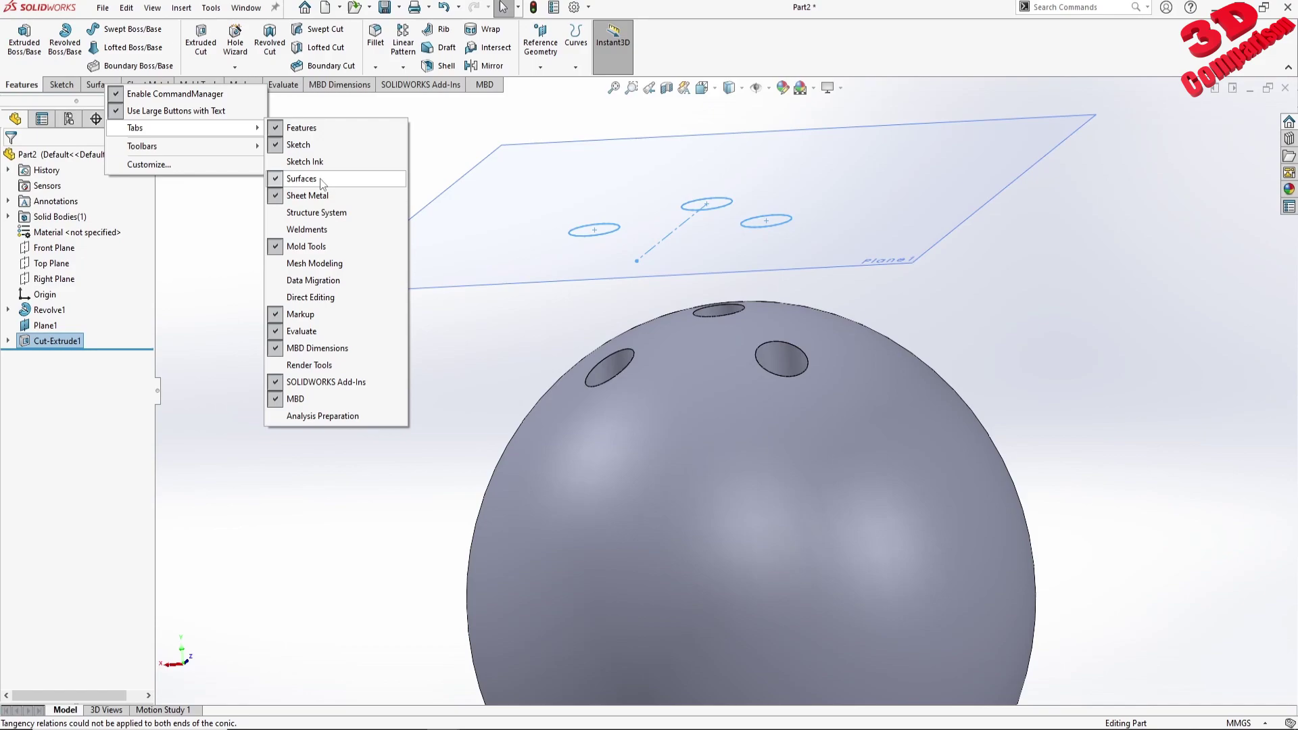
left_click(507, 131)
scroll(561, 391, "up", 2)
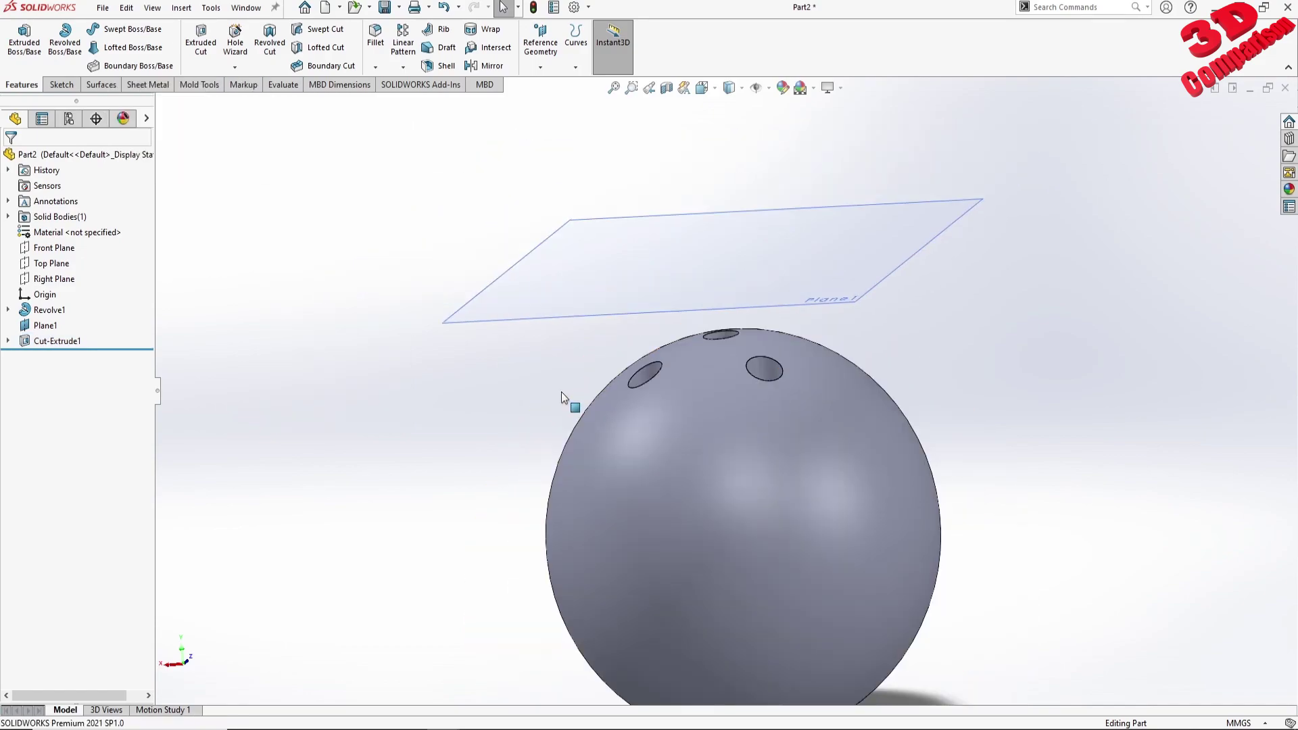
Suppress the extruded cut of the three finger holes and select its circle sketch for reuse
left_click(66, 344)
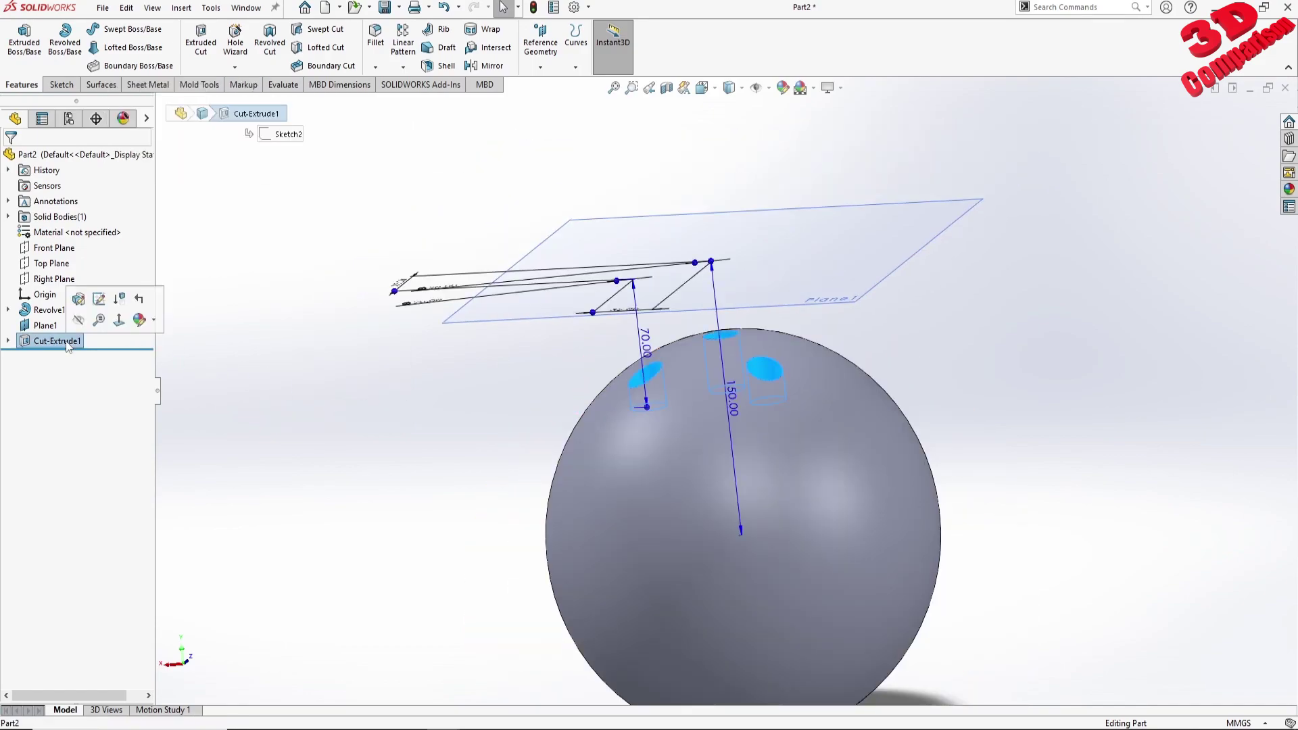
left_click(120, 299)
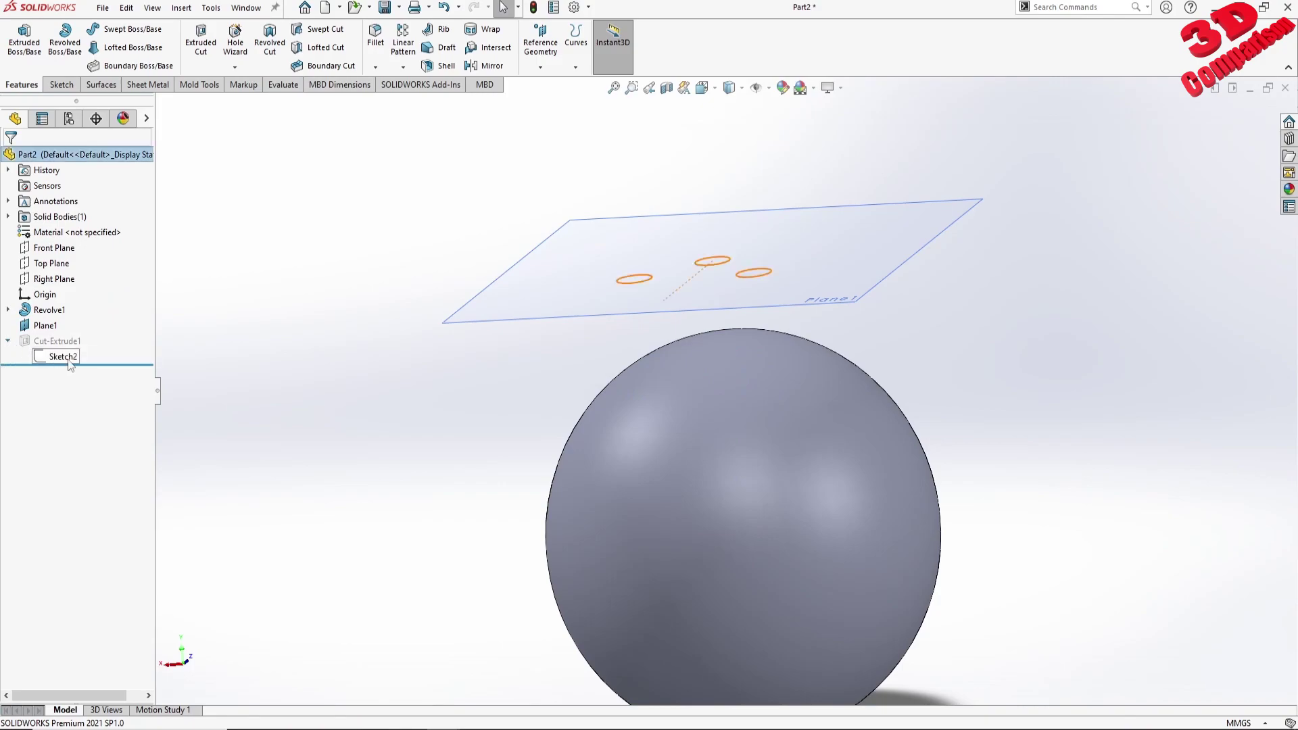
left_click(70, 363)
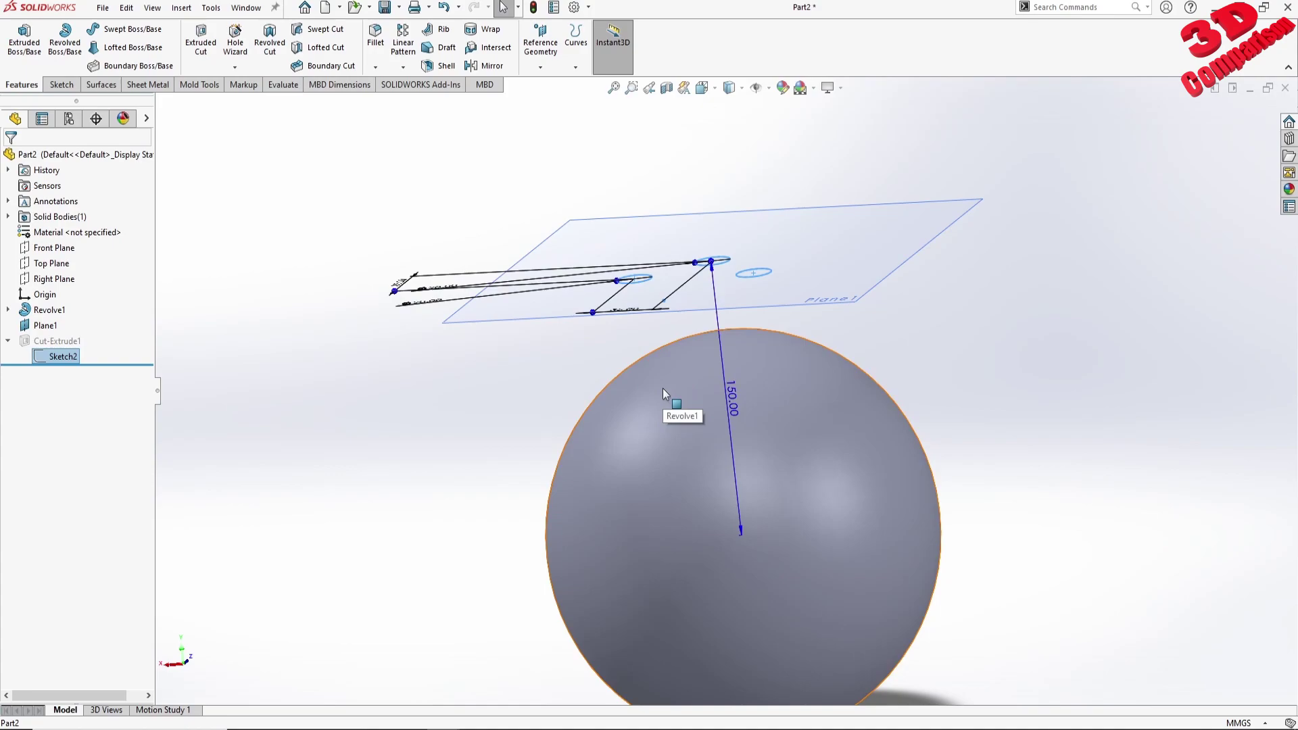
Create an Offset Surface from the ball's spherical face, 20 mm inward, with the offset direction flipped toward the ball's center
left_click(497, 425)
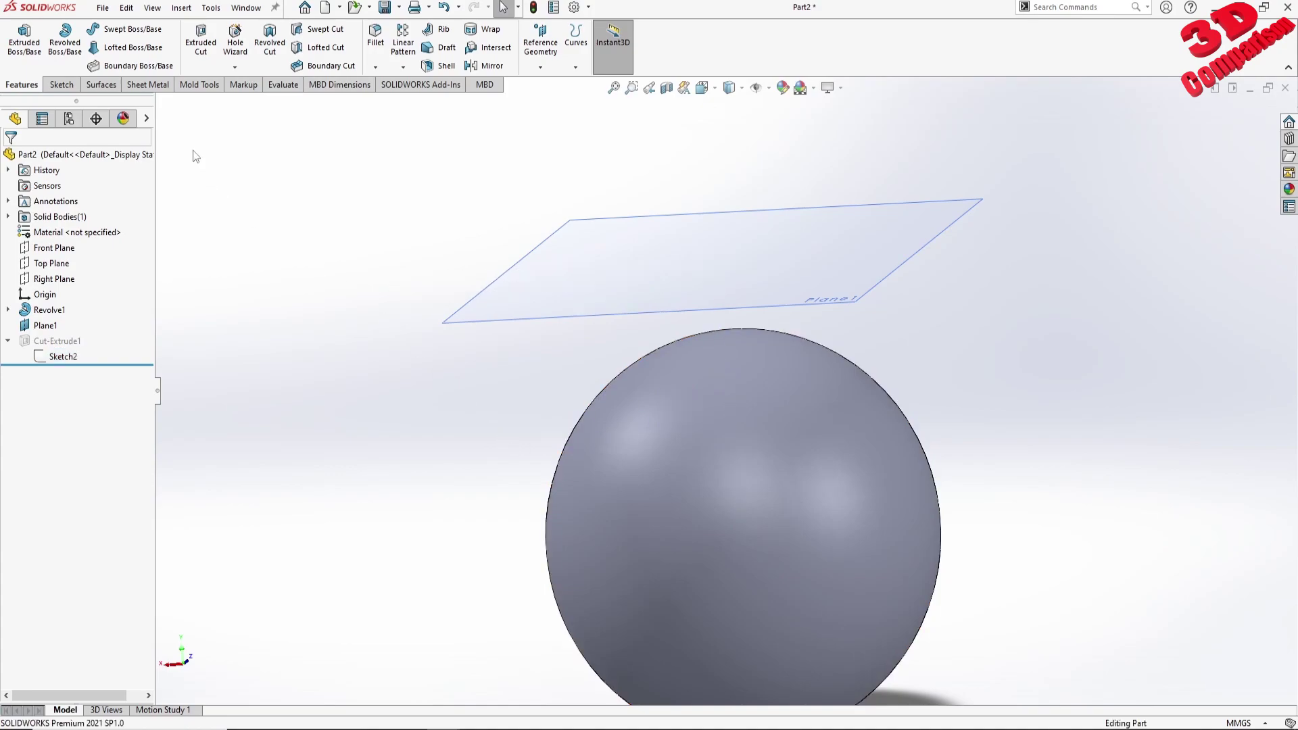
left_click(101, 84)
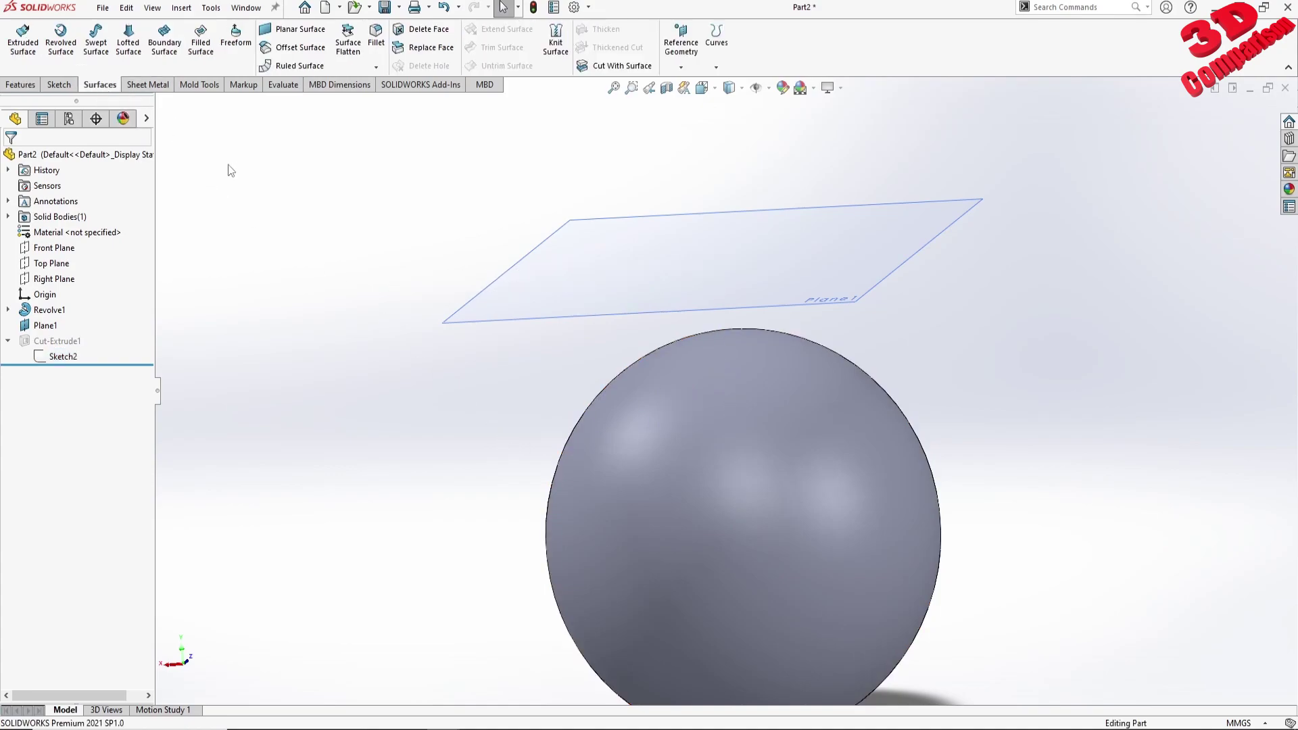
left_click(295, 54)
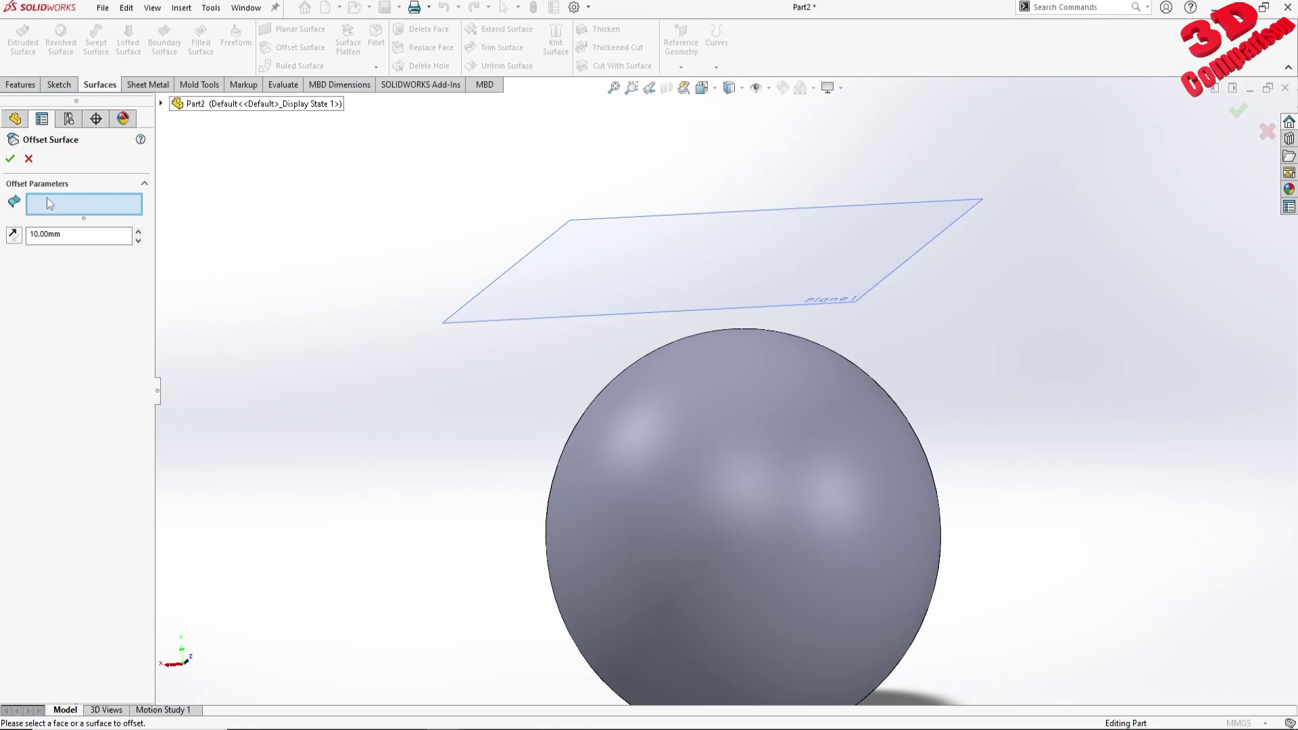
left_click(700, 498)
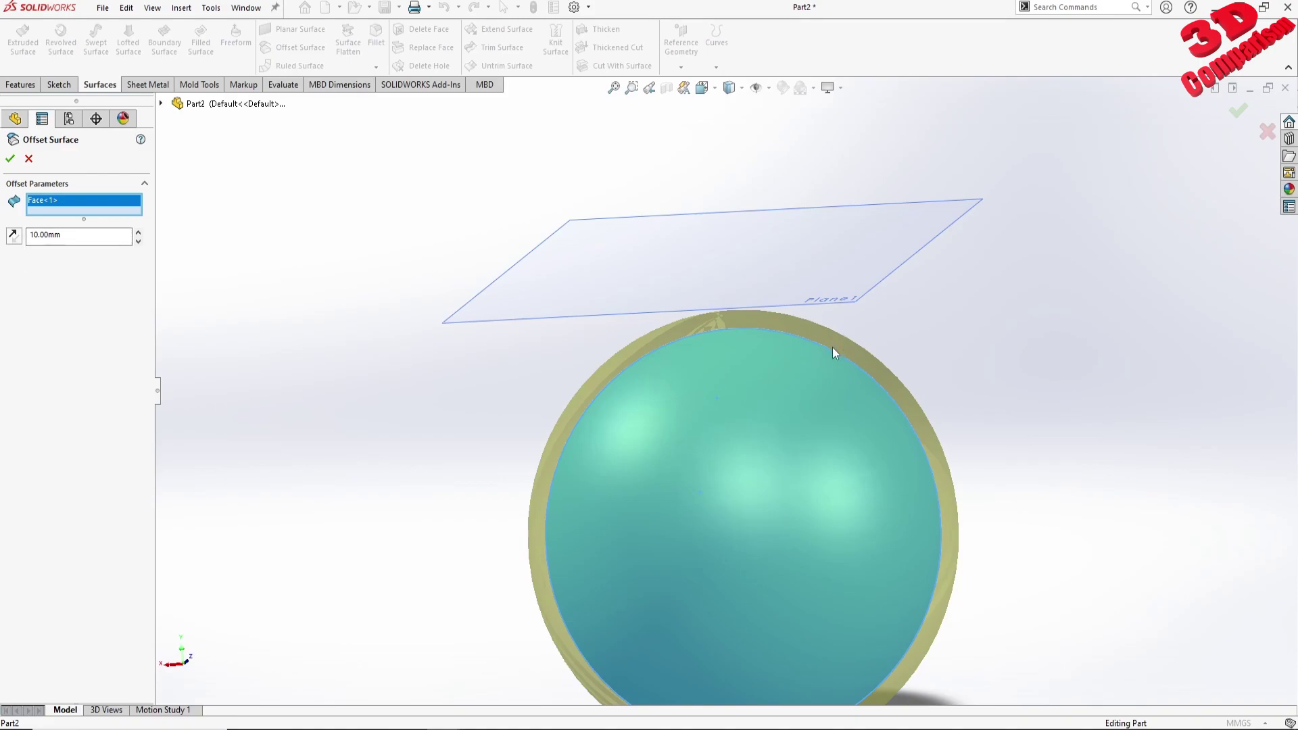
left_click(89, 240)
type("20")
key("Return")
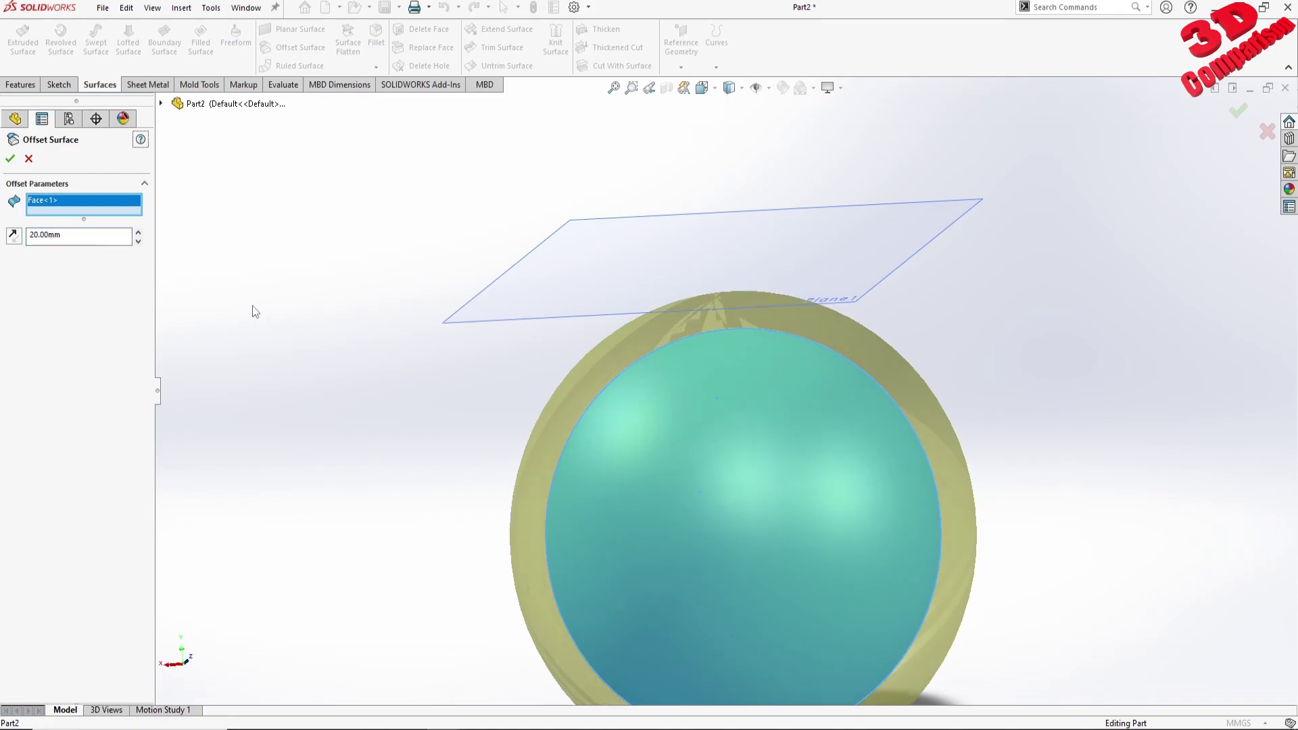
left_click(18, 240)
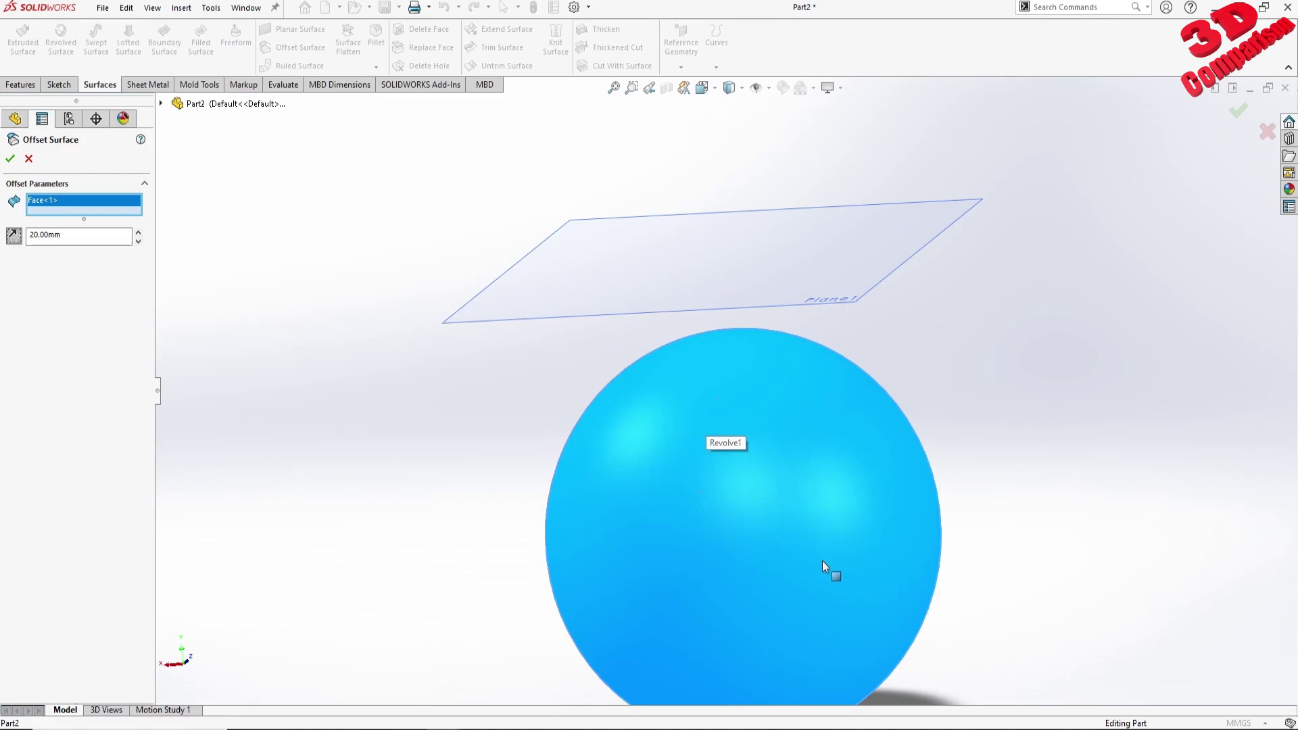
scroll(820, 566, "up", 1)
scroll(819, 597, "down", 1)
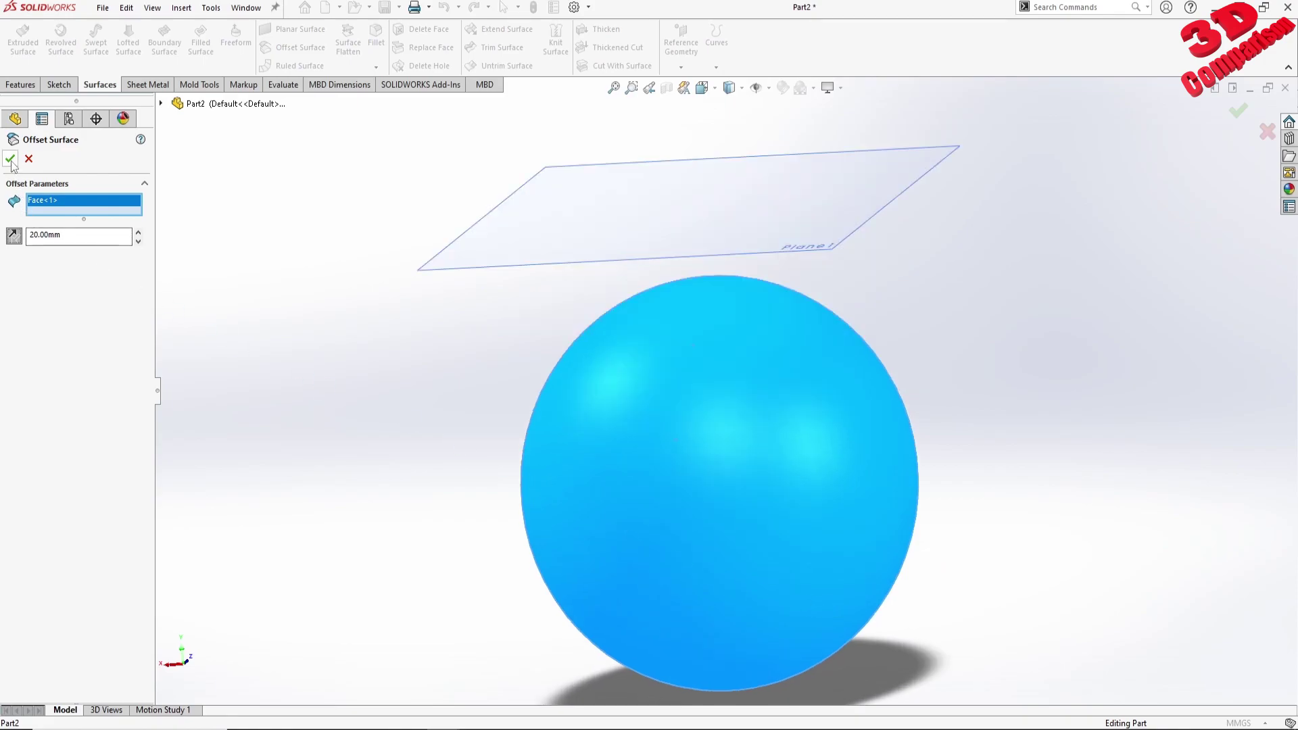
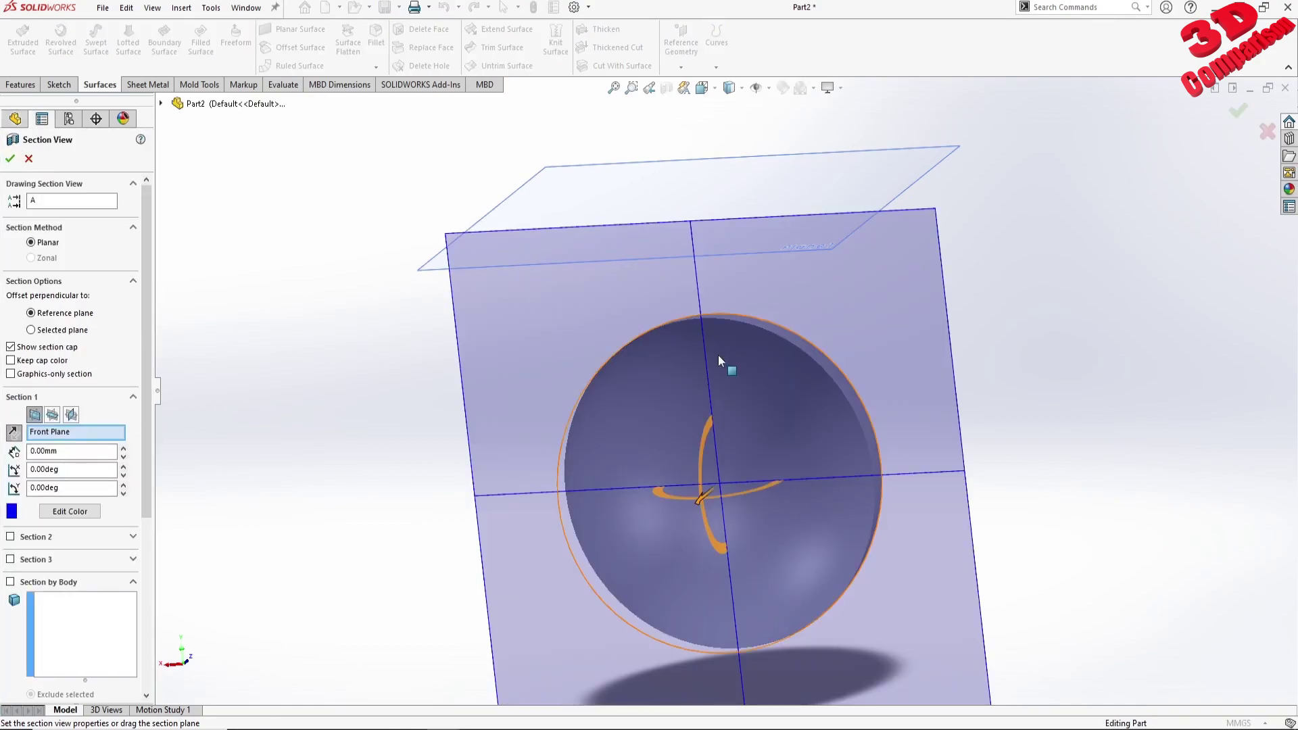
Apply a section view along the Front Plane and examine the ball's inside
left_click(12, 160)
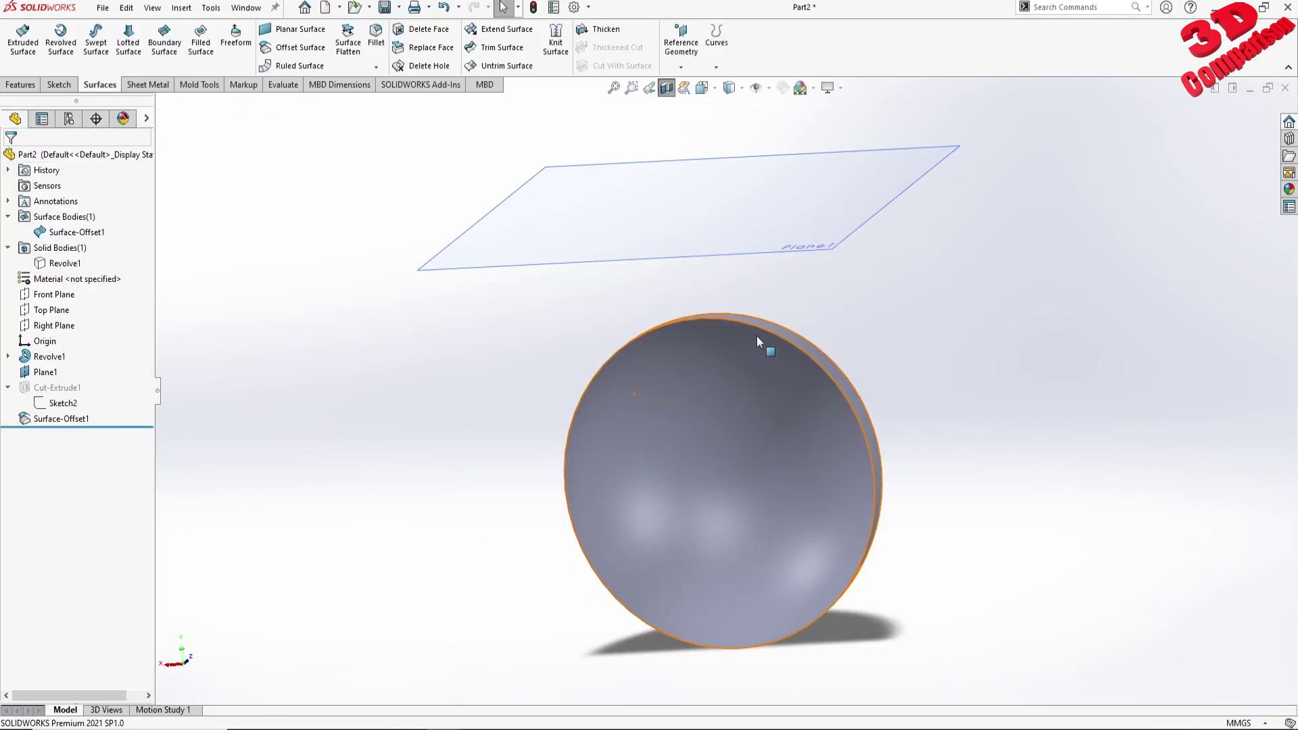
scroll(768, 346, "down", 10)
scroll(752, 355, "up", 10)
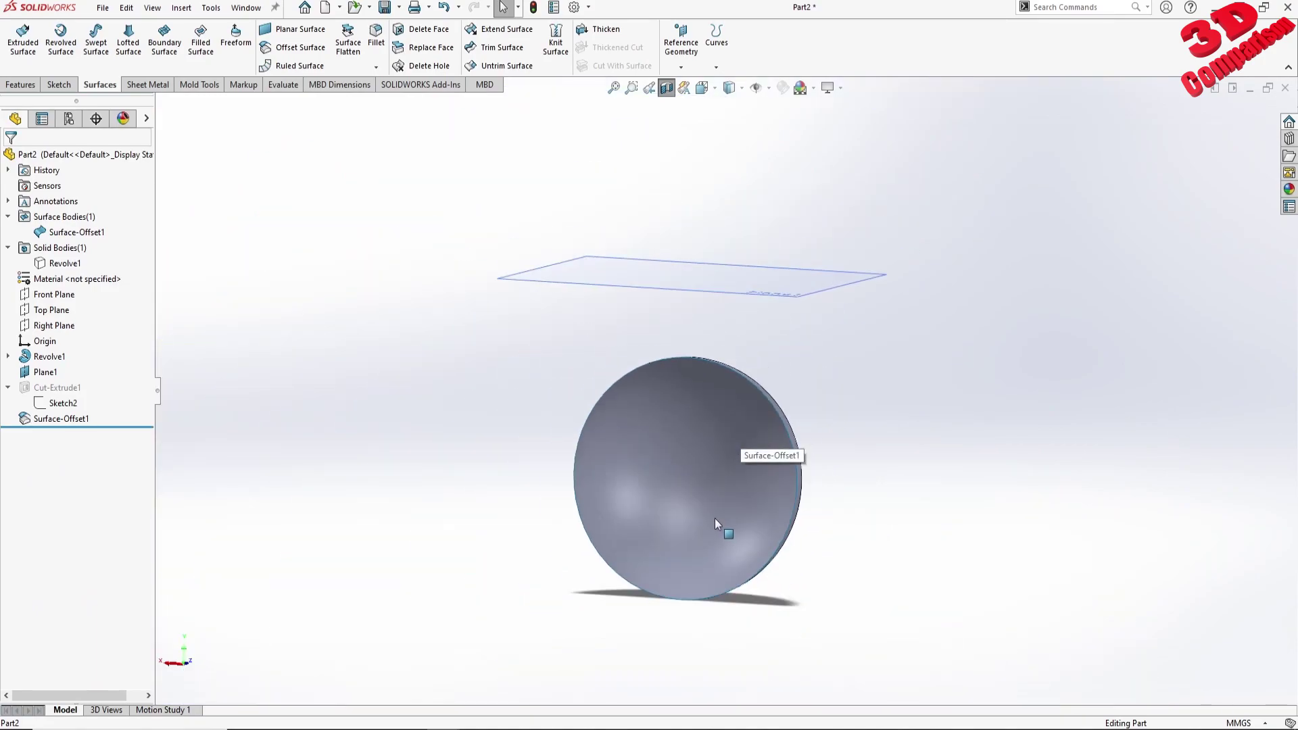
scroll(713, 515, "down", 3)
middle_click_drag(684, 434, 649, 470)
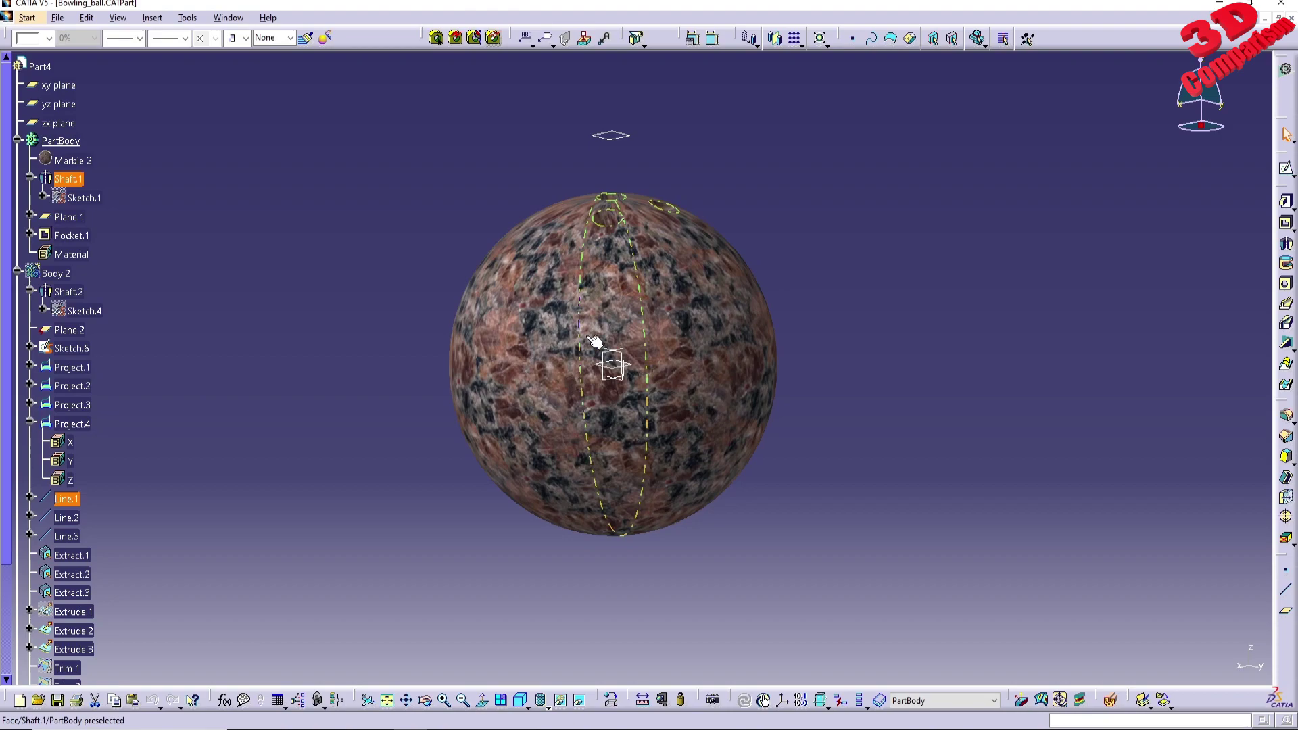
In CATIA, switch the bowling ball's display from material shading to shading with edges and select the ball's face
left_click(549, 708)
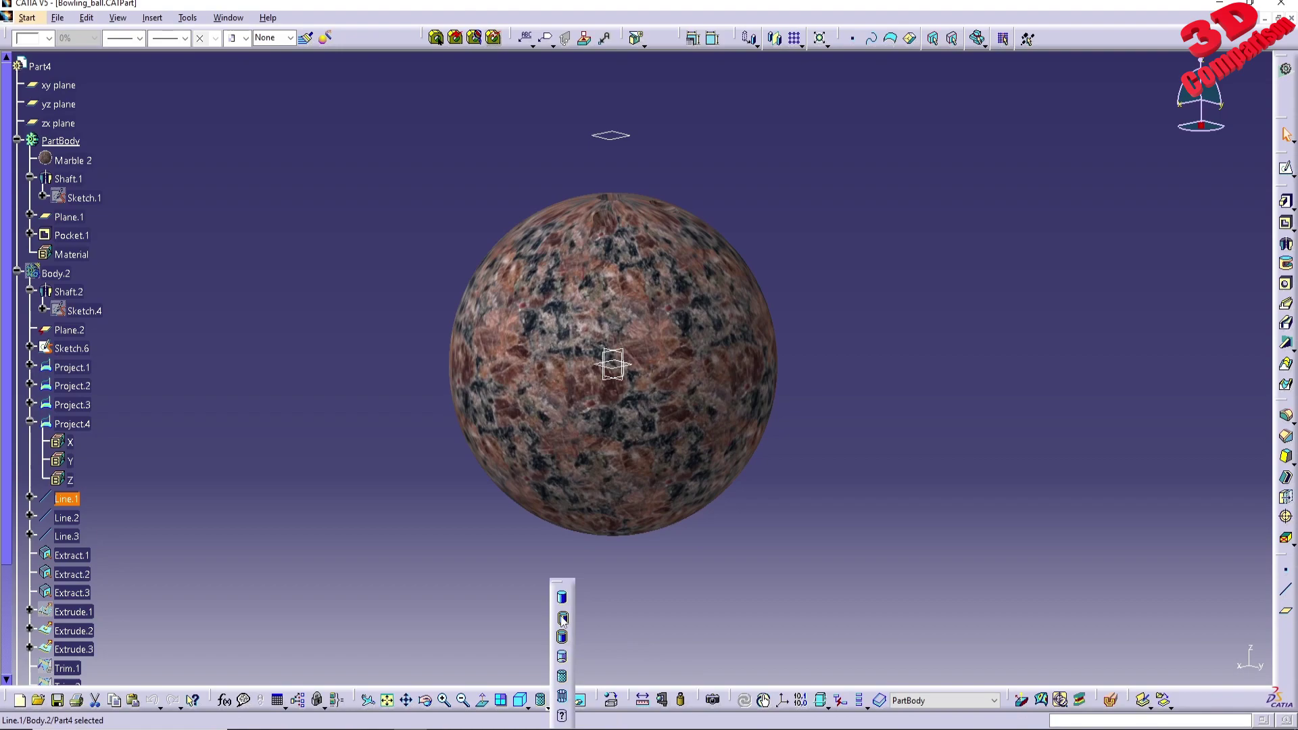
left_click(561, 614)
left_click(500, 548)
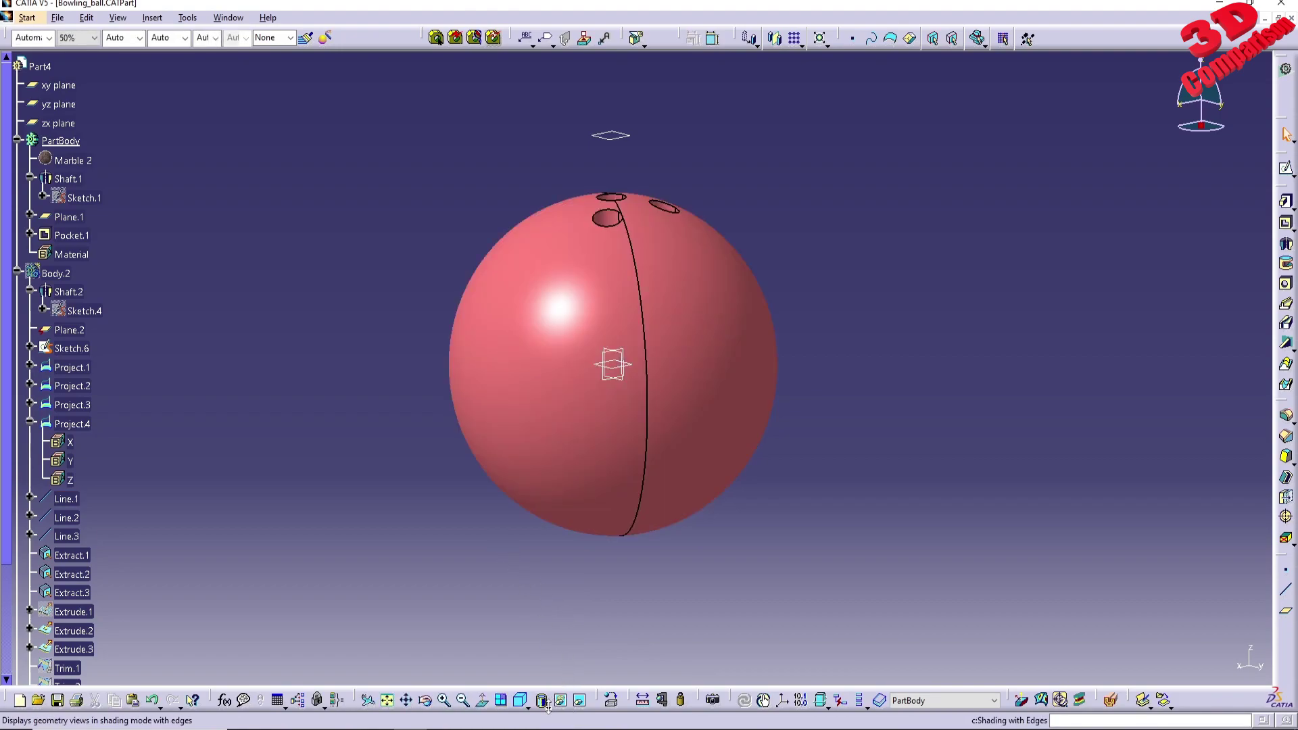
left_click(565, 362)
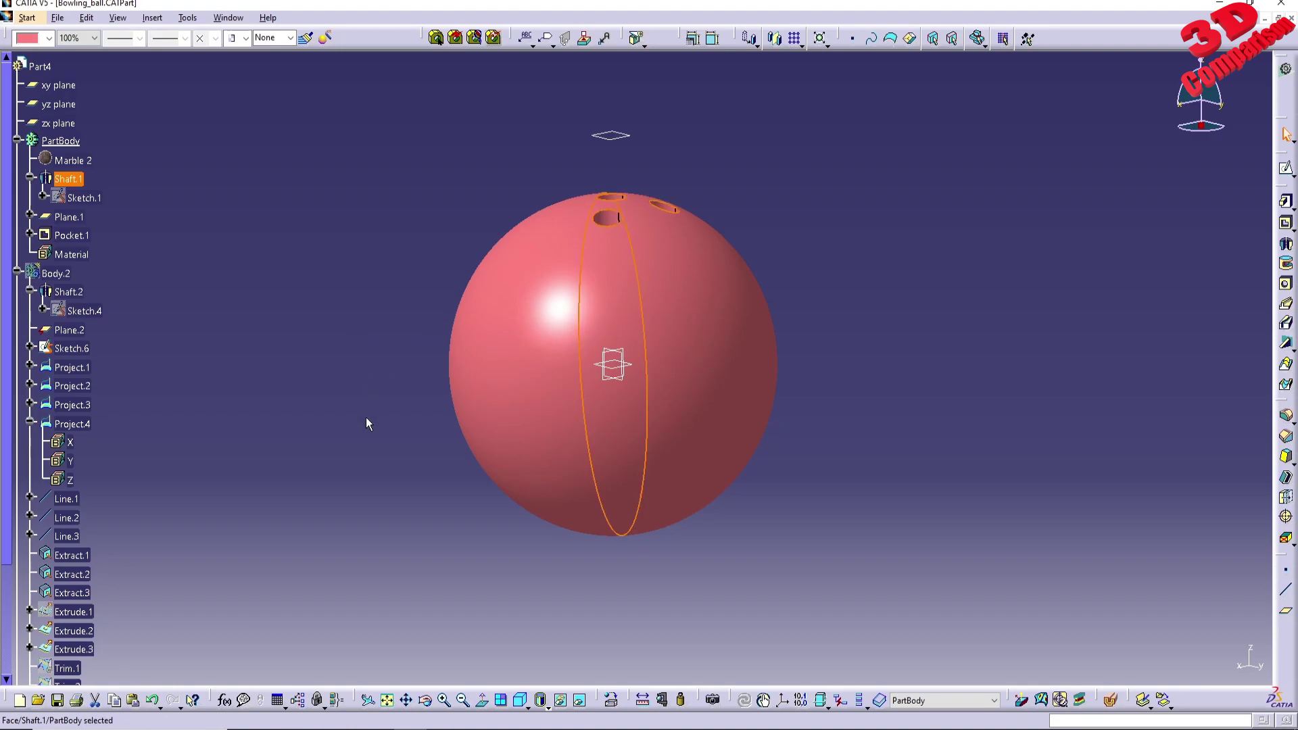
Try to reverse the direction of the extruded surface Extrude.3 in Body.2, and cancel the edit
scroll(101, 573, "down", 3)
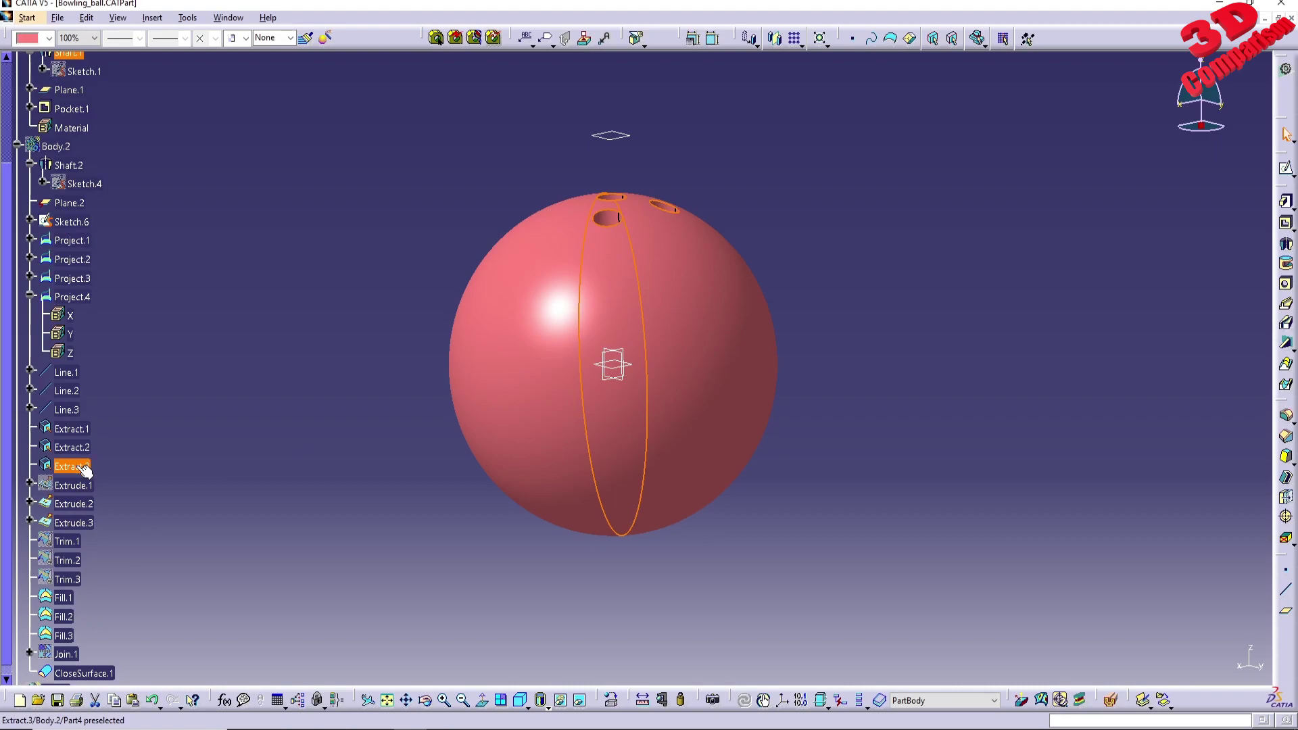
double_click(75, 522)
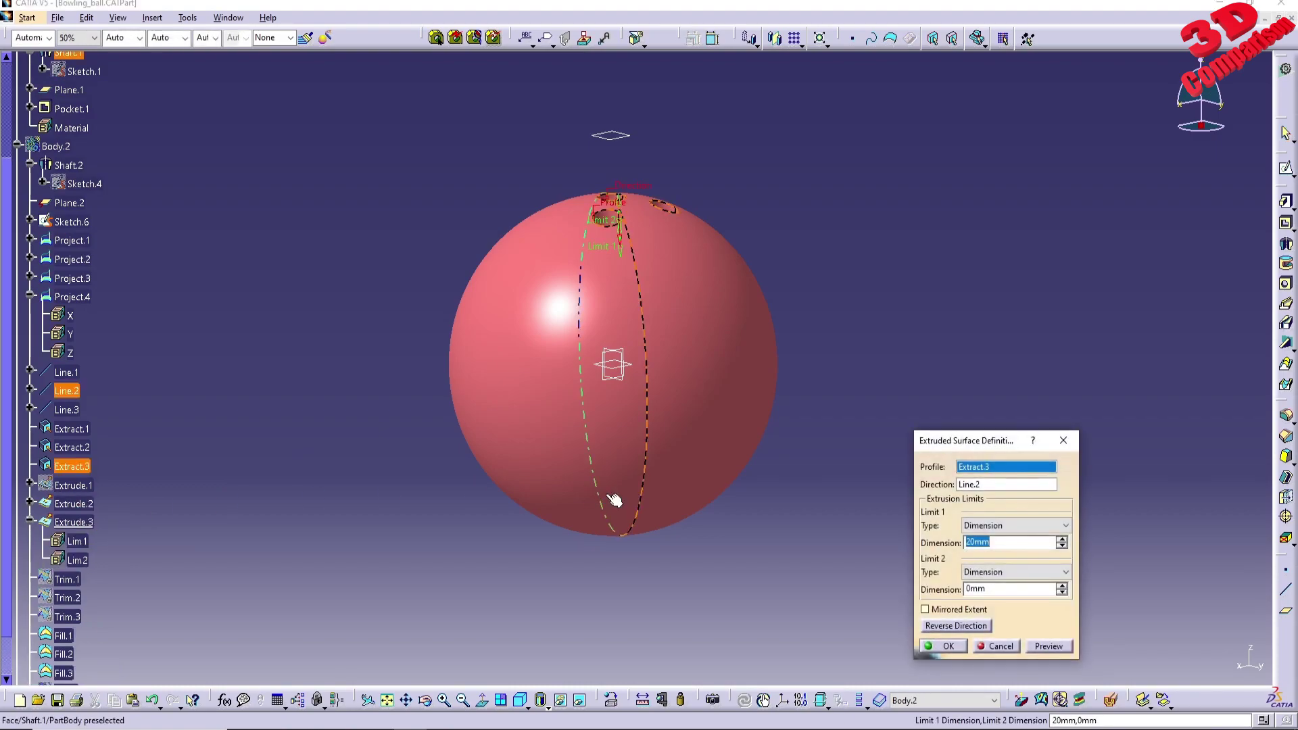
left_click(968, 626)
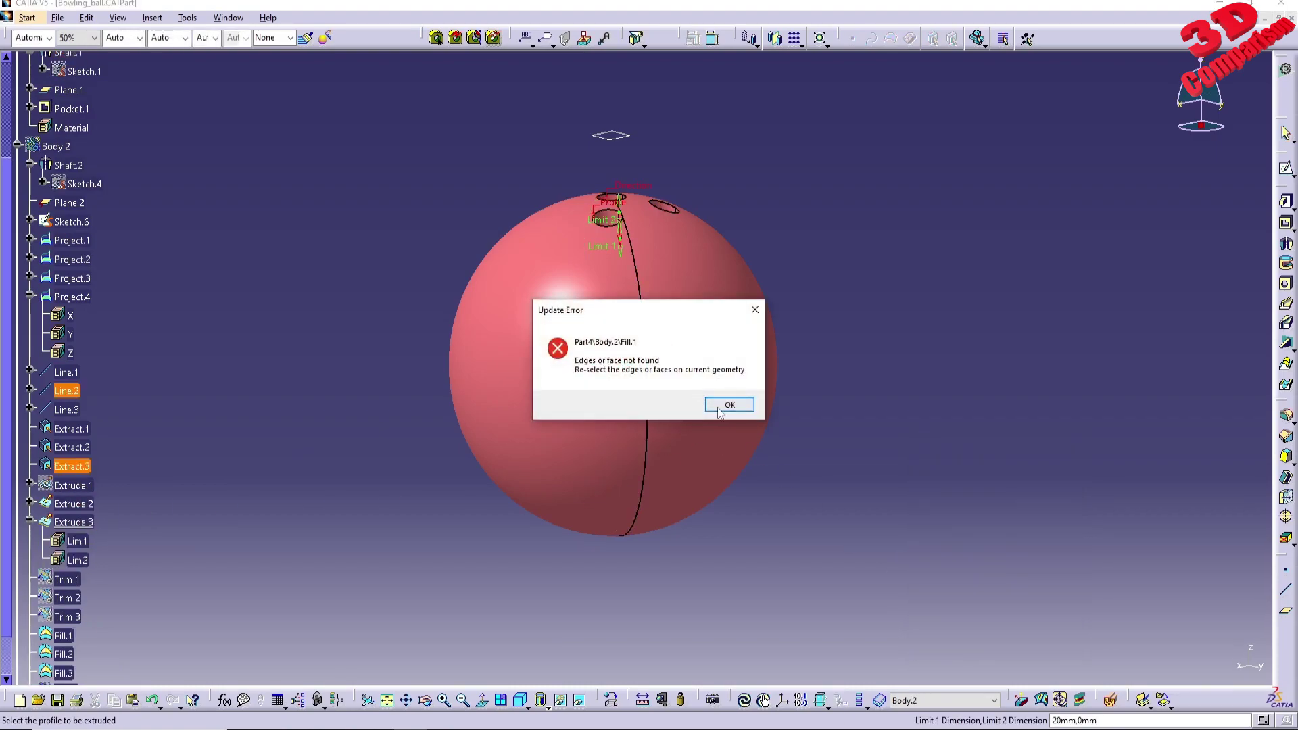
left_click(729, 405)
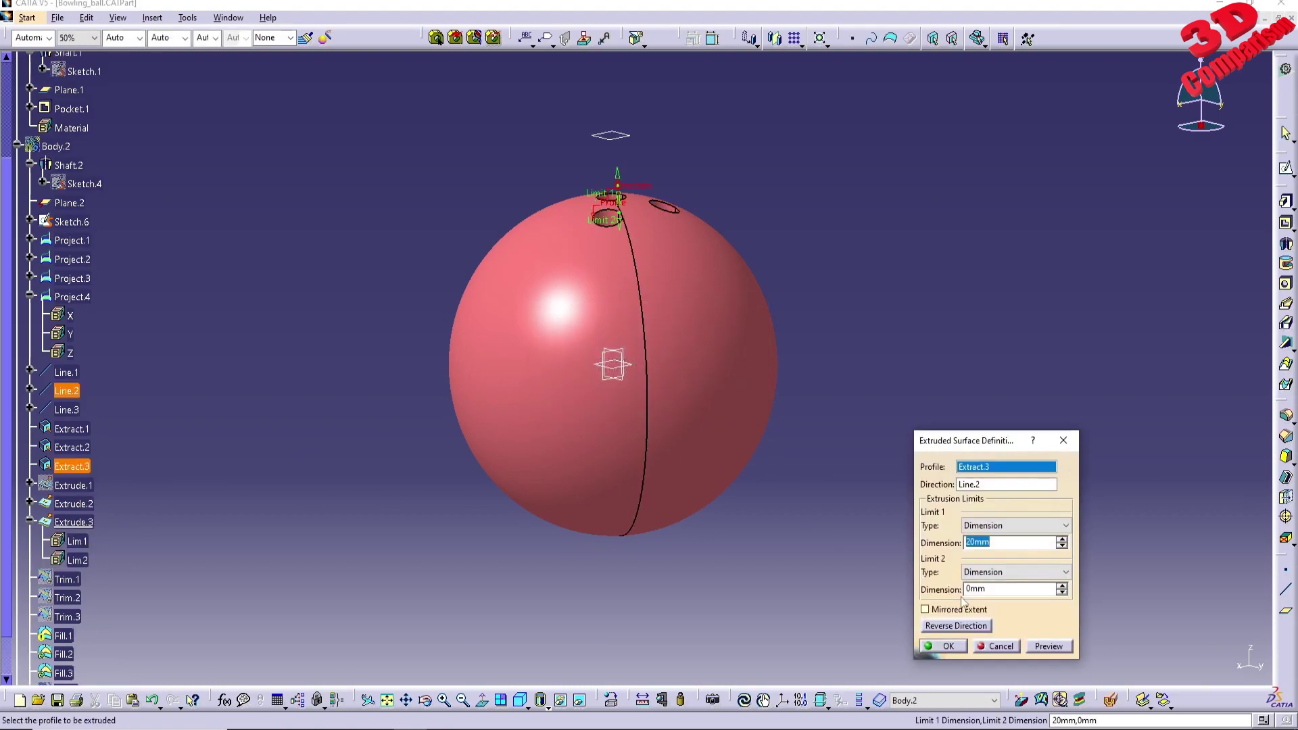
left_click(1020, 646)
Hide PartBody, show Body.2 in its place and select the face of its ball
scroll(100, 342, "up", 3)
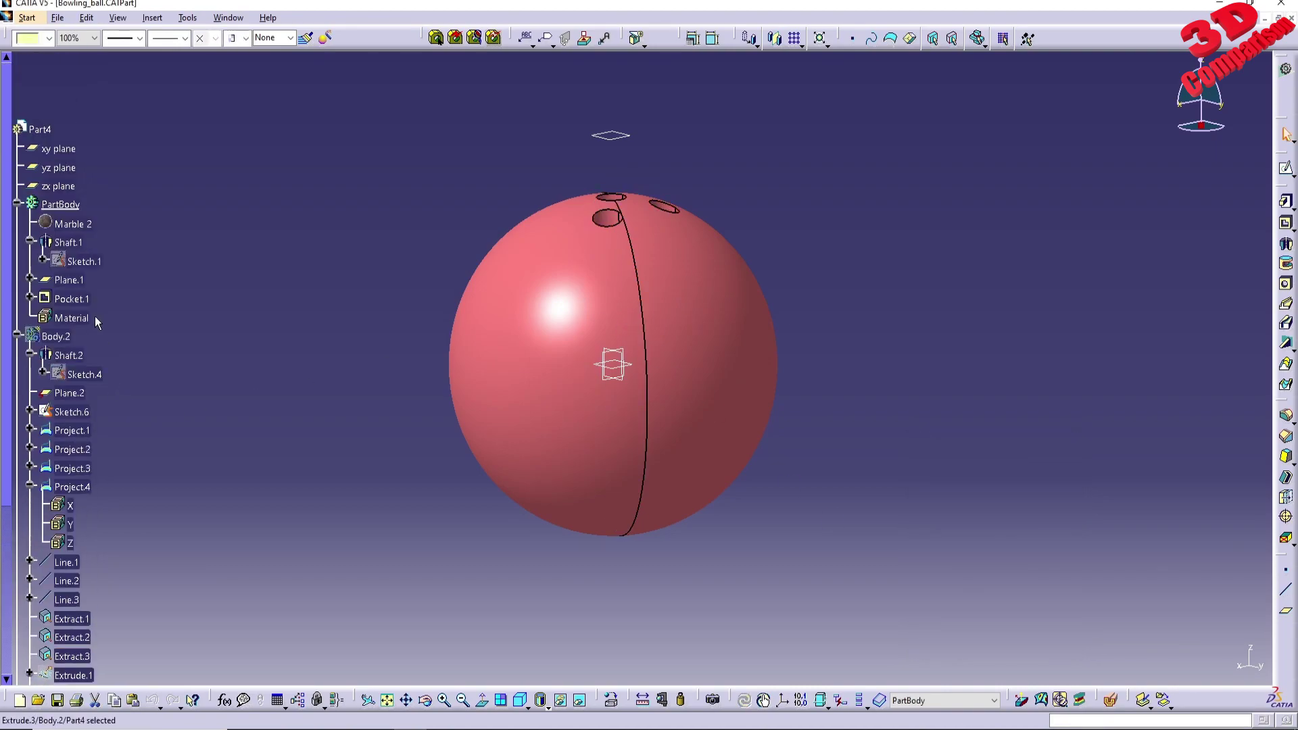
right_click(60, 210)
left_click(90, 250)
right_click(54, 337)
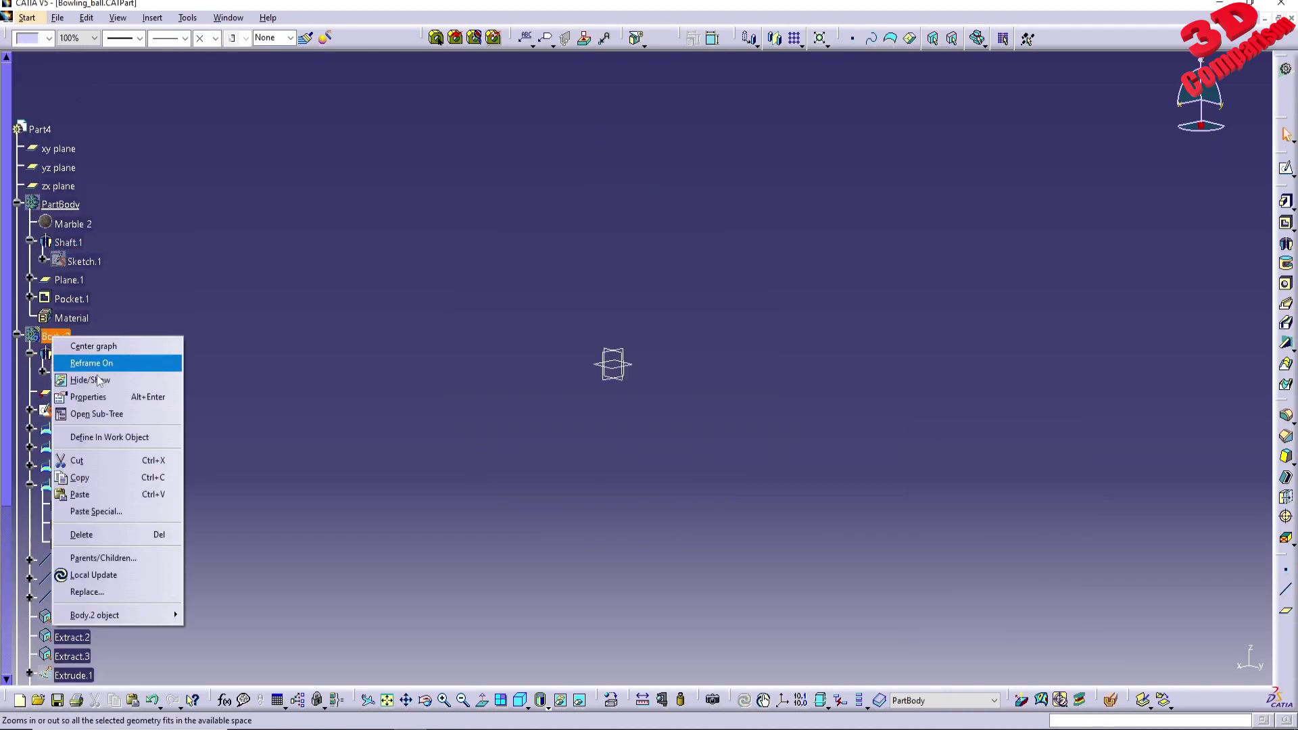
left_click(99, 382)
middle_click_drag(586, 313, 601, 373)
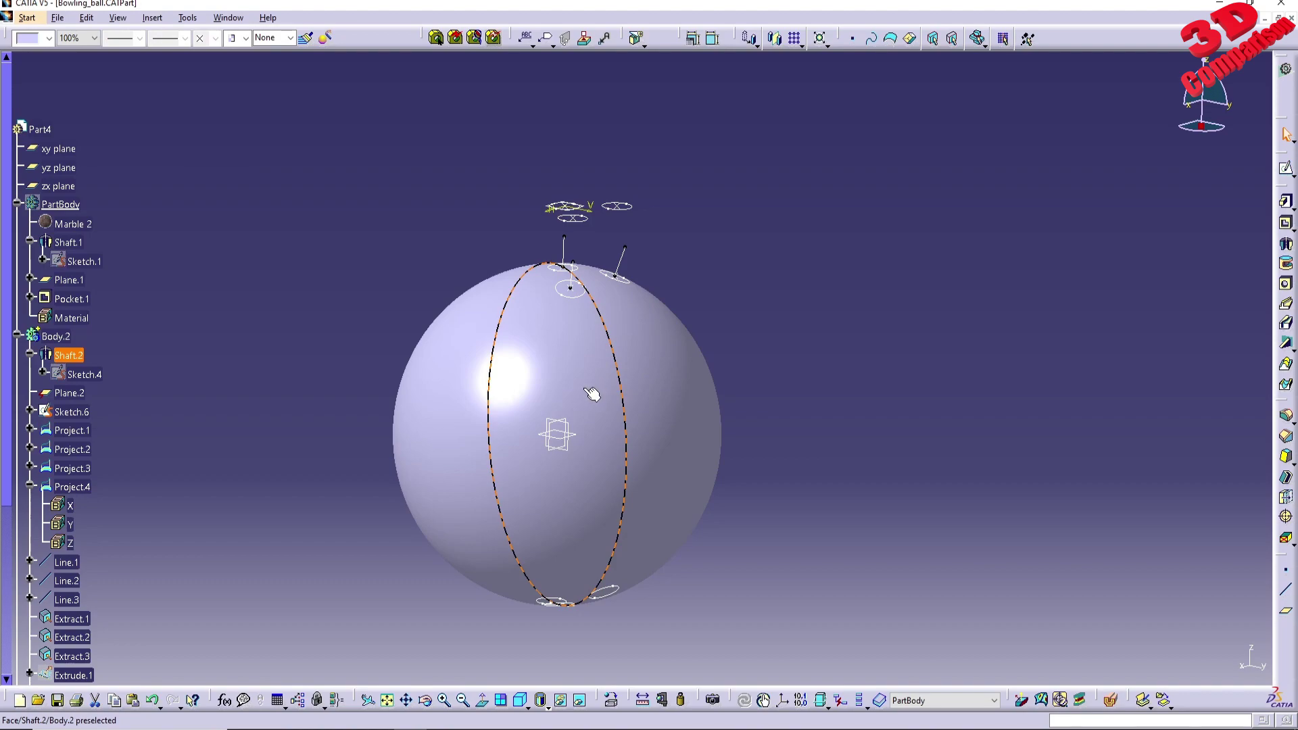
left_click(612, 344)
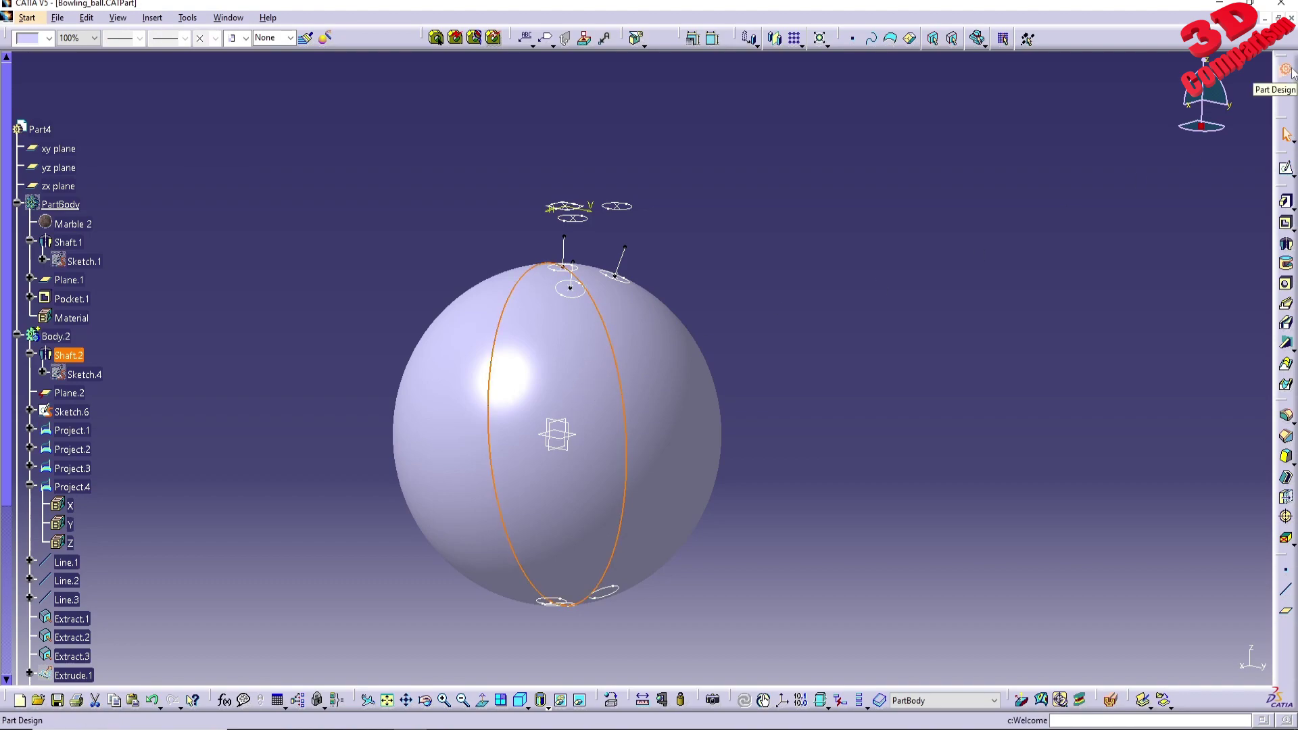
mouse_move(443, 727)
left_click(516, 683)
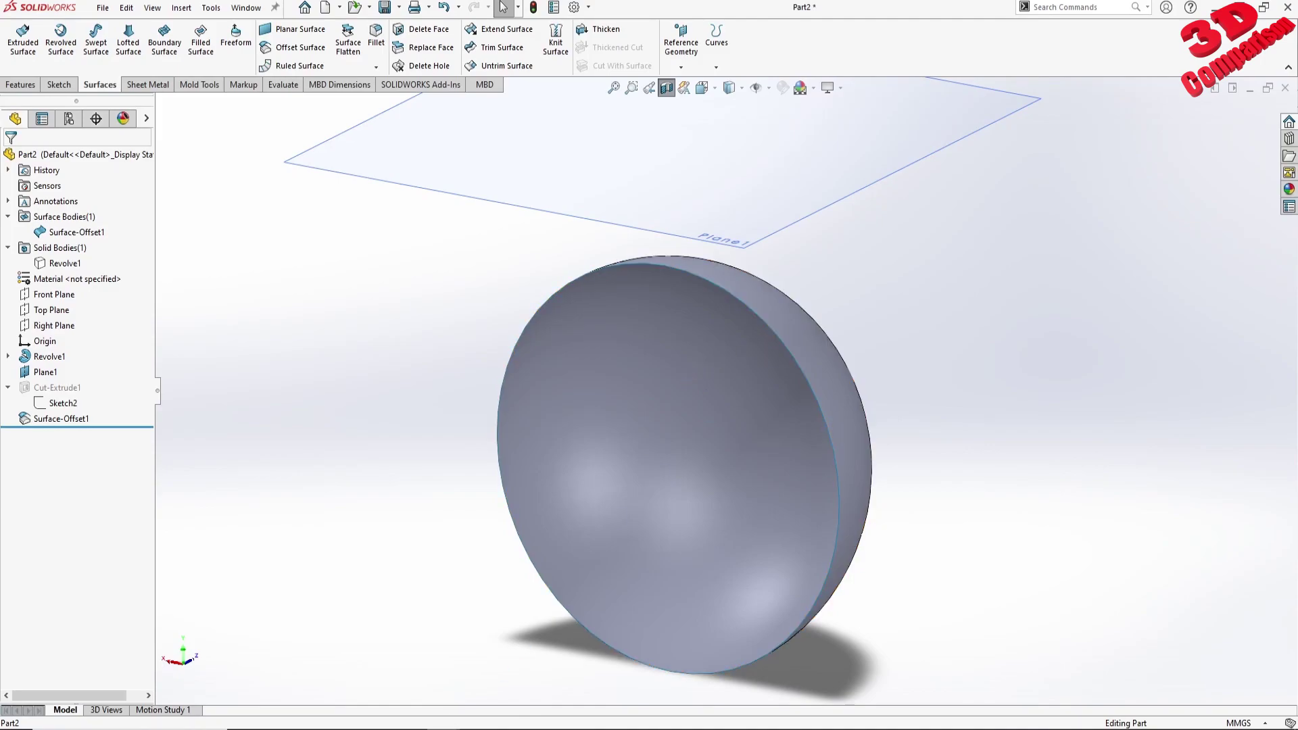
left_click(412, 729)
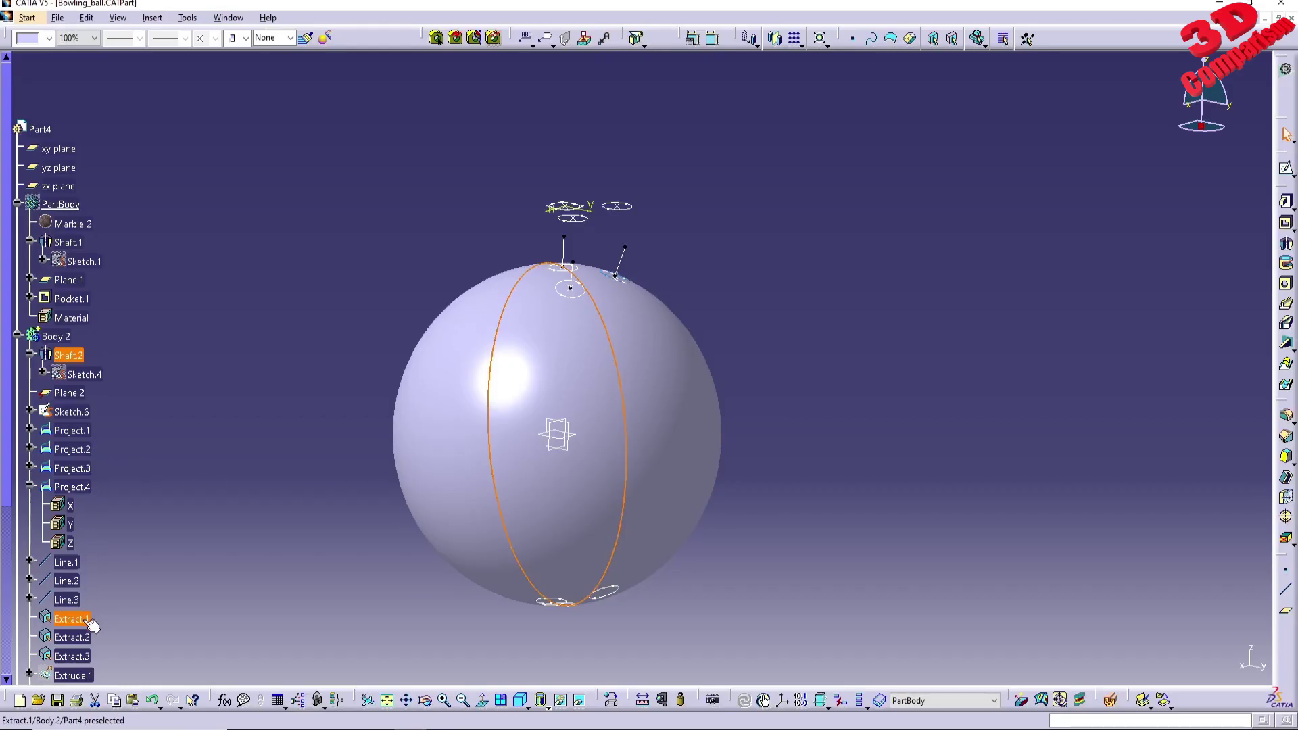
Show the extruded surface Extrude.1 of Body.2 on the ball
left_click(82, 676)
right_click(83, 676)
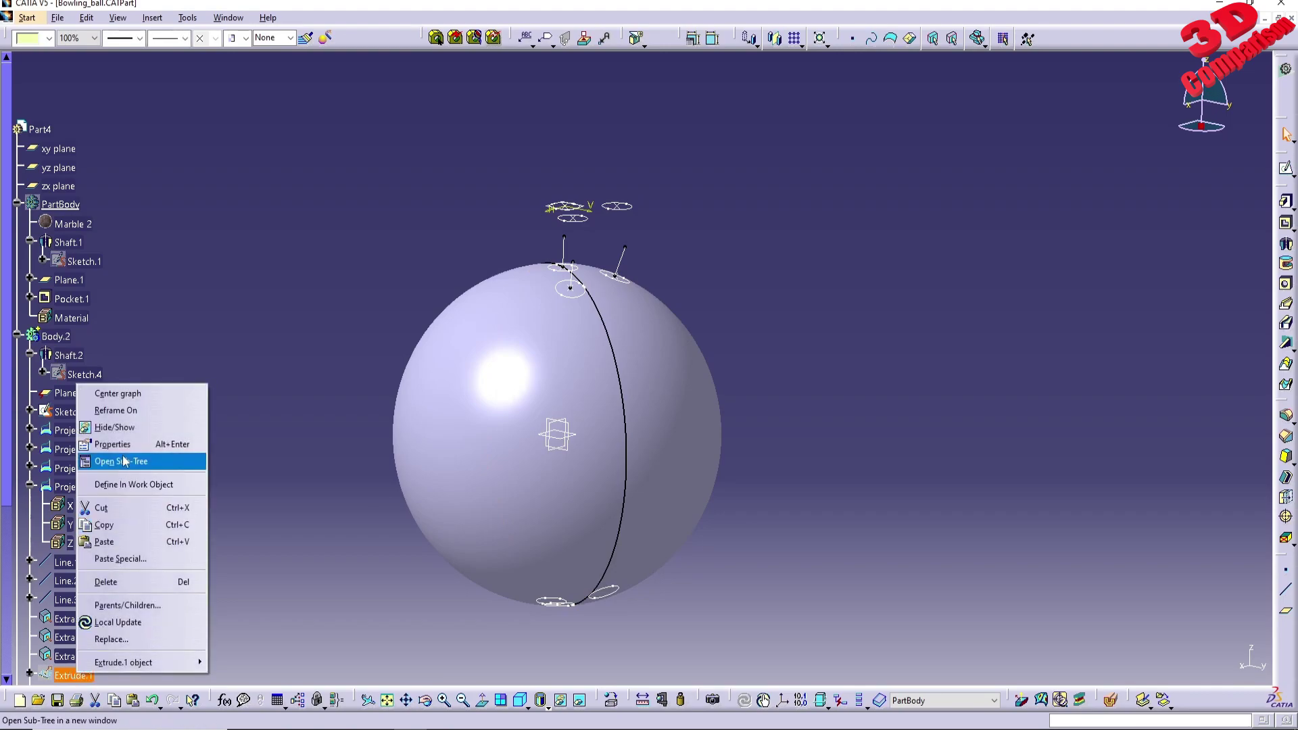
left_click(128, 429)
scroll(88, 633, "down", 1)
double_click(88, 634)
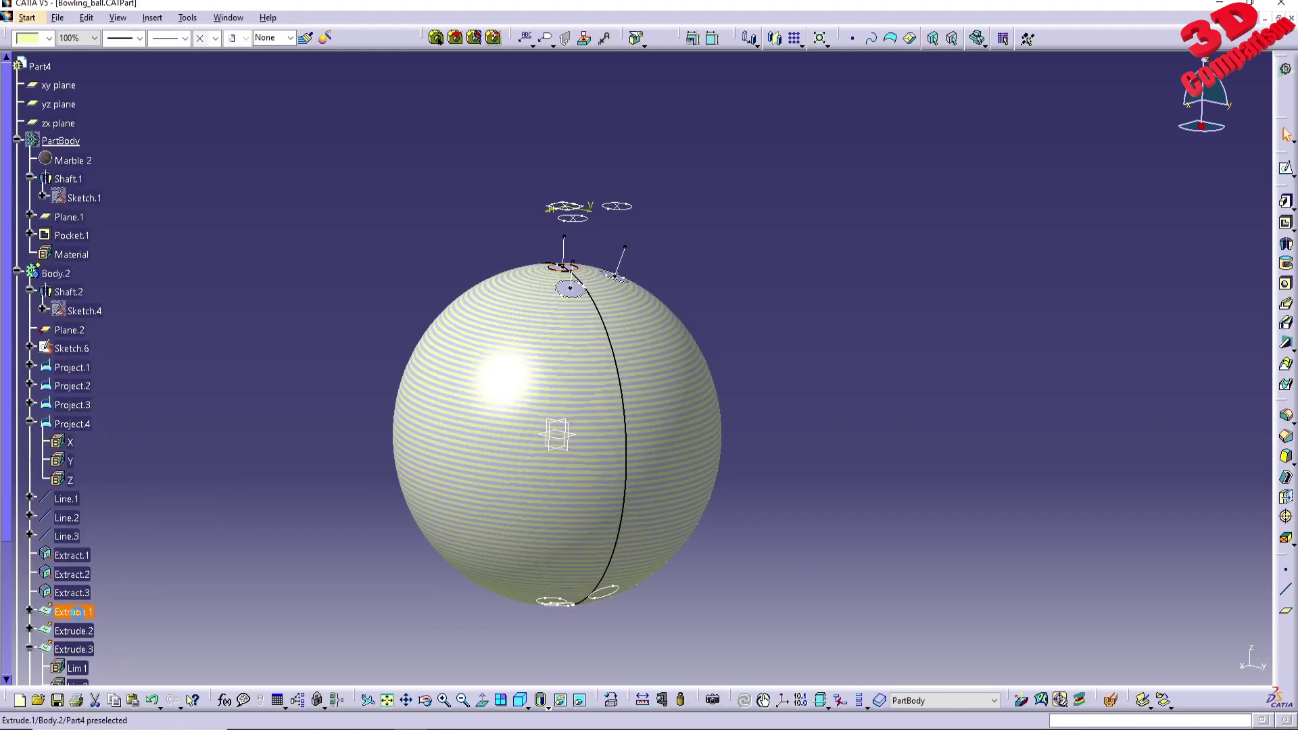
key("Escape")
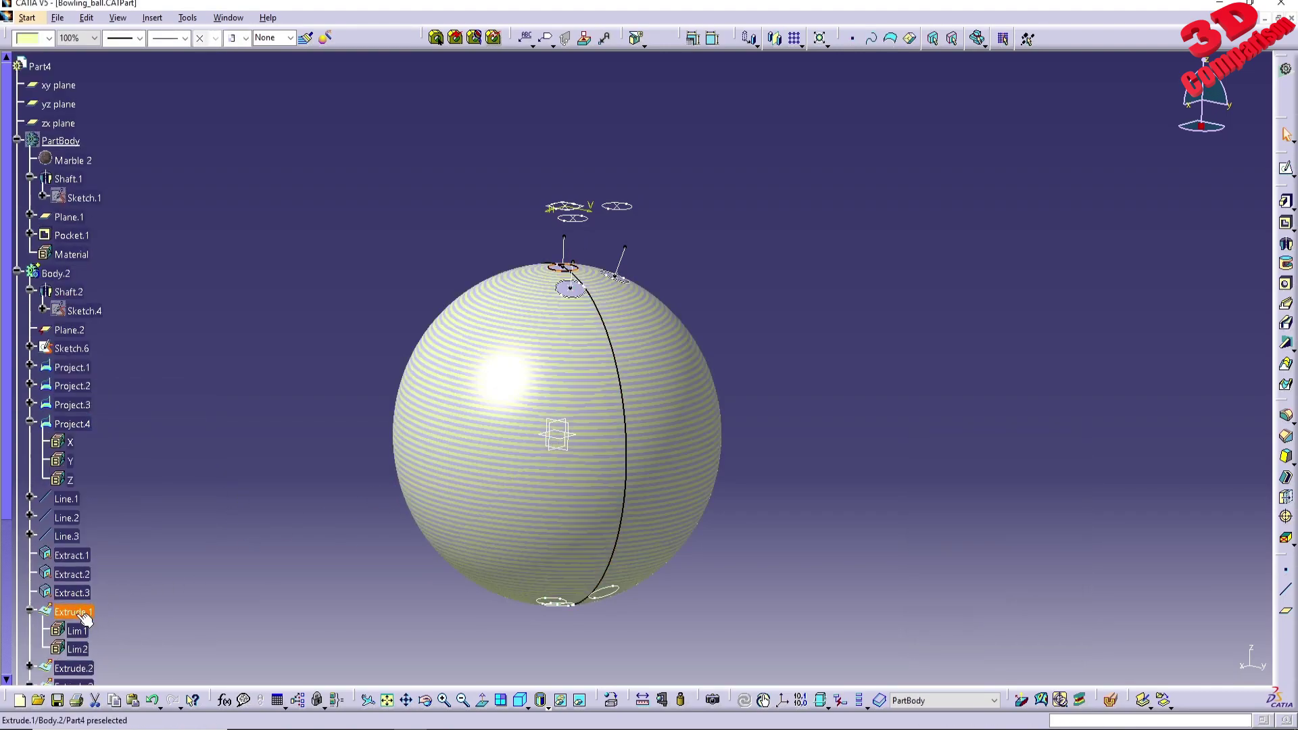
Check the space of hidden elements, return to the visible space and examine the overlapping surfaces on the ball up close
left_click(580, 701)
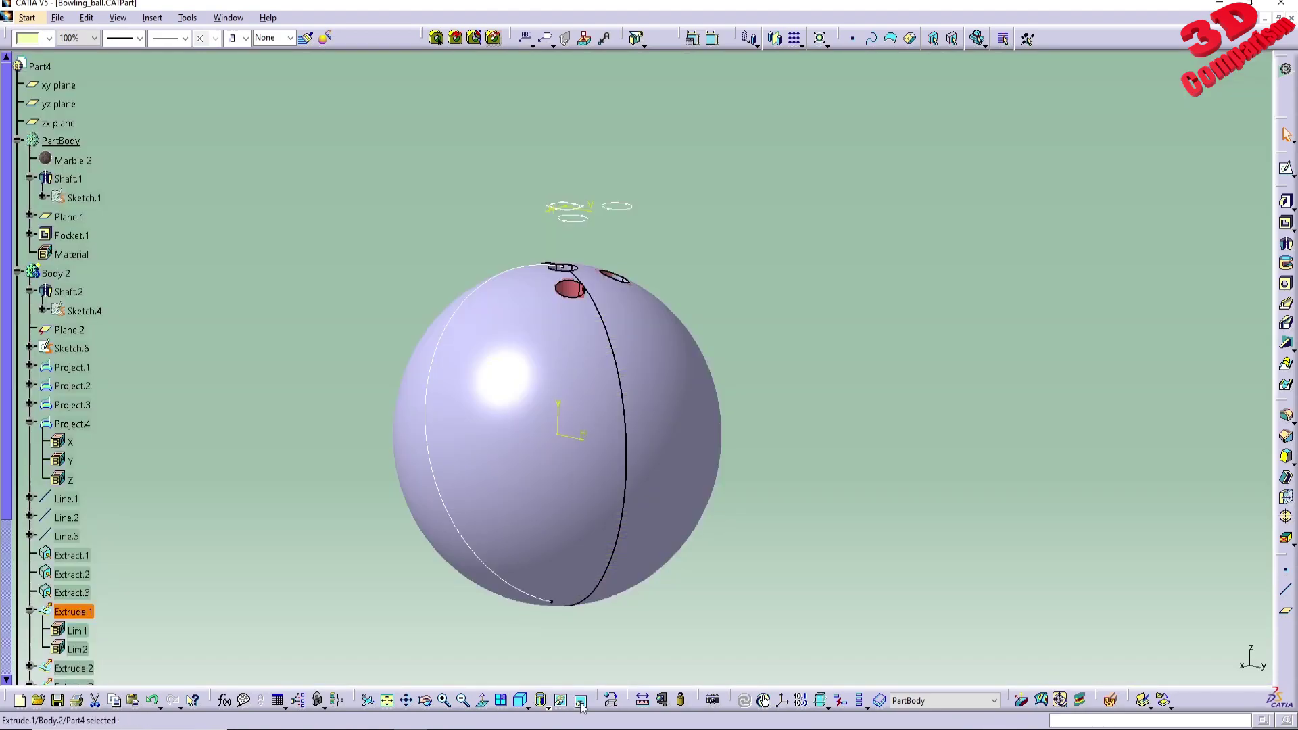
left_click(581, 703)
middle_click_drag(582, 436, 576, 284)
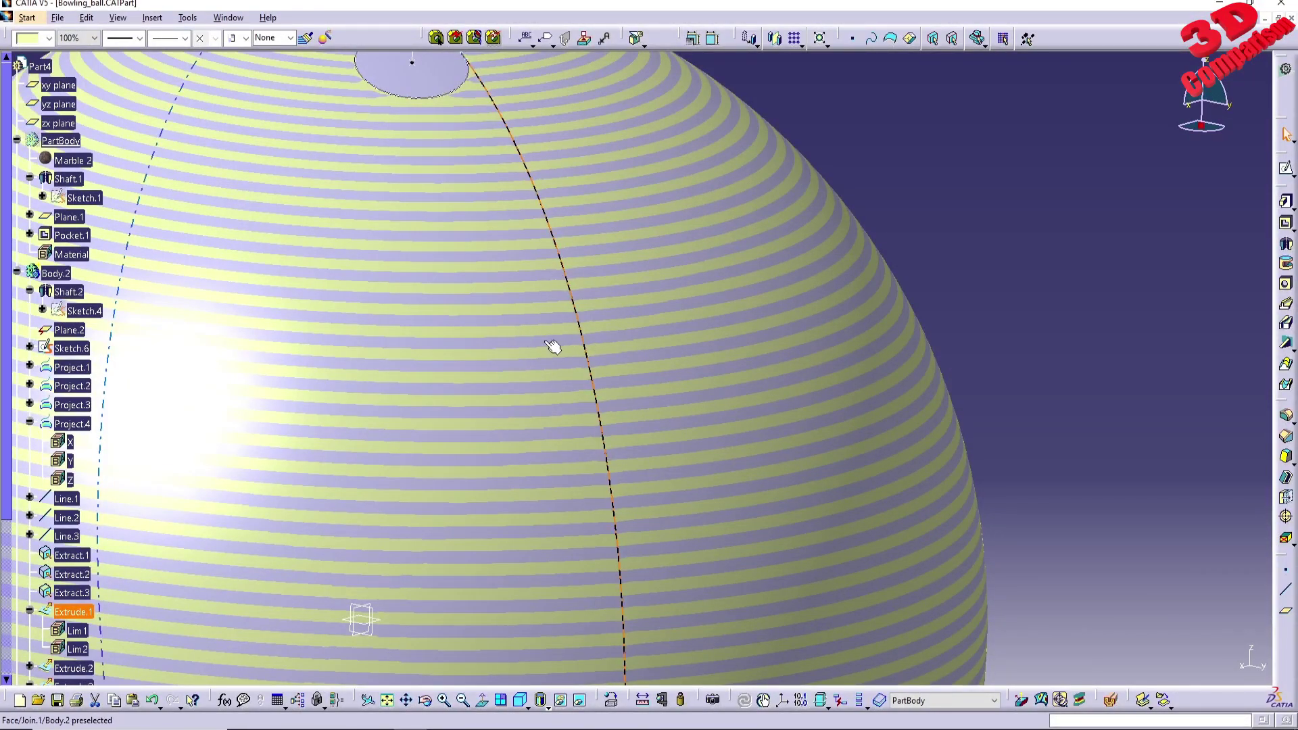
middle_click_drag(498, 325, 627, 361)
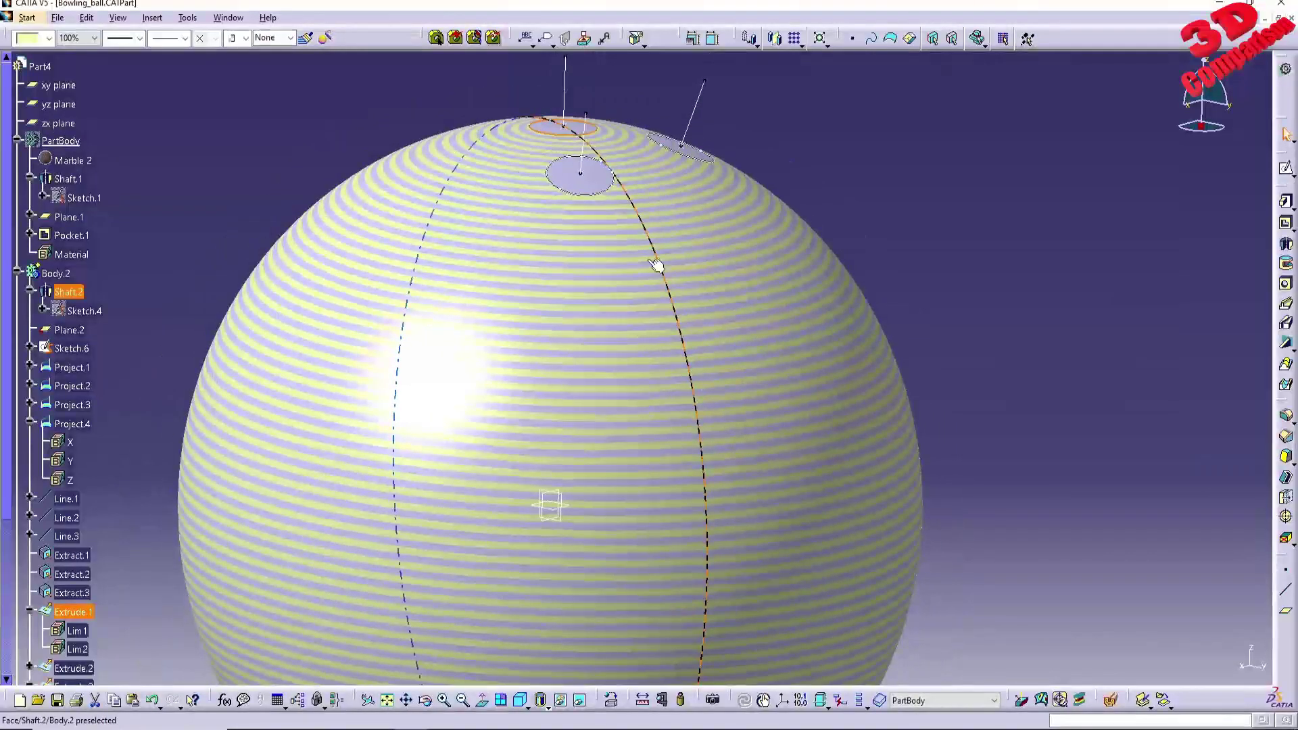
middle_click_drag(659, 500, 632, 355)
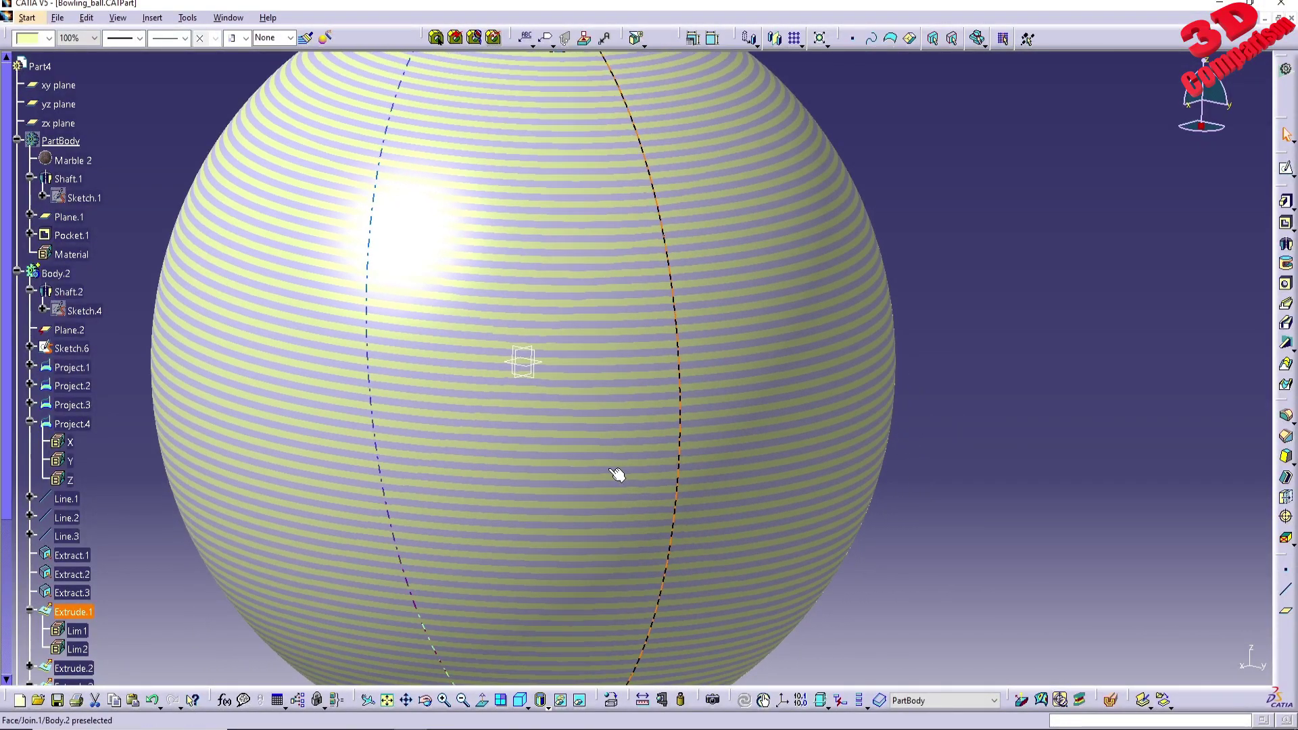
Switch to SOLIDWORKS, turn off the section view and show the hidden solid body Revolve1
left_click(444, 729)
left_click(519, 683)
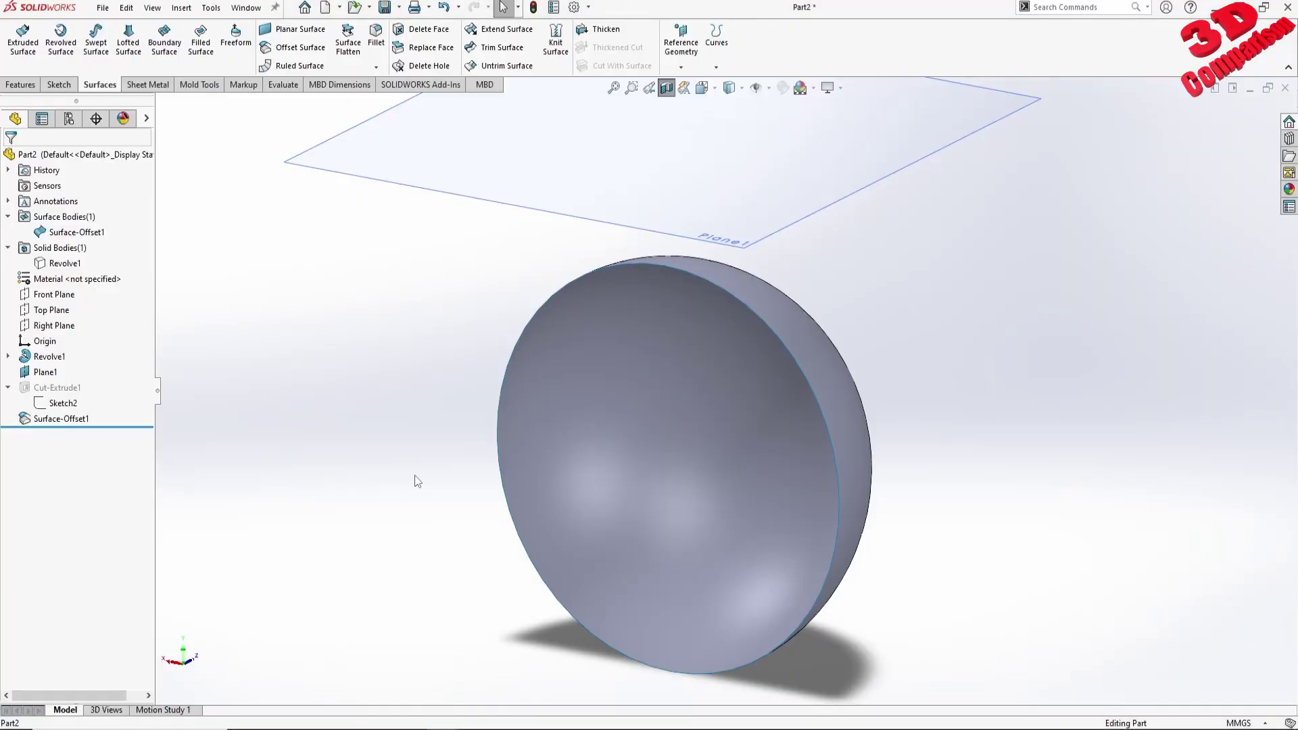
left_click(665, 90)
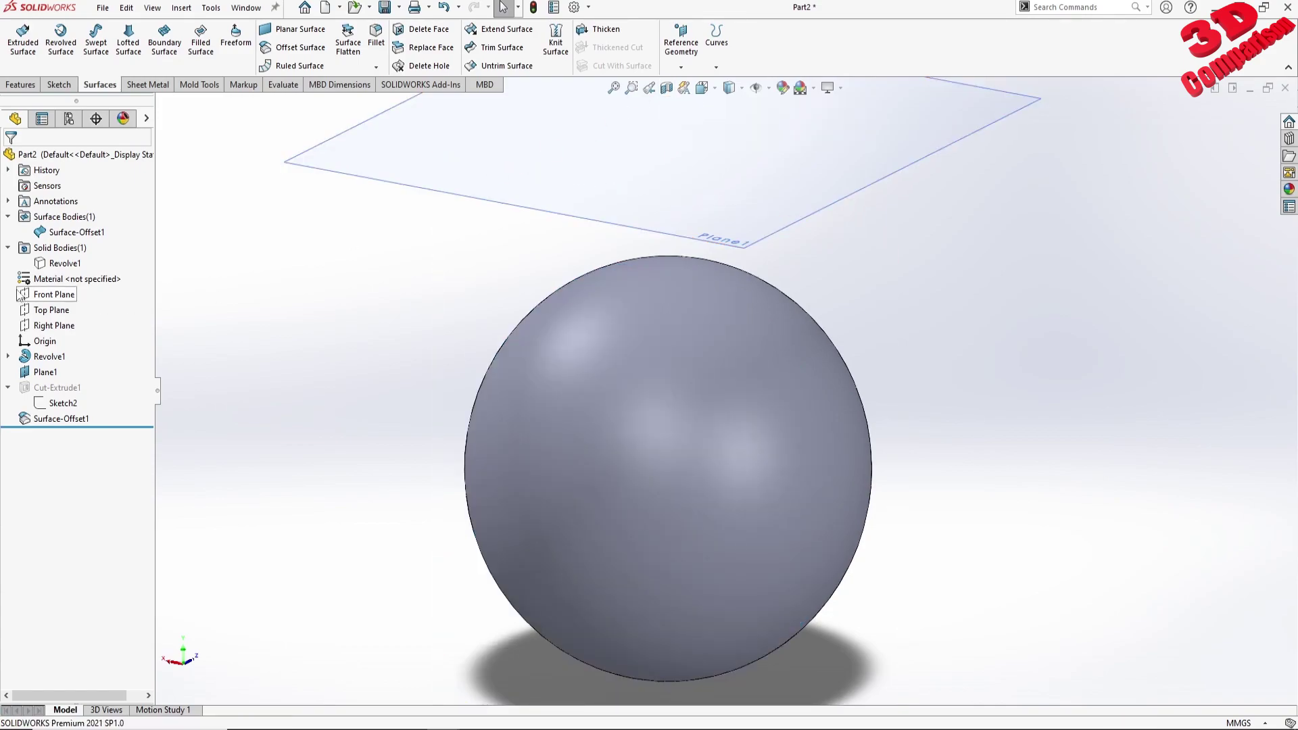
left_click(64, 264)
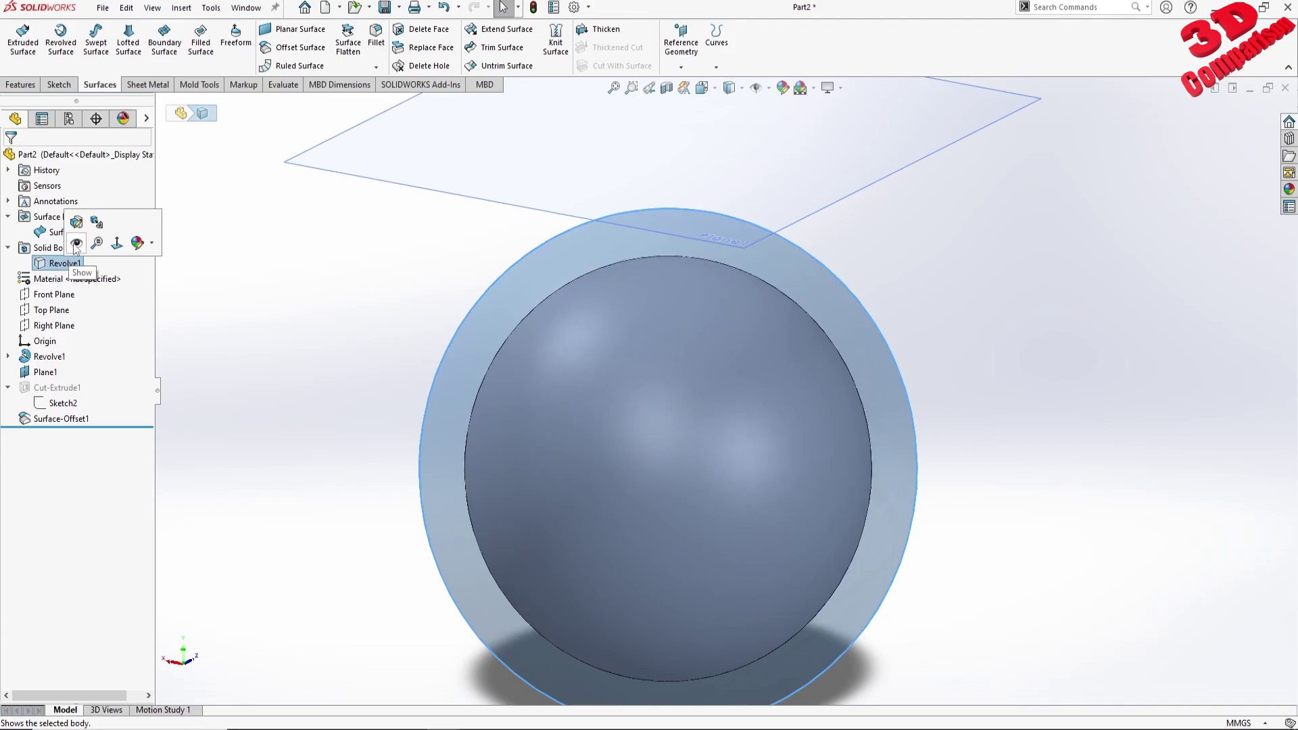
left_click(77, 243)
key("Escape")
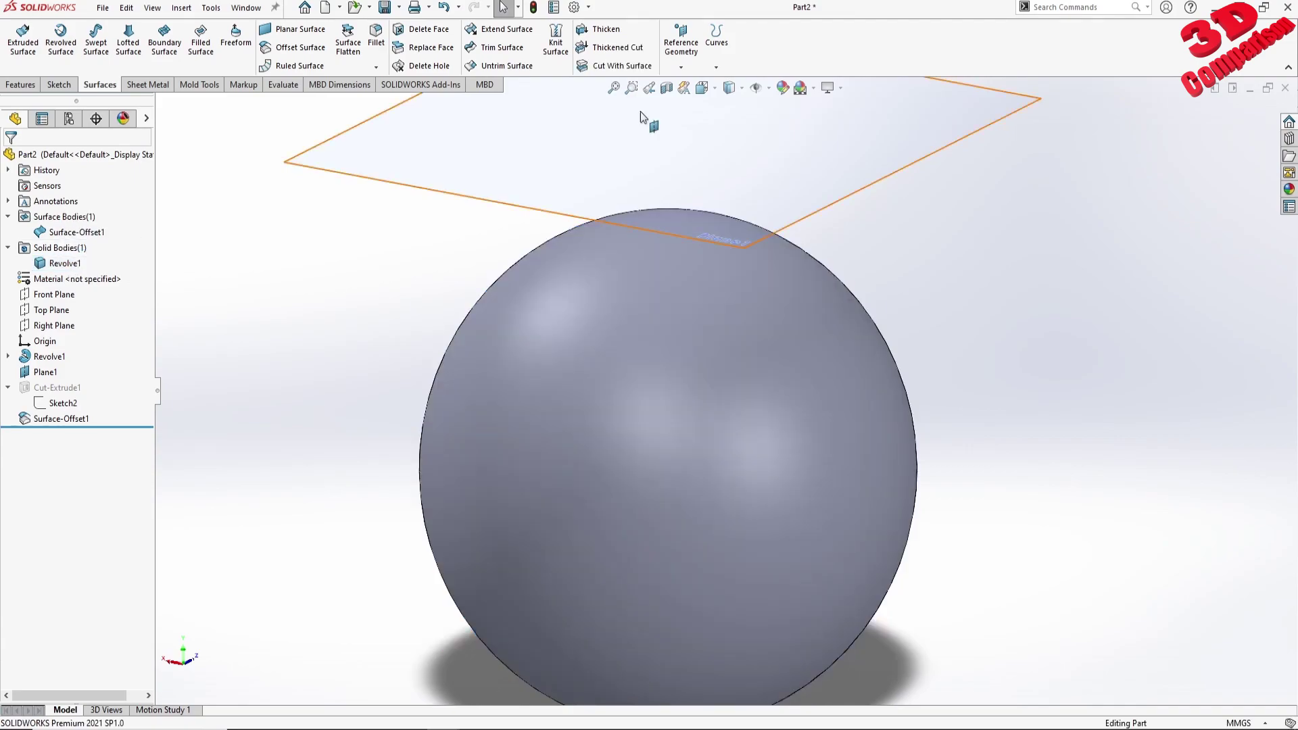
Preview a Front Plane section to examine the offset surface inside the solid ball, and cancel it
left_click(666, 88)
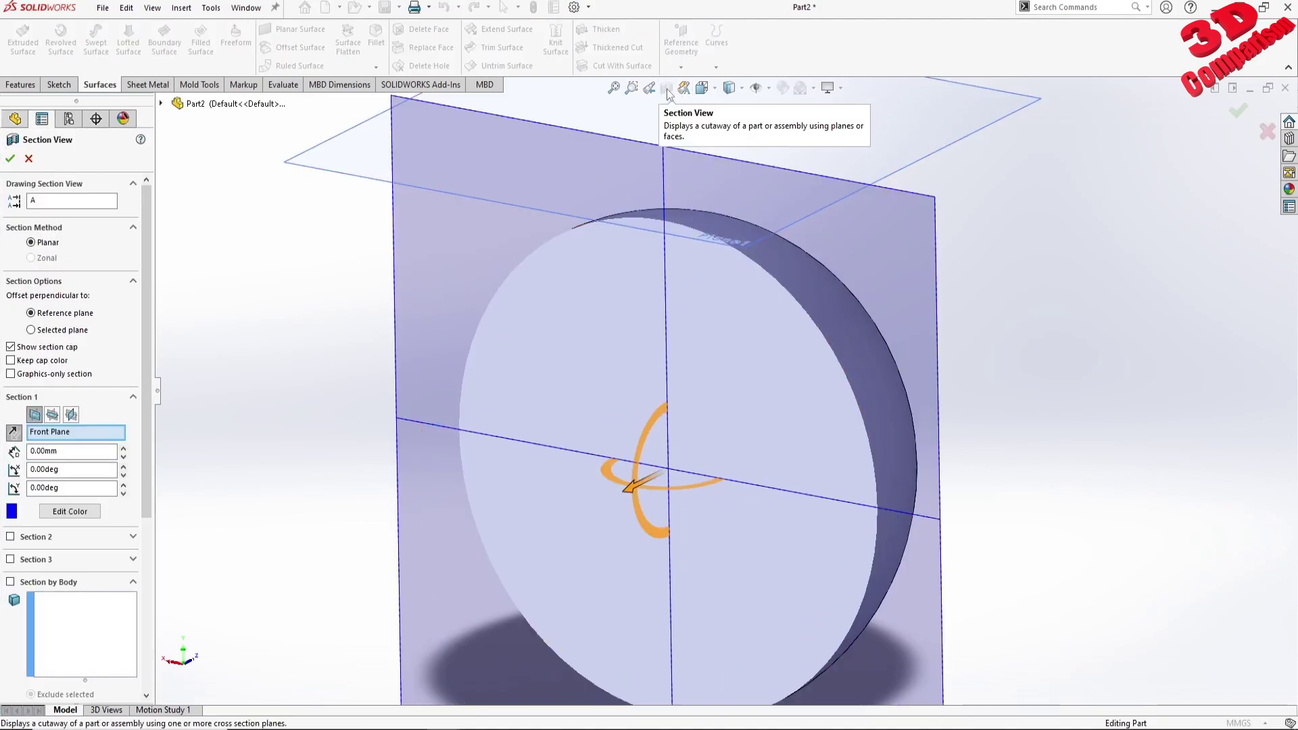
middle_click_drag(643, 357, 721, 265)
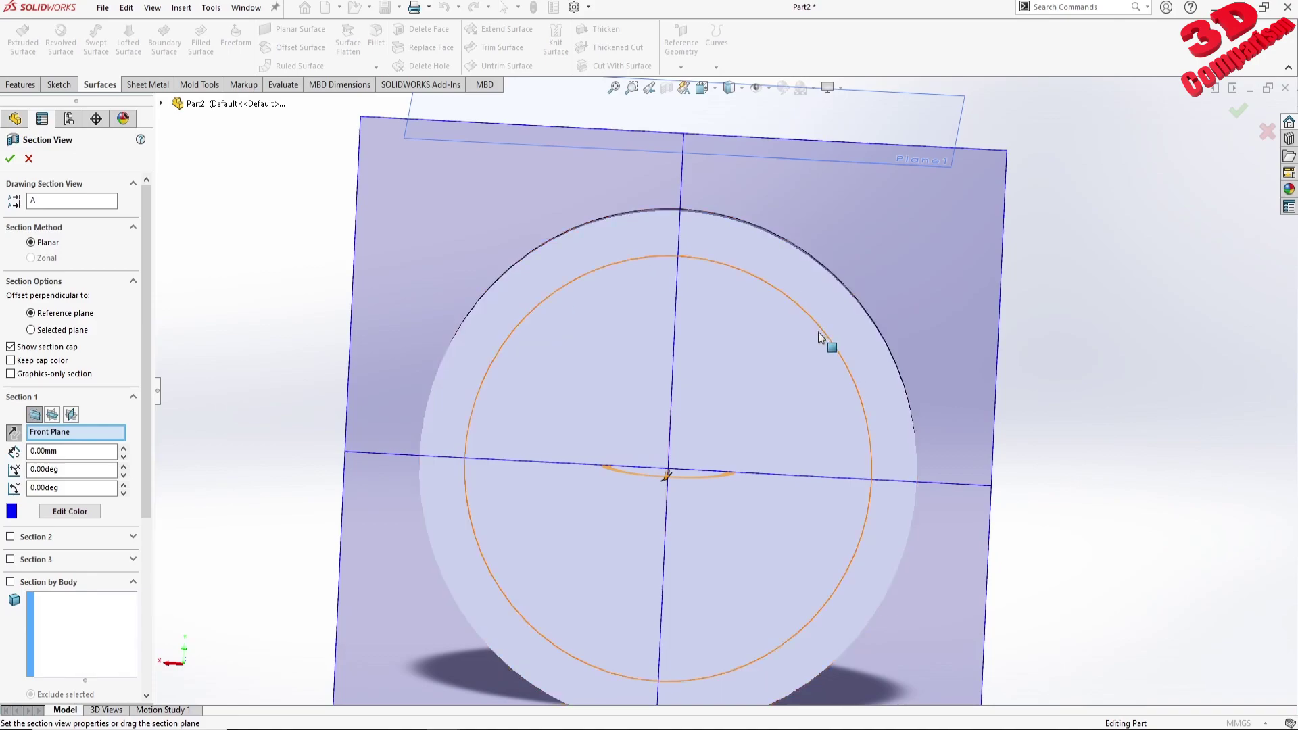
middle_click_drag(824, 413, 720, 420)
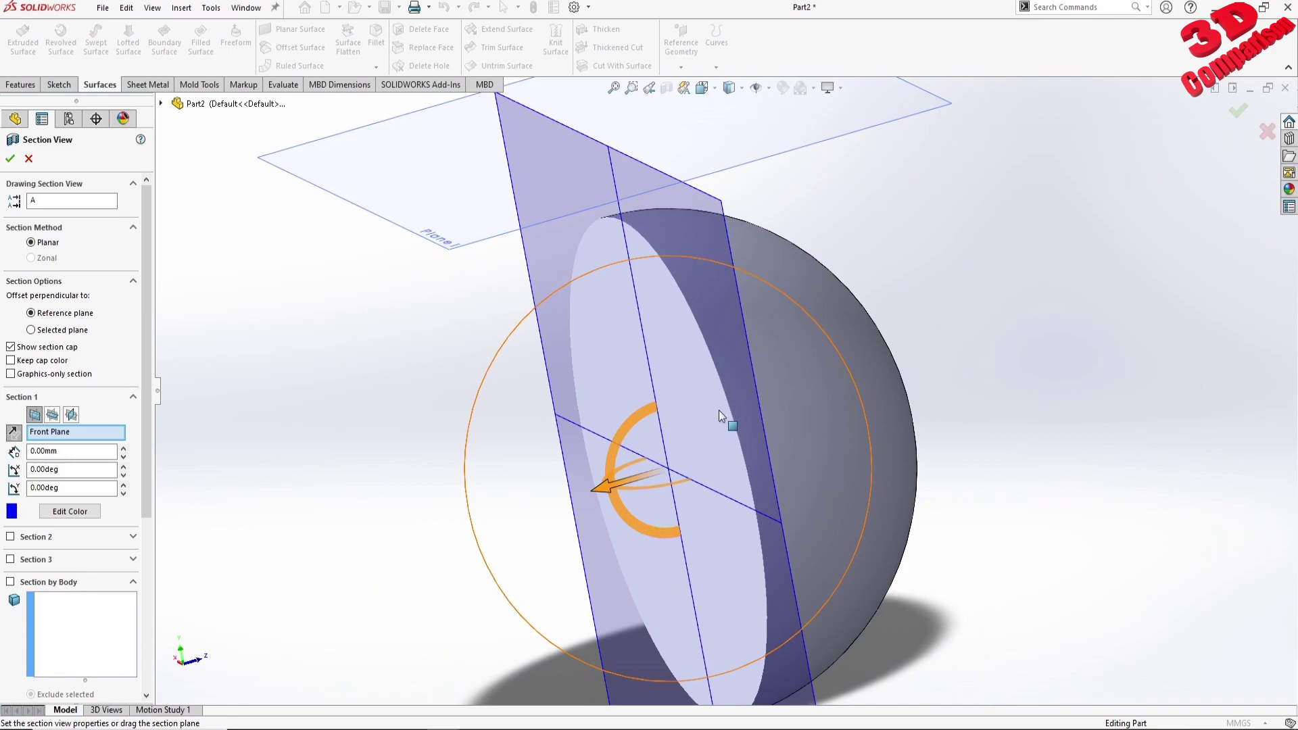
middle_click_drag(665, 298, 685, 307)
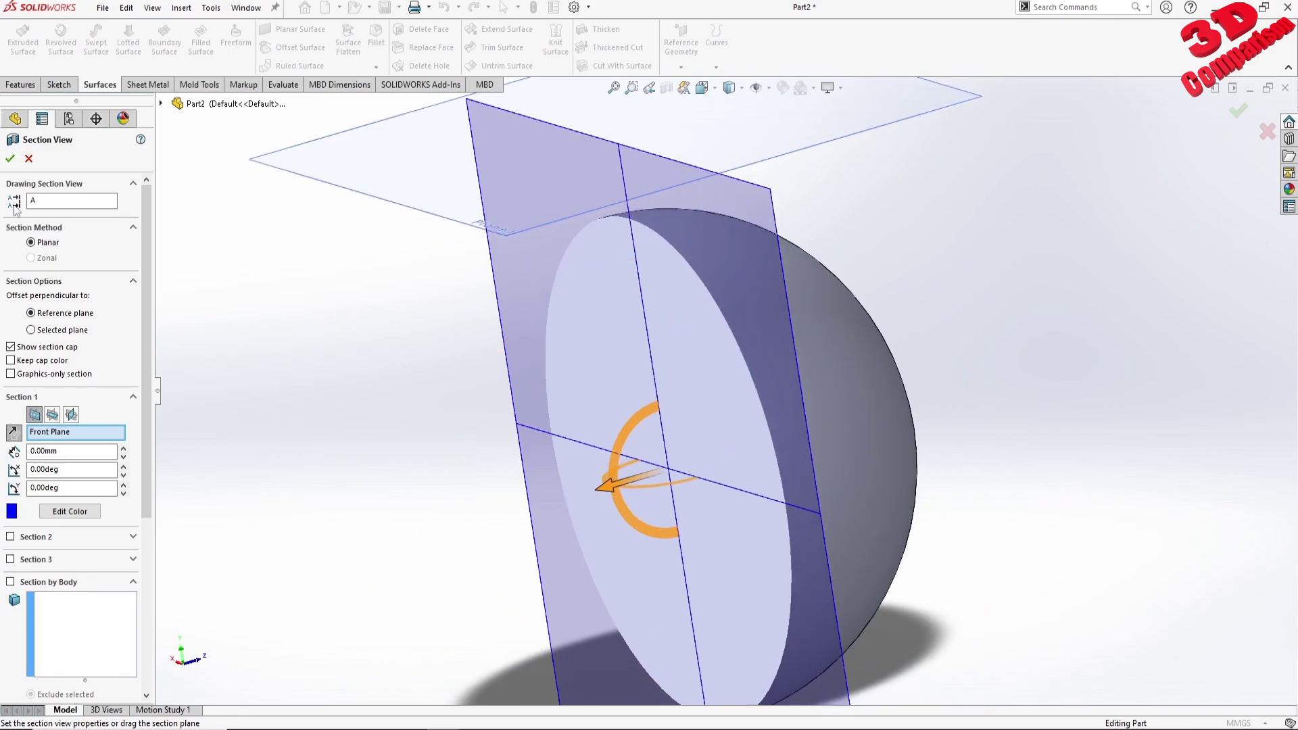
left_click(29, 159)
key("f")
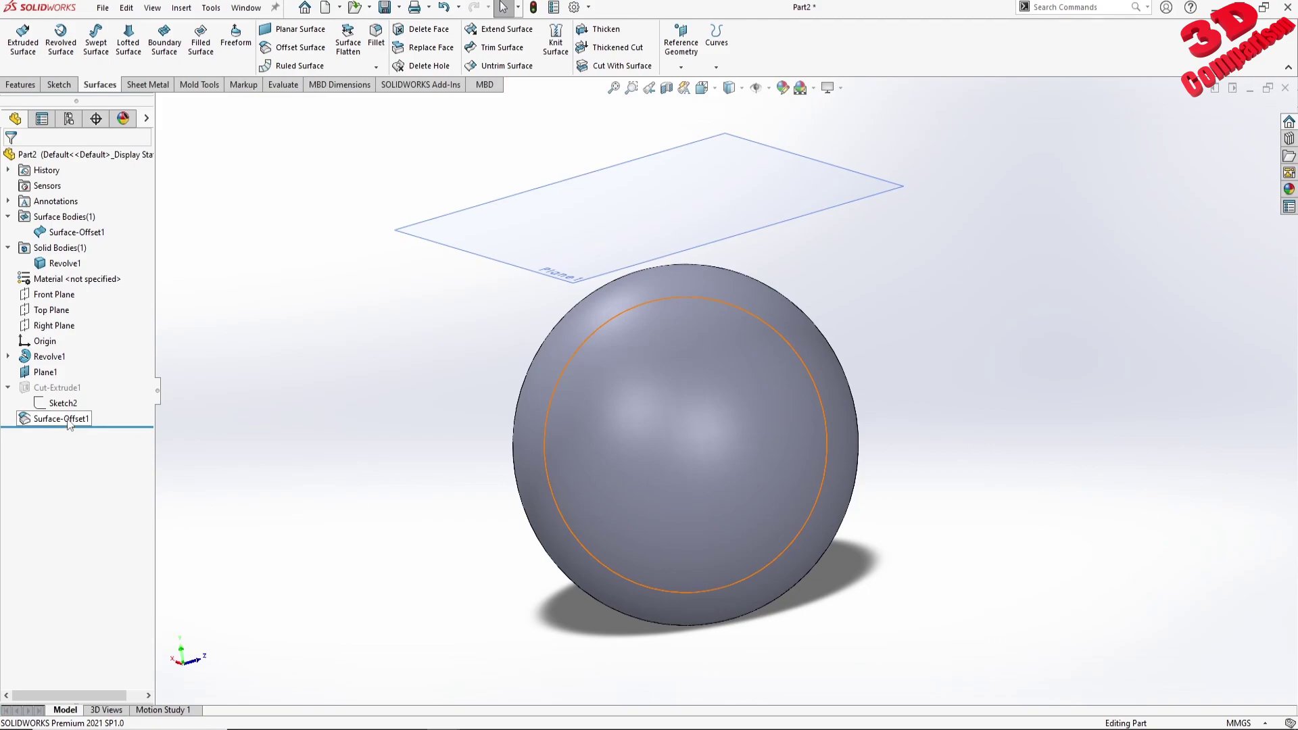
Cut the three circles of Sketch2 into the ball with an Extruded Cut, Up To Surface, ending at Surface-Offset1
left_click_drag(67, 424, 71, 462)
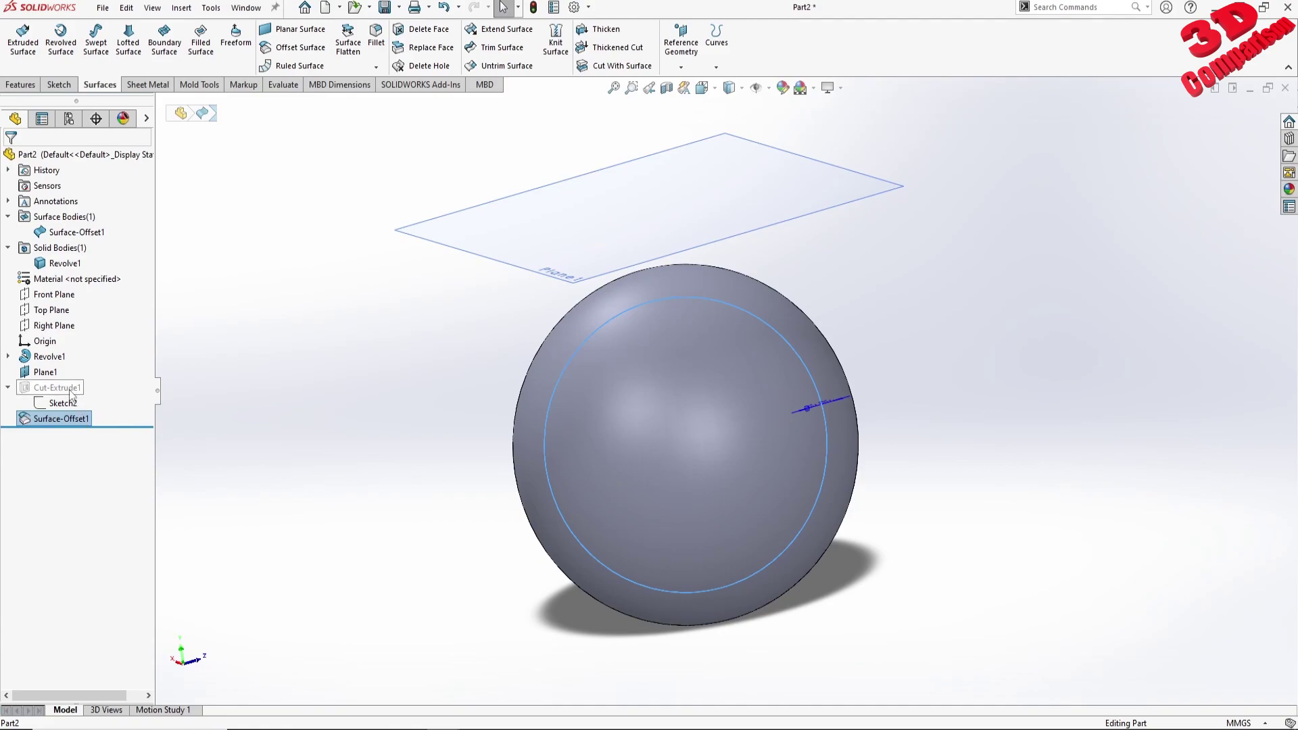
left_click(374, 442)
left_click(62, 403)
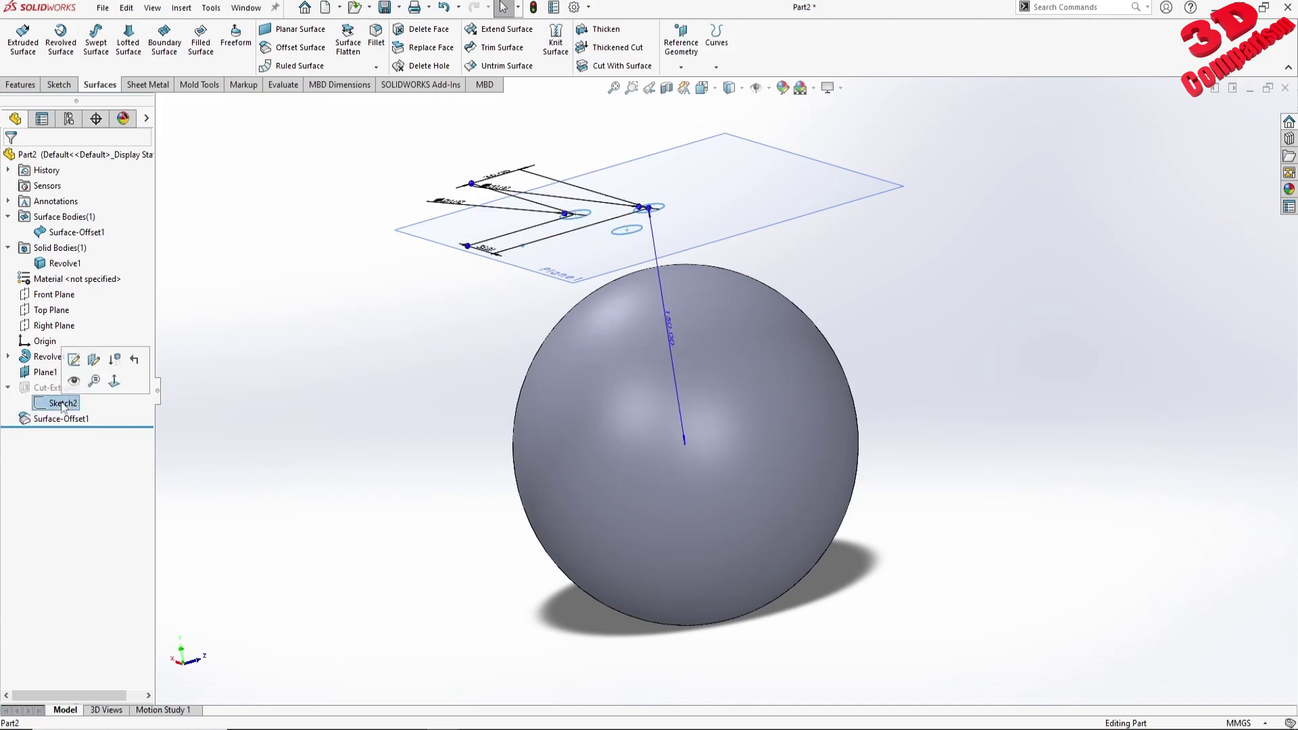
left_click(21, 85)
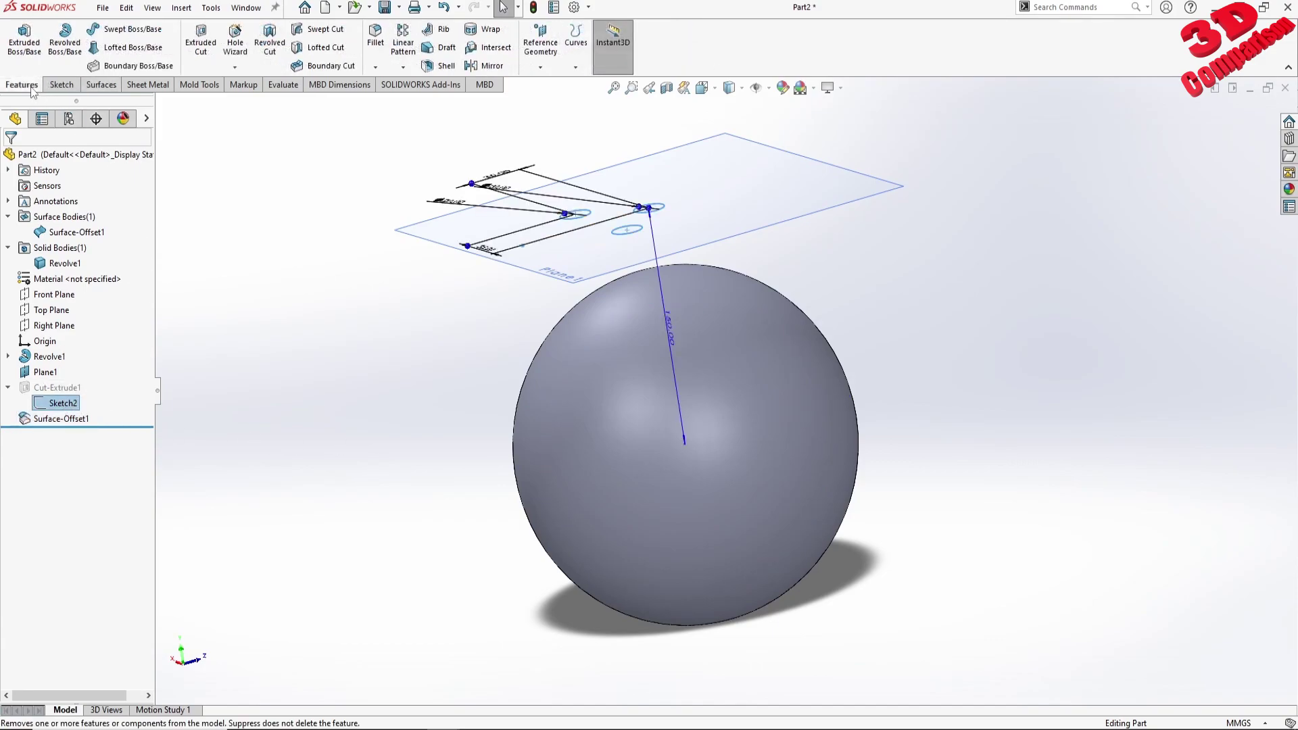
left_click(204, 42)
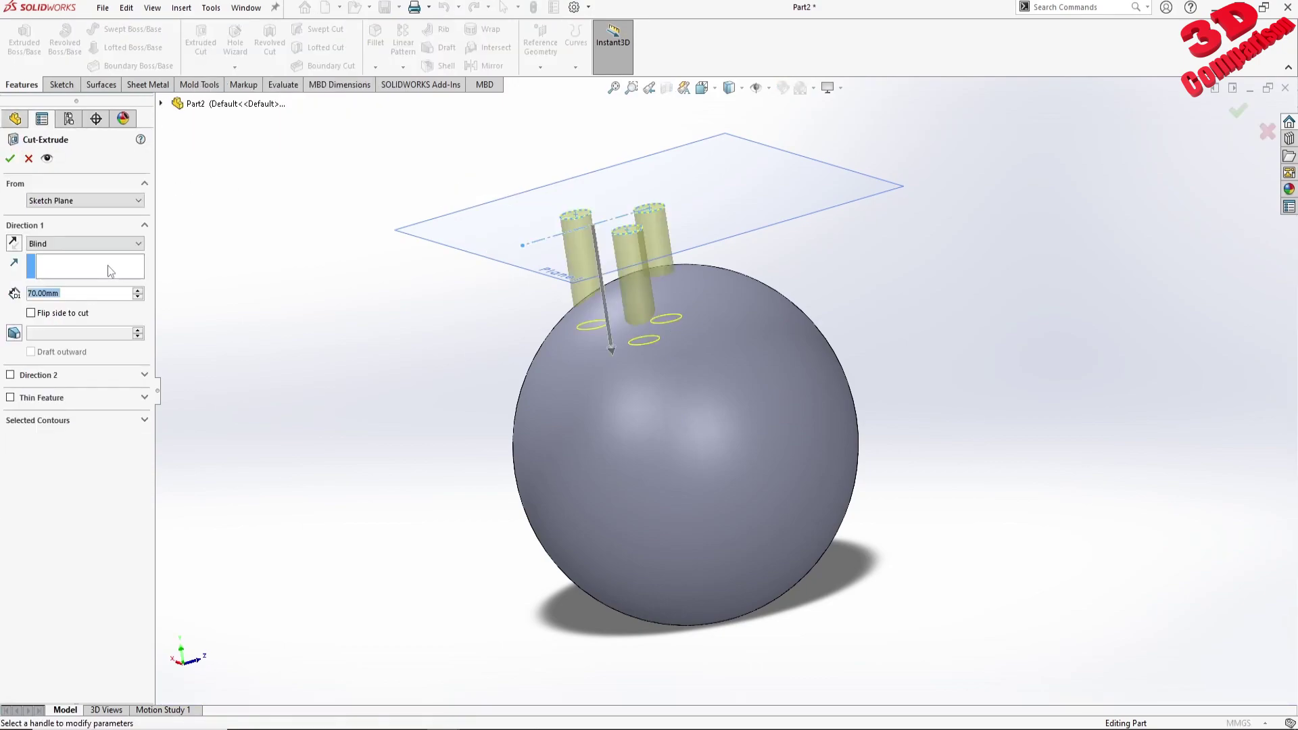
left_click(55, 244)
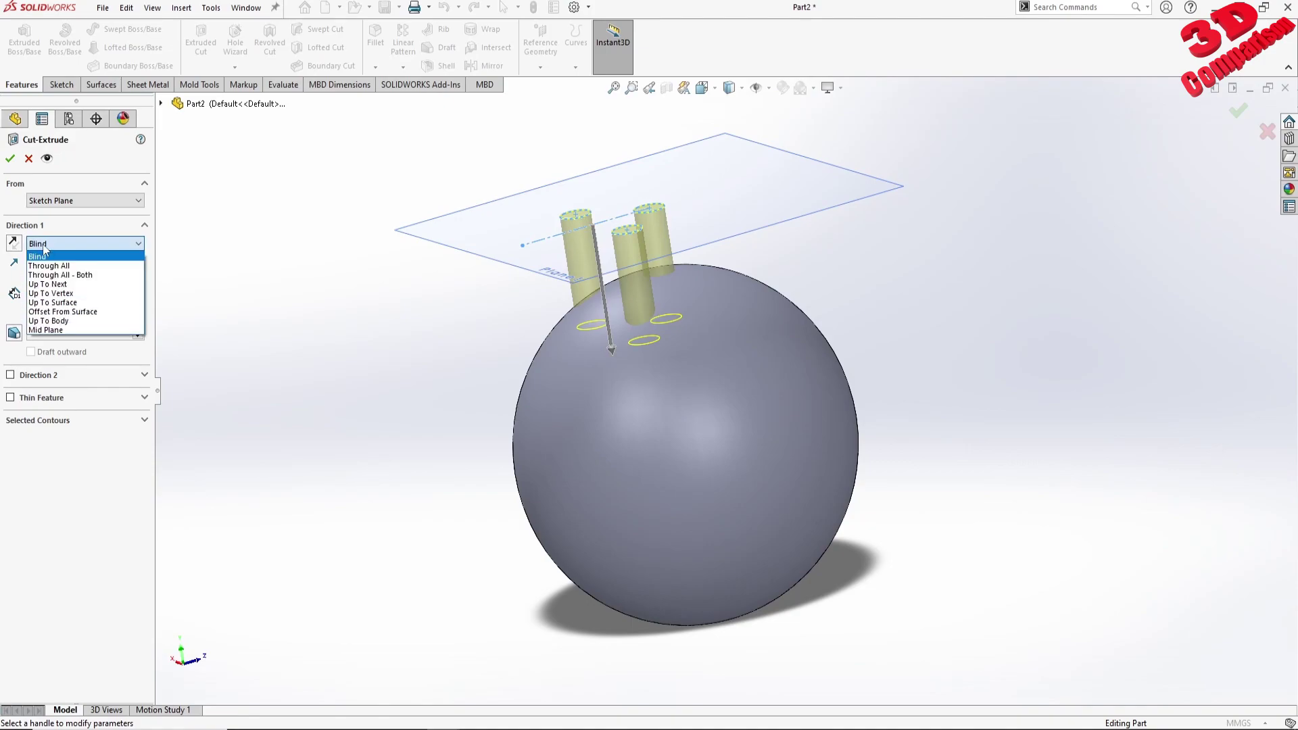
left_click(75, 303)
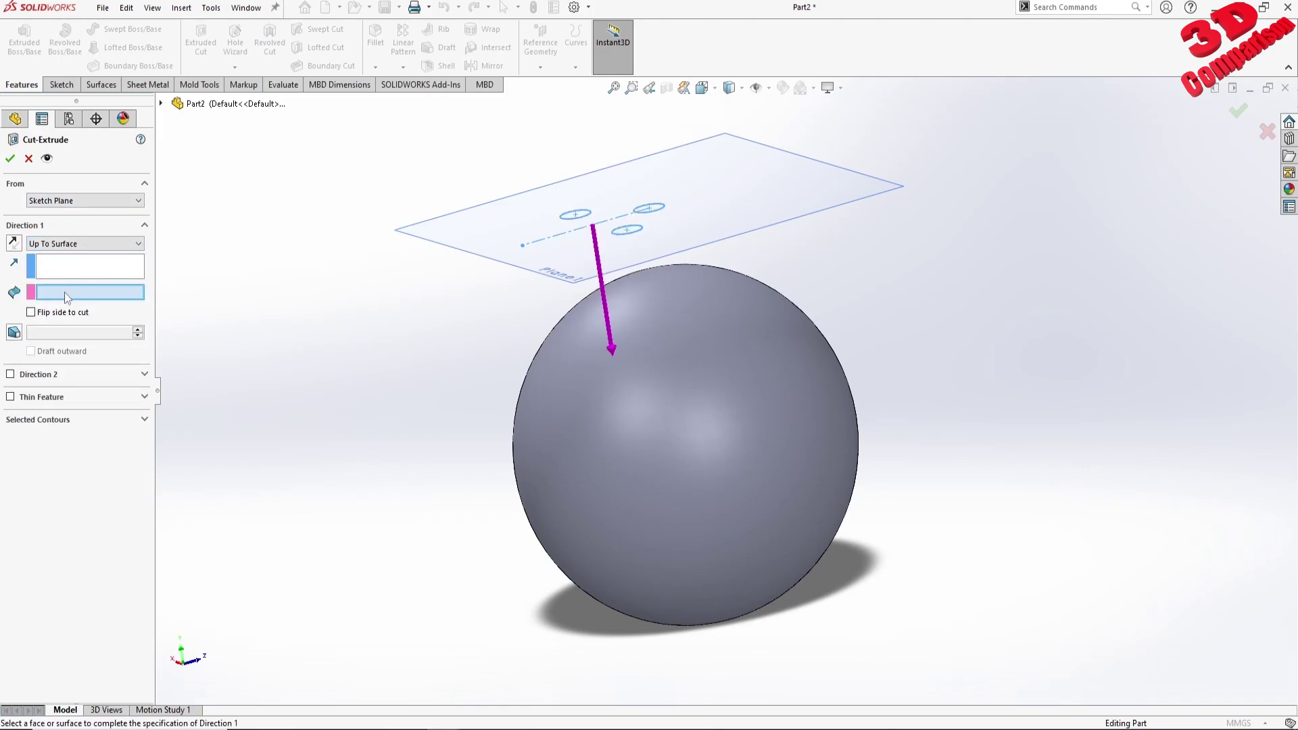
left_click(161, 104)
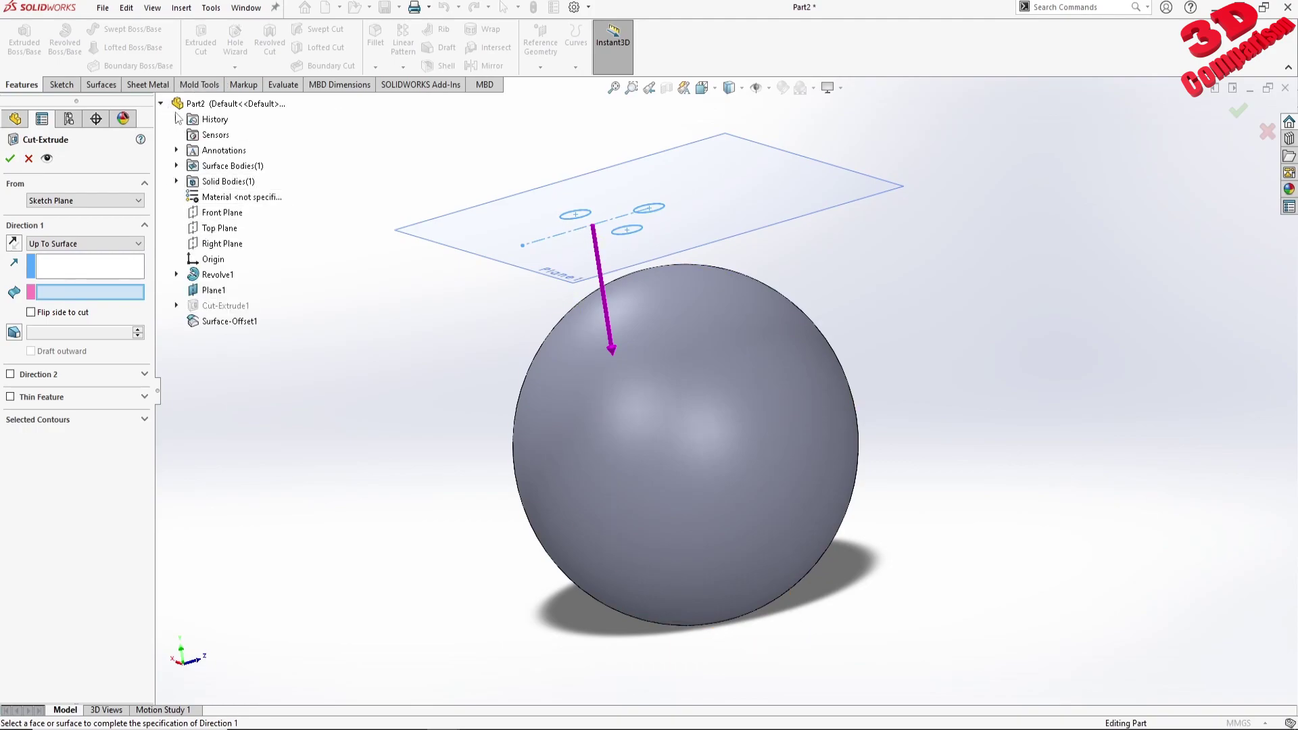
scroll(642, 307, "down", 4)
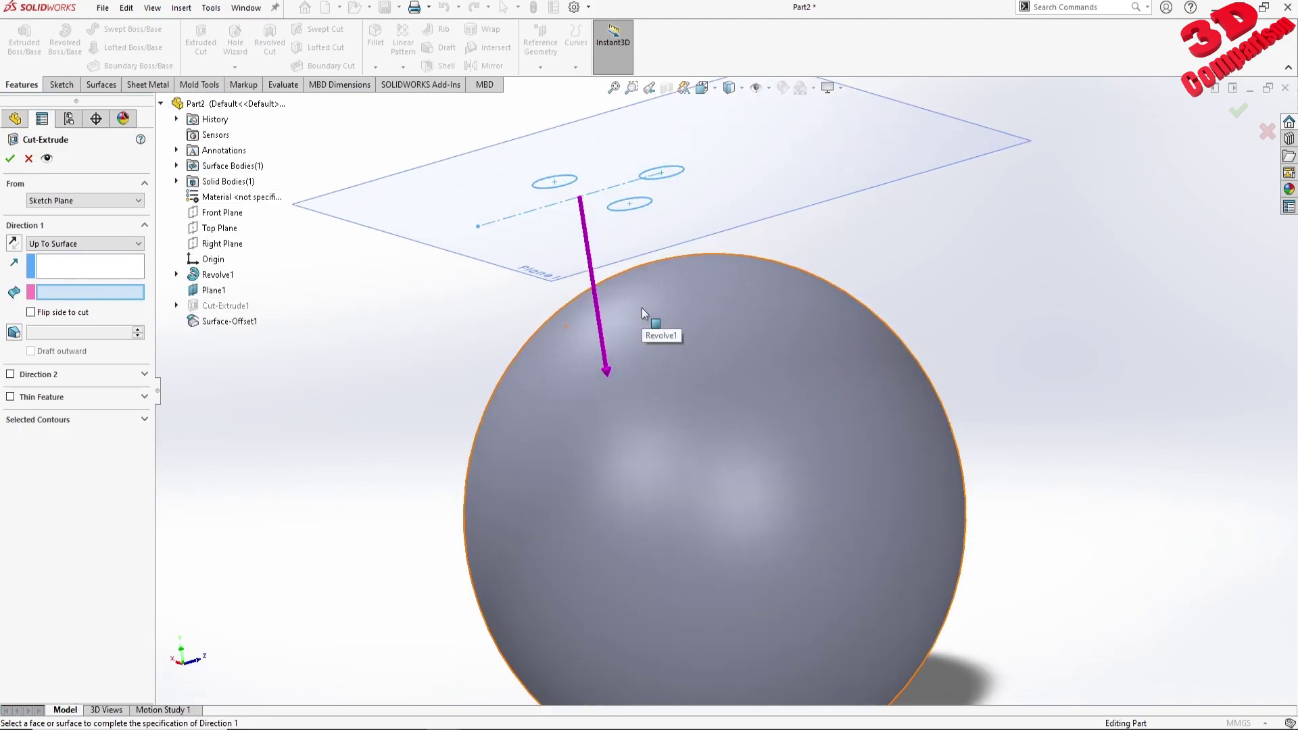
left_click(224, 322)
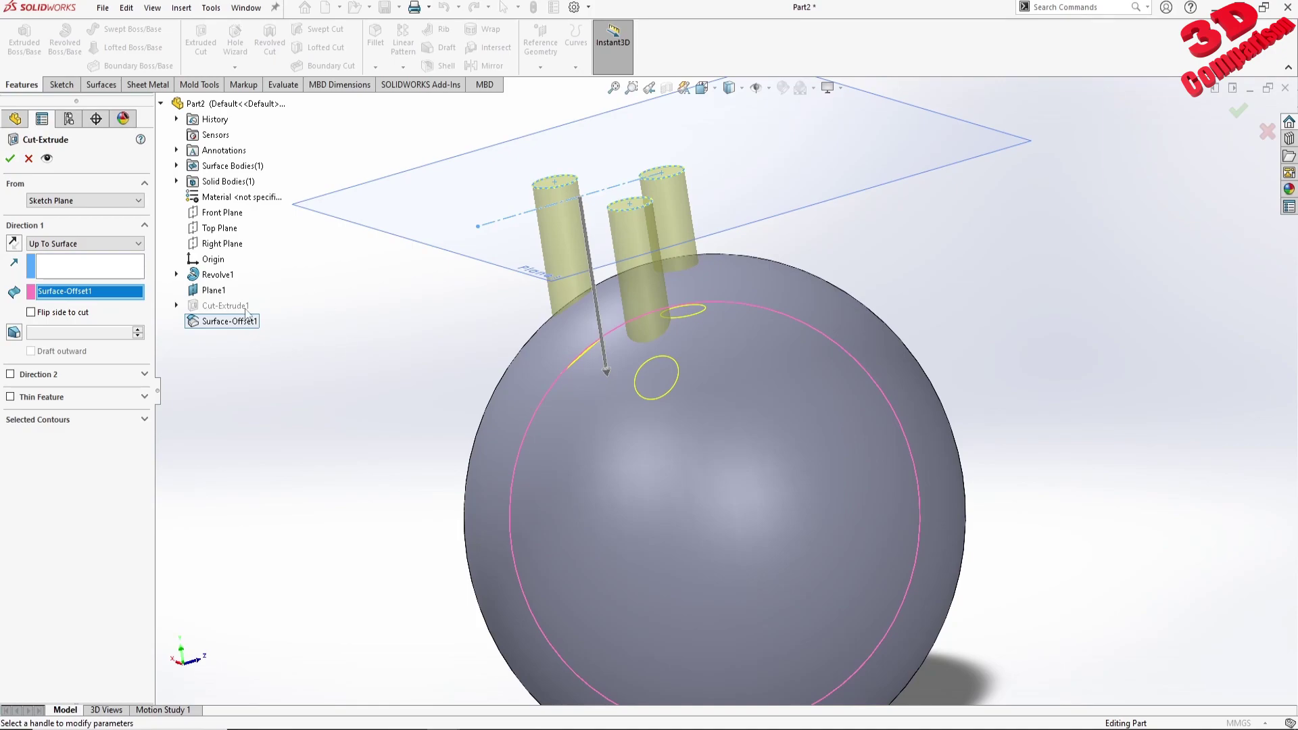
middle_click_drag(510, 376, 549, 357)
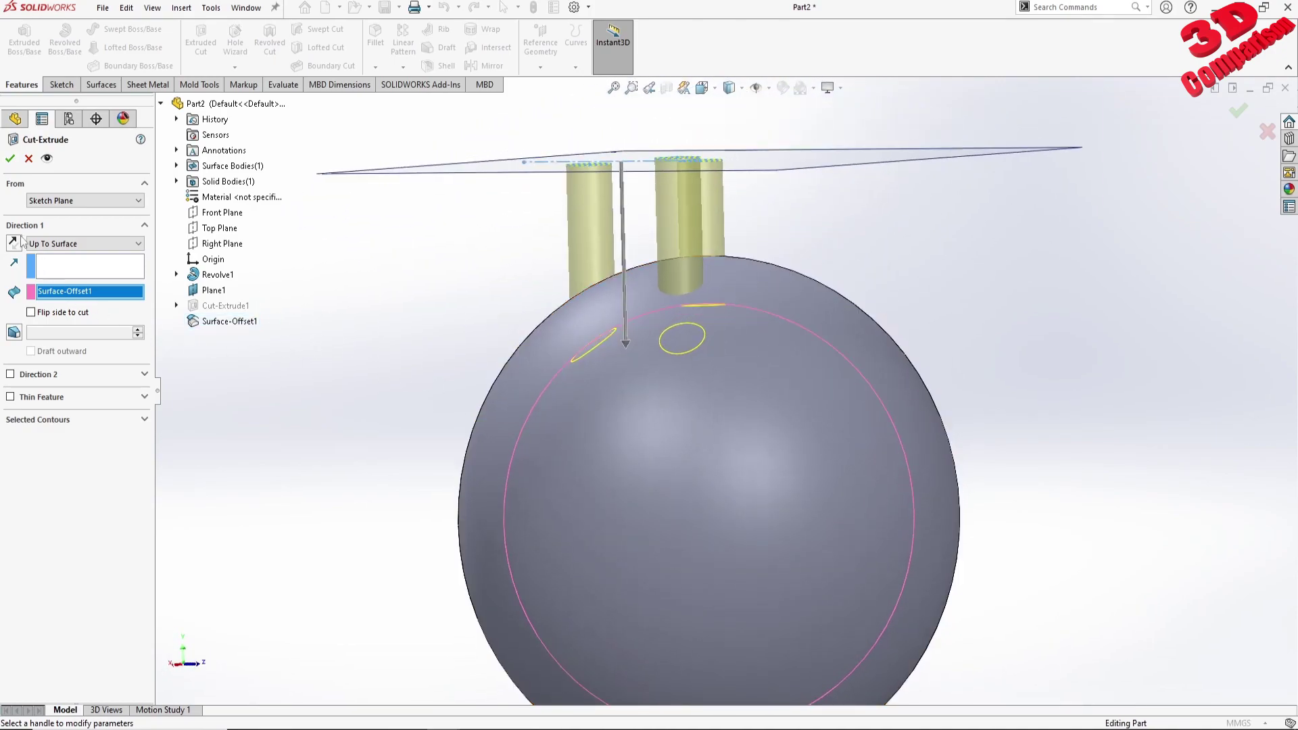
left_click(9, 161)
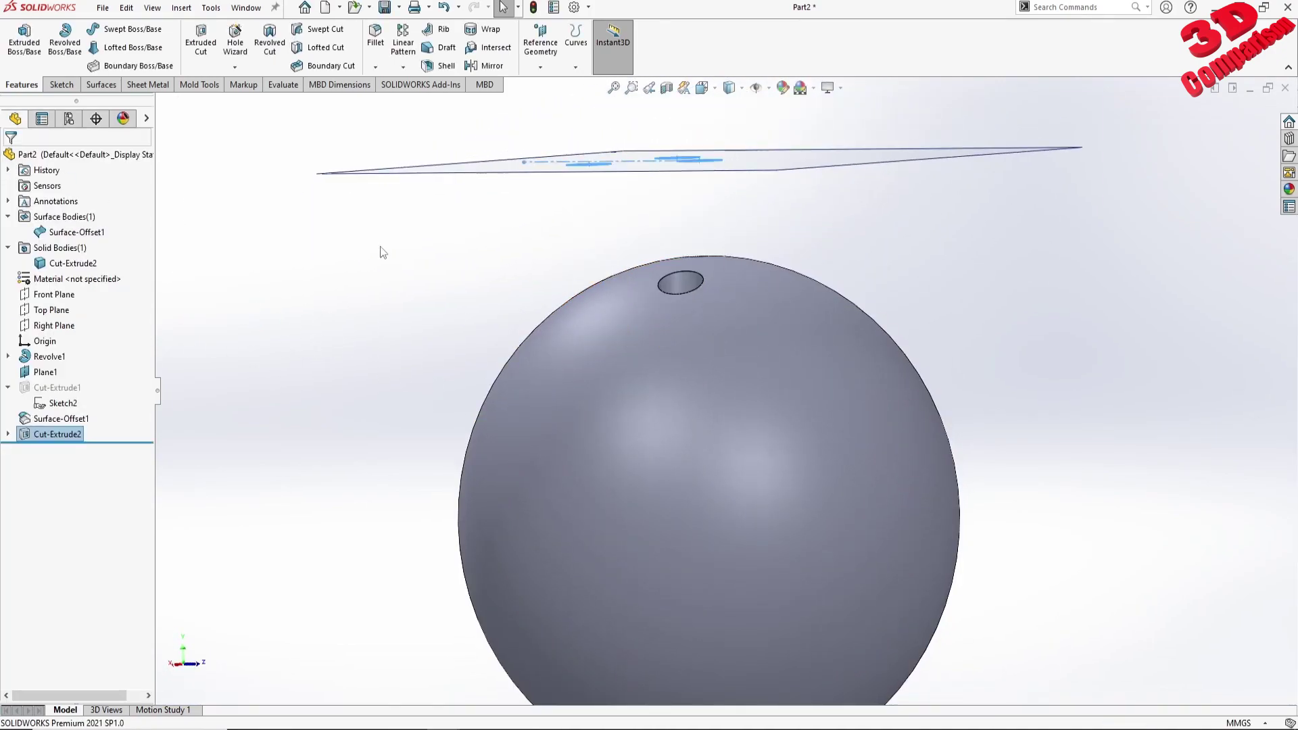
Section the ball parallel to the Front Plane at a -34 mm offset and examine the hole bottoms against the offset surface
middle_click_drag(665, 269, 686, 384)
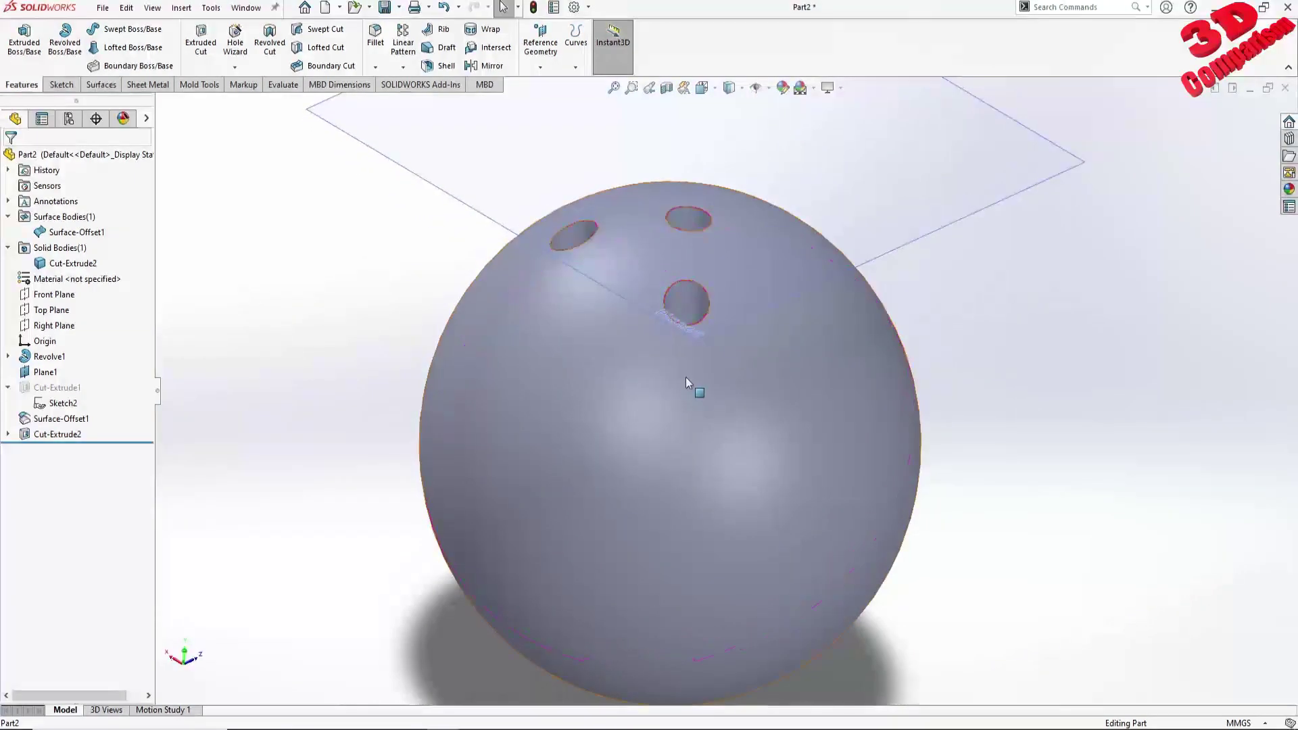
scroll(671, 389, "up", 2)
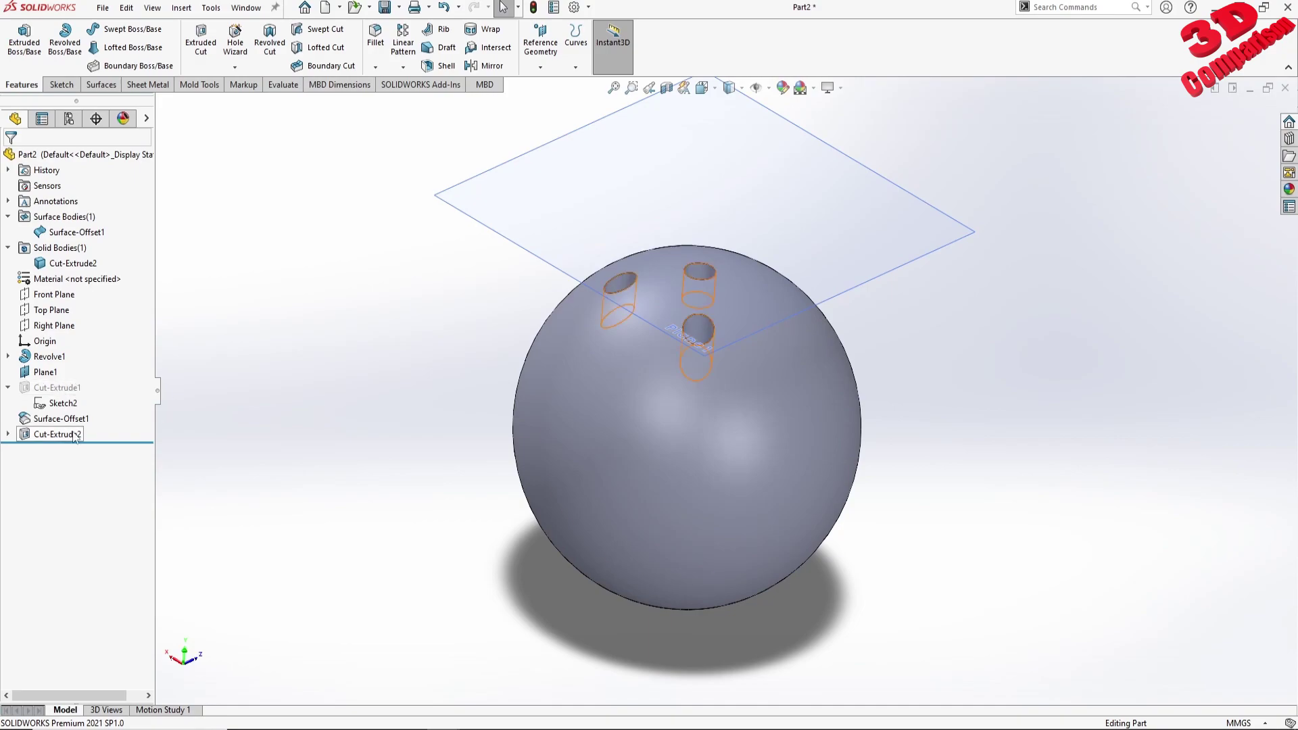
left_click(666, 87)
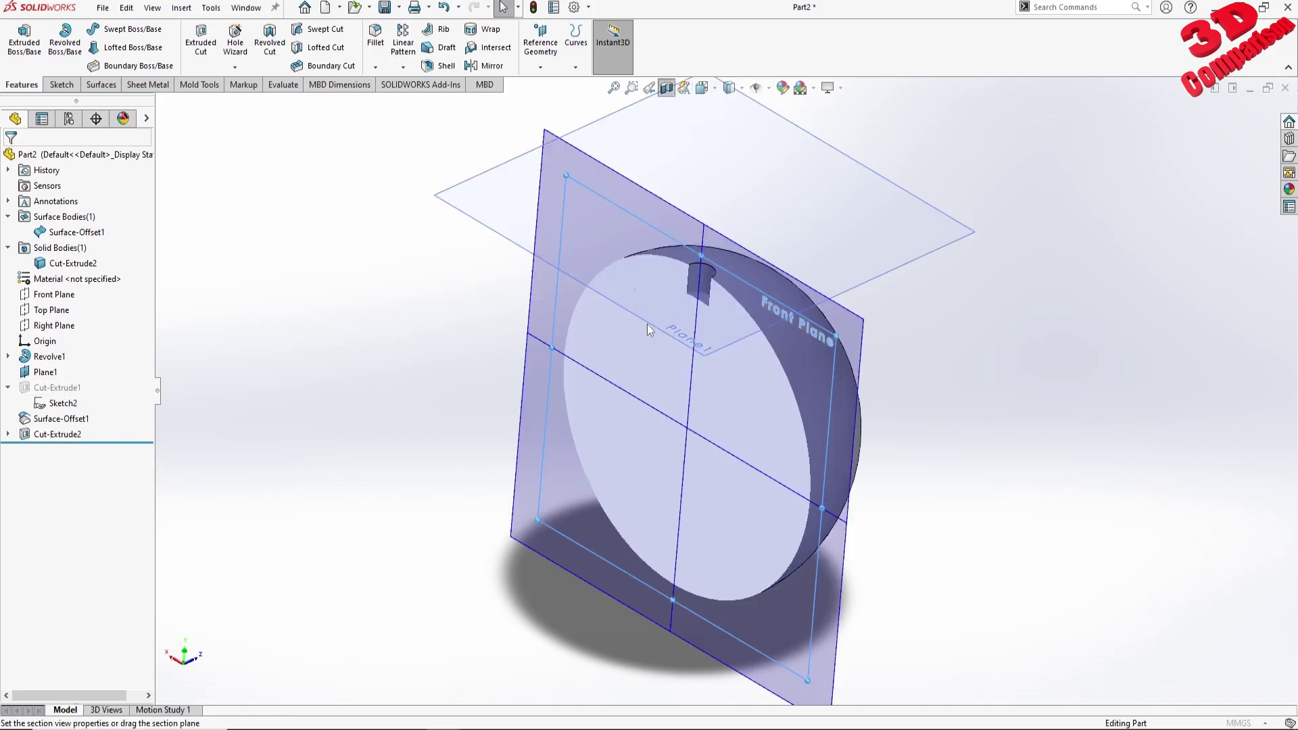
left_click_drag(641, 449, 605, 477)
middle_click_drag(693, 427, 771, 271)
scroll(766, 274, "down", 5)
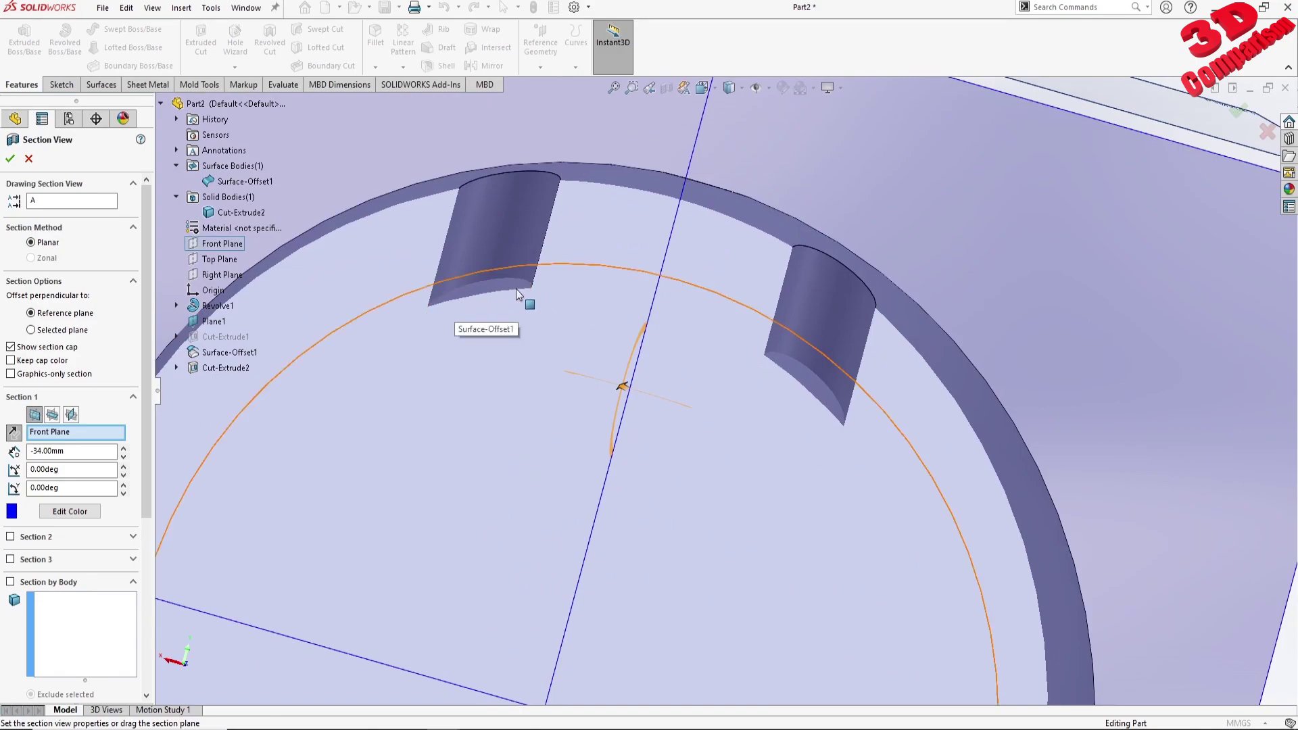
scroll(571, 326, "down", 5)
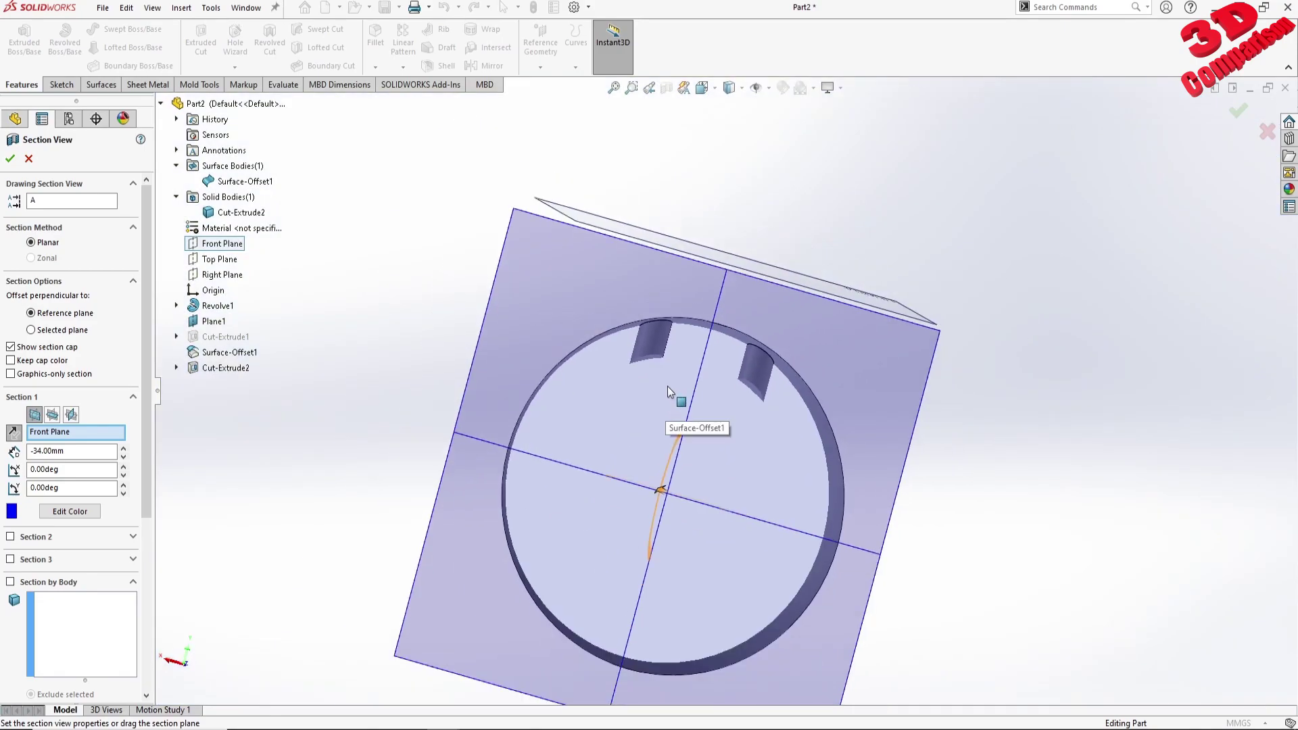
middle_click_drag(721, 384, 639, 393)
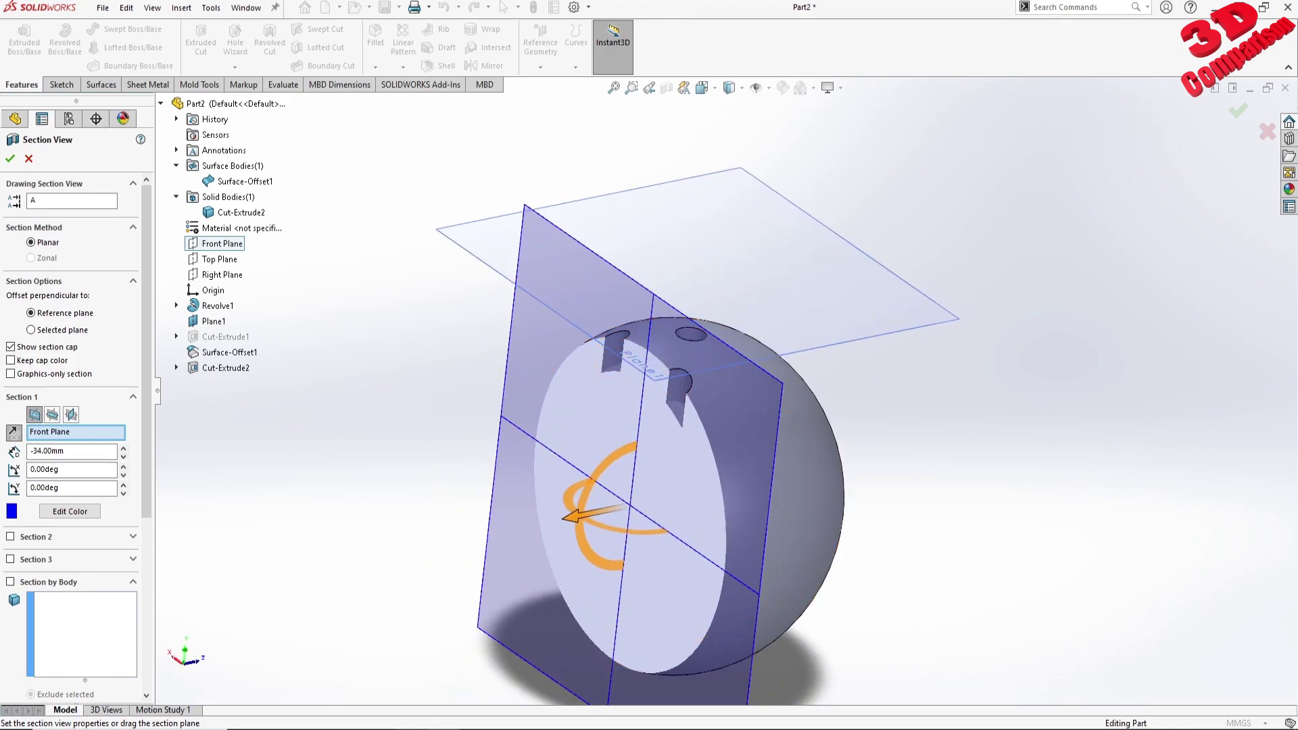
Switch to CATIA, open the definition of Line.3, examine the lines normal to the ball's surface, and cancel the definition
left_click(414, 710)
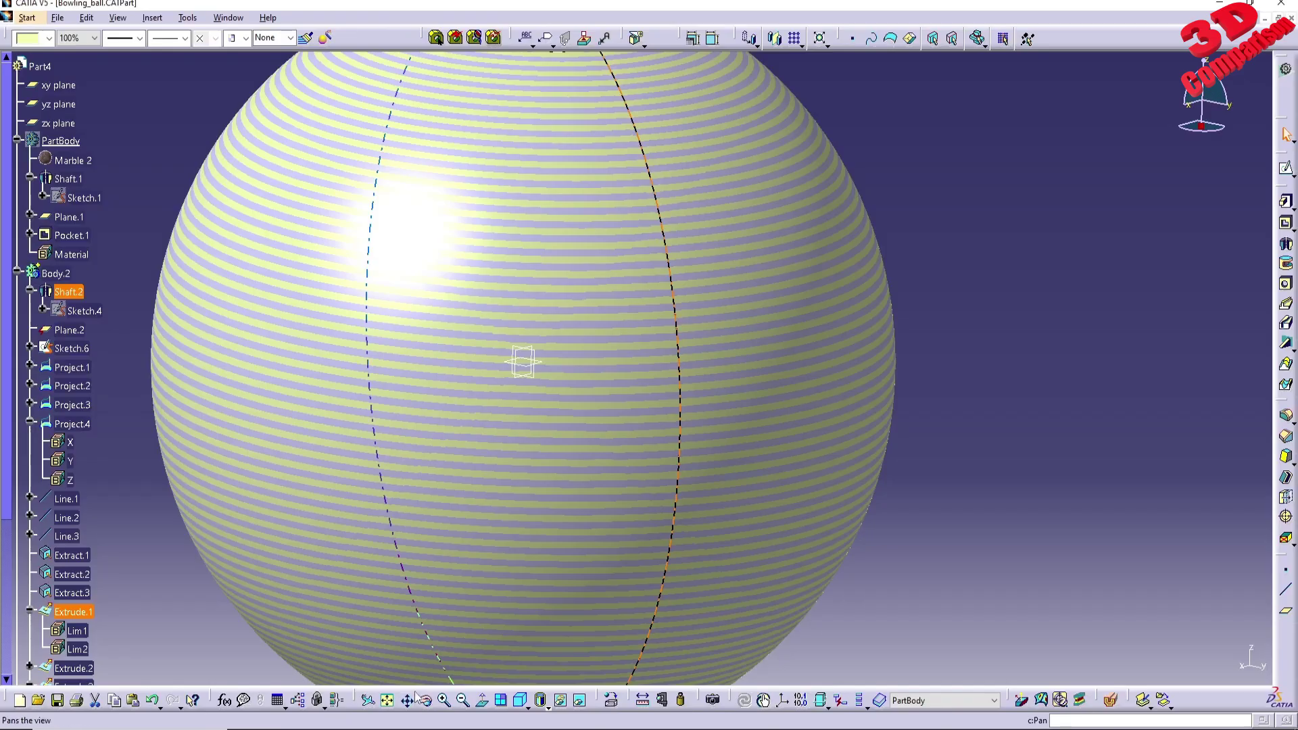
double_click(89, 386)
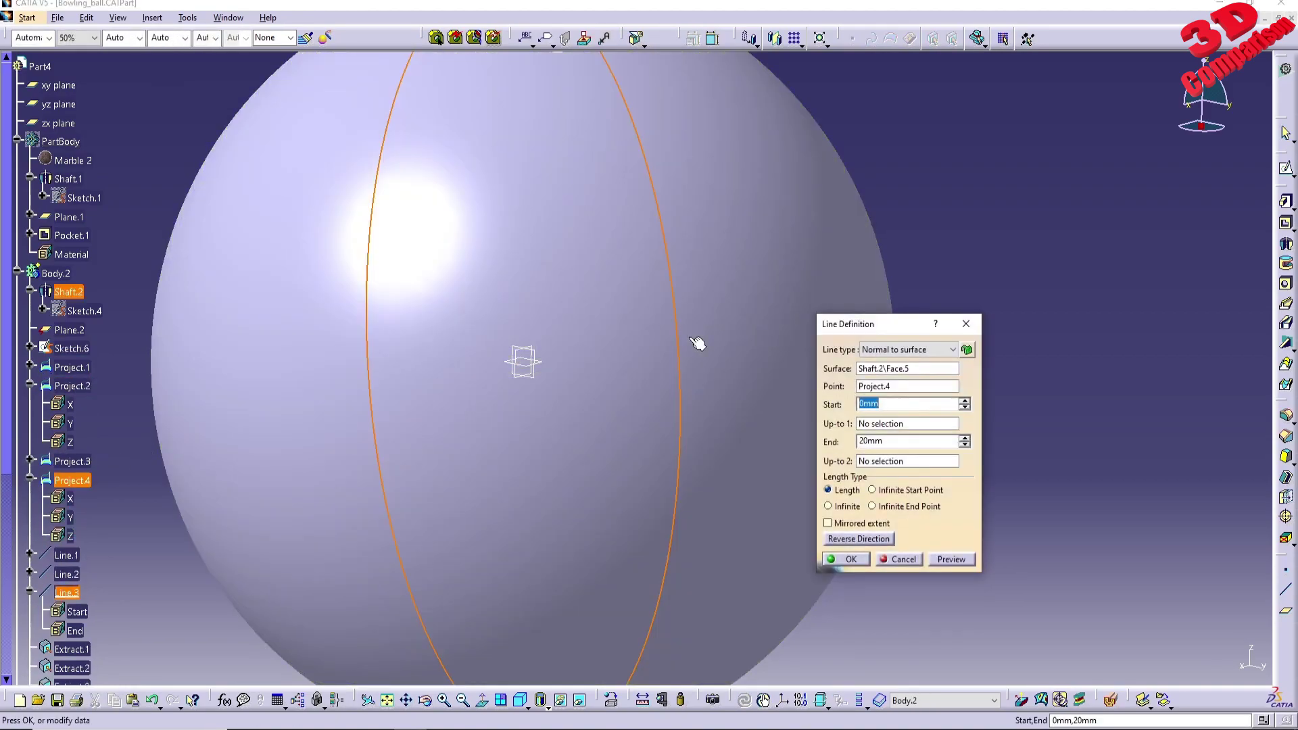
scroll(692, 341, "up", 3)
middle_click_drag(684, 304, 684, 431)
middle_click_drag(666, 325, 666, 398)
middle_click_drag(646, 354, 640, 286)
middle_click_drag(640, 287, 653, 411)
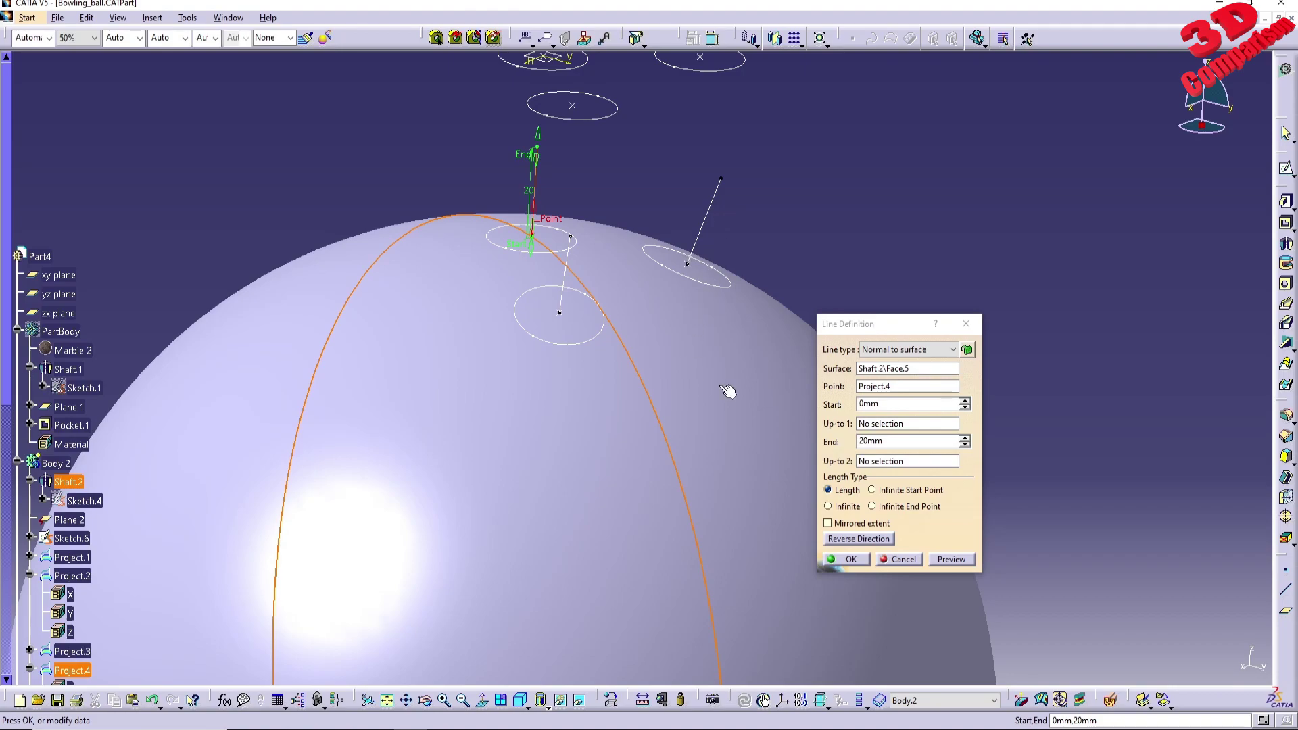
left_click(900, 560)
Switch back to SOLIDWORKS, accept the section view and inspect the sectioned finger holes
mouse_move(443, 727)
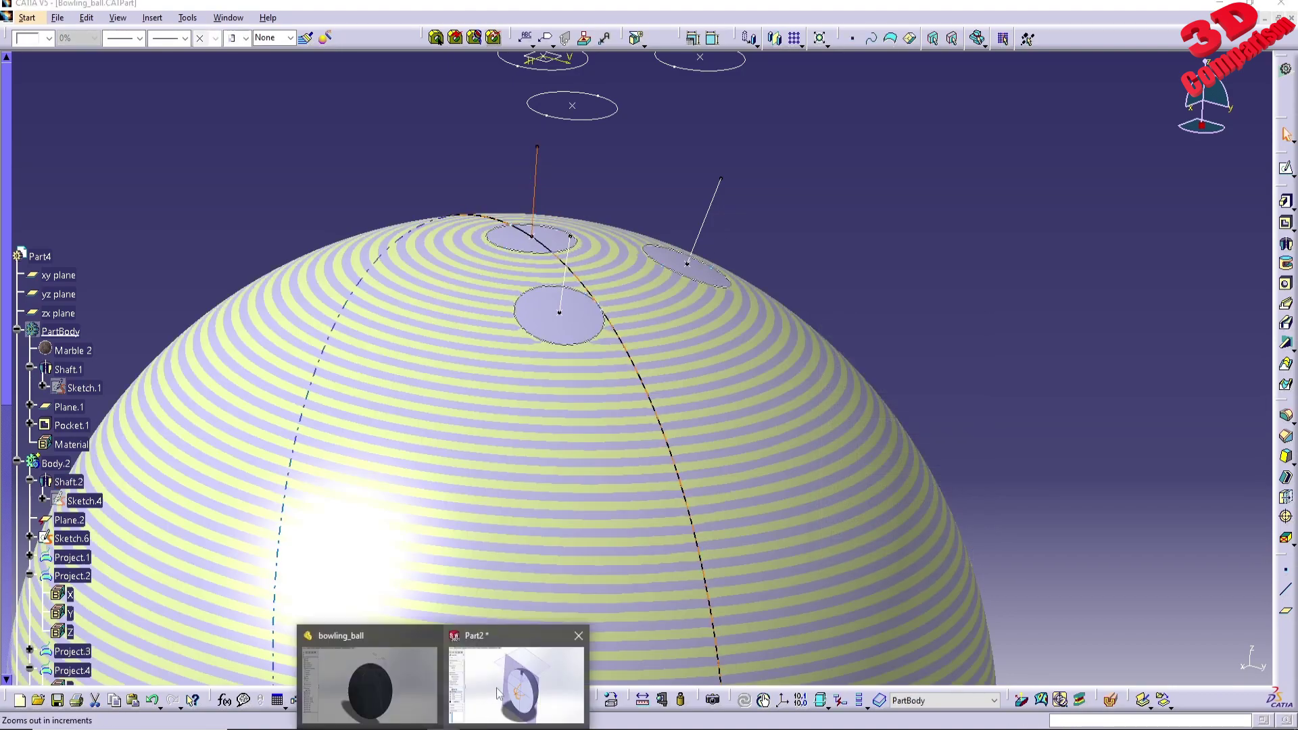
left_click(517, 680)
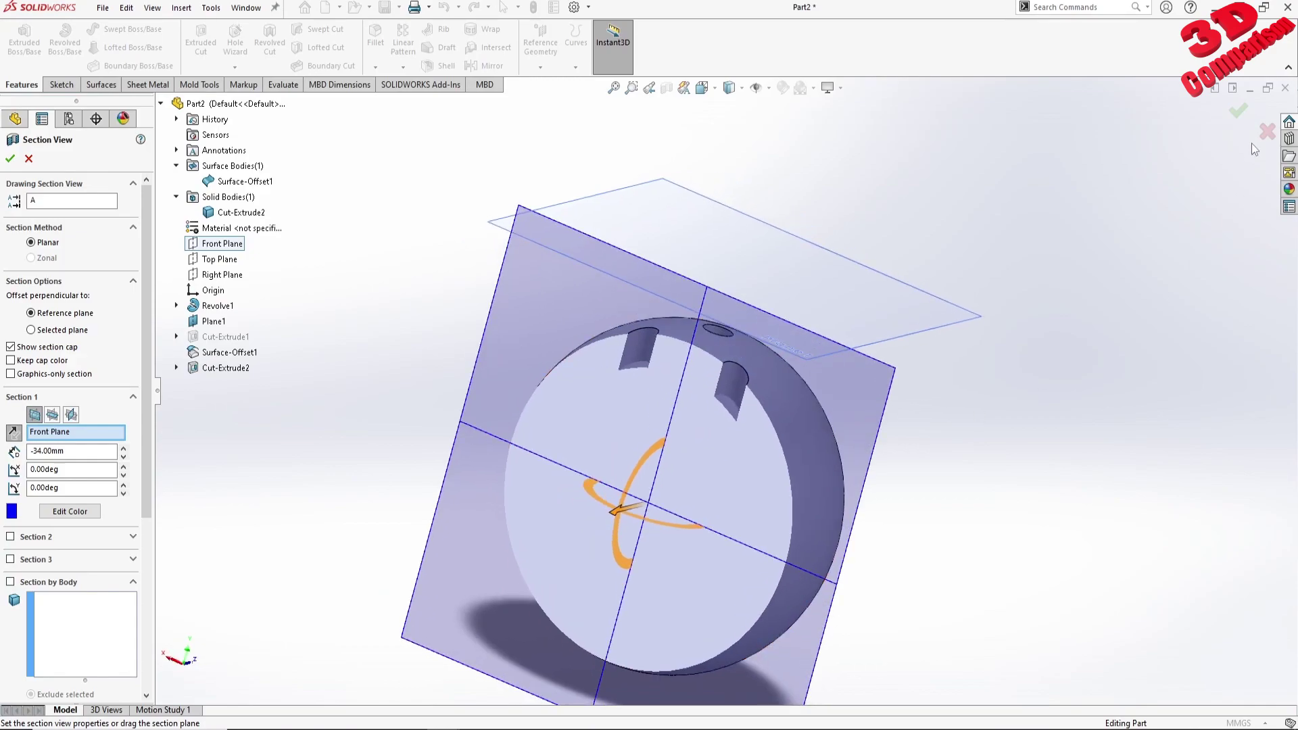
left_click(1238, 110)
scroll(814, 483, "up", 3)
scroll(769, 510, "down", 3)
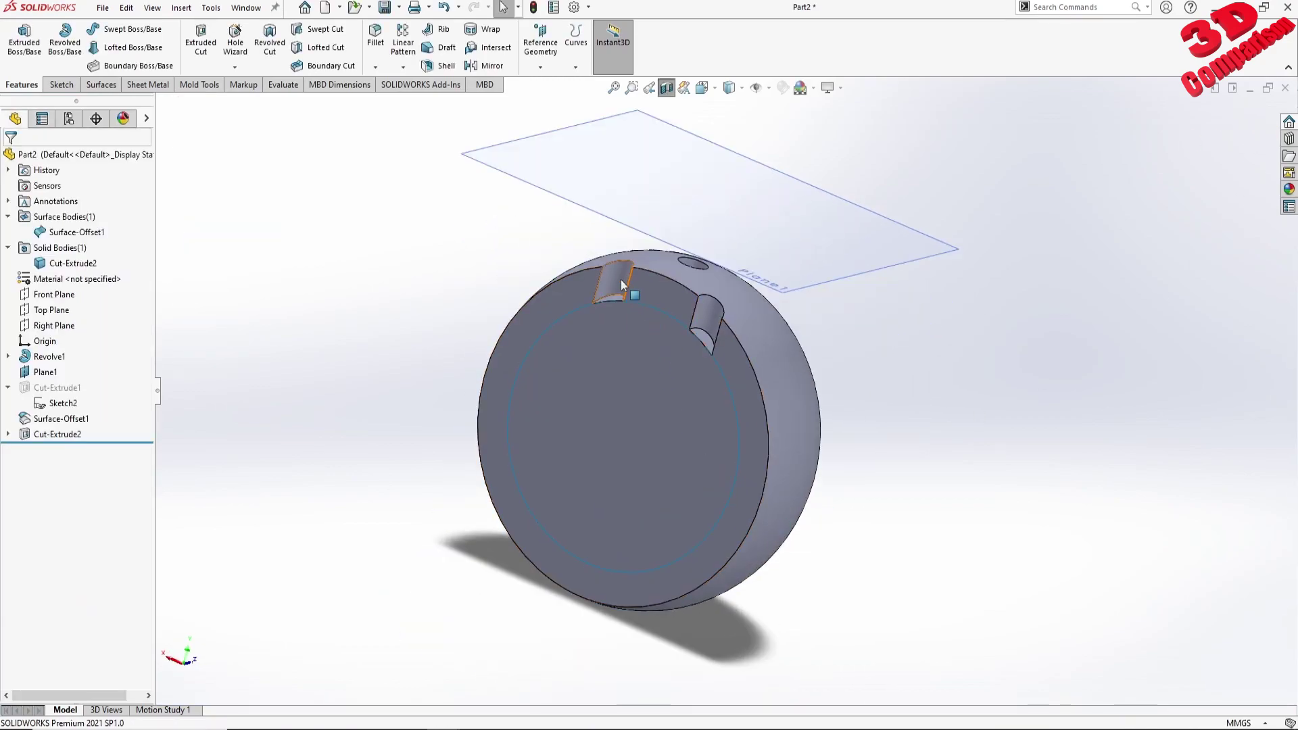
Suppress Cut-Extrude2, turn off the section view, and expand the suppressed feature to show its sketch
left_click(64, 436)
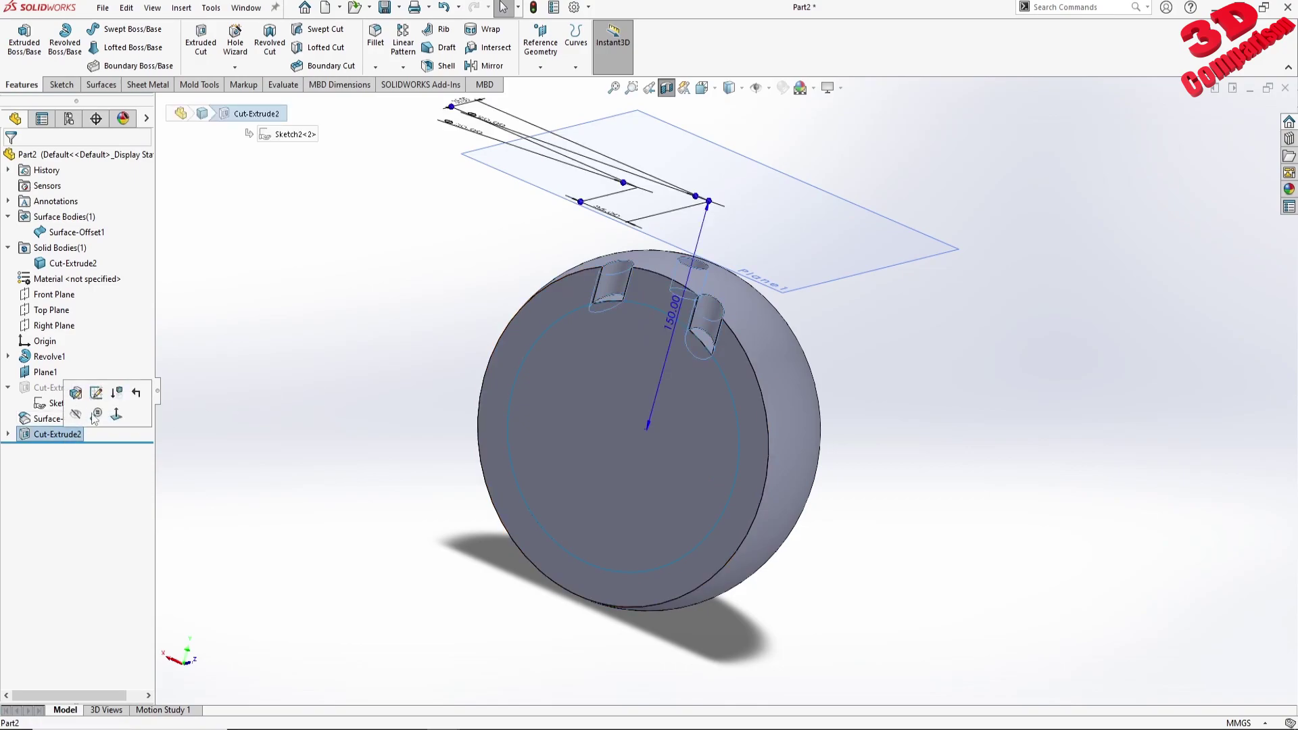
left_click(118, 394)
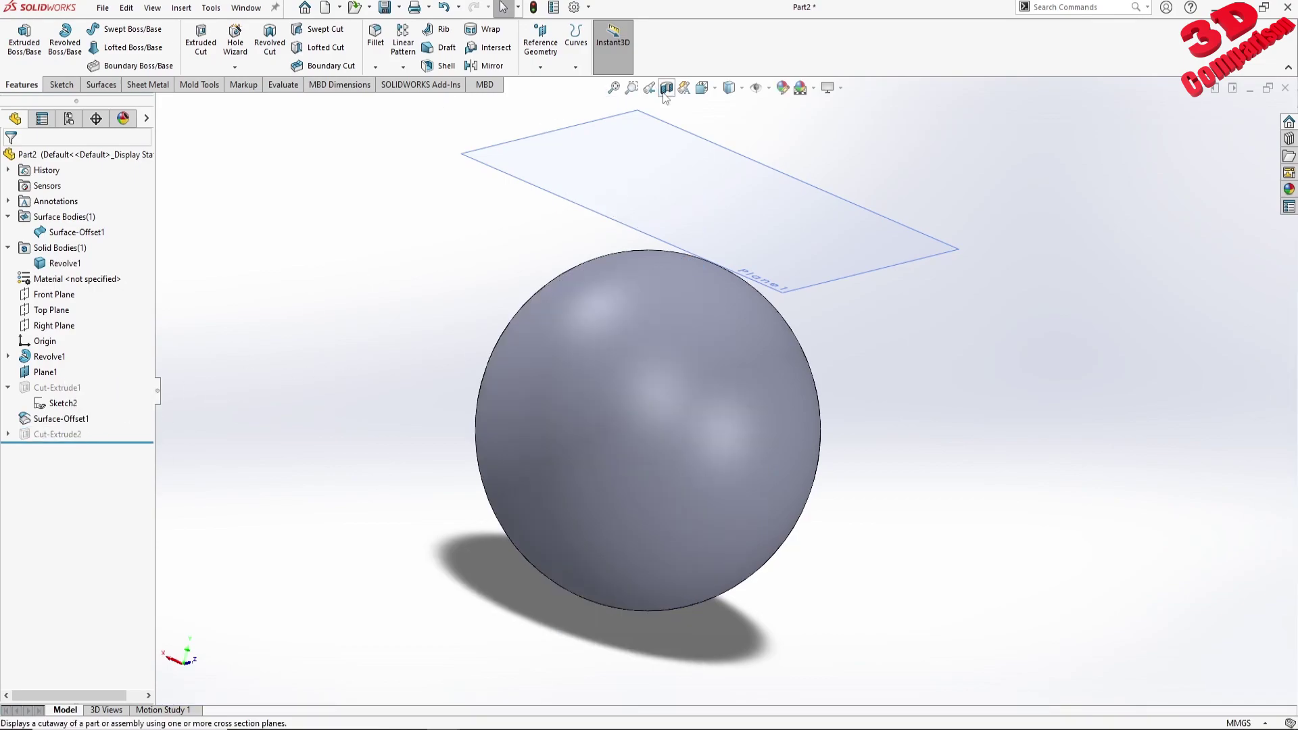
left_click(8, 434)
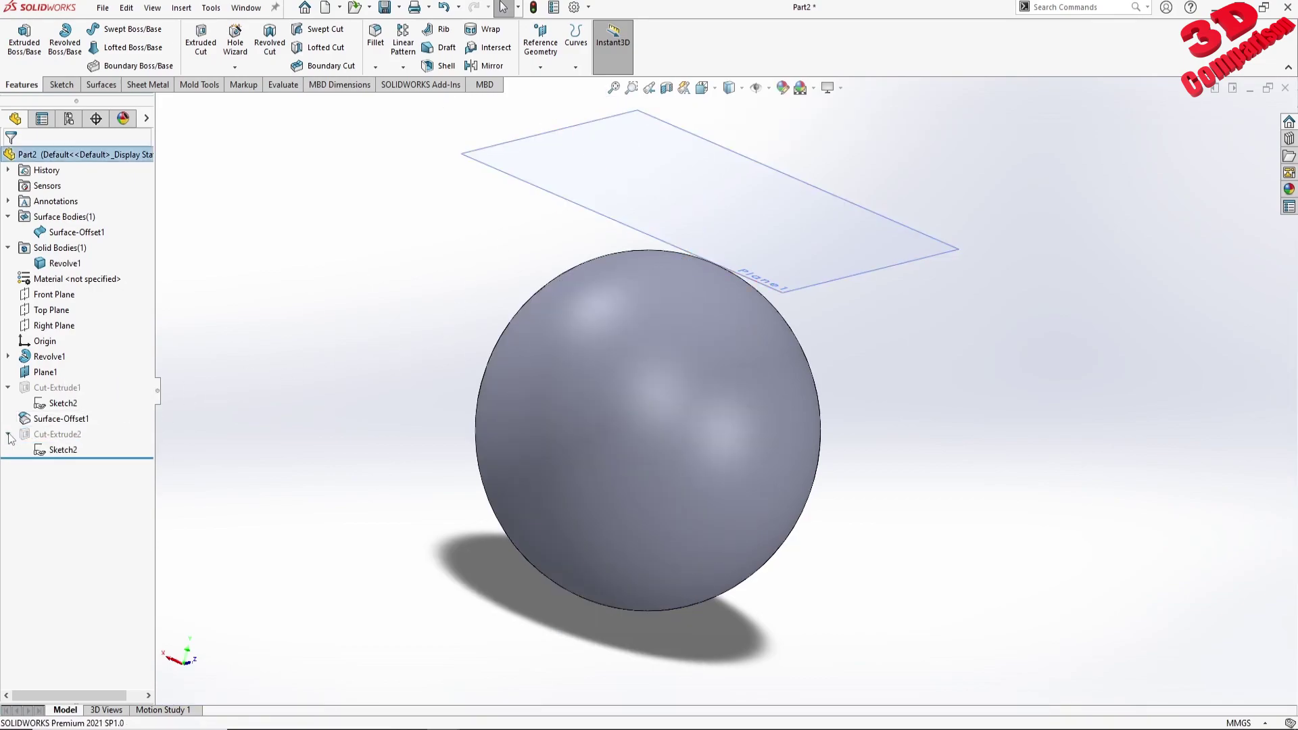
Project Sketch2 onto the ball's spherical face as a Split Line of the Projection type
left_click(63, 403)
left_click(575, 67)
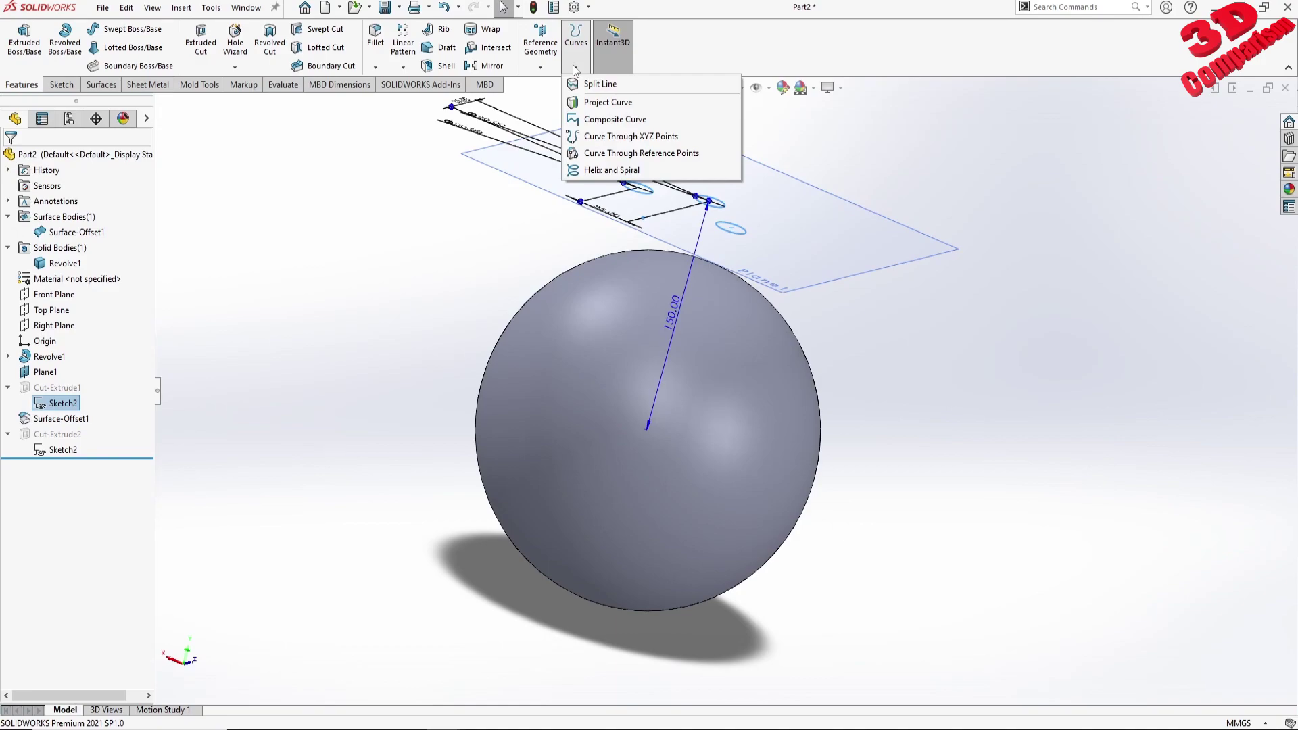
left_click(607, 86)
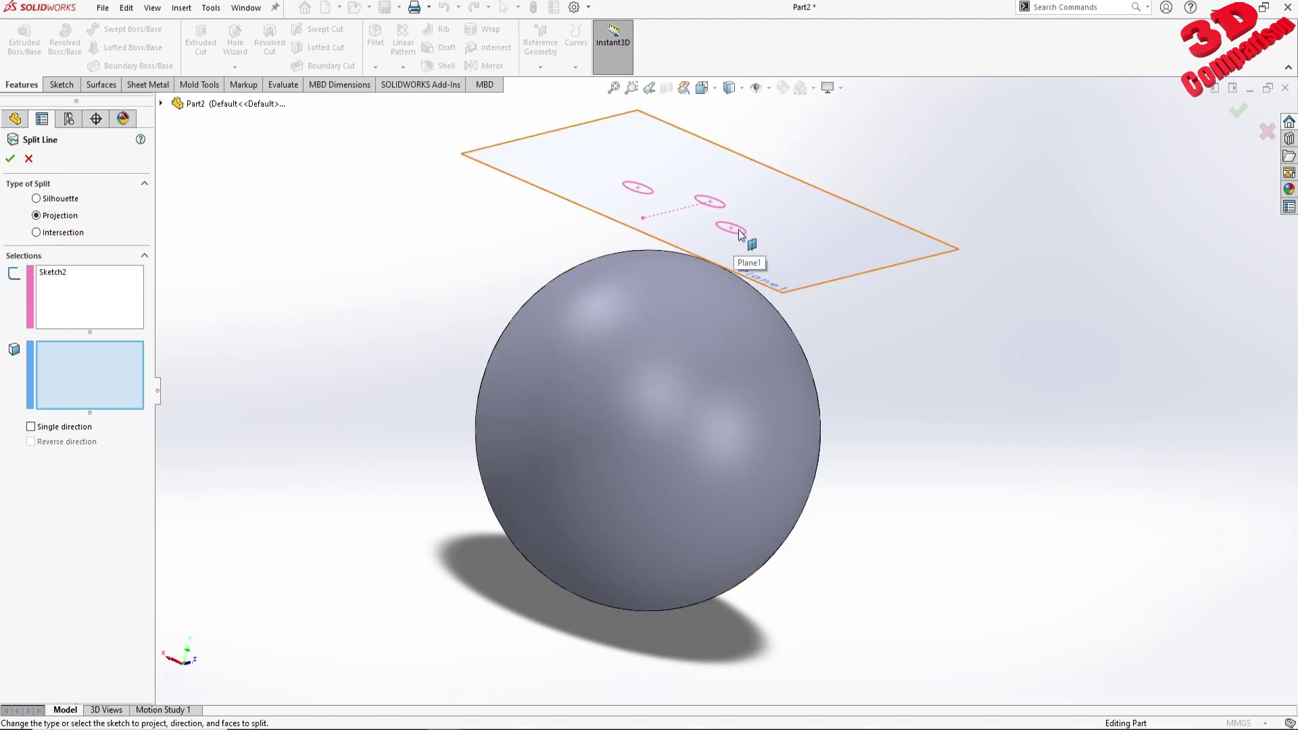
left_click(649, 365)
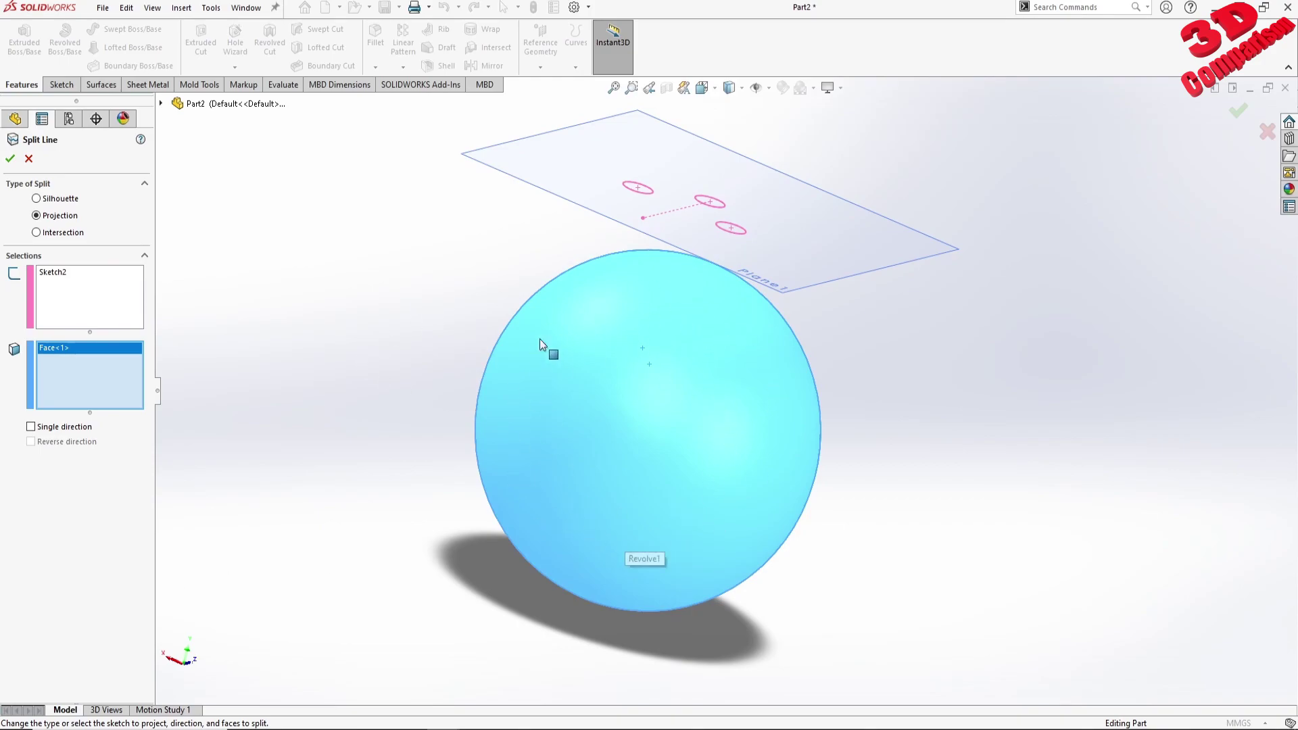
left_click(10, 162)
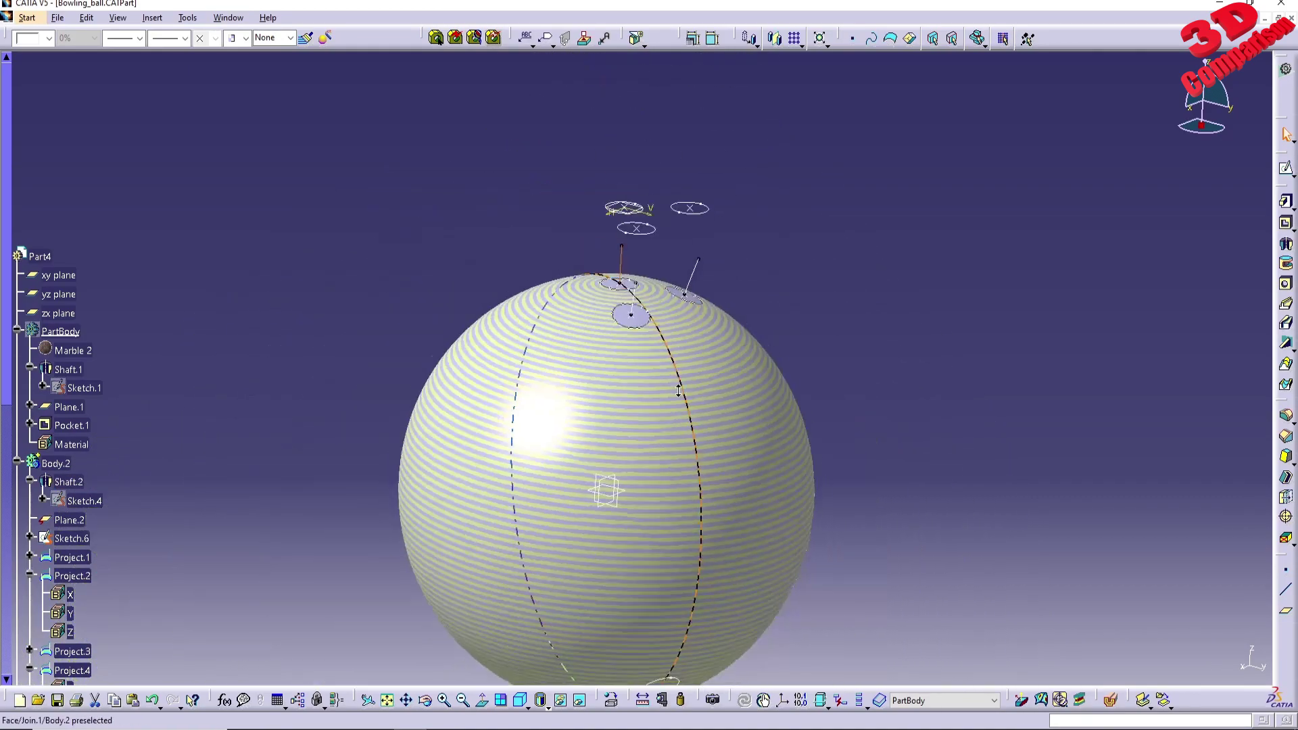
Examine the projected circles on the CATIA ball, and switch back to SOLIDWORKS to compare them with the split-line circles
middle_click_drag(619, 365, 632, 368)
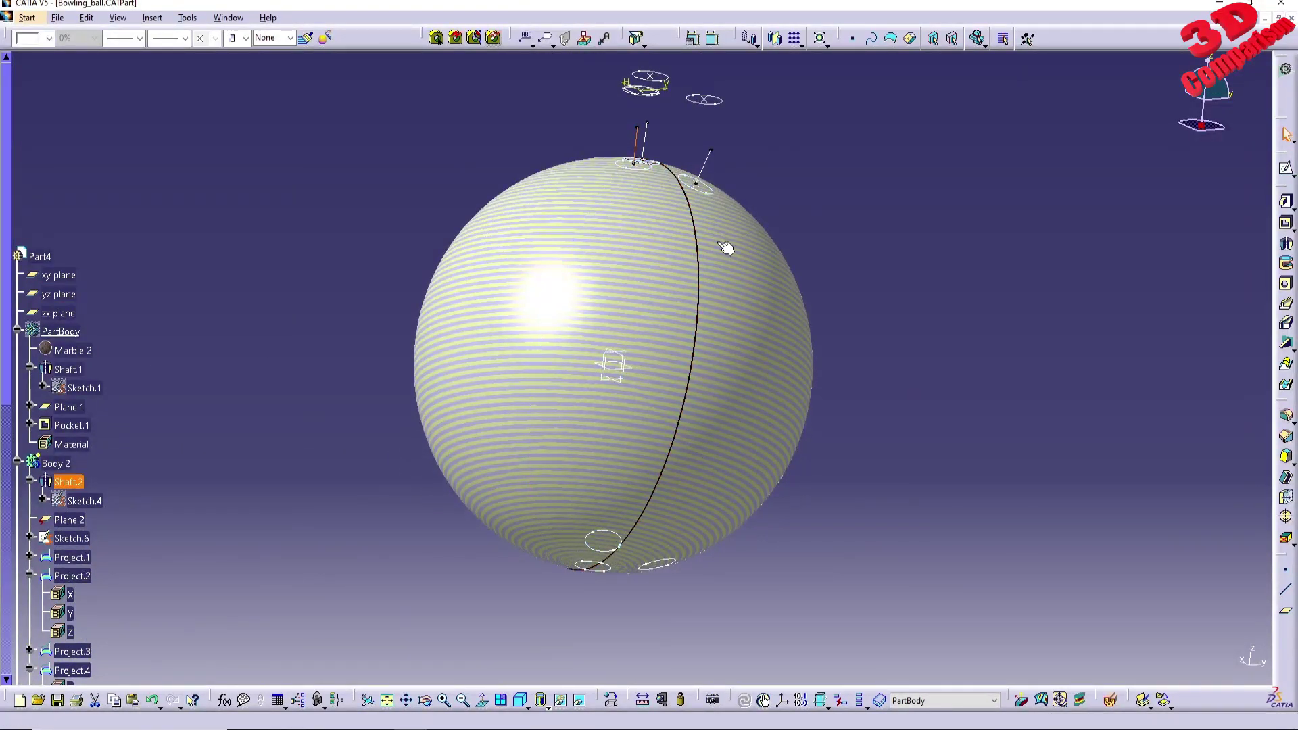
left_click(697, 187)
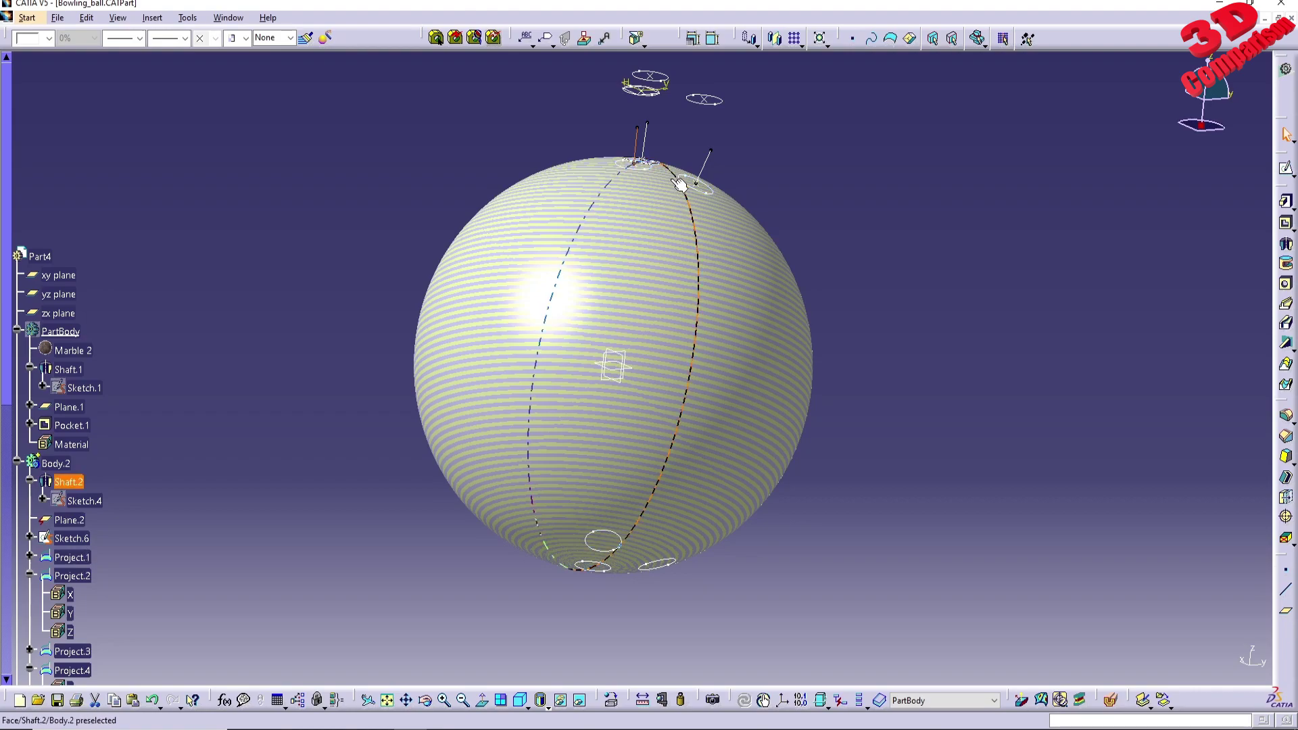
middle_click_drag(680, 186, 647, 333)
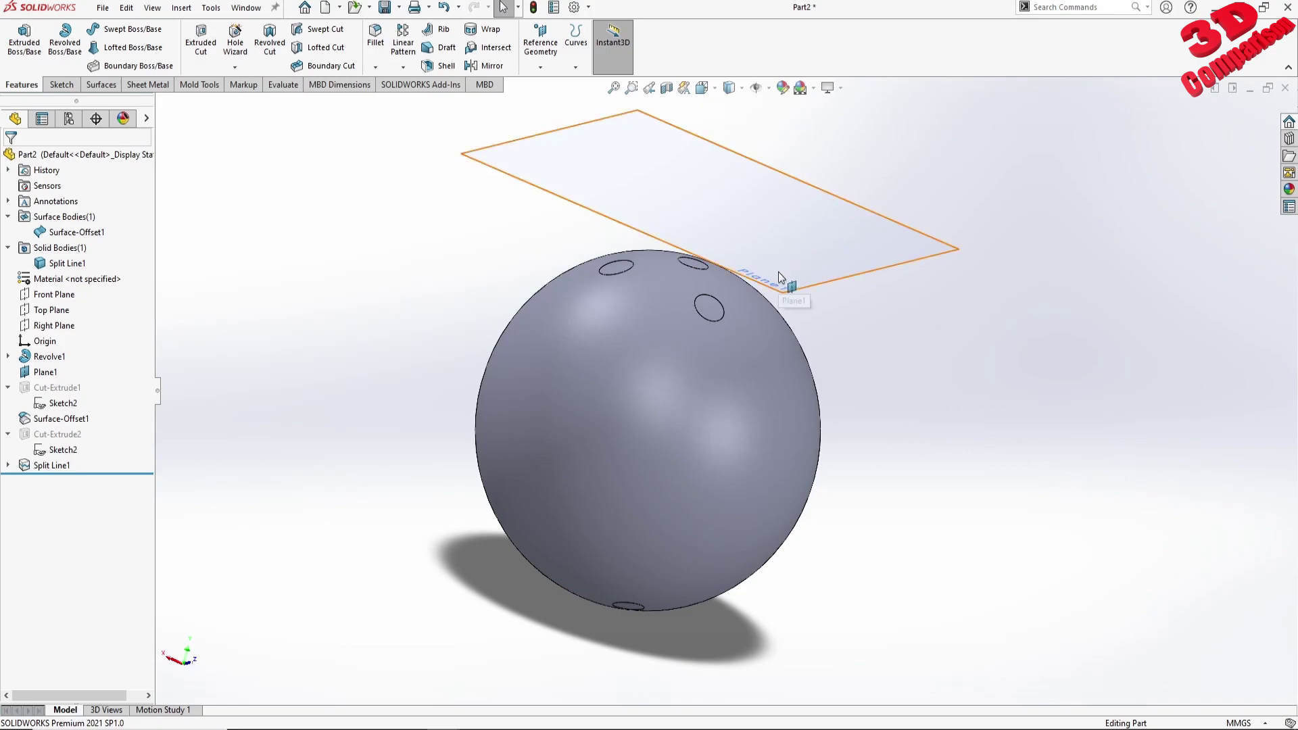
mouse_move(610, 403)
middle_mouse_down()
mouse_move(616, 392)
mouse_move(622, 407)
middle_mouse_up()
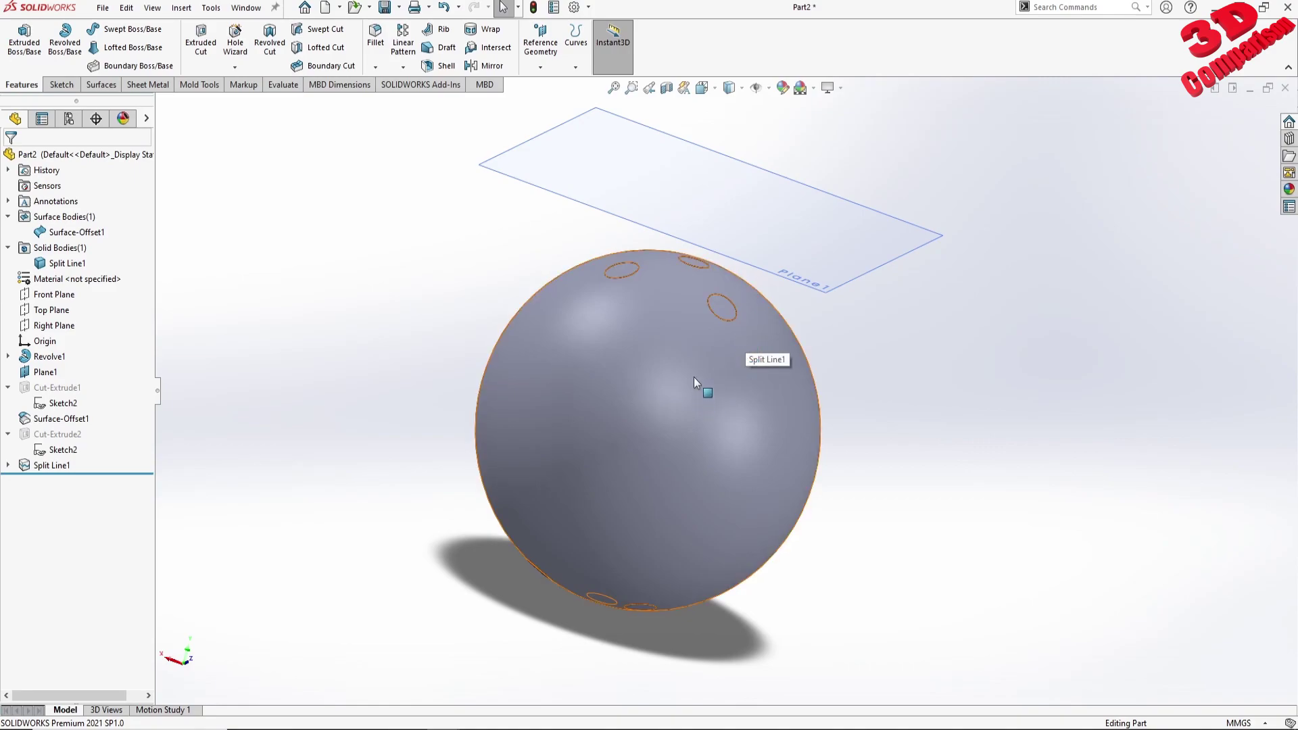
middle_click_drag(687, 347, 682, 332)
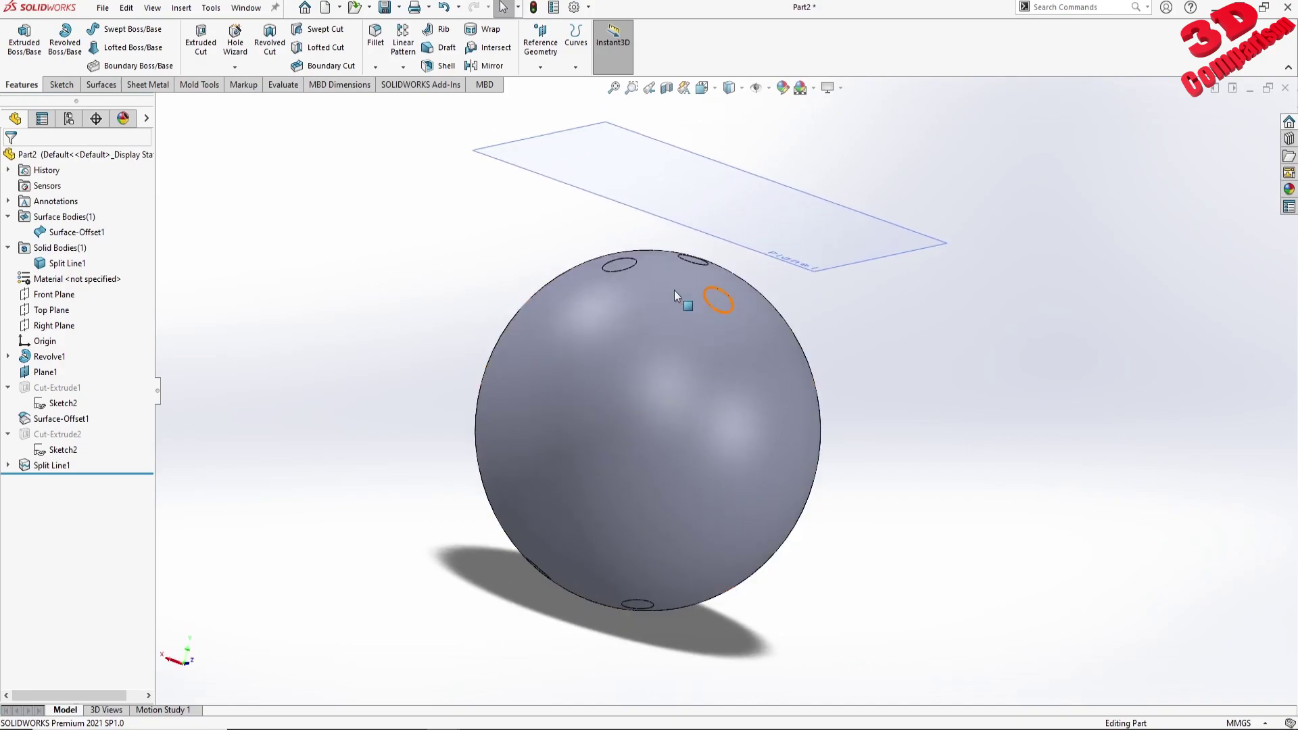
Delete one of the three upper split-line circular faces from the ball using Delete Face with the Delete option
scroll(627, 265, "down", 3)
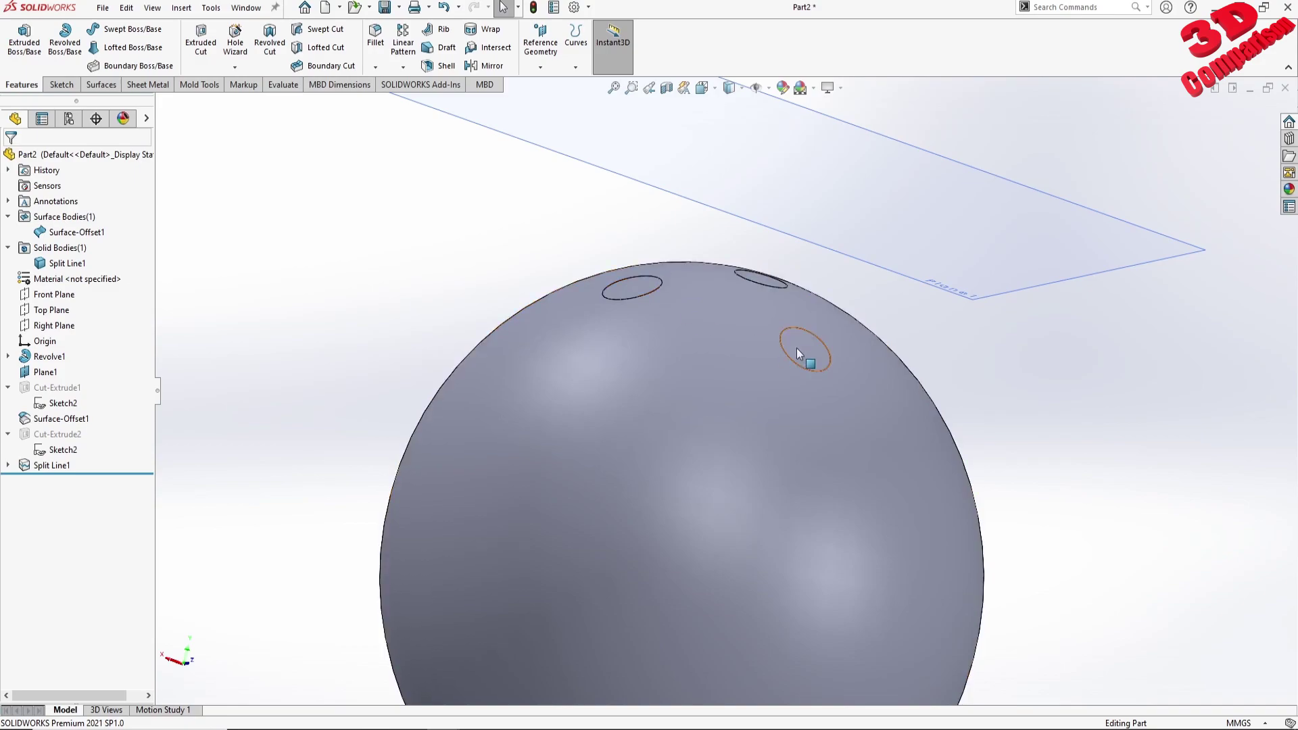
left_click(100, 86)
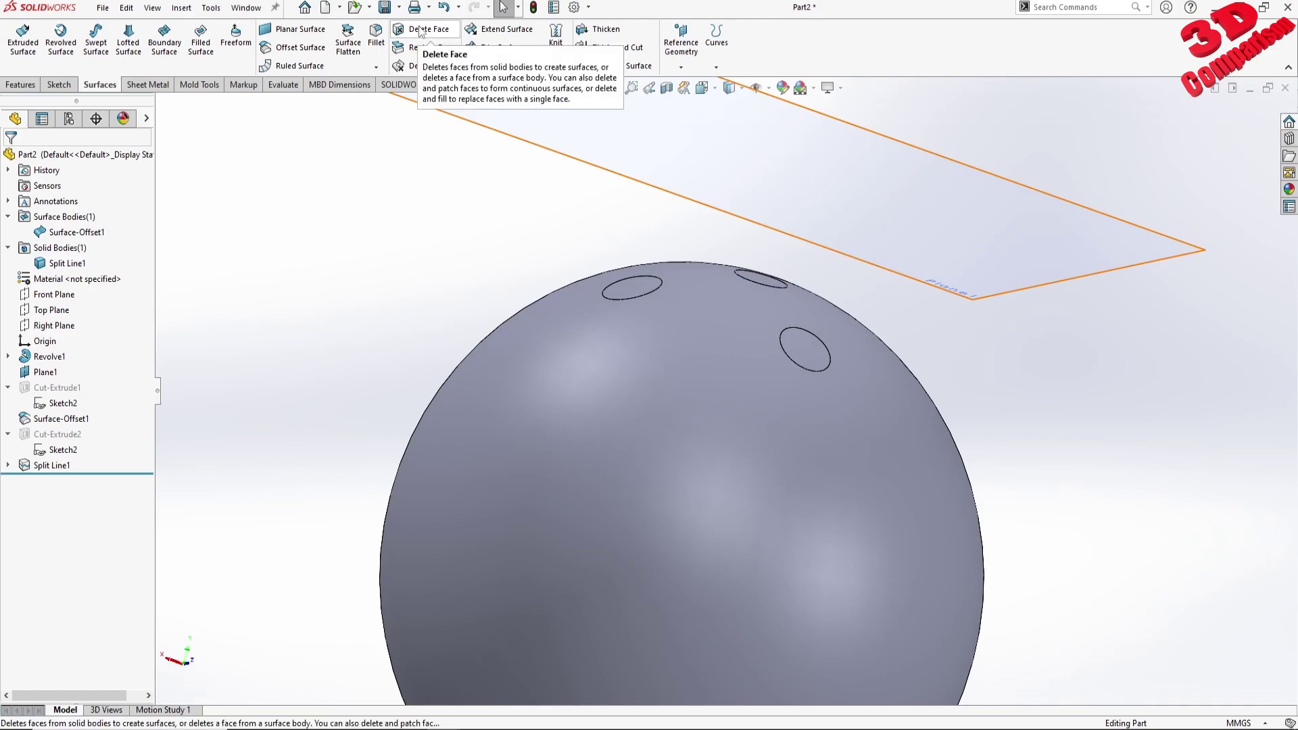
right_click(639, 284)
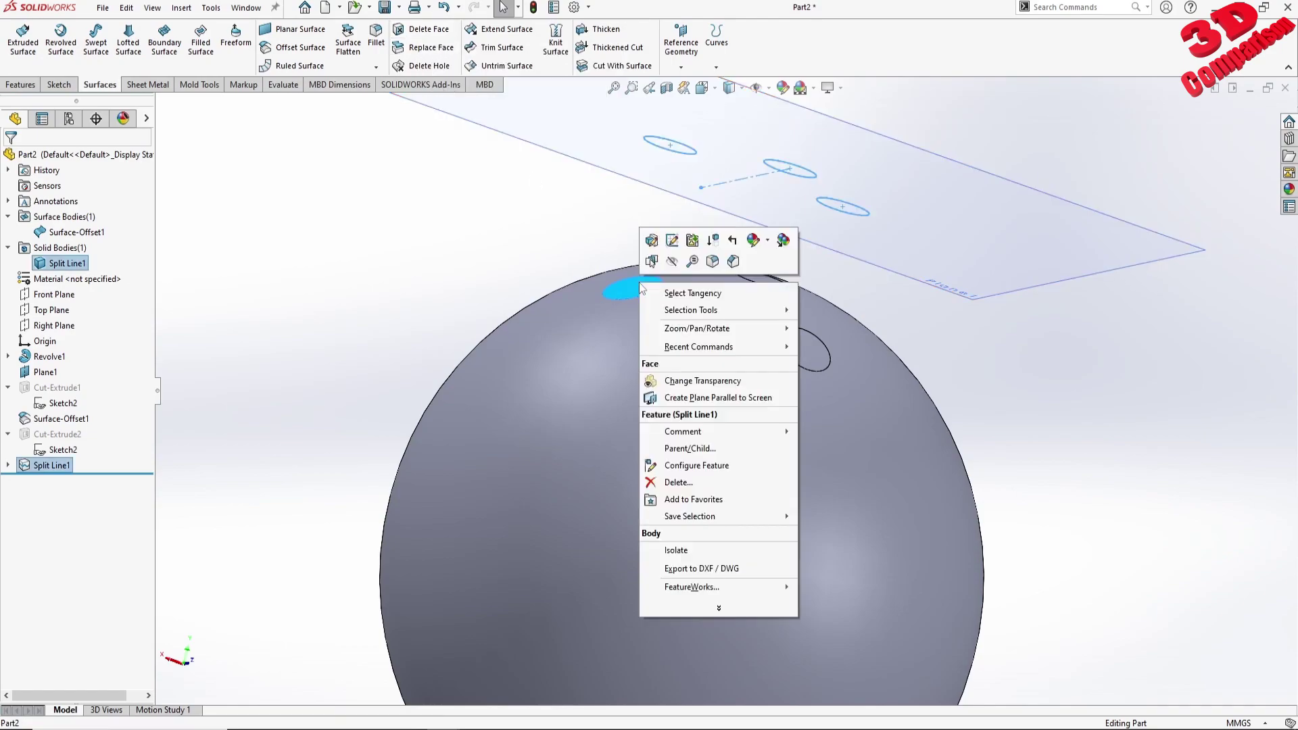
left_click(719, 608)
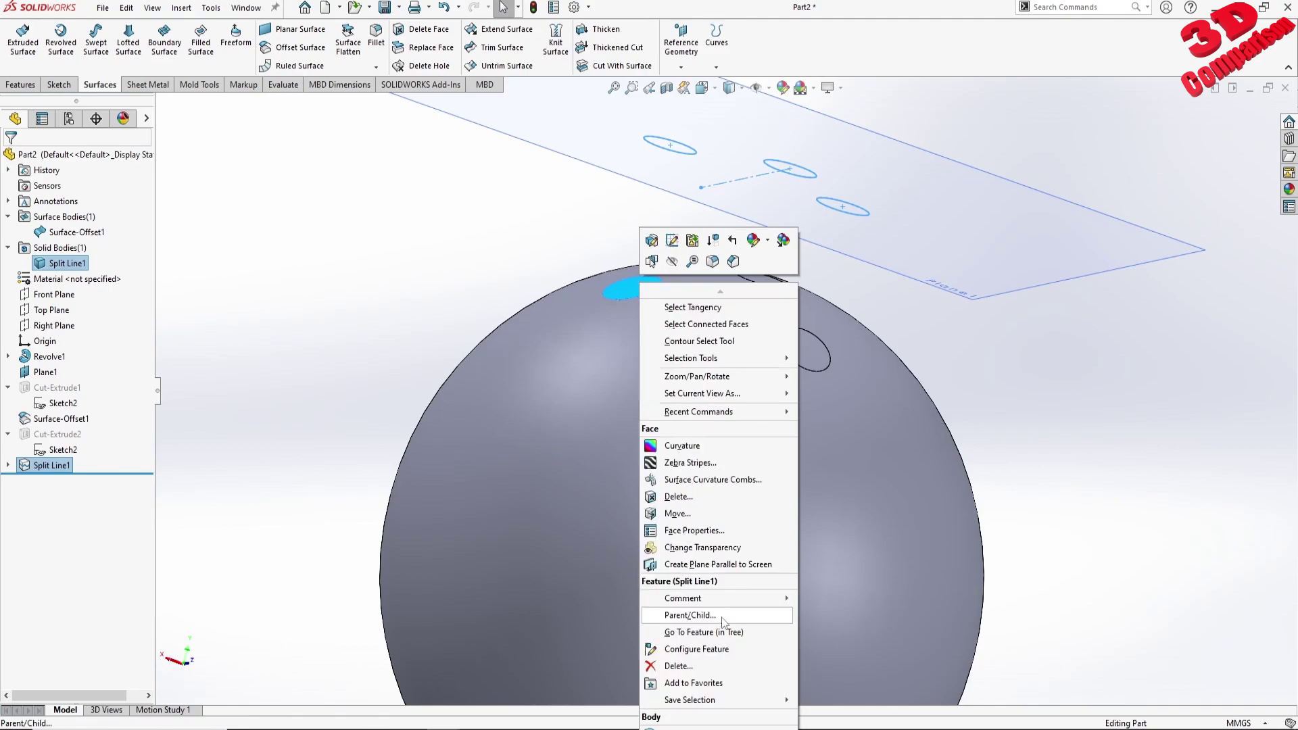
left_click(677, 497)
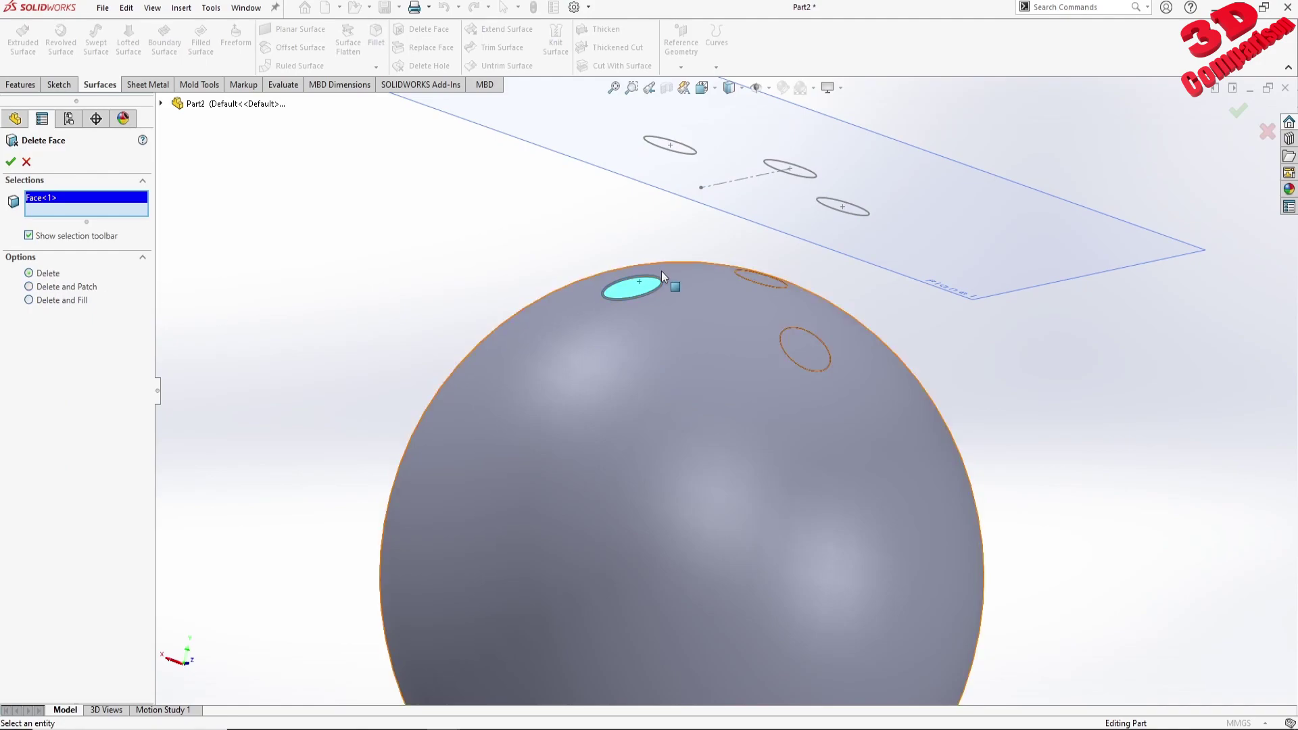
scroll(656, 284, "down", 3)
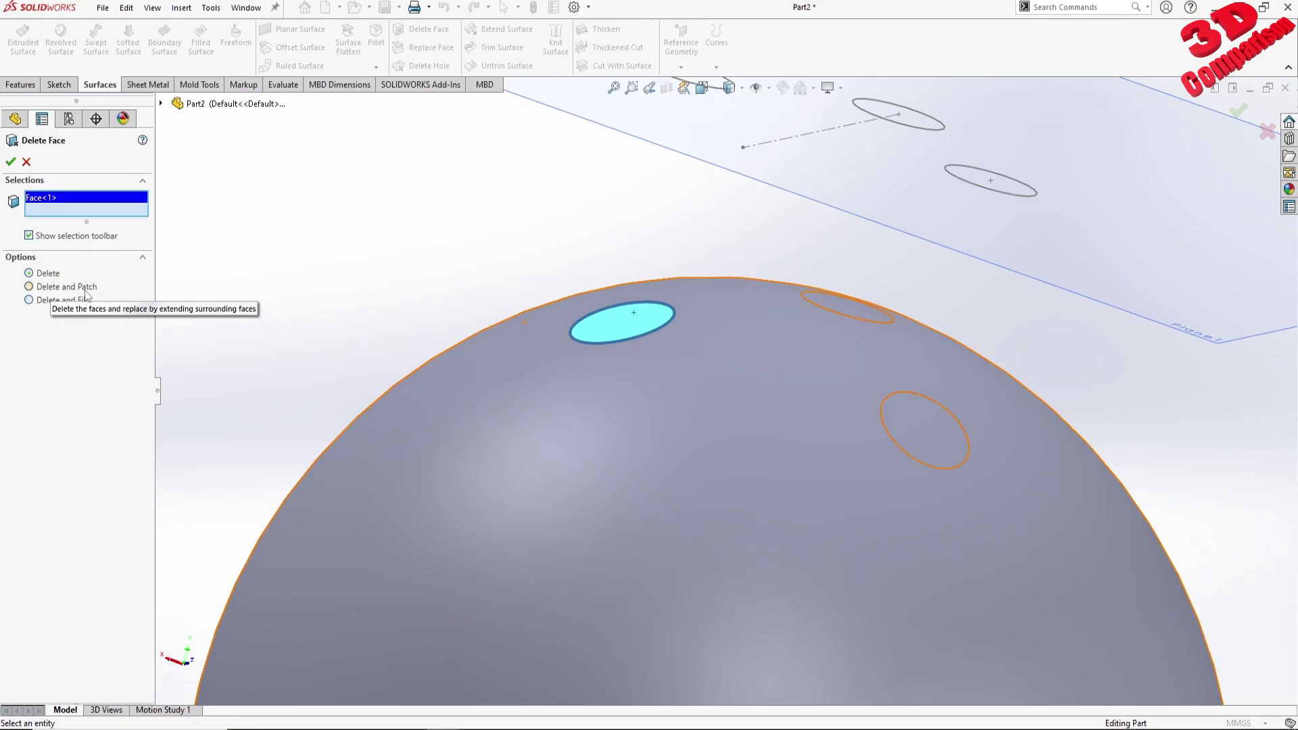
left_click(16, 164)
Delete the other two upper circular faces from the ball using Delete Face with the Delete option
scroll(619, 341, "up", 3)
left_click(420, 29)
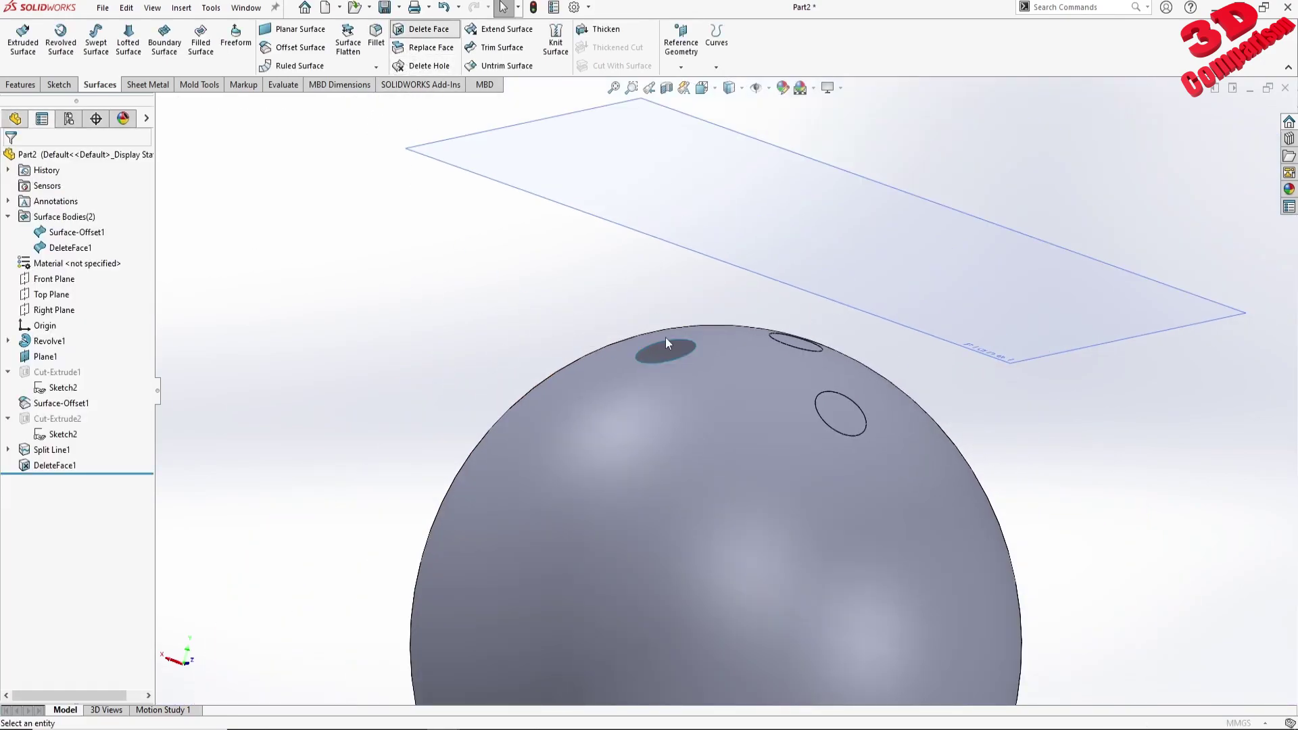
left_click(845, 415)
left_click(799, 344)
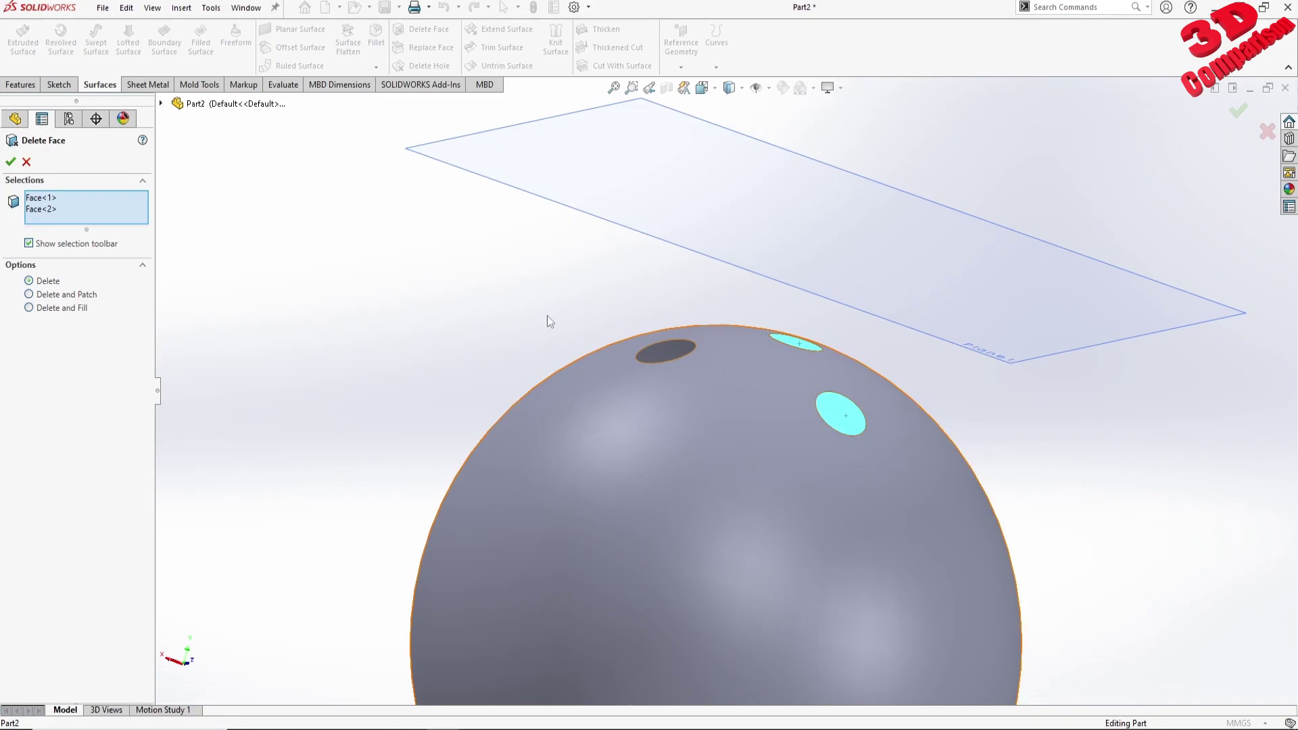
left_click(11, 162)
Hide Plane1 above the ball
scroll(788, 412, "up", 2)
middle_click_drag(789, 412, 788, 465)
left_click(1036, 226)
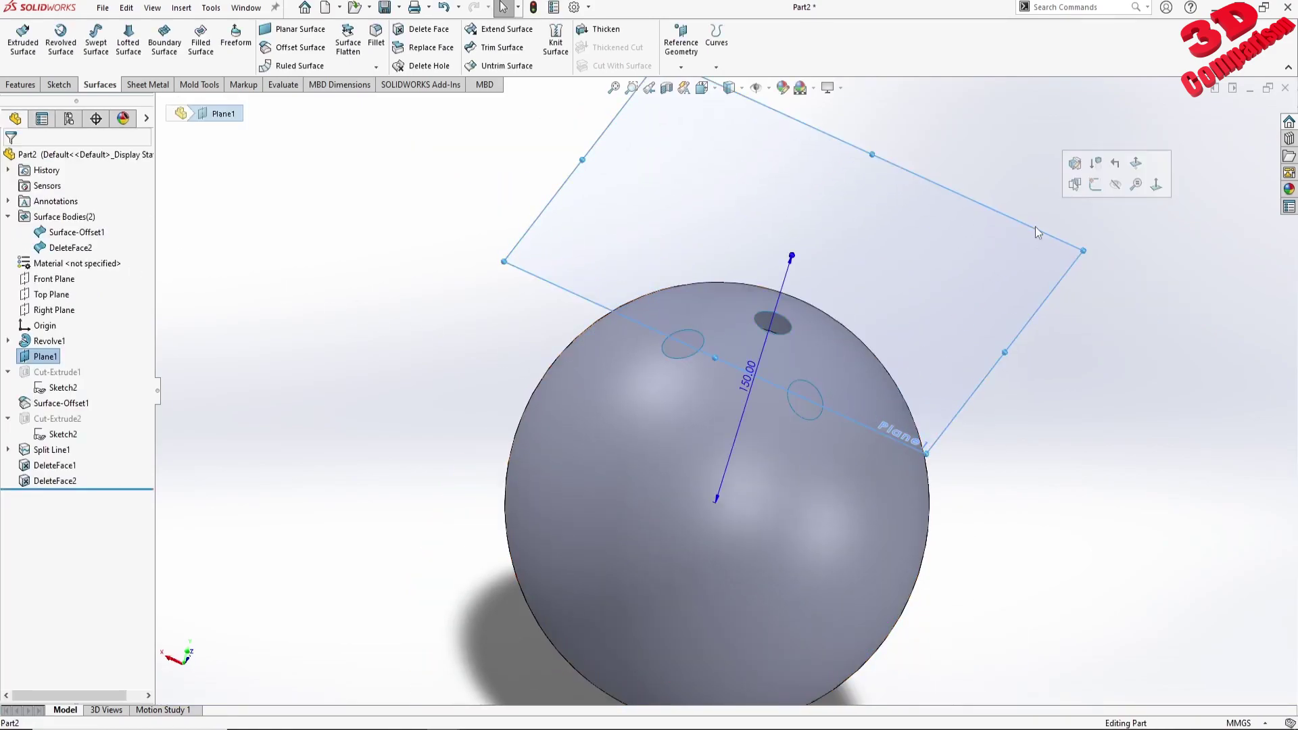
left_click(1117, 184)
Examine the three openings in the outer shell and highlight the Surface-Offset1 body through them
scroll(822, 300, "up", 3)
mouse_move(822, 300)
middle_mouse_down()
mouse_move(809, 344)
mouse_move(802, 314)
middle_mouse_up()
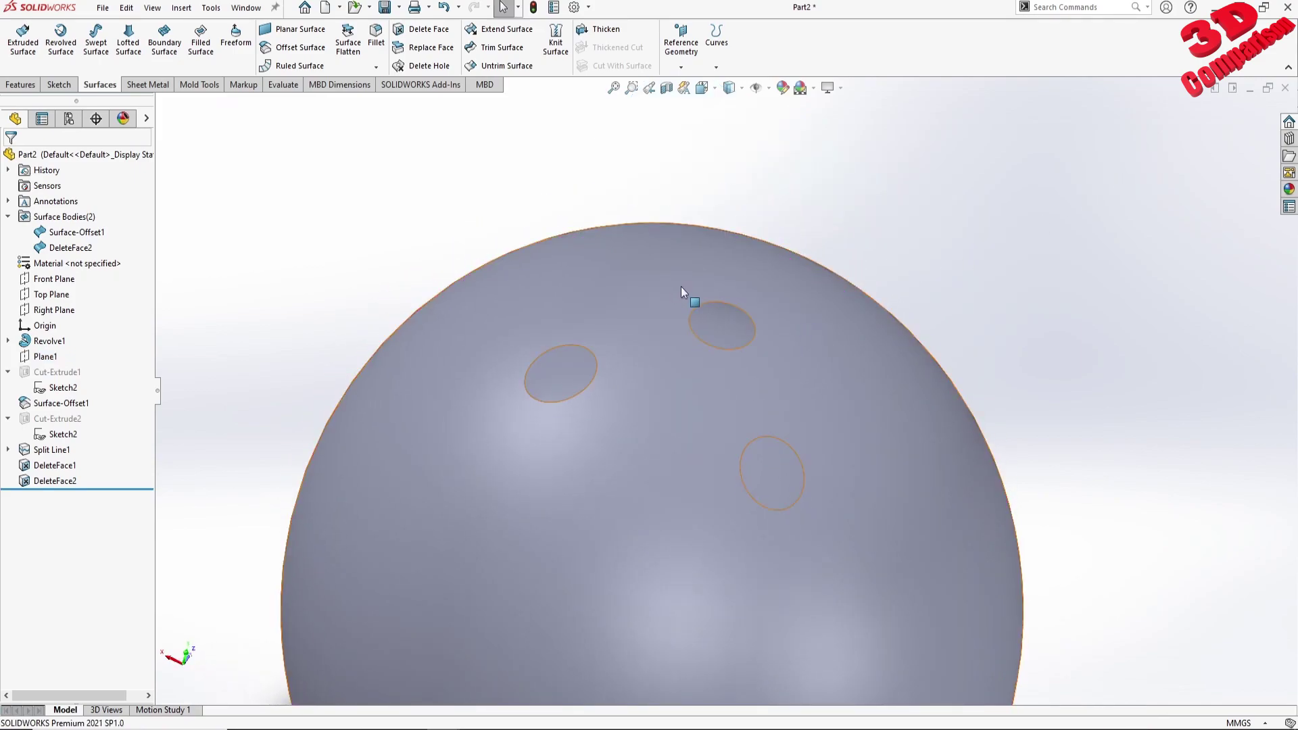
scroll(710, 394, "up", 3)
middle_click_drag(714, 403, 708, 321)
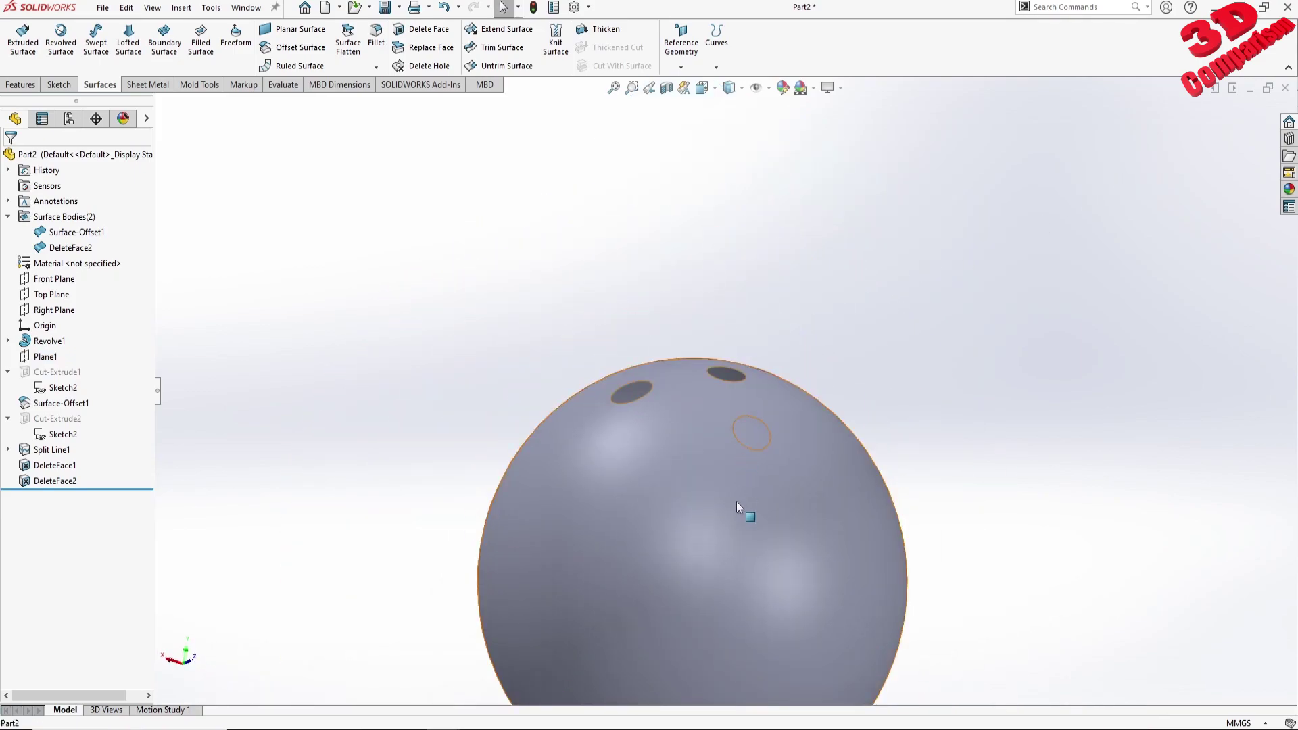
left_click(71, 234)
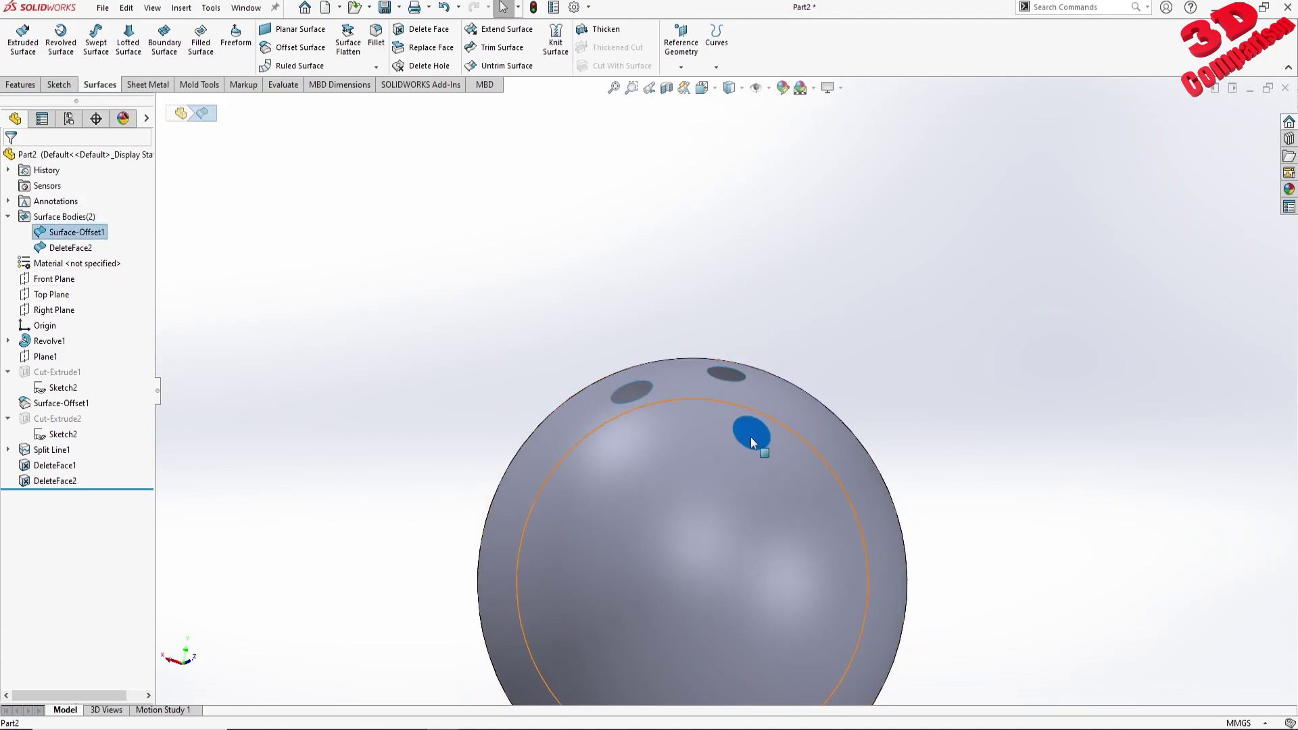
scroll(725, 490, "up", 3)
middle_click_drag(725, 489, 710, 443)
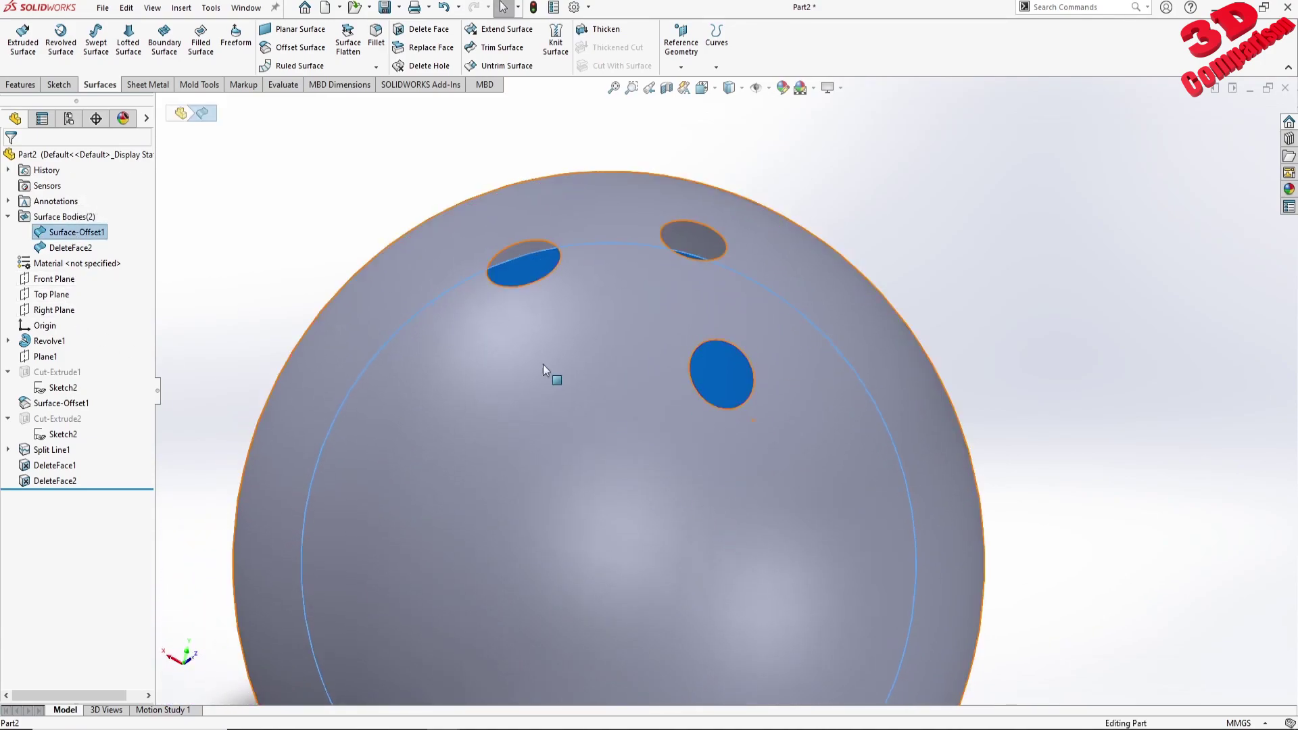
scroll(599, 411, "up", 3)
left_click(424, 238)
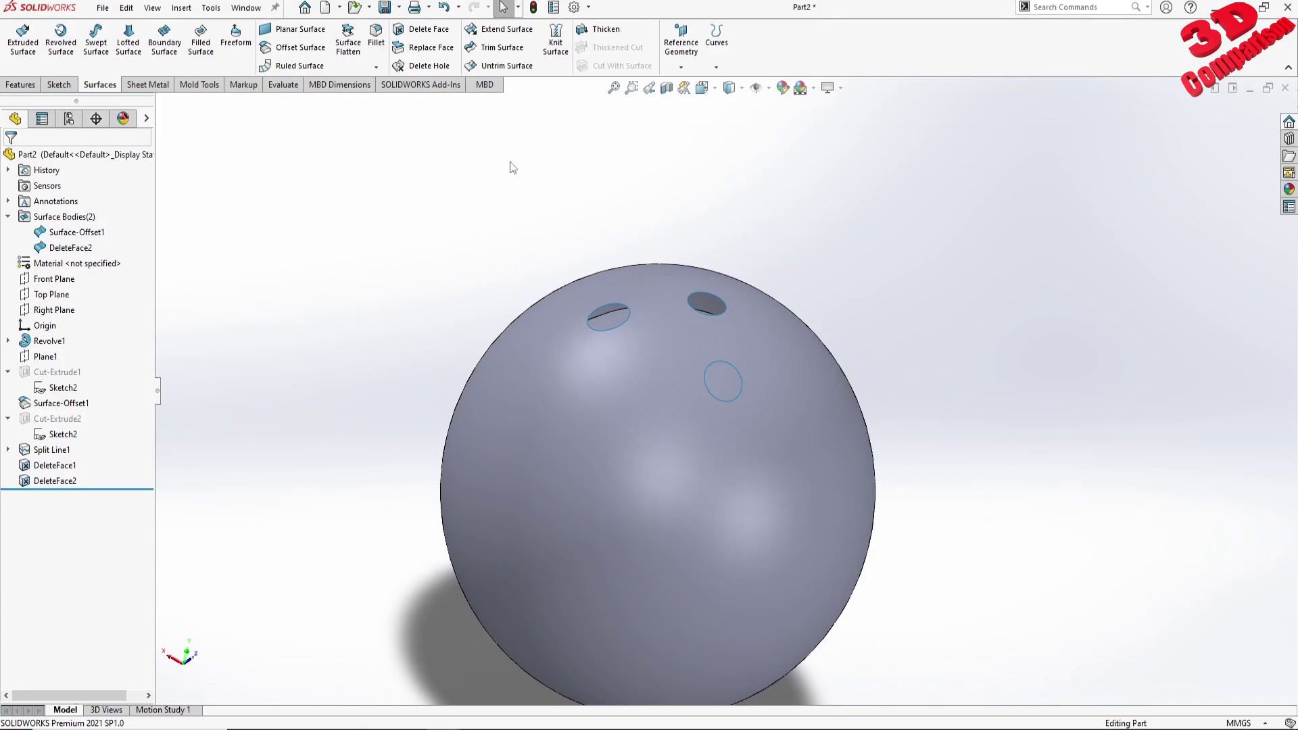
left_click(21, 84)
left_click(578, 65)
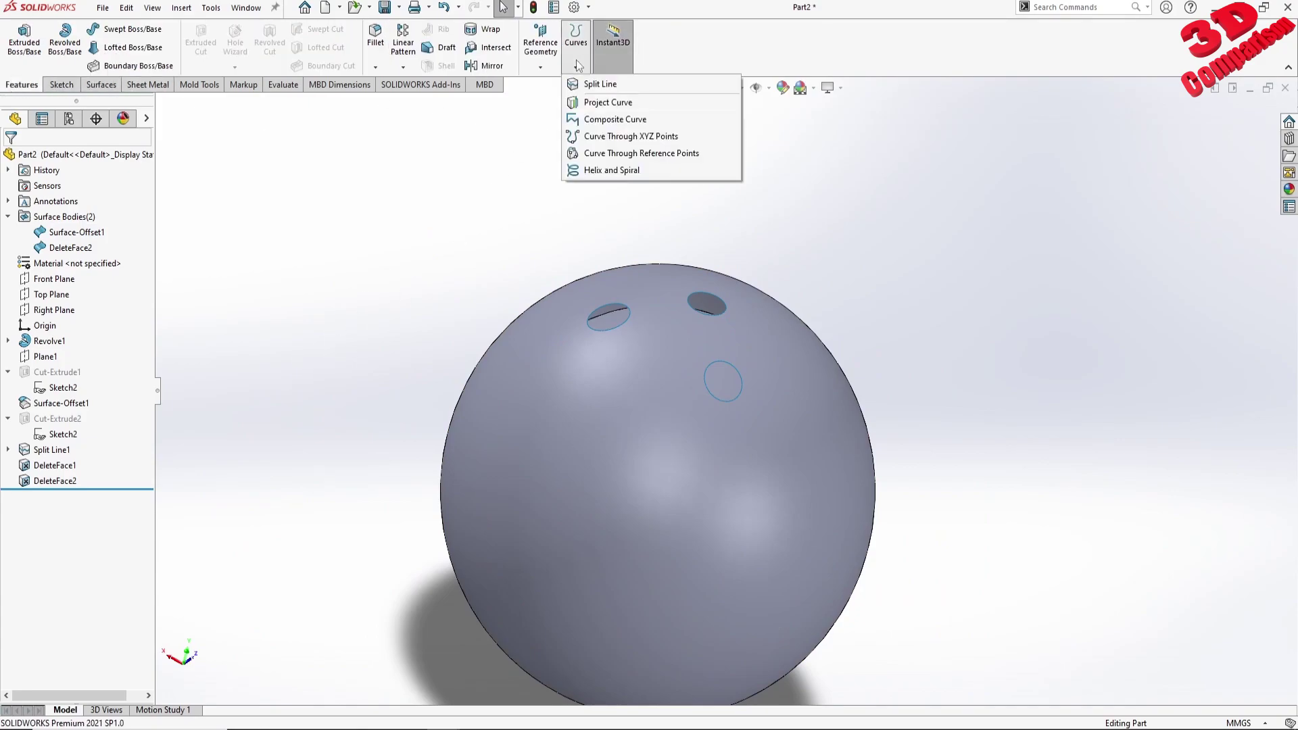
left_click(601, 84)
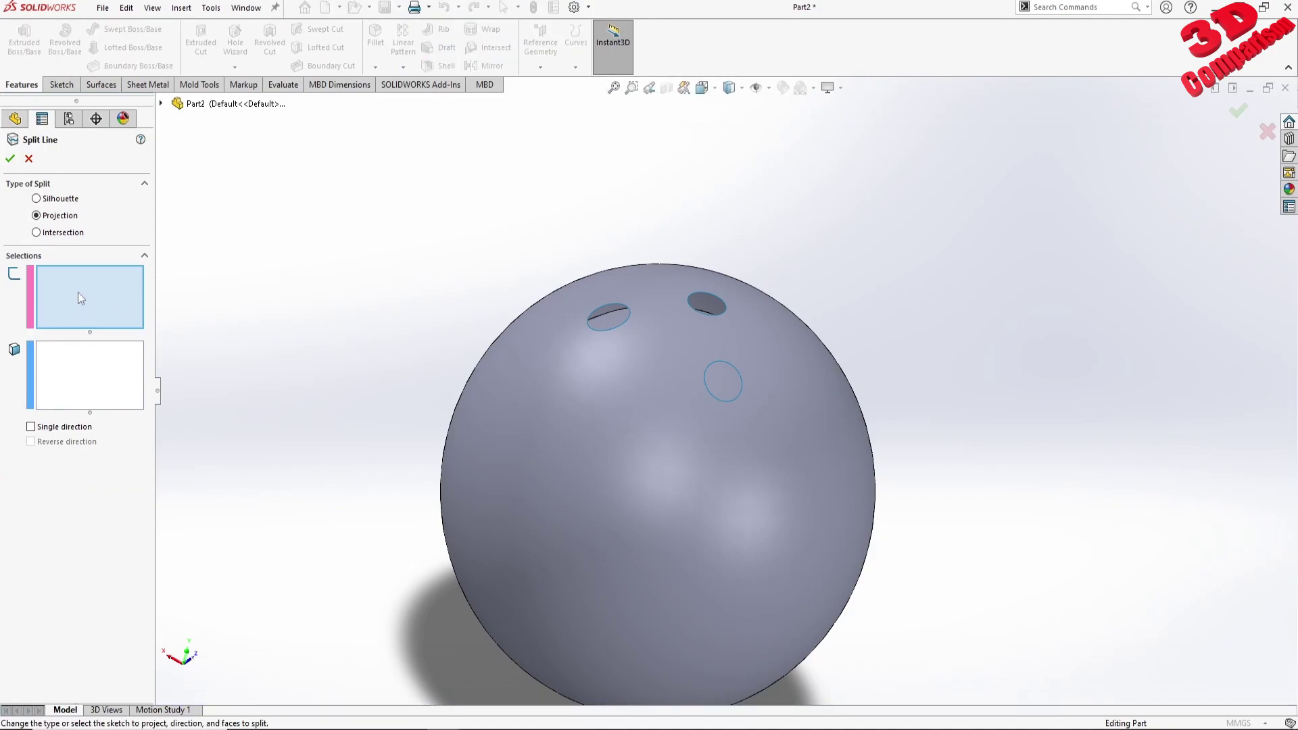
left_click(160, 103)
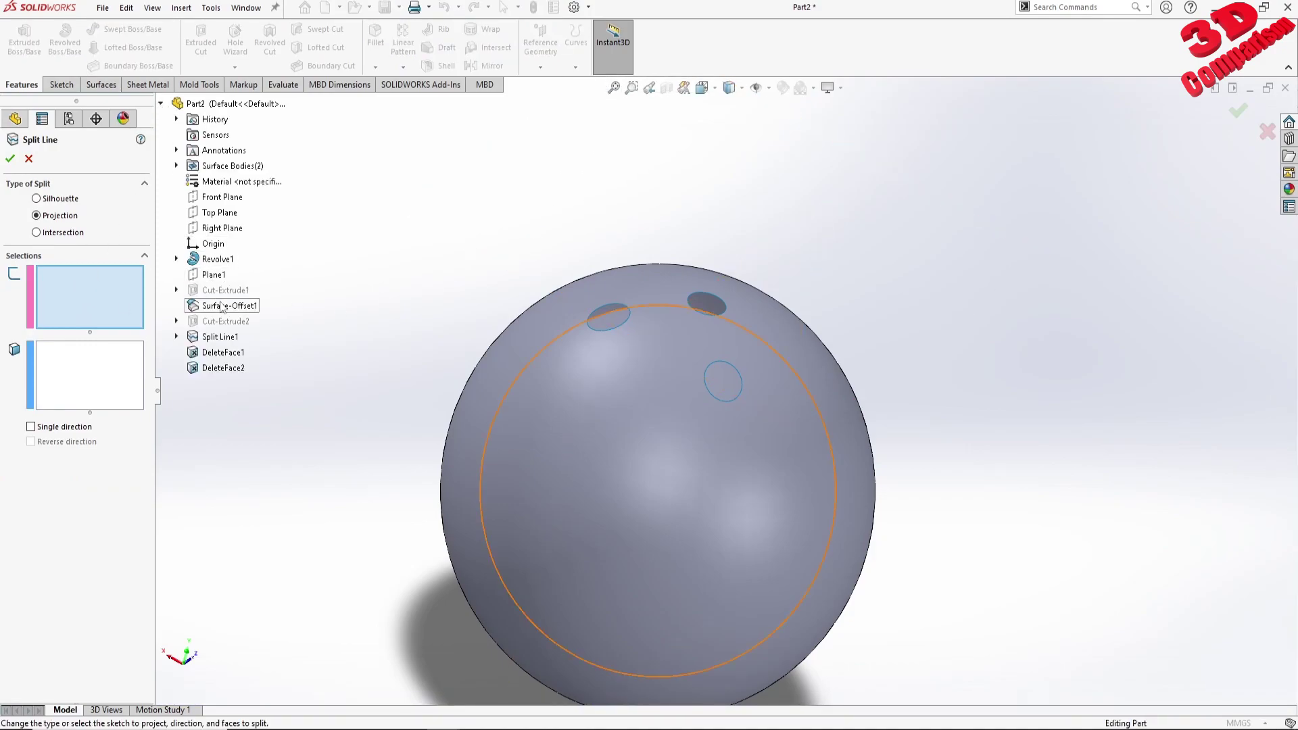
left_click(177, 290)
left_click(232, 306)
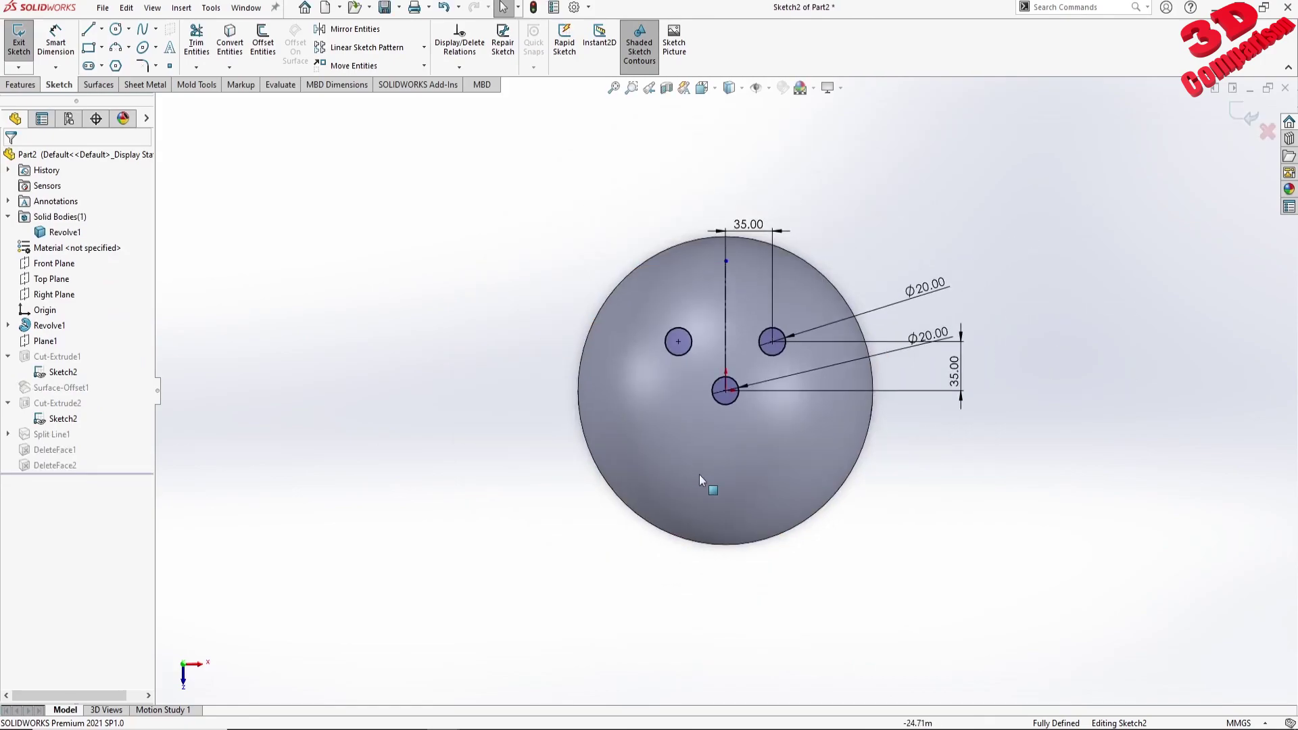
middle_click_drag(700, 474, 748, 264)
left_click(1245, 115)
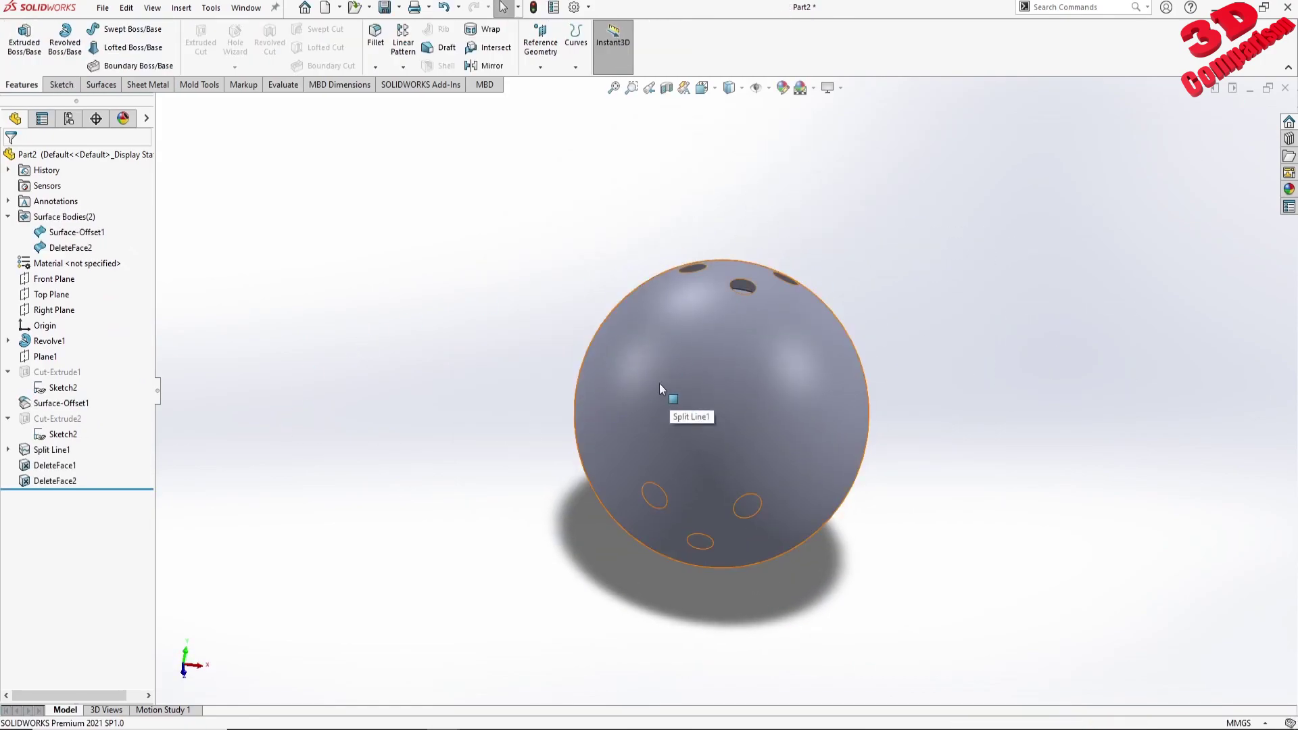
Project Sketch2 onto the inner offset spherical surface as a Split Line of the Projection type
left_click(576, 40)
left_click(604, 84)
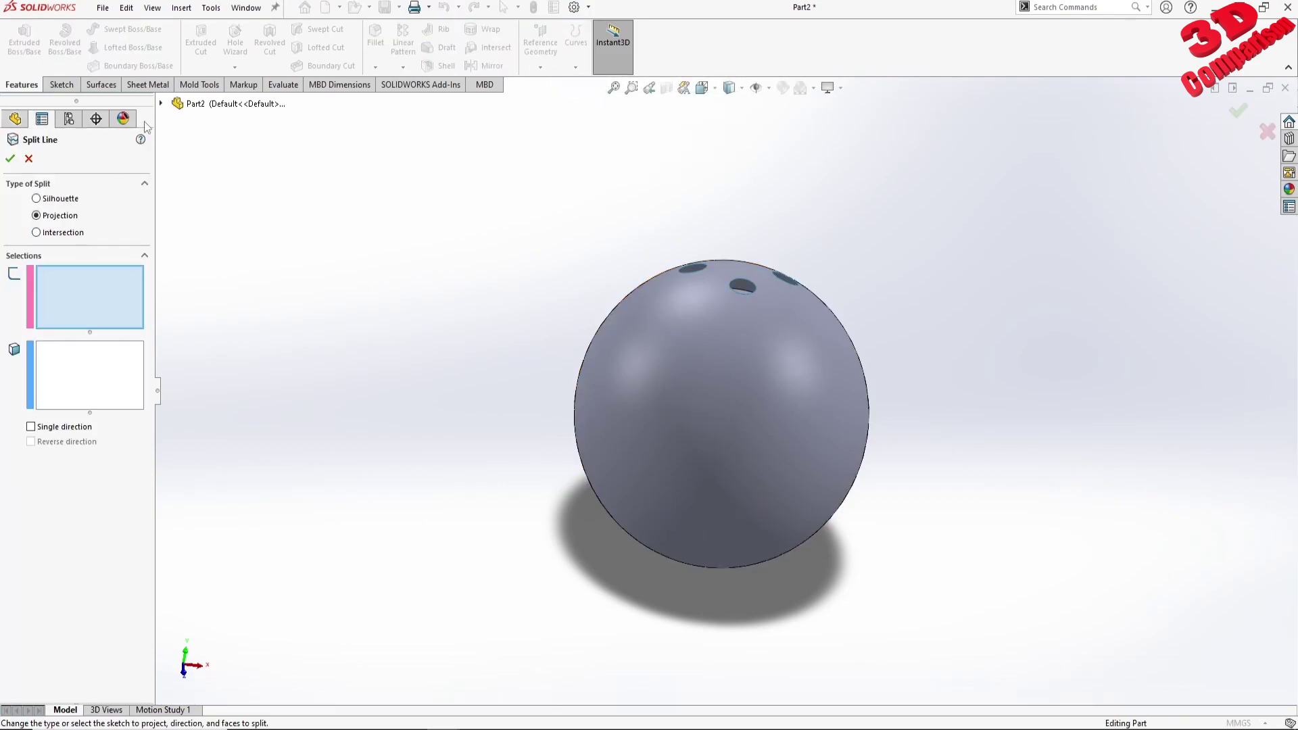
left_click(161, 103)
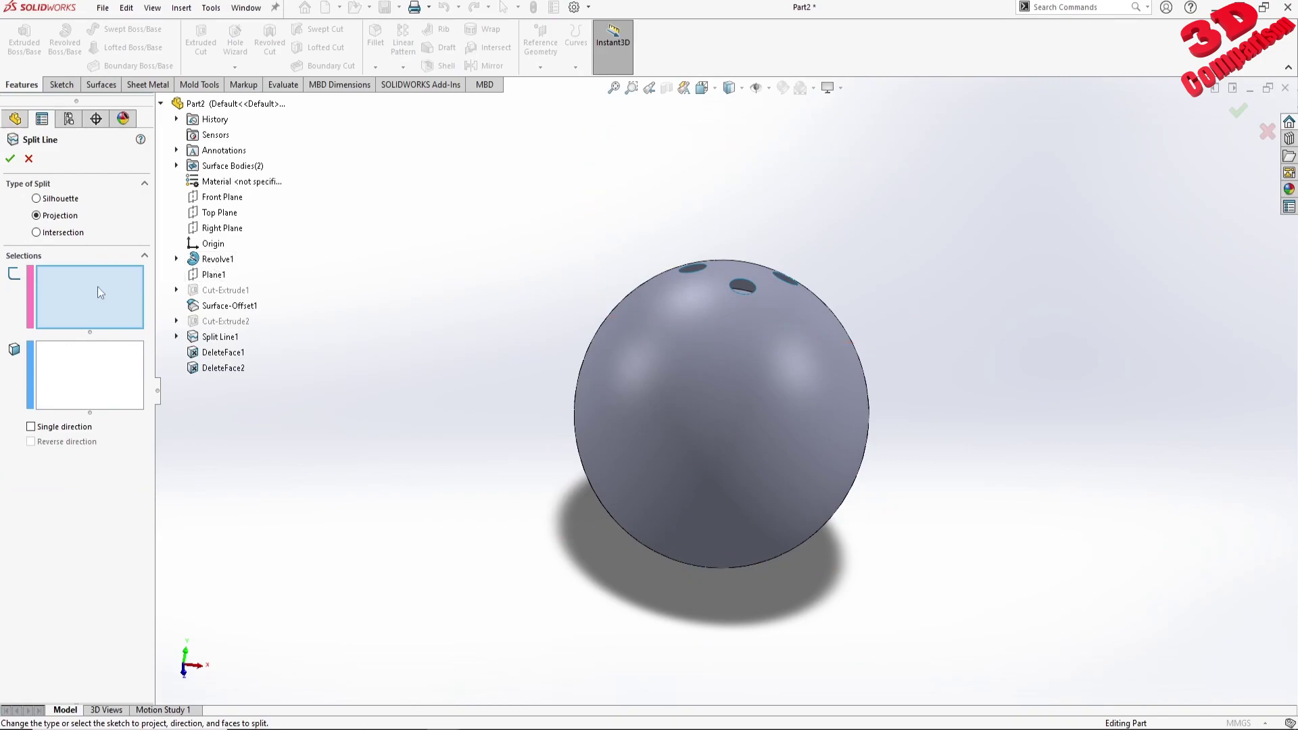
left_click(177, 290)
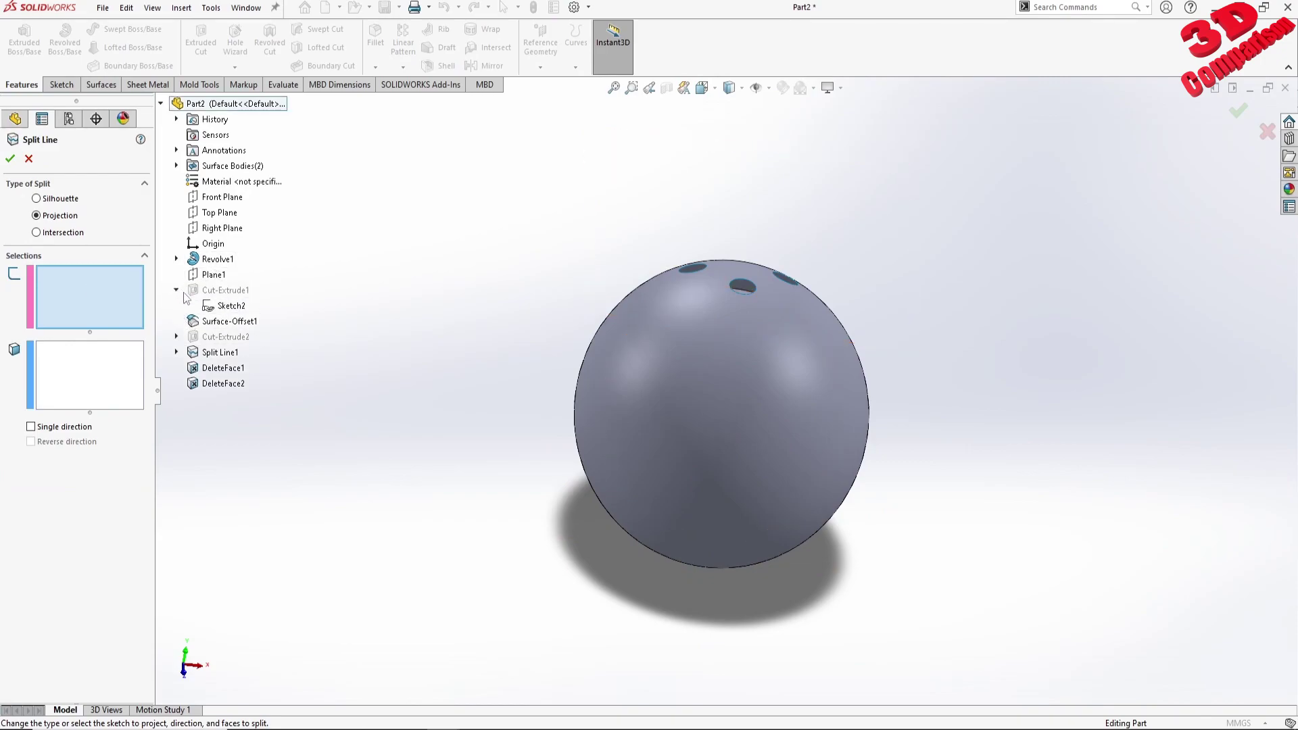
left_click(238, 308)
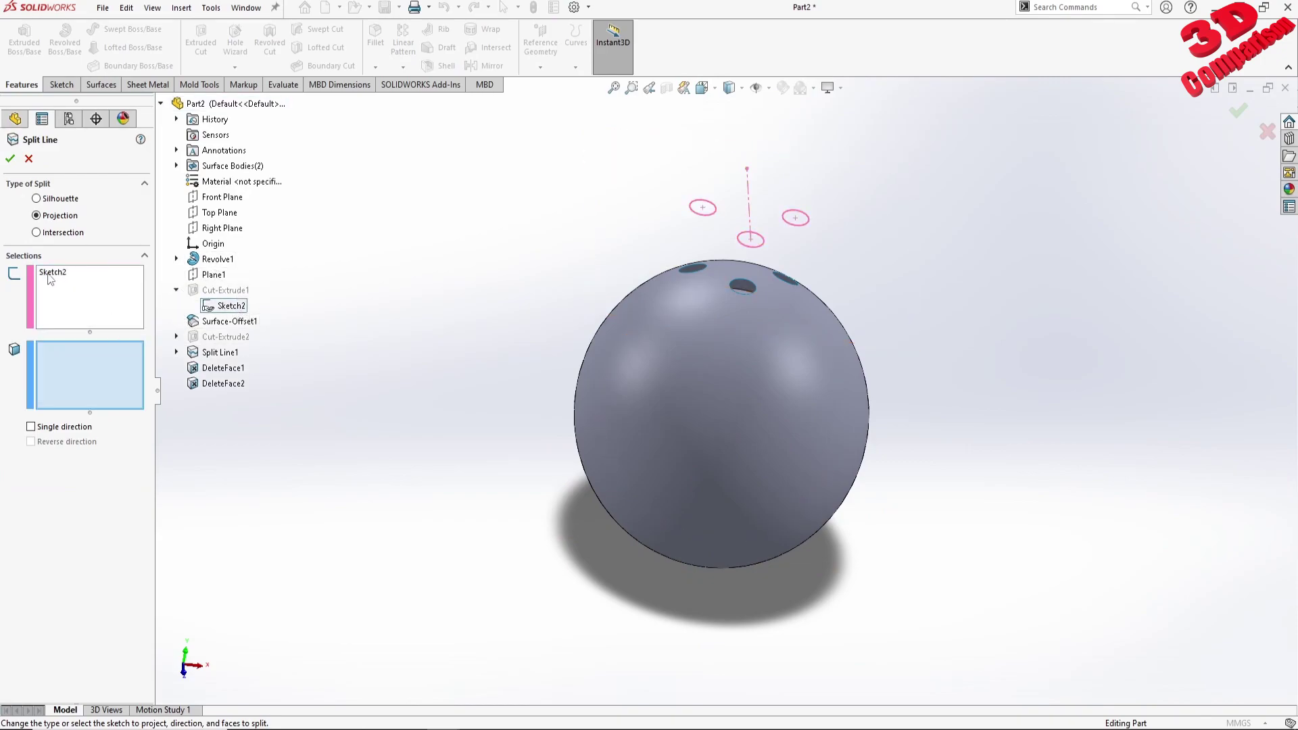
scroll(716, 342, "down", 5)
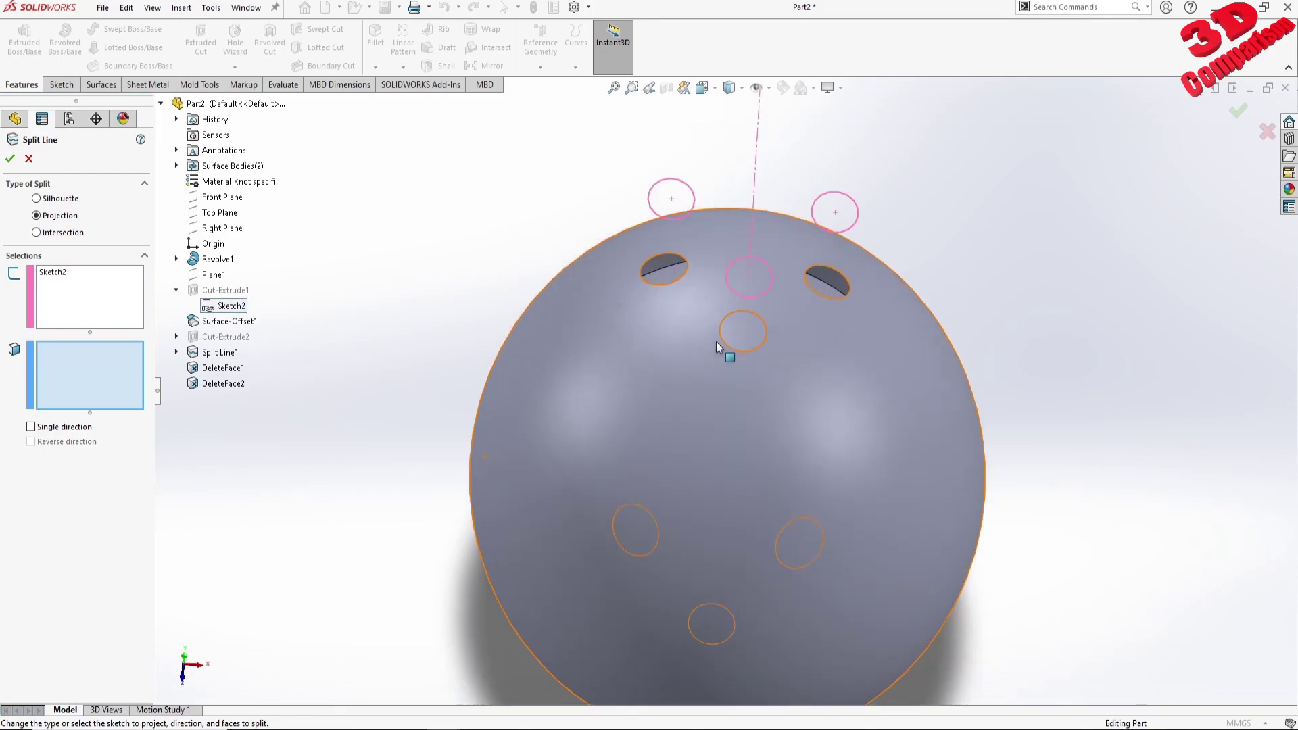
left_click(743, 329)
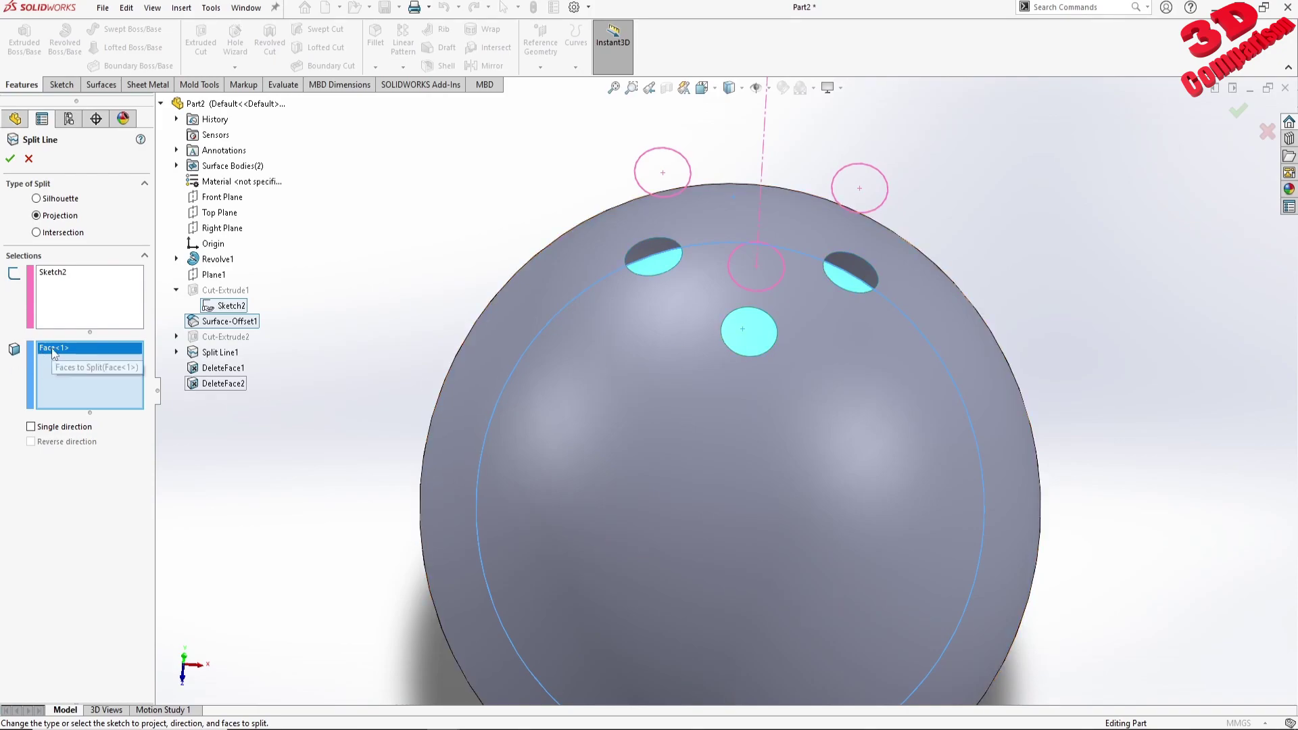
left_click(10, 158)
Highlight the DeleteFace2 and Split Line2 surface bodies in turn and compare the outer openings with the inner circles
middle_click_drag(761, 340, 773, 363)
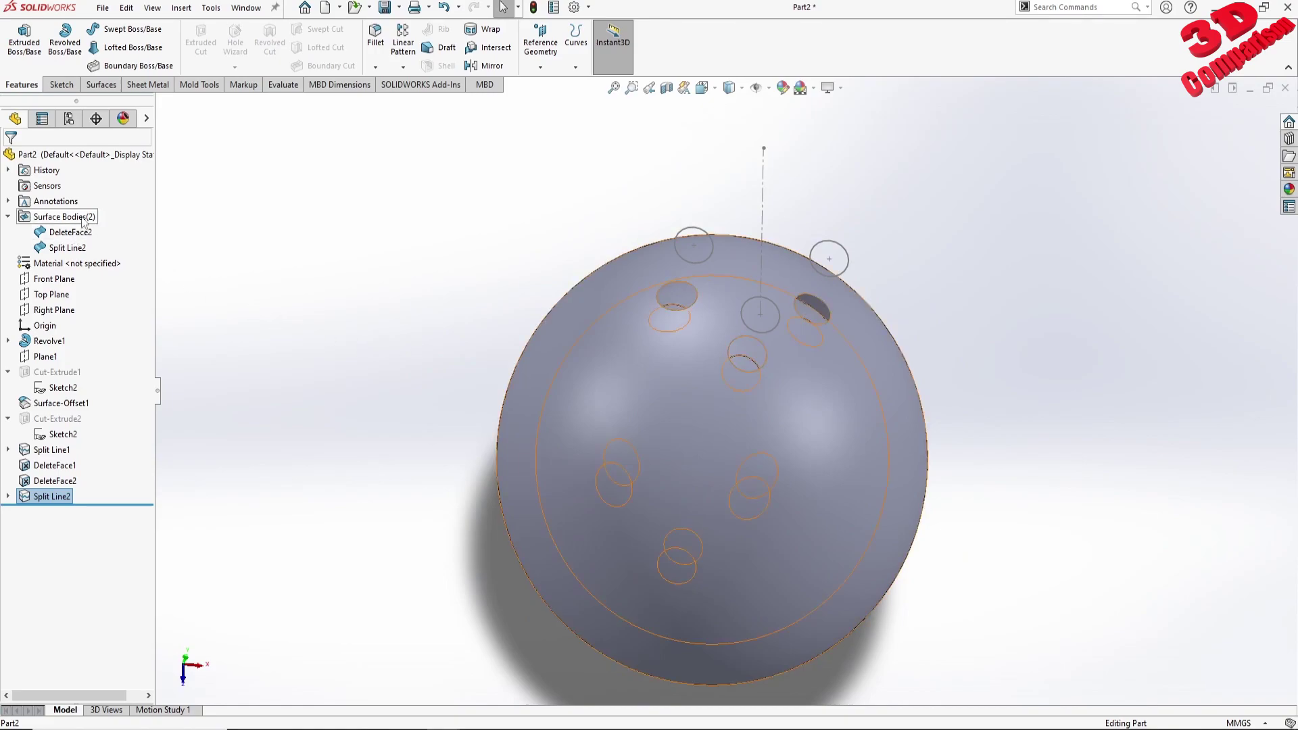
left_click(70, 233)
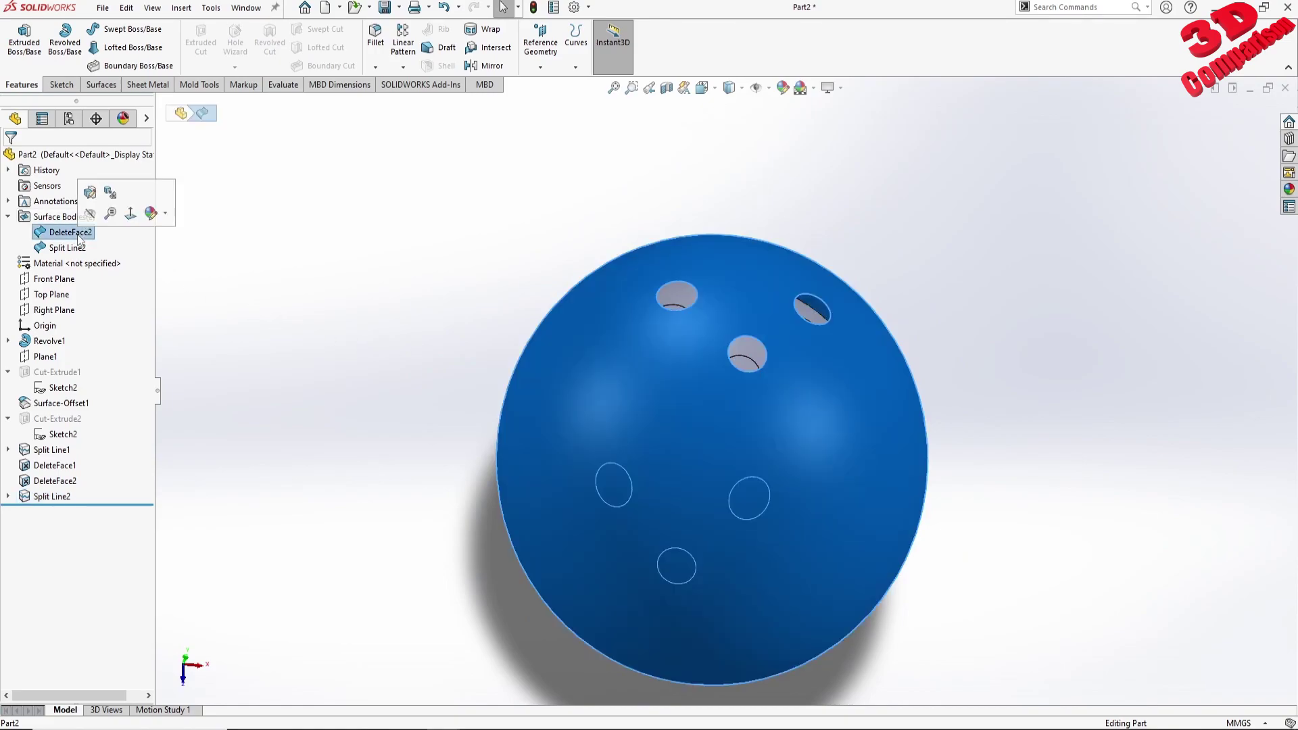
middle_click_drag(848, 431, 690, 309)
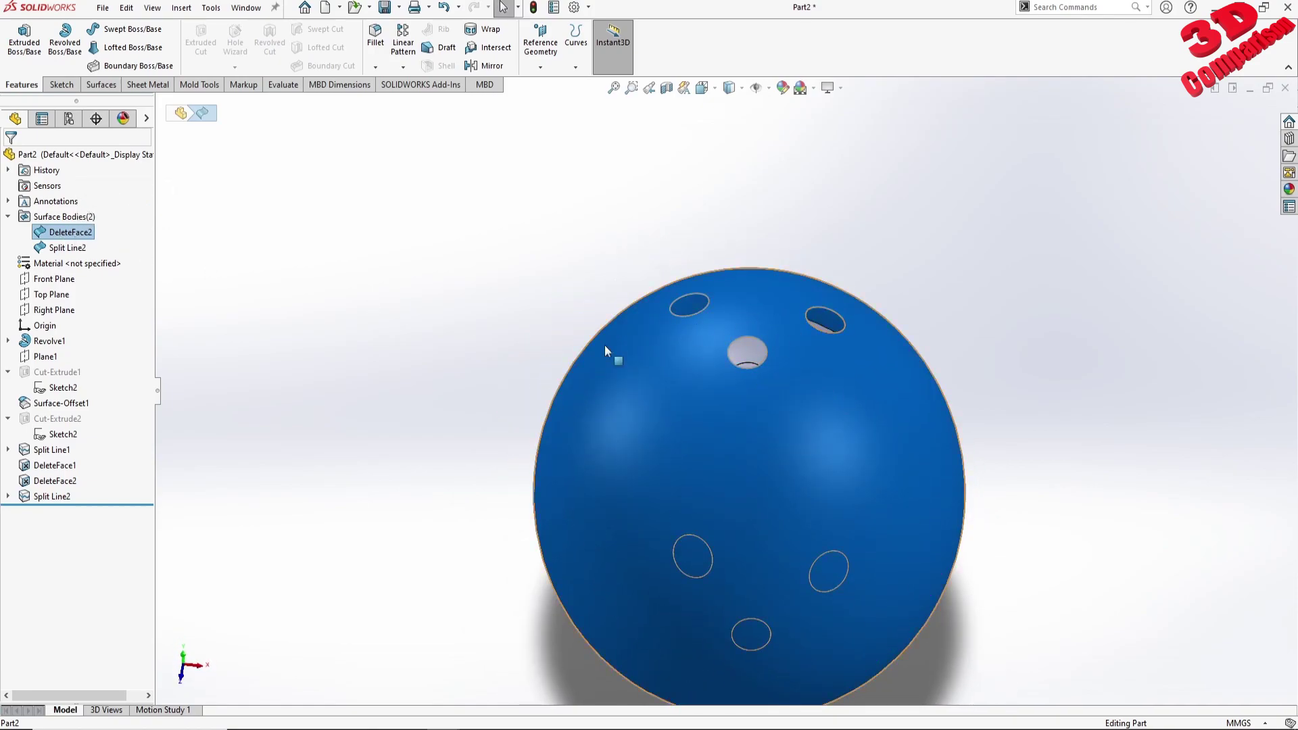
left_click(68, 247)
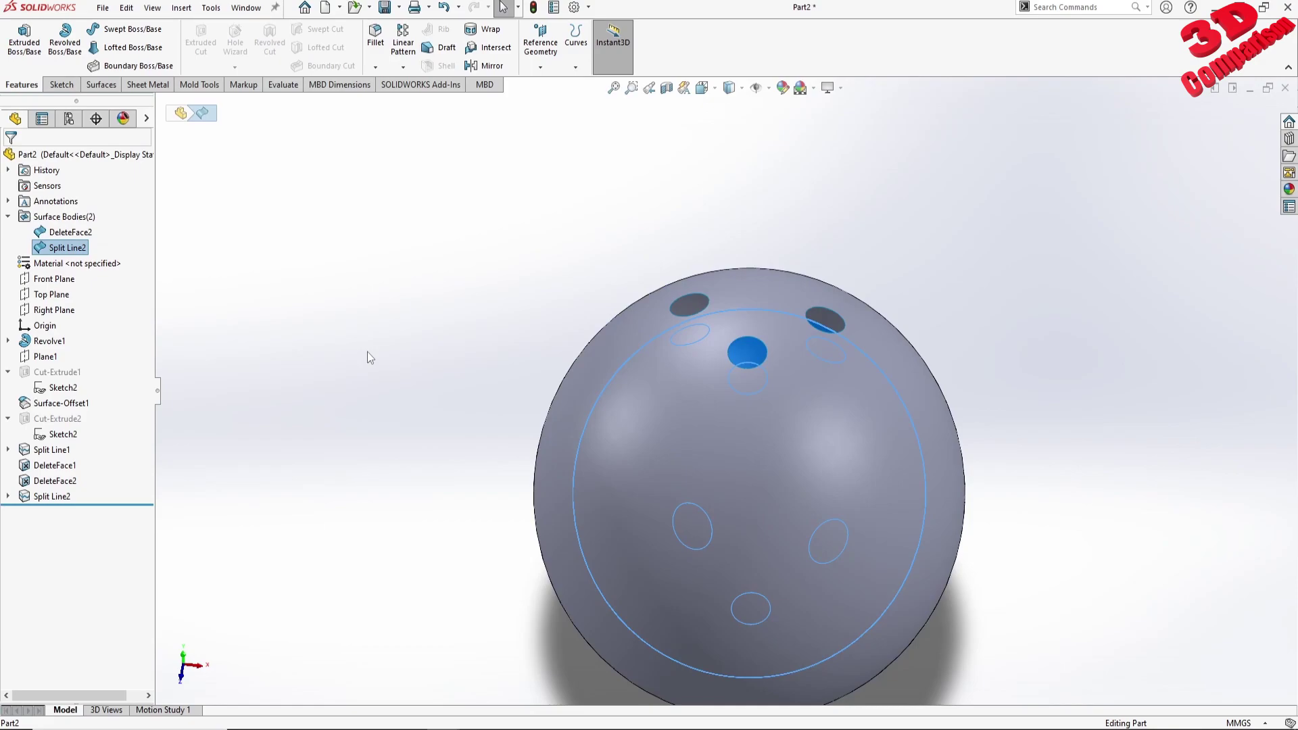
left_click(466, 372)
middle_click_drag(628, 334, 644, 400)
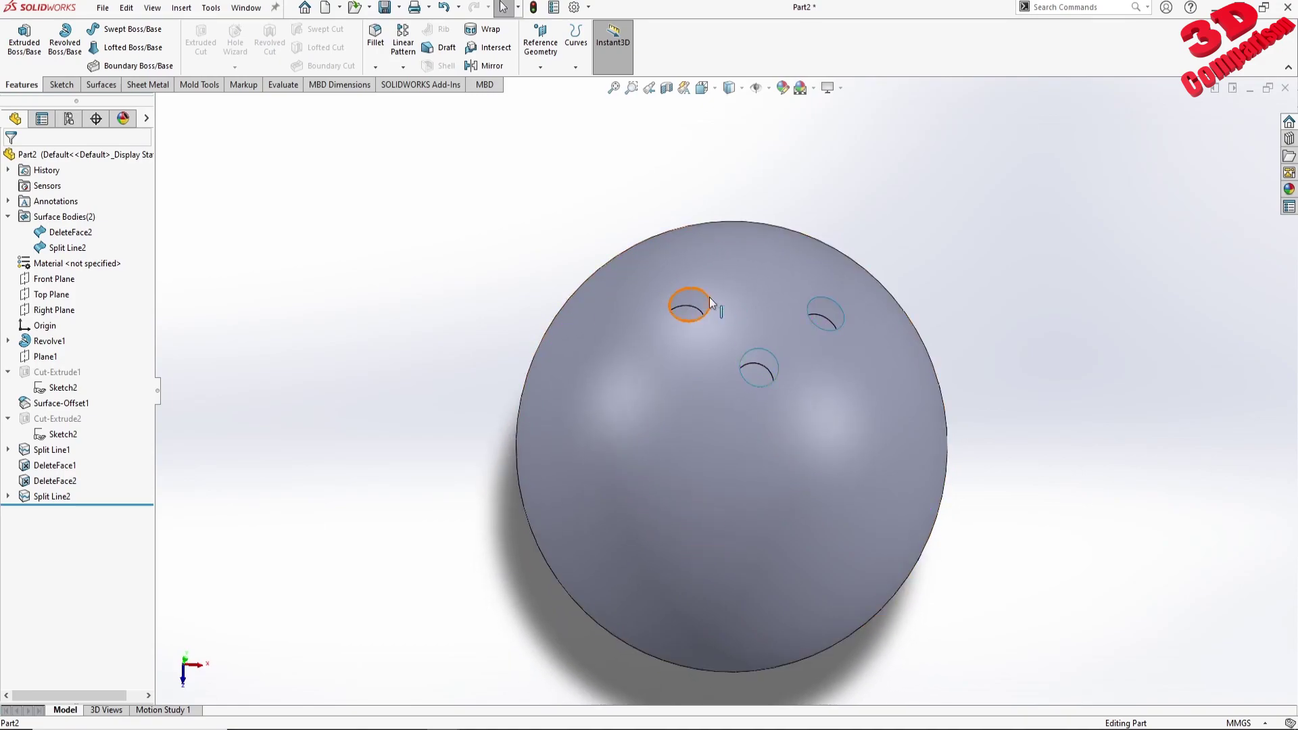
Start a Lofted Surface for the upper-left finger hole, using its outer opening edge and the matching inner circle as profiles
left_click(153, 89)
left_click(100, 84)
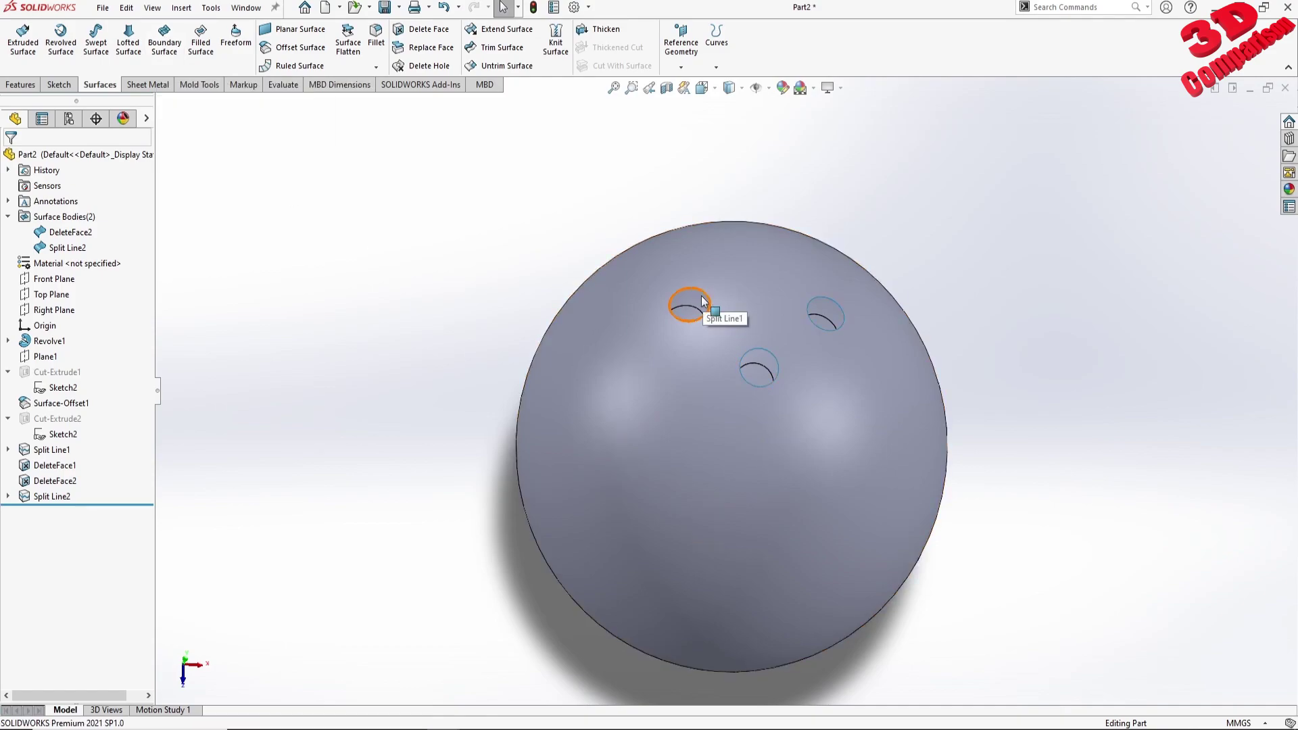
scroll(771, 361, "down", 3)
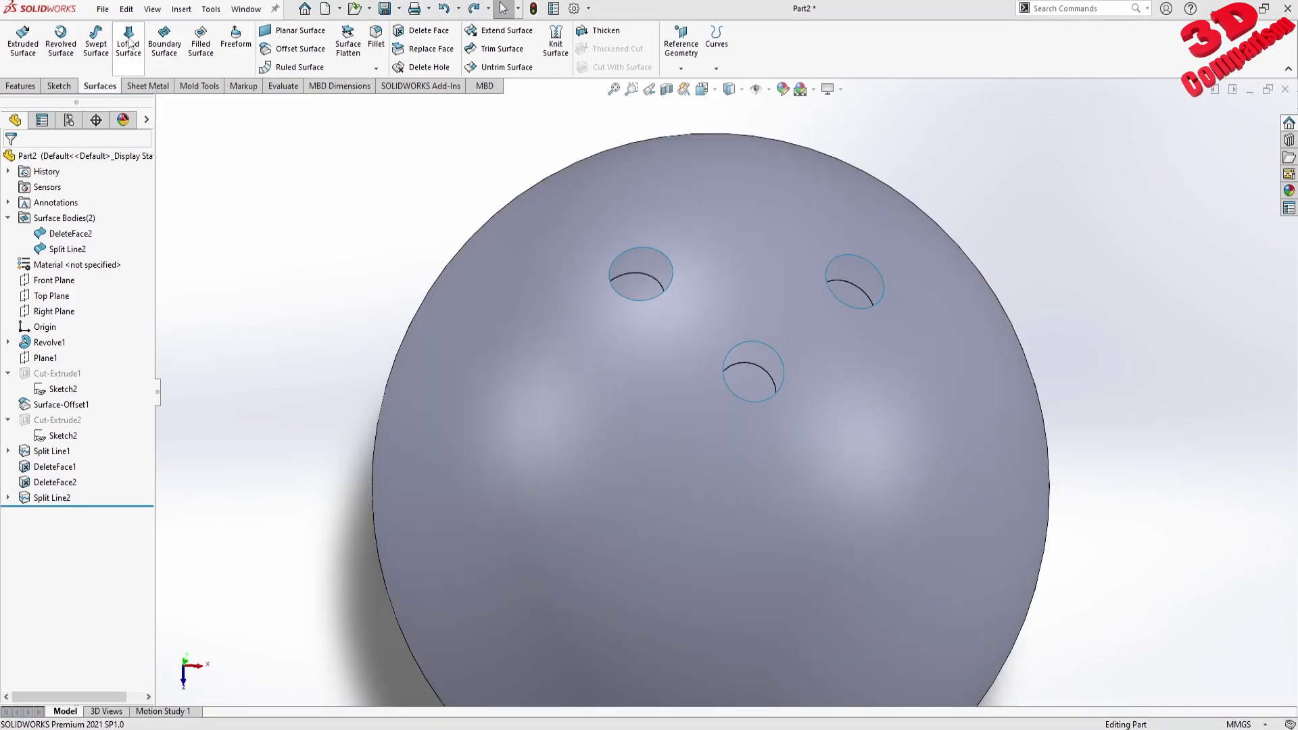
left_click(127, 42)
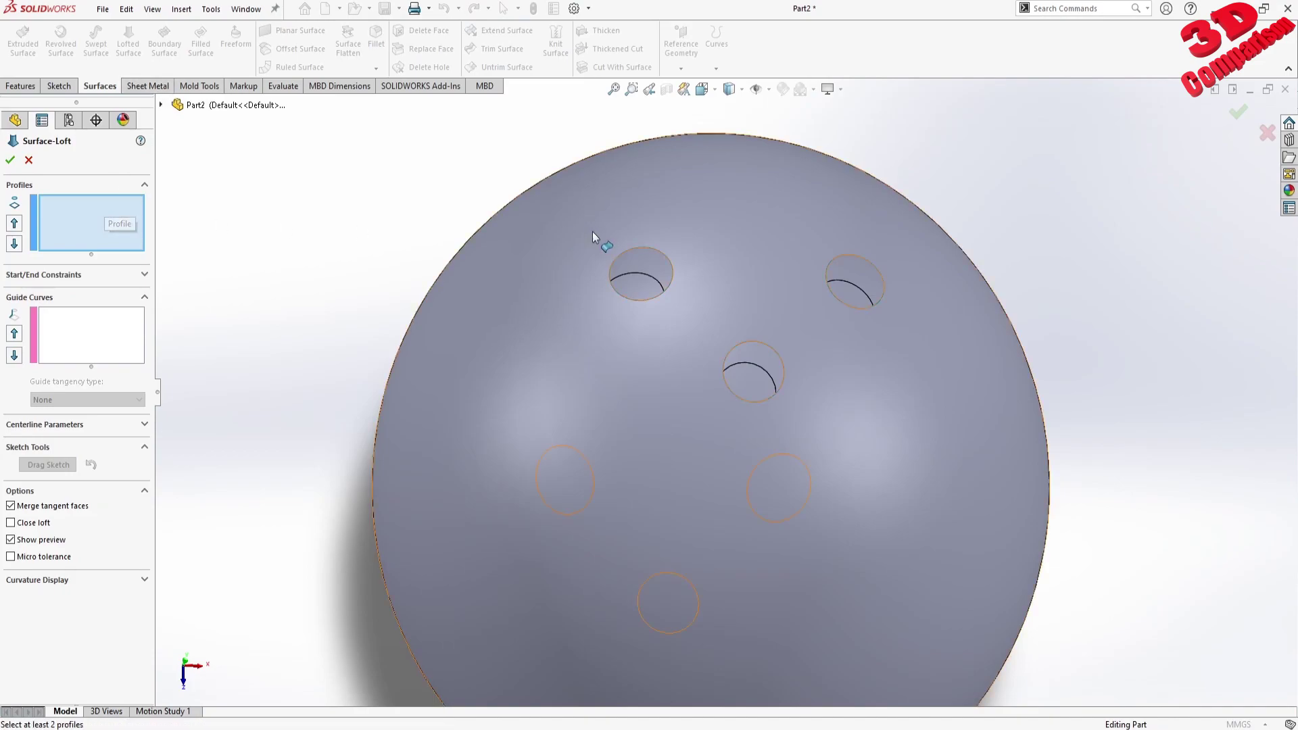
left_click(664, 255)
scroll(663, 257, "down", 3)
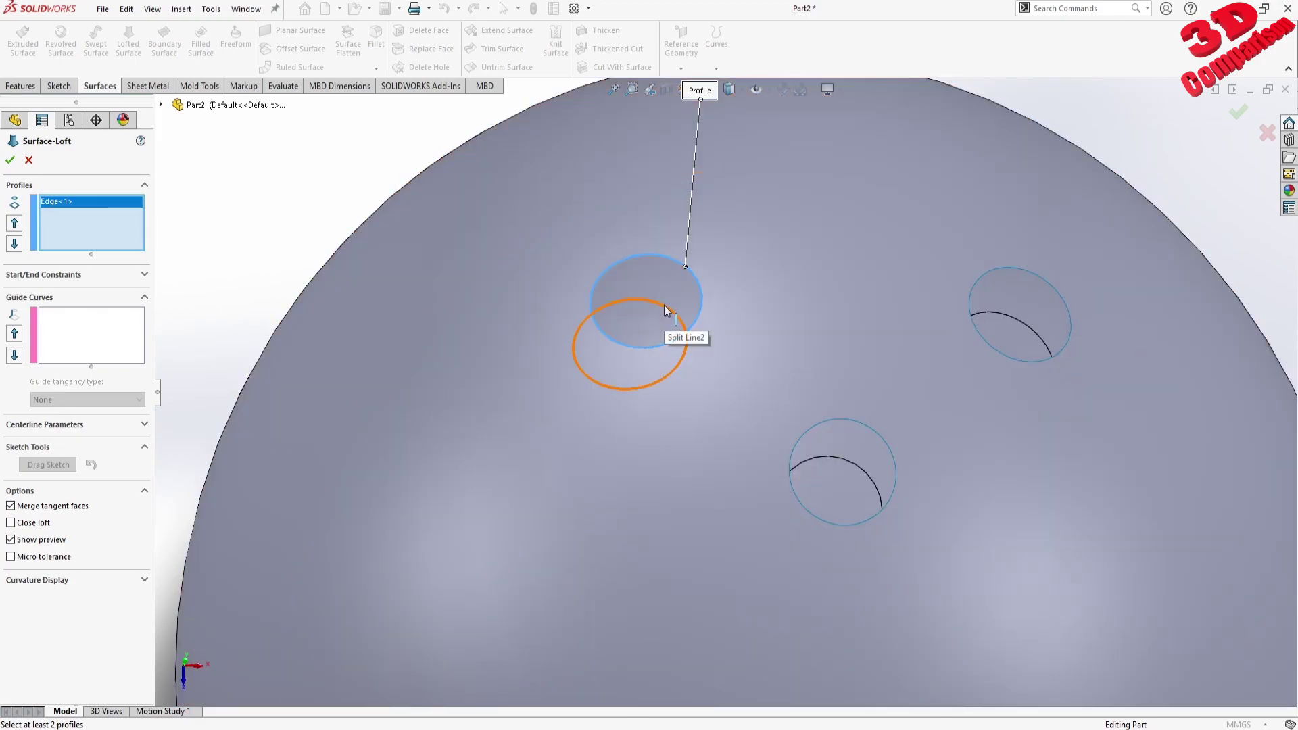
left_click(665, 309)
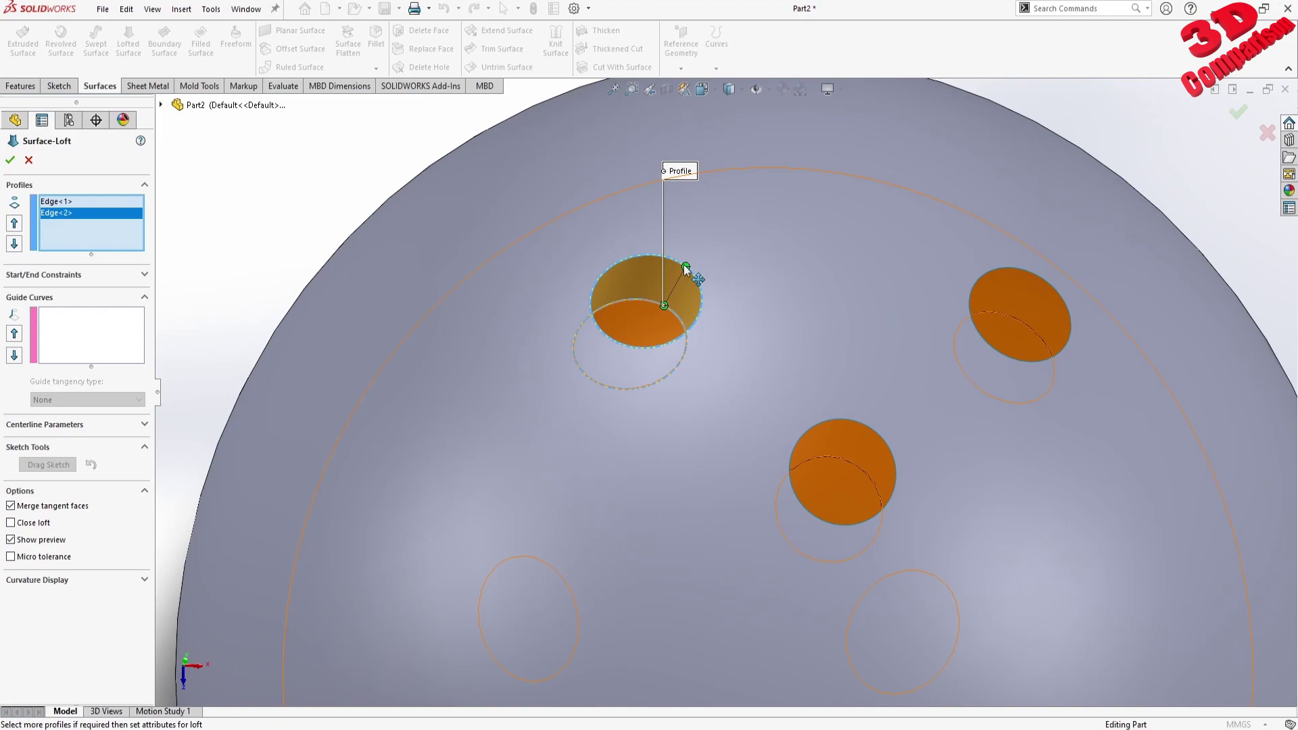
Adjust the outer profile's connector point towards the inner one to straighten the loft preview
left_click_drag(685, 267, 681, 259)
scroll(668, 270, "up", 3)
middle_click_drag(668, 318, 694, 317)
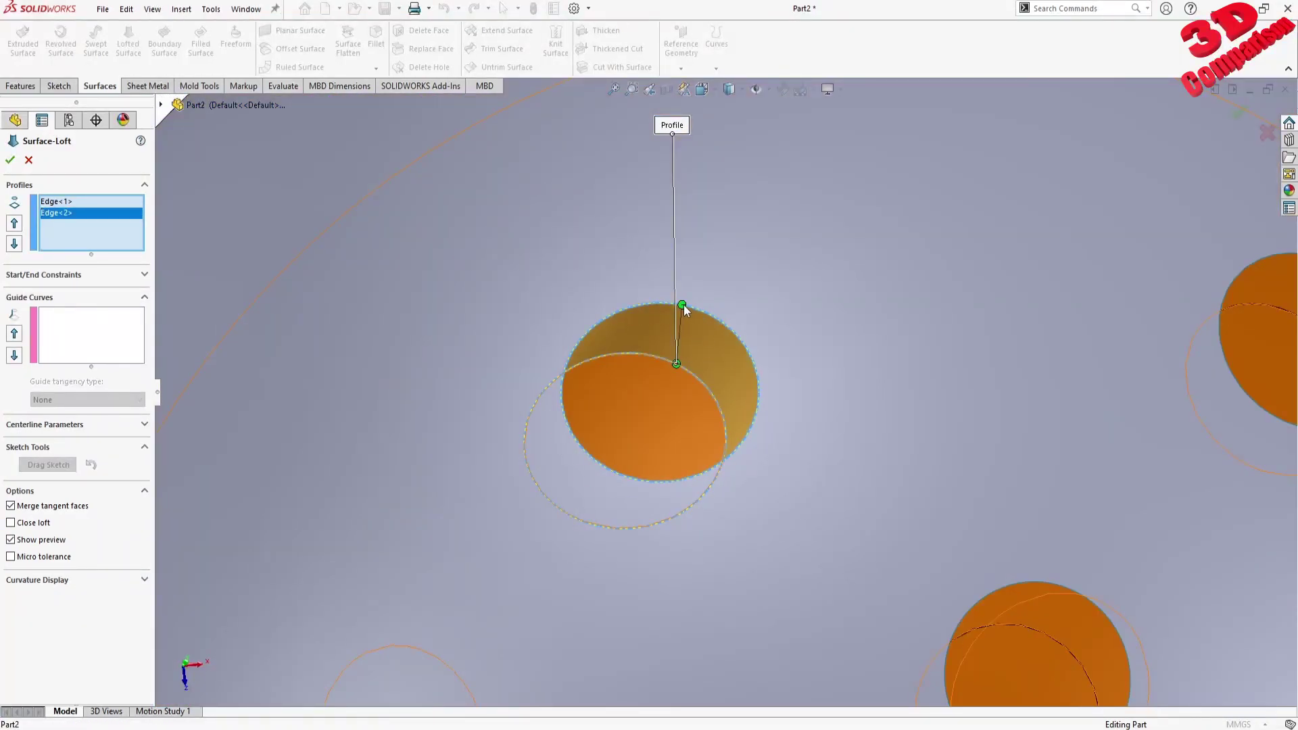
middle_click_drag(683, 367, 664, 383)
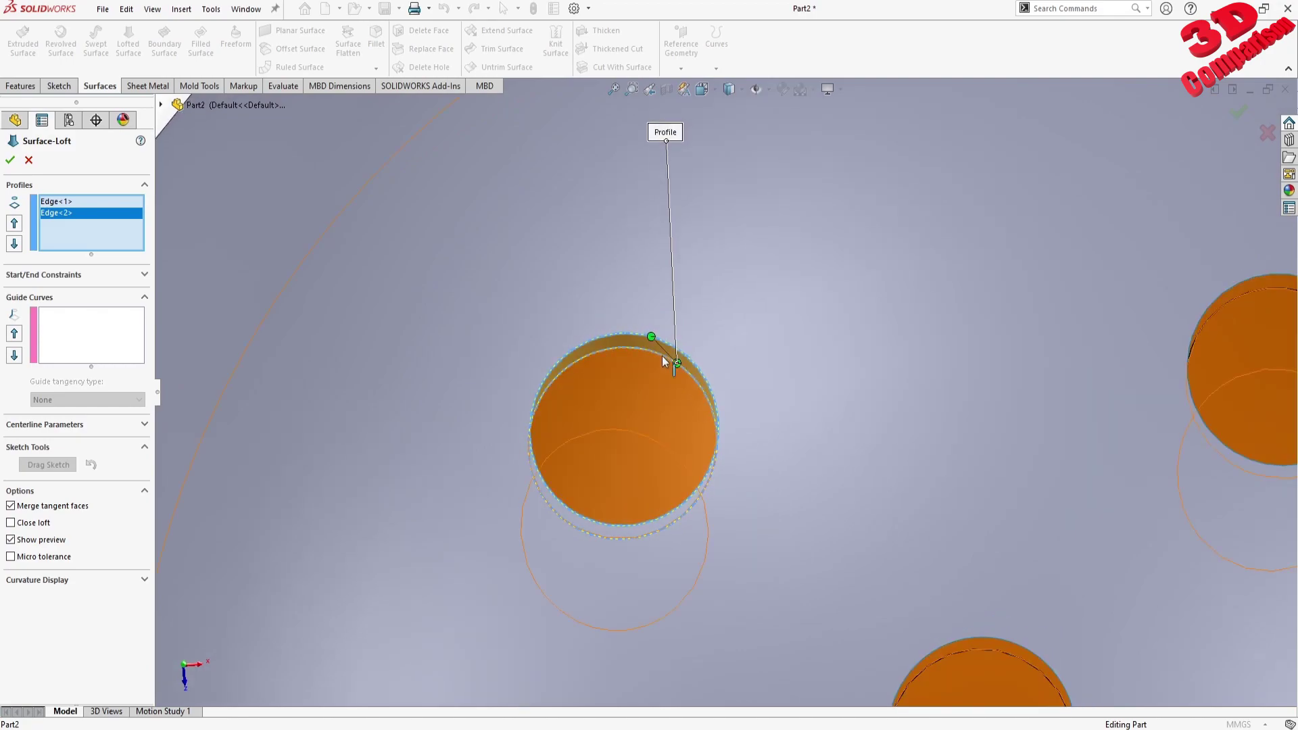
Move the outer profile's connector point to the opposite side of its circle to twist the loft preview
left_click_drag(653, 336, 622, 542)
scroll(676, 476, "up", 4)
middle_click_drag(677, 476, 677, 444)
scroll(678, 444, "down", 3)
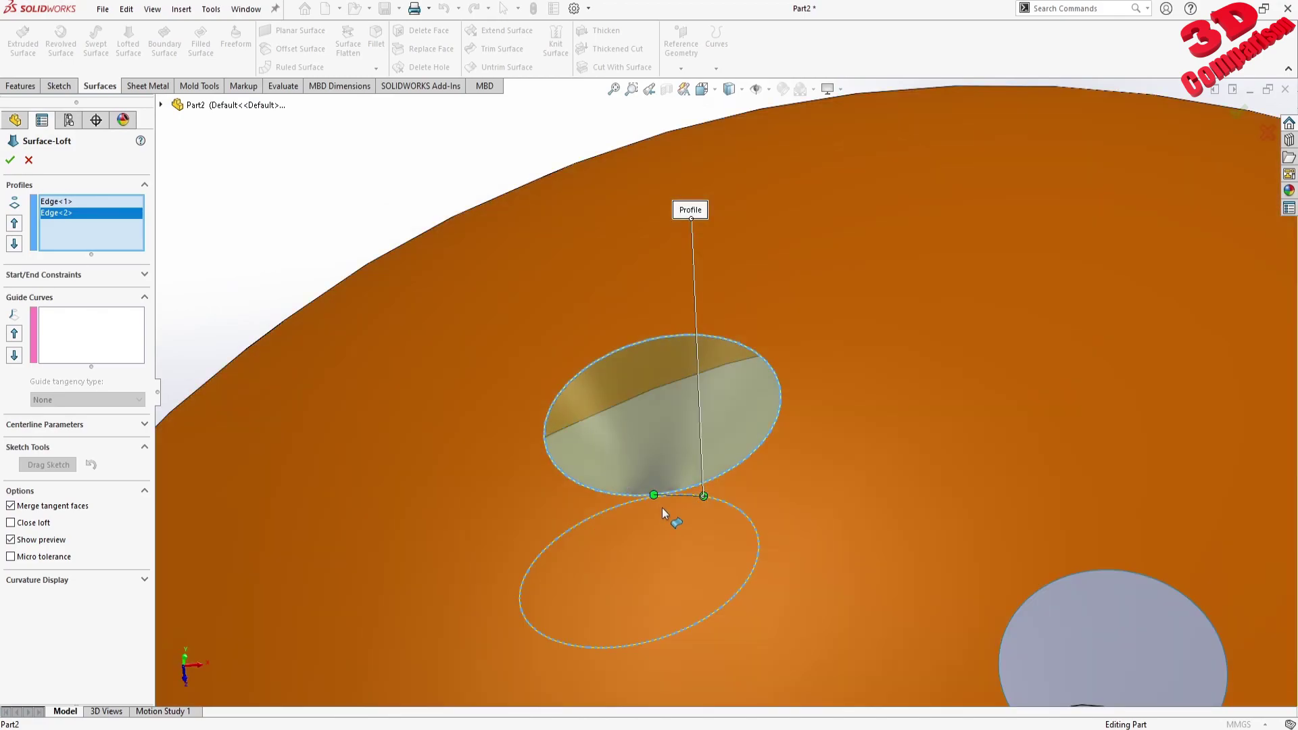
Realign the outer connector point with the inner one and create the lofted surface for the upper-left hole
left_click_drag(696, 499, 698, 342)
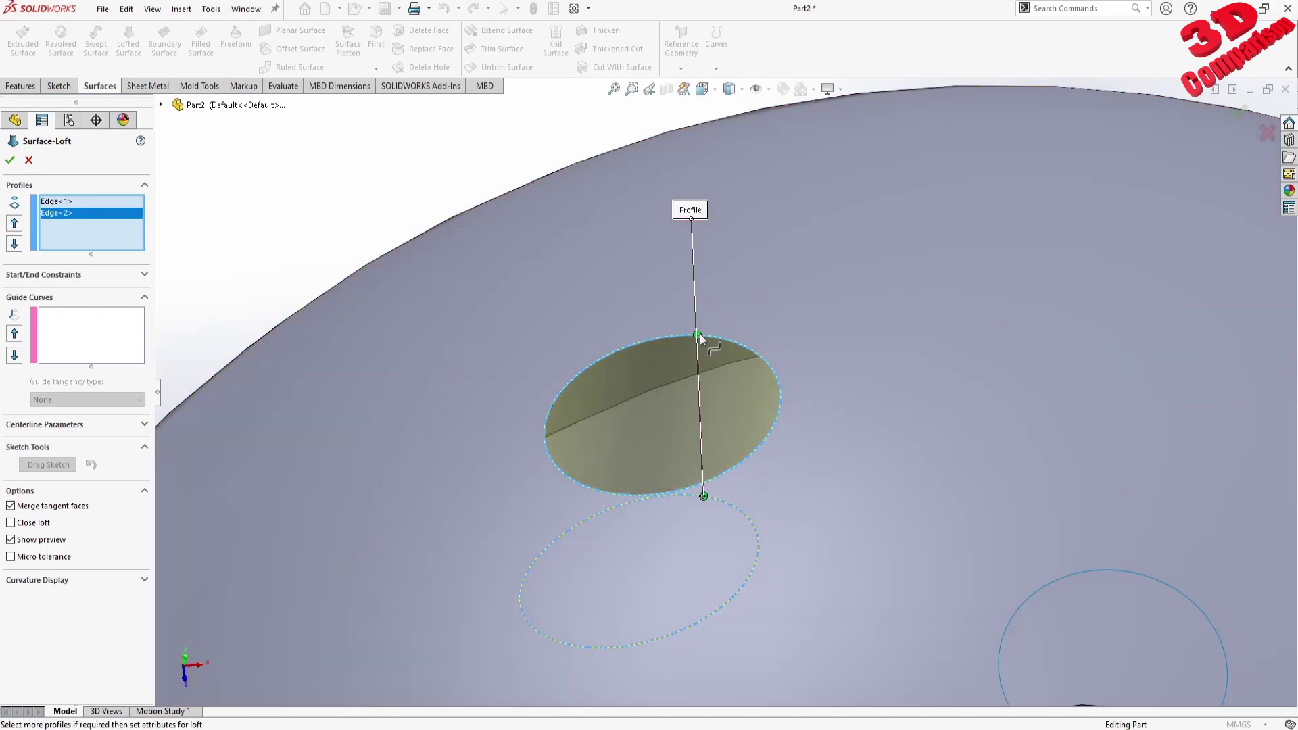
scroll(714, 473, "up", 4)
scroll(711, 433, "down", 4)
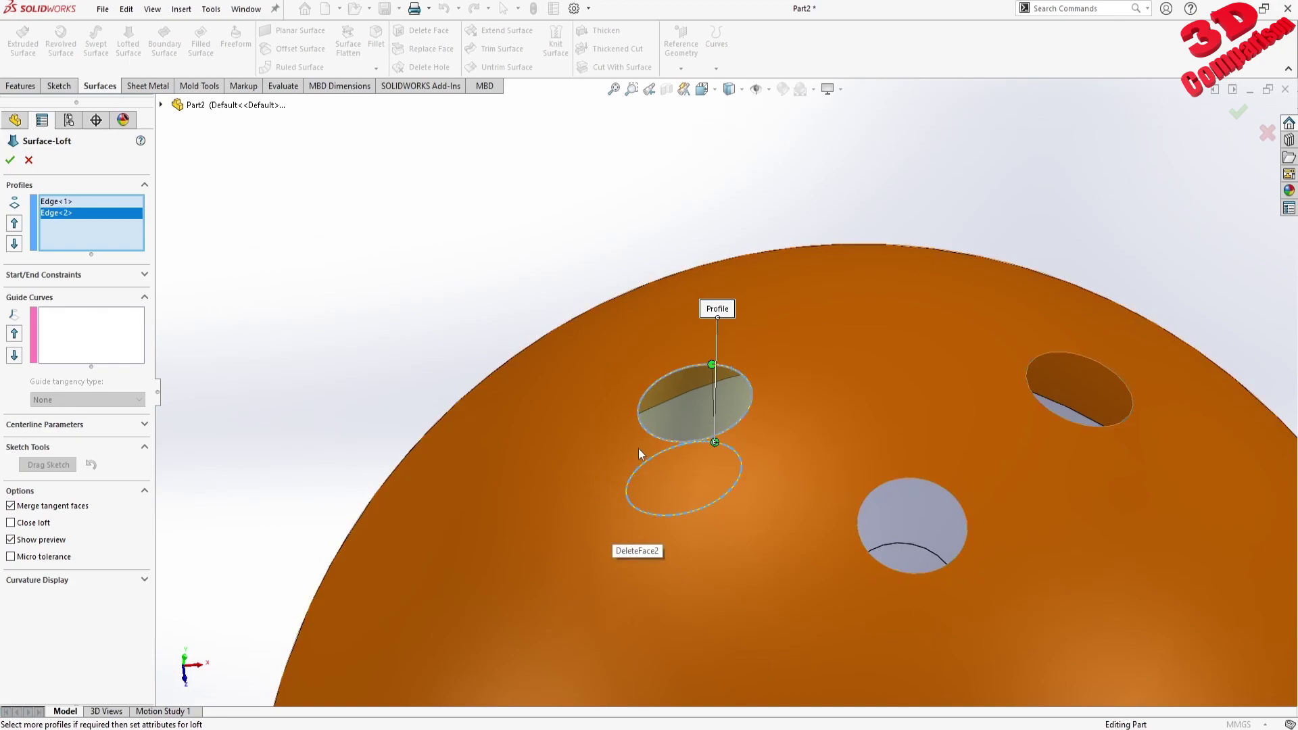
scroll(728, 482, "up", 3)
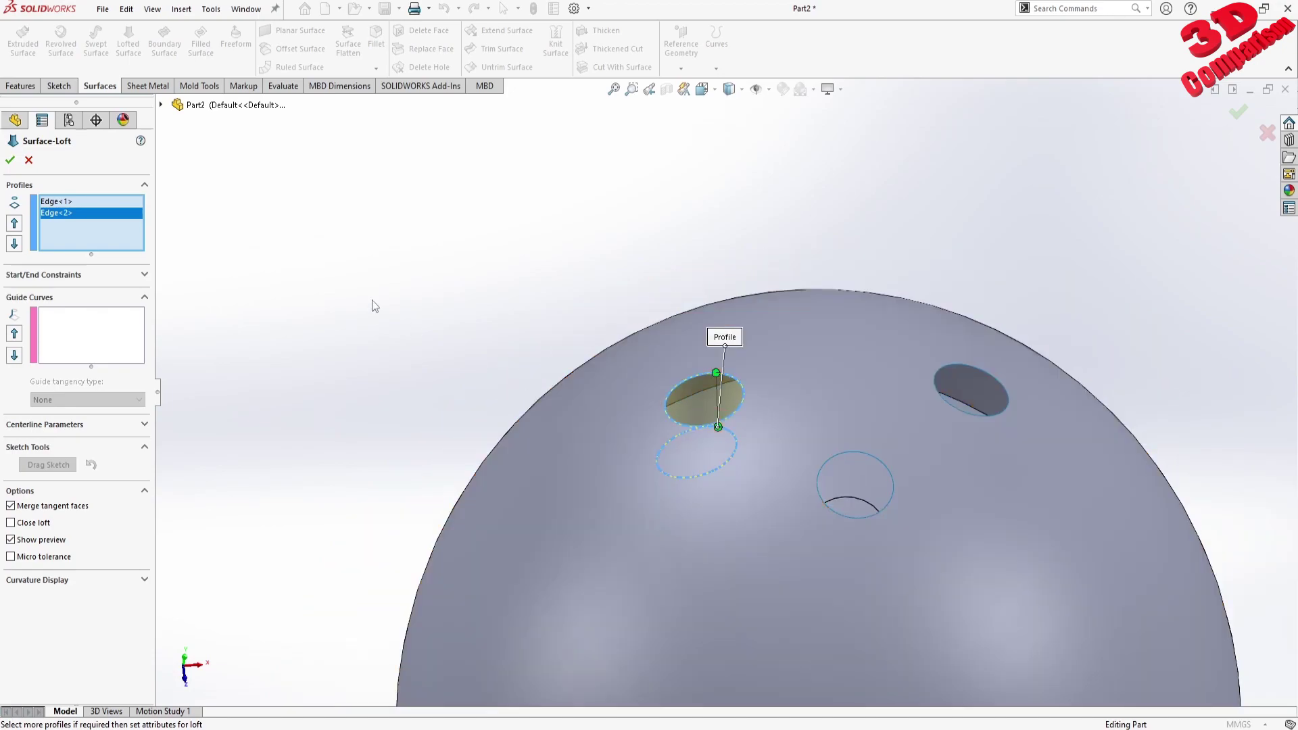
scroll(785, 437, "down", 3)
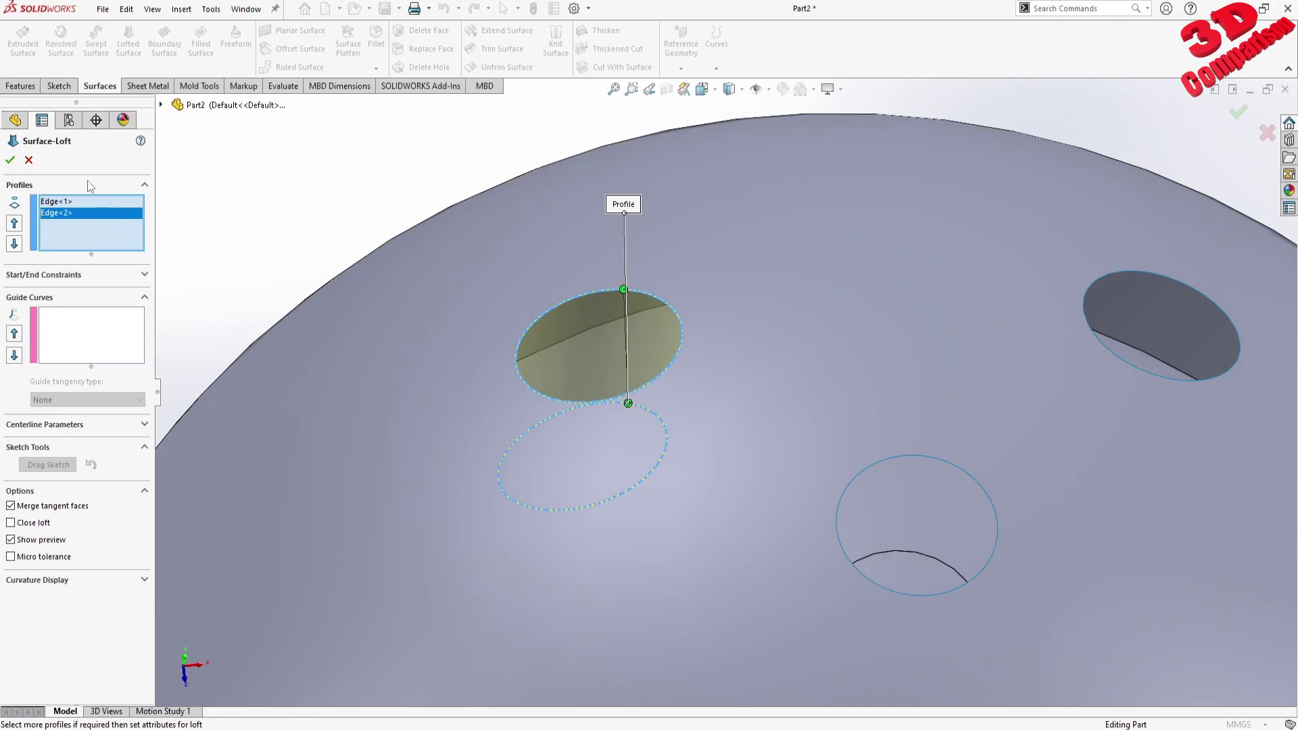
left_click(10, 160)
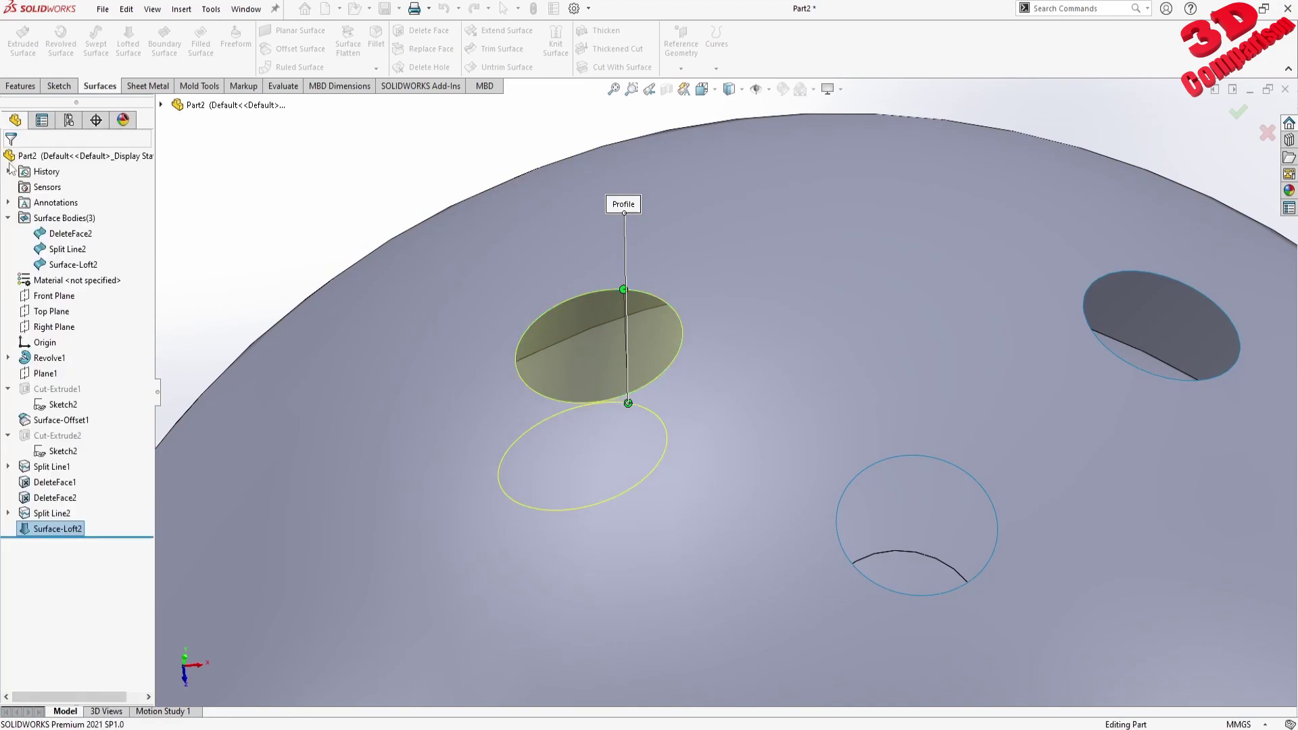
Loft a surface between the outer and inner circles of the upper-right finger hole, dismissing the message and the restarted loft command
scroll(212, 449, "up", 3)
scroll(212, 449, "down", 2)
middle_click_drag(658, 380, 627, 405)
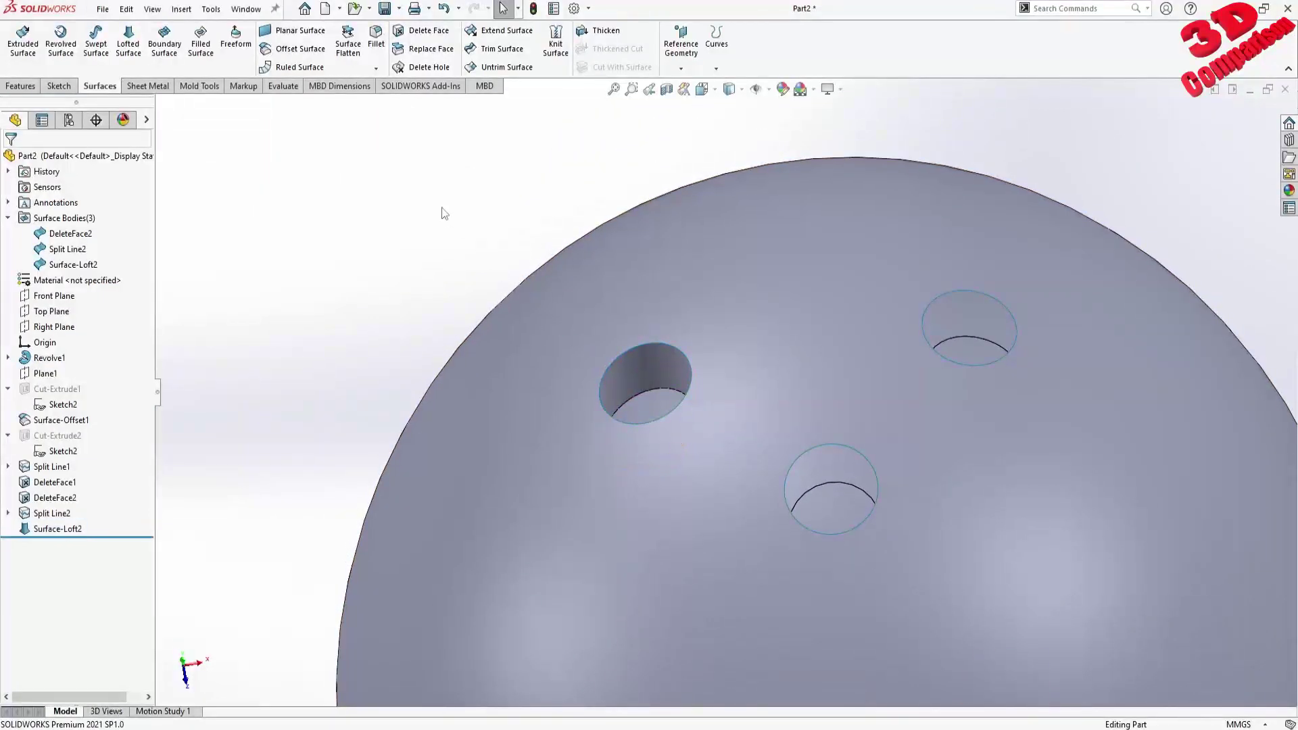
left_click(127, 40)
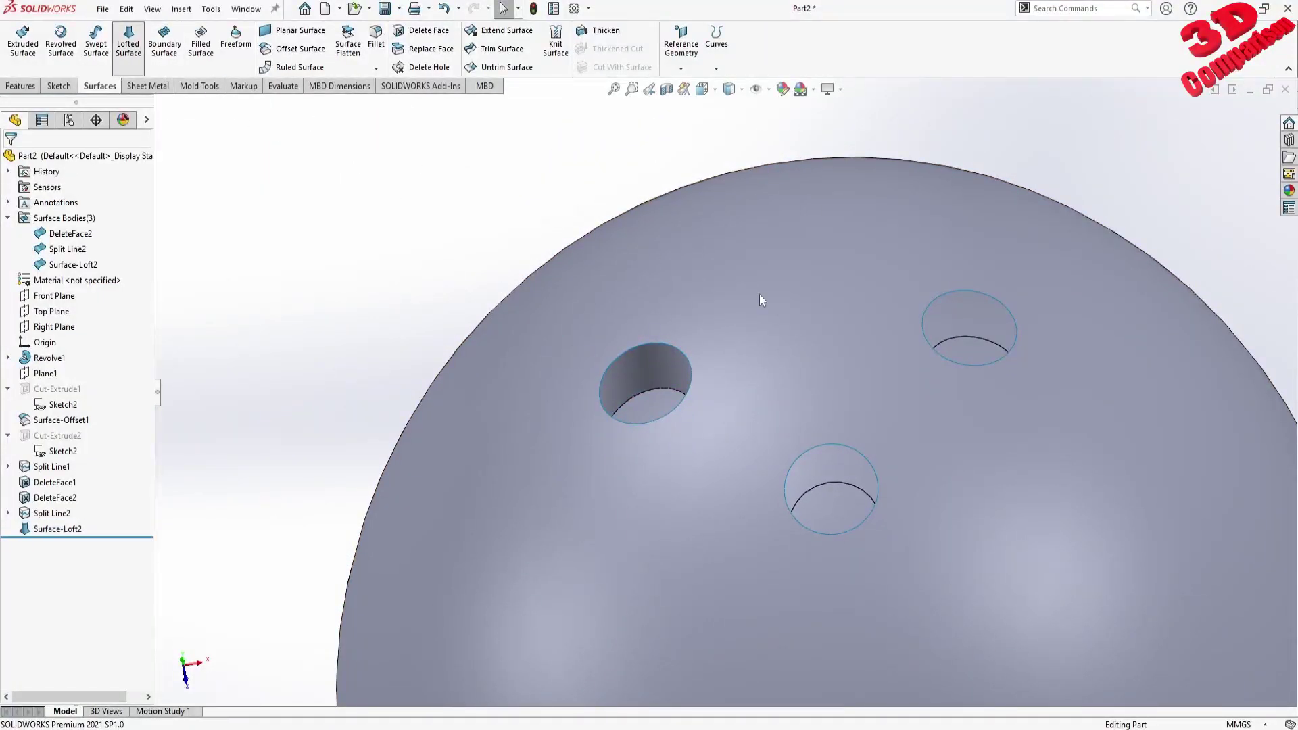
left_click(983, 296)
left_click(977, 336)
left_click(10, 160)
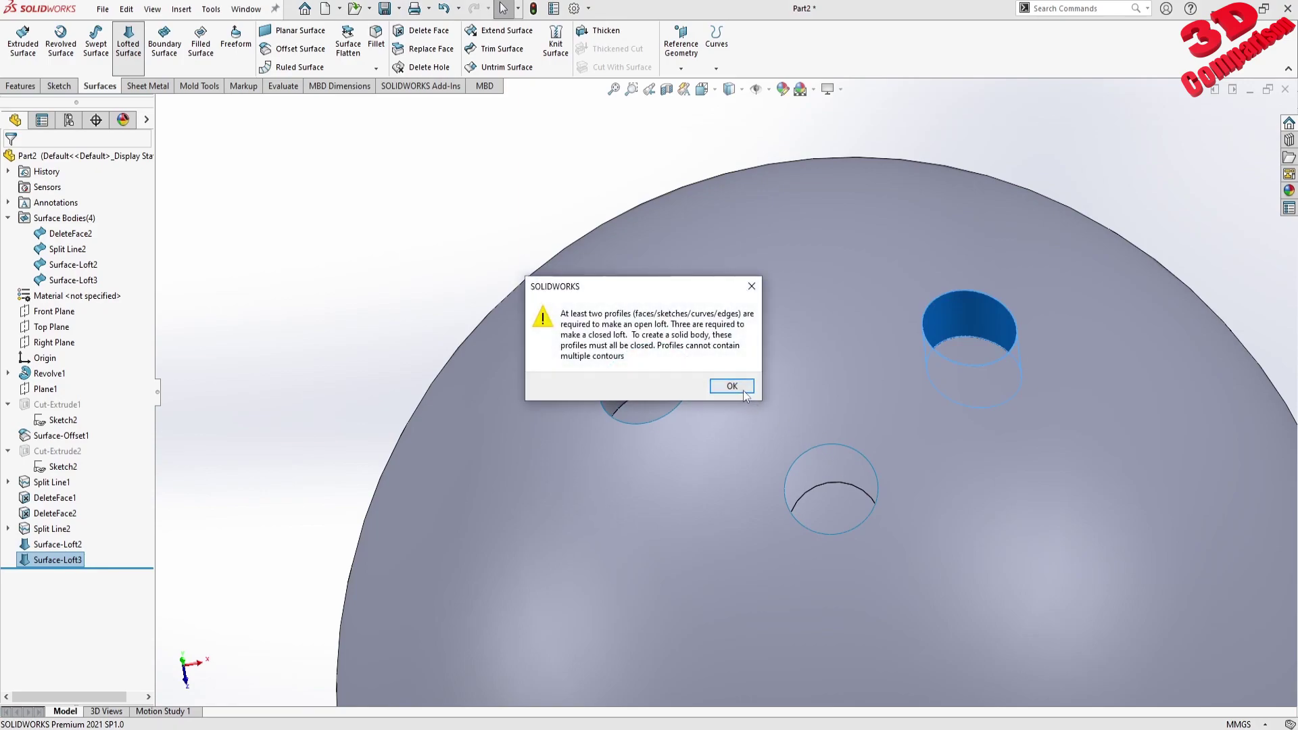
left_click_drag(637, 289, 374, 226)
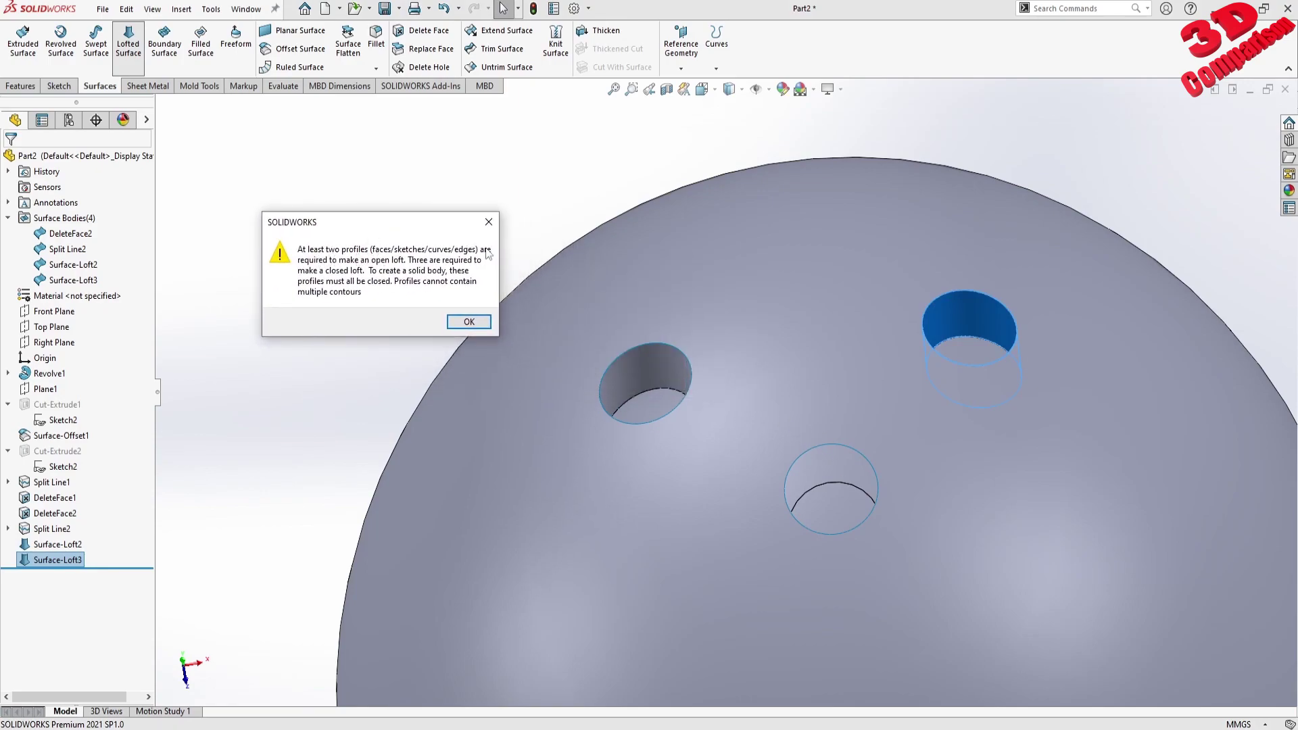
left_click(488, 222)
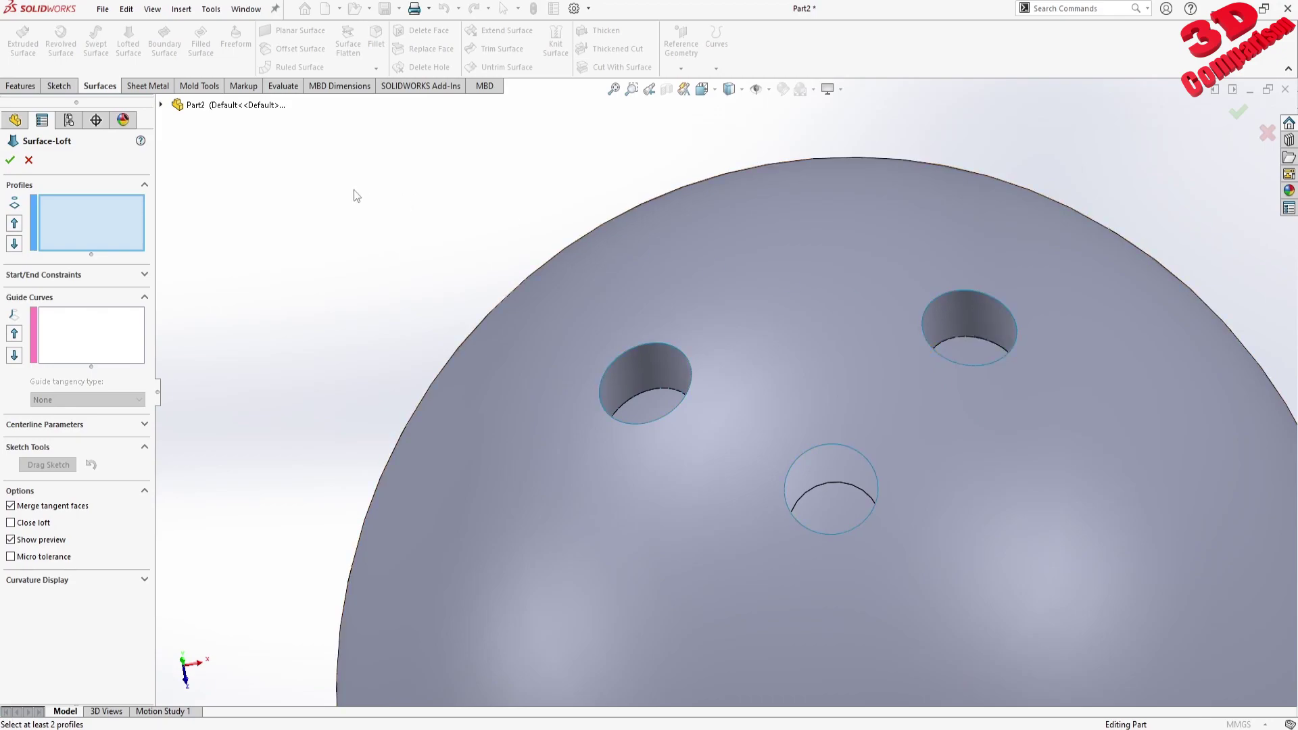
left_click(28, 160)
Loft a surface between the outer and inner circles of the lower middle finger hole with their connector points aligned
left_click(128, 40)
left_click(855, 449)
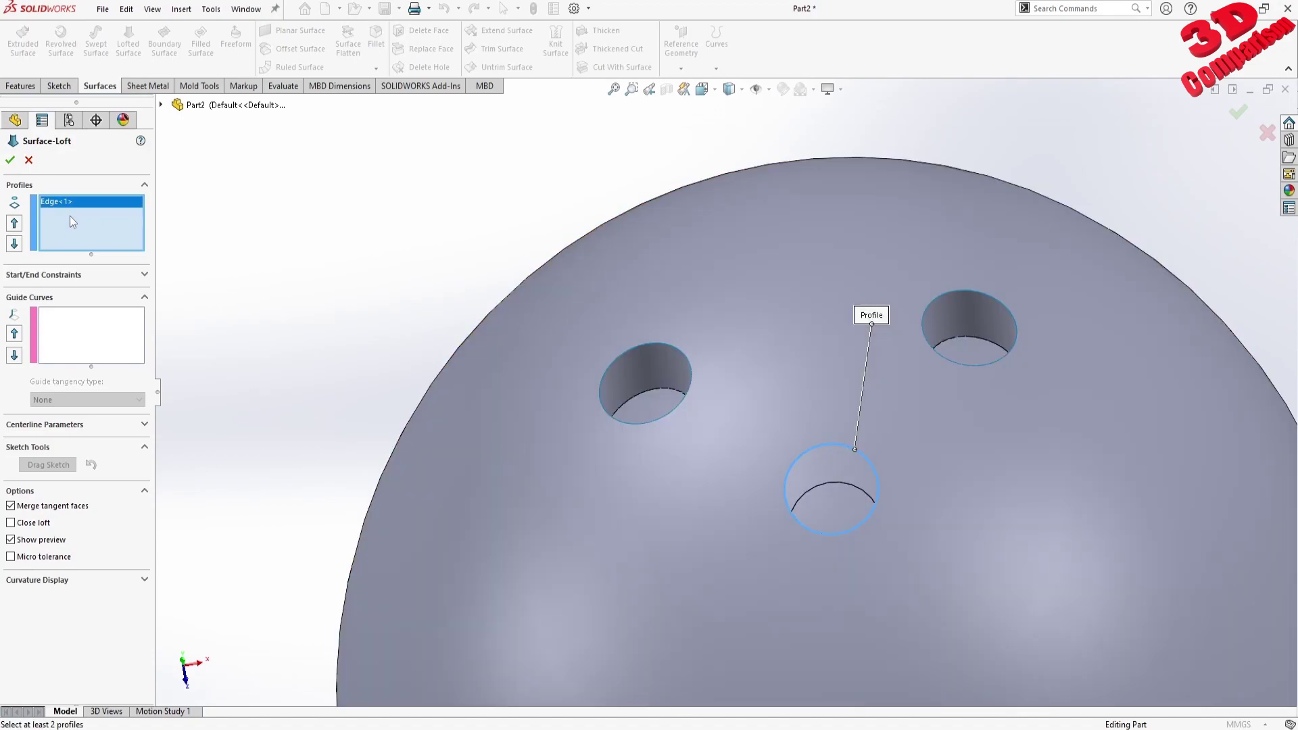
left_click(839, 484)
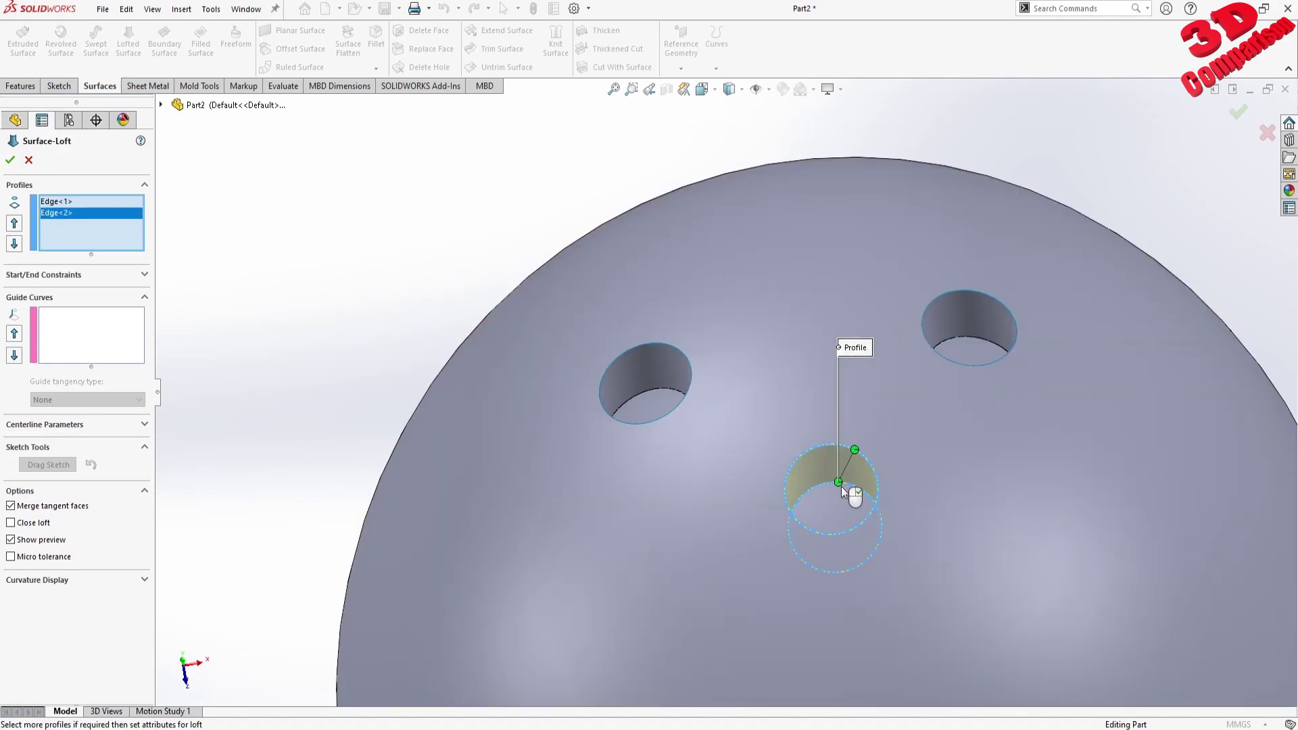
left_click_drag(854, 449, 838, 444)
left_click(10, 159)
Knit the outer shell DeleteFace2 with the three lofted hole surfaces, with Merge entities enabled
scroll(817, 452, "down", 4)
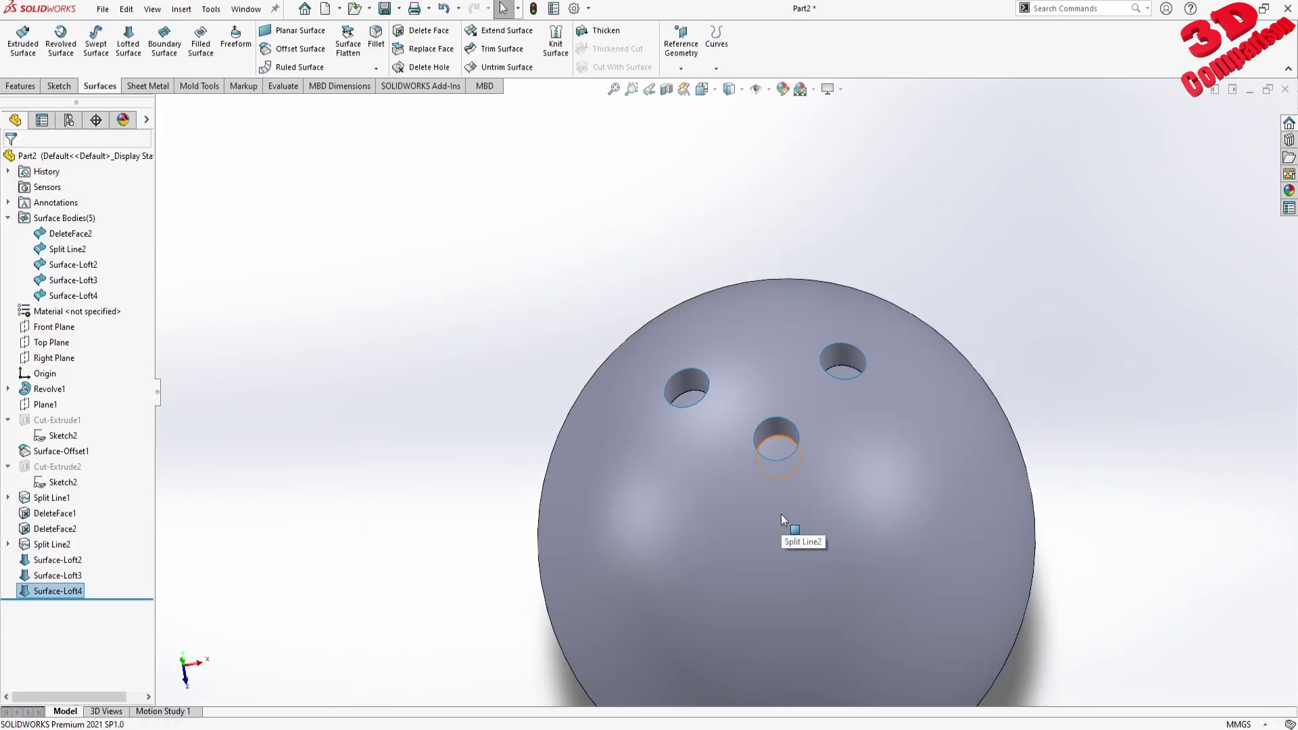
scroll(886, 491, "down", 3)
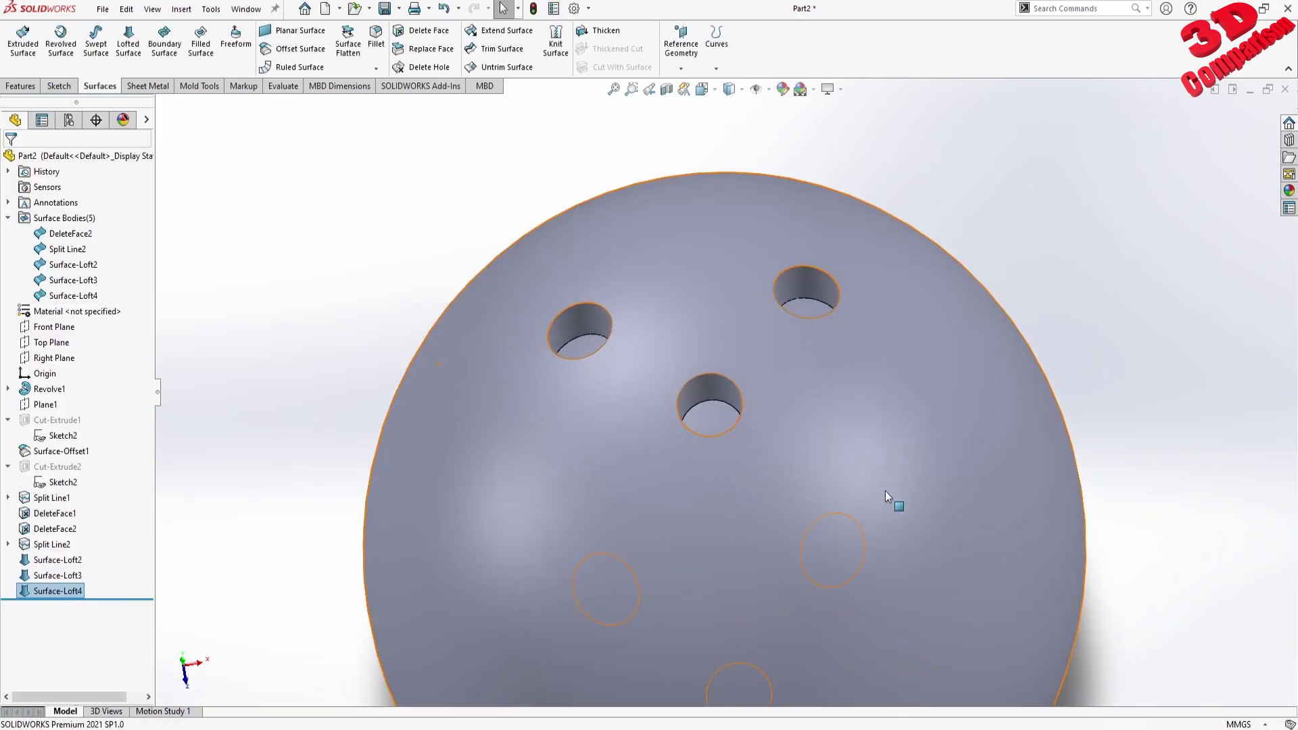
left_click(555, 42)
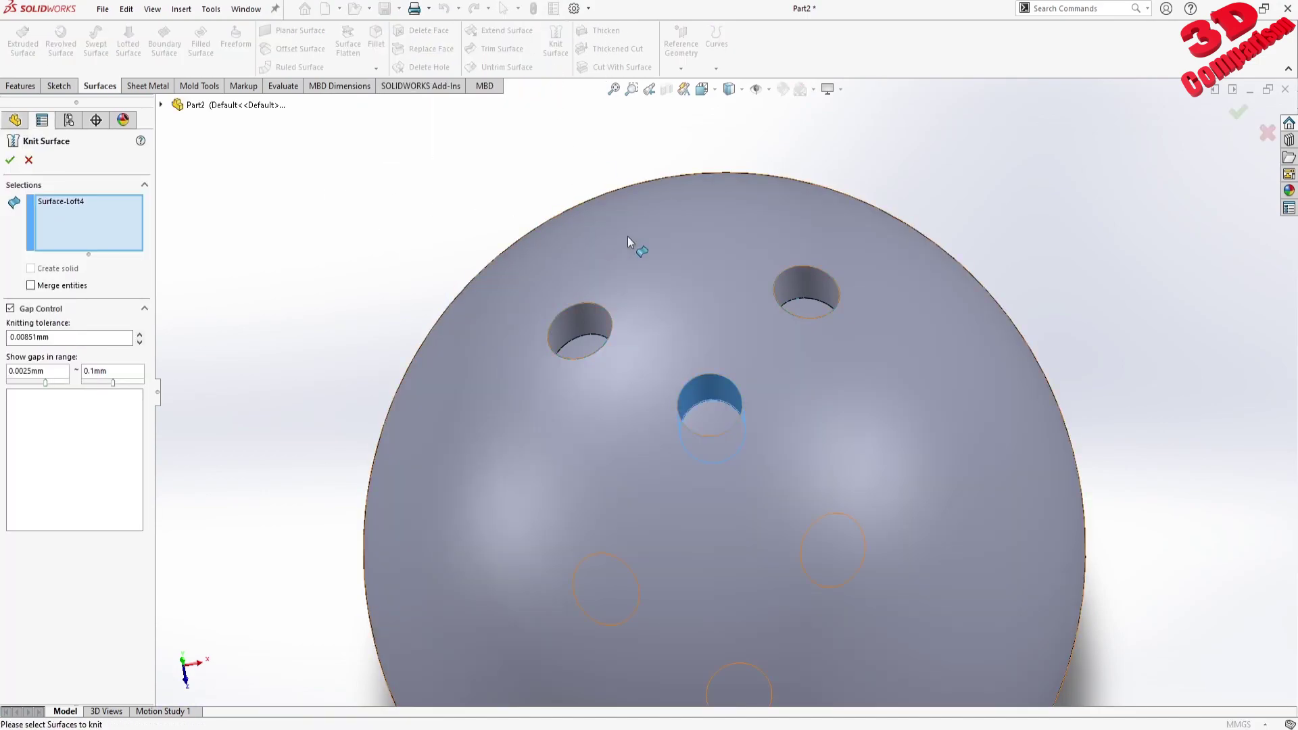
left_click(627, 237)
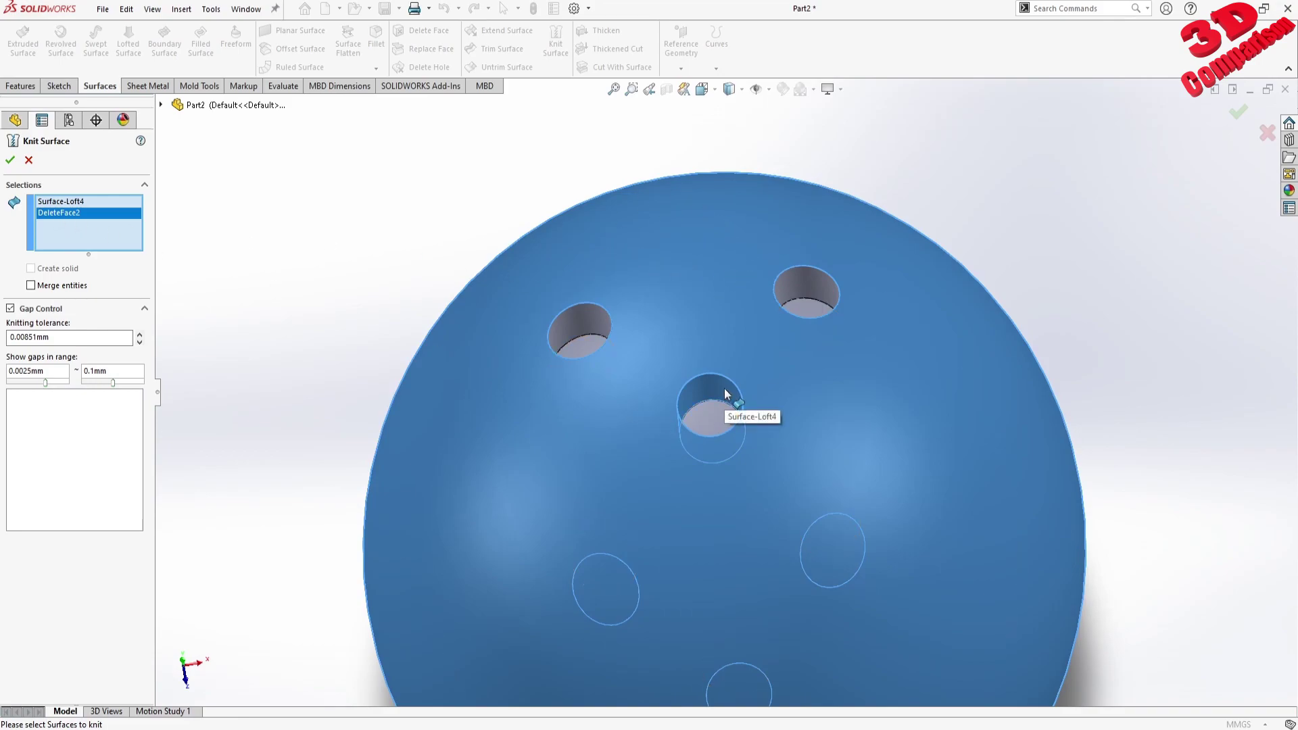
left_click(583, 315)
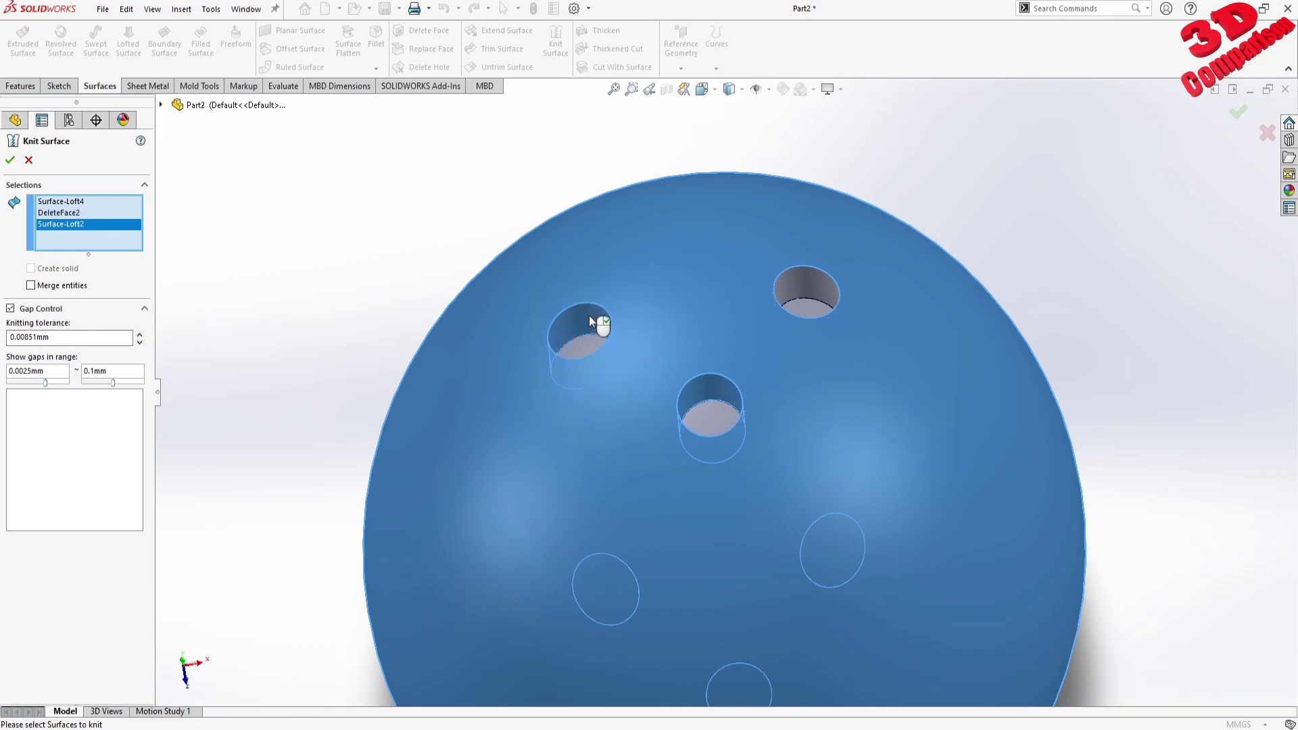
left_click(816, 289)
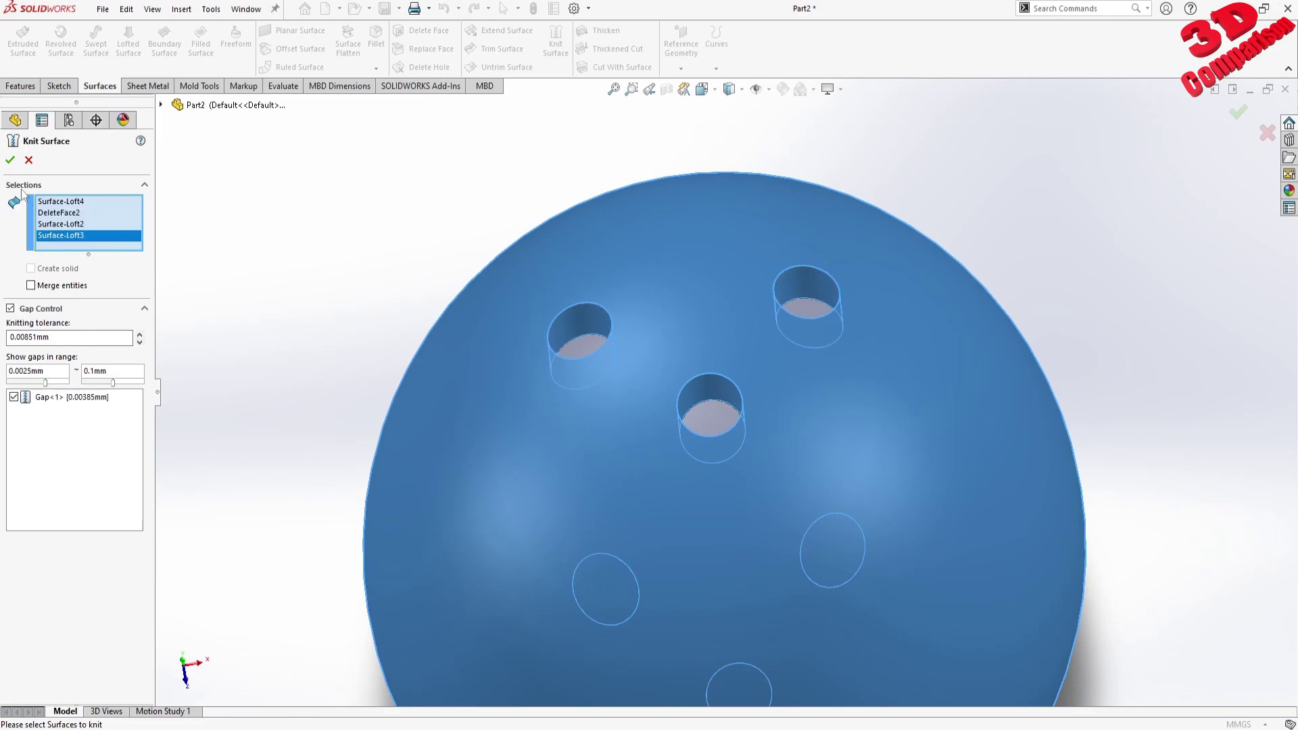
left_click(31, 285)
left_click(10, 160)
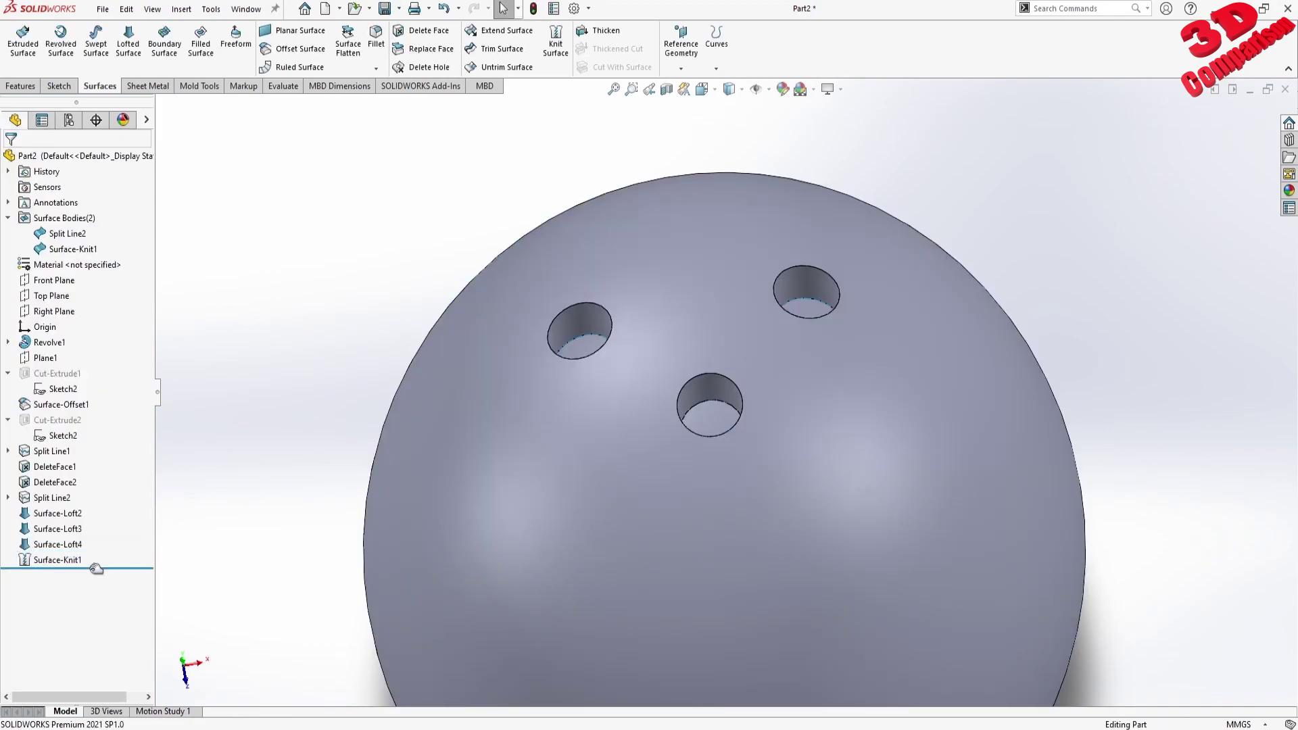
Highlight the Split Line2 and Surface-Knit1 surface bodies in turn to compare them
left_click(65, 234)
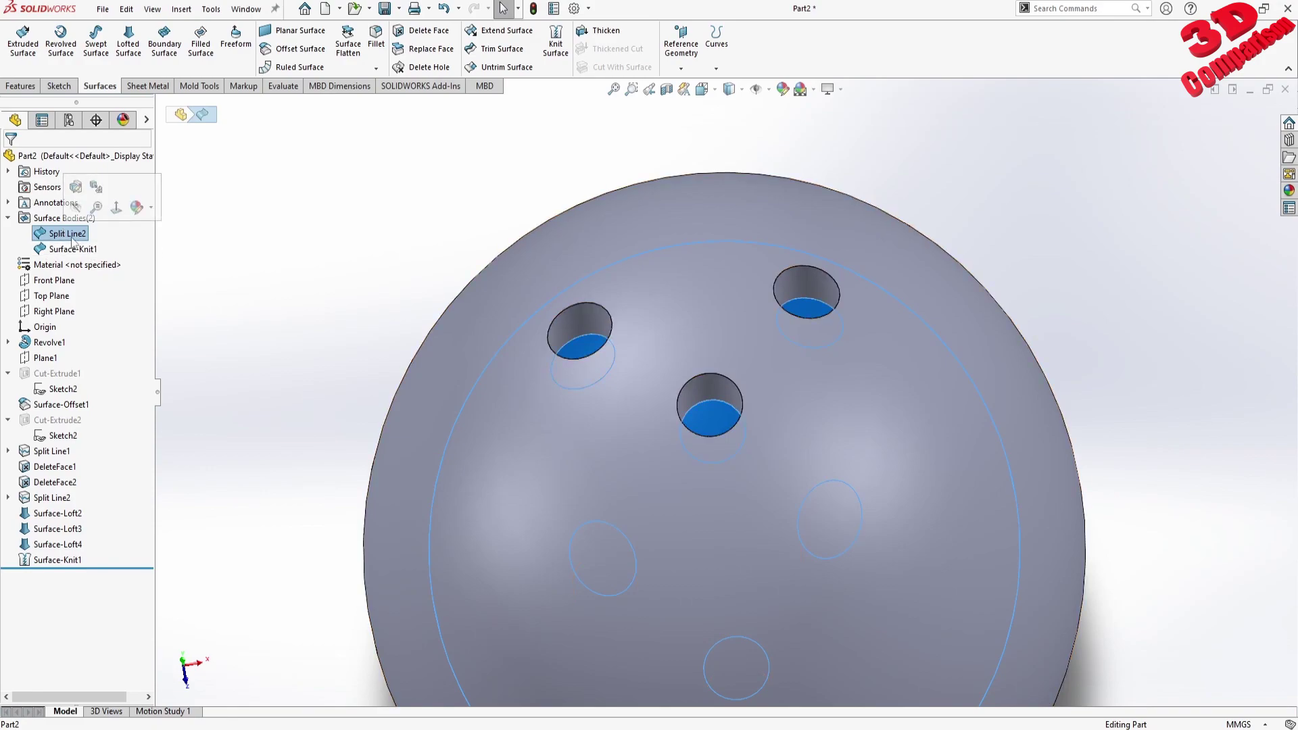
left_click(86, 252)
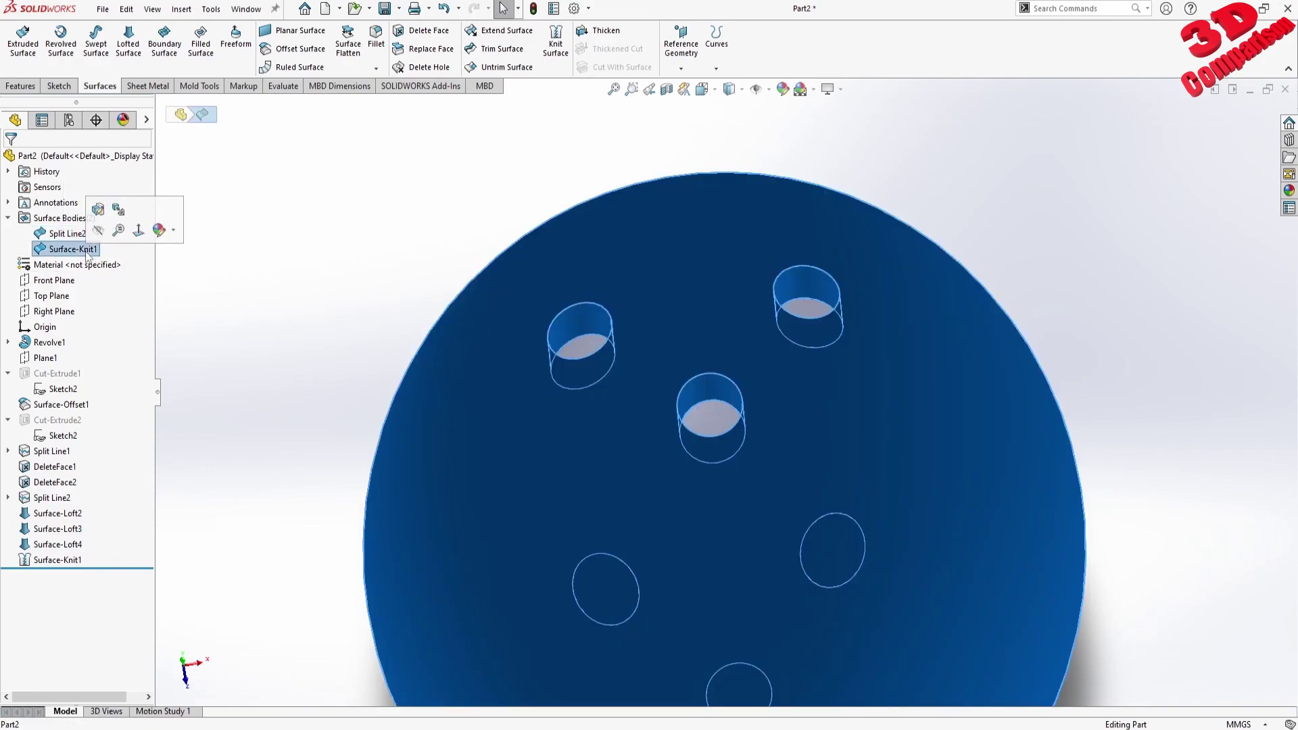
left_click(241, 266)
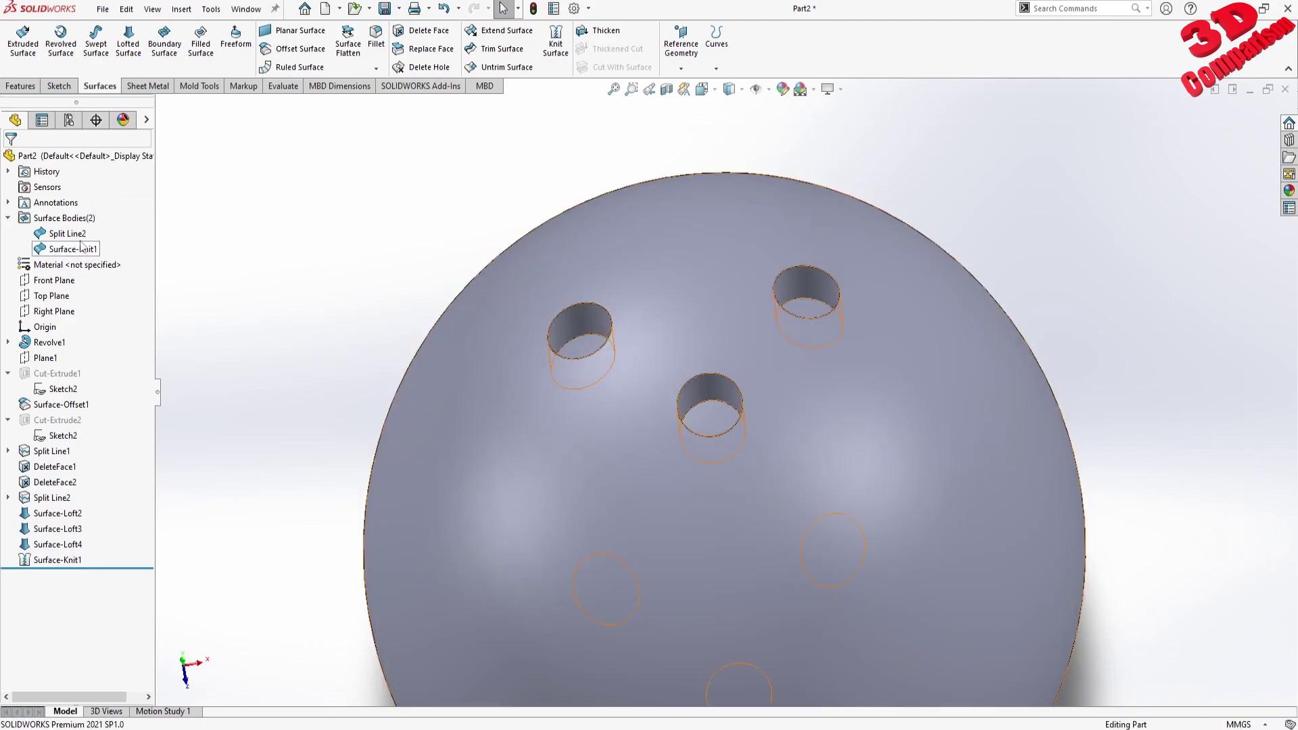
Hide the Split Line2 inner surface body and inspect the open ends of the three finger holes
left_click(69, 237)
left_click(81, 216)
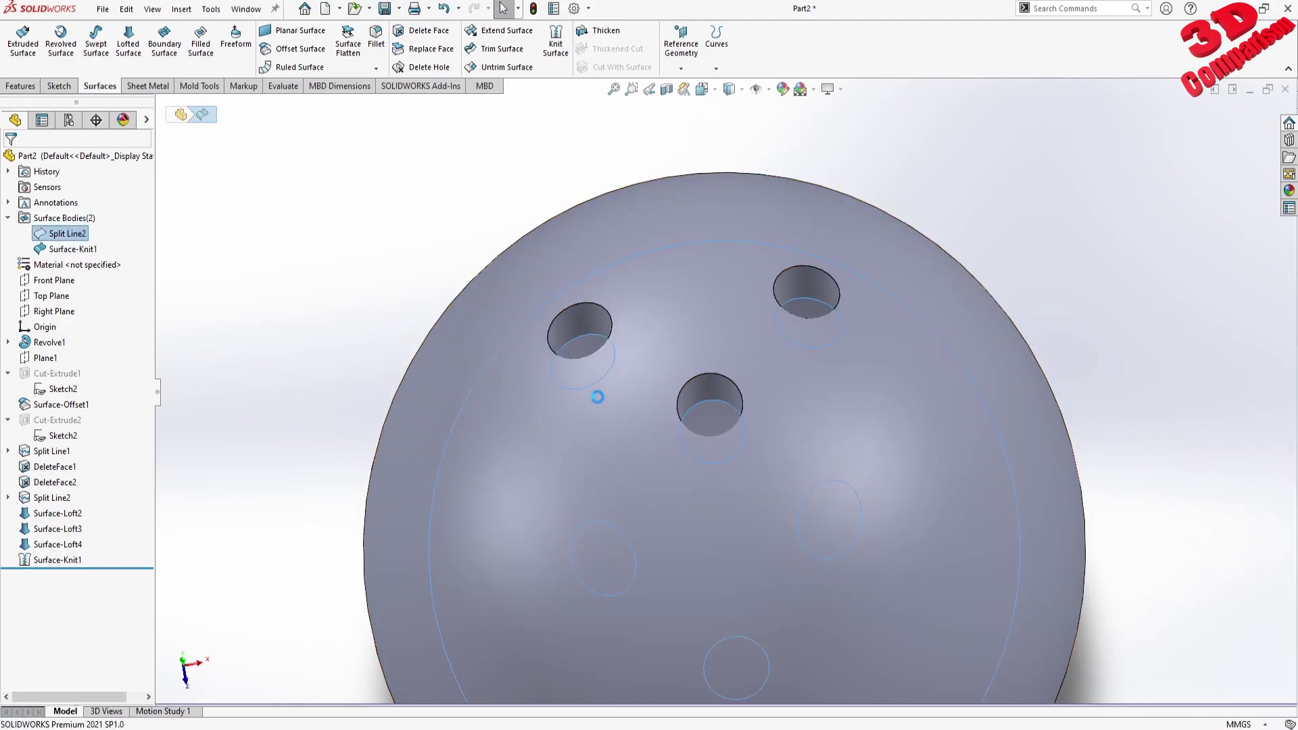
scroll(713, 388, "up", 2)
middle_click_drag(707, 388, 606, 450)
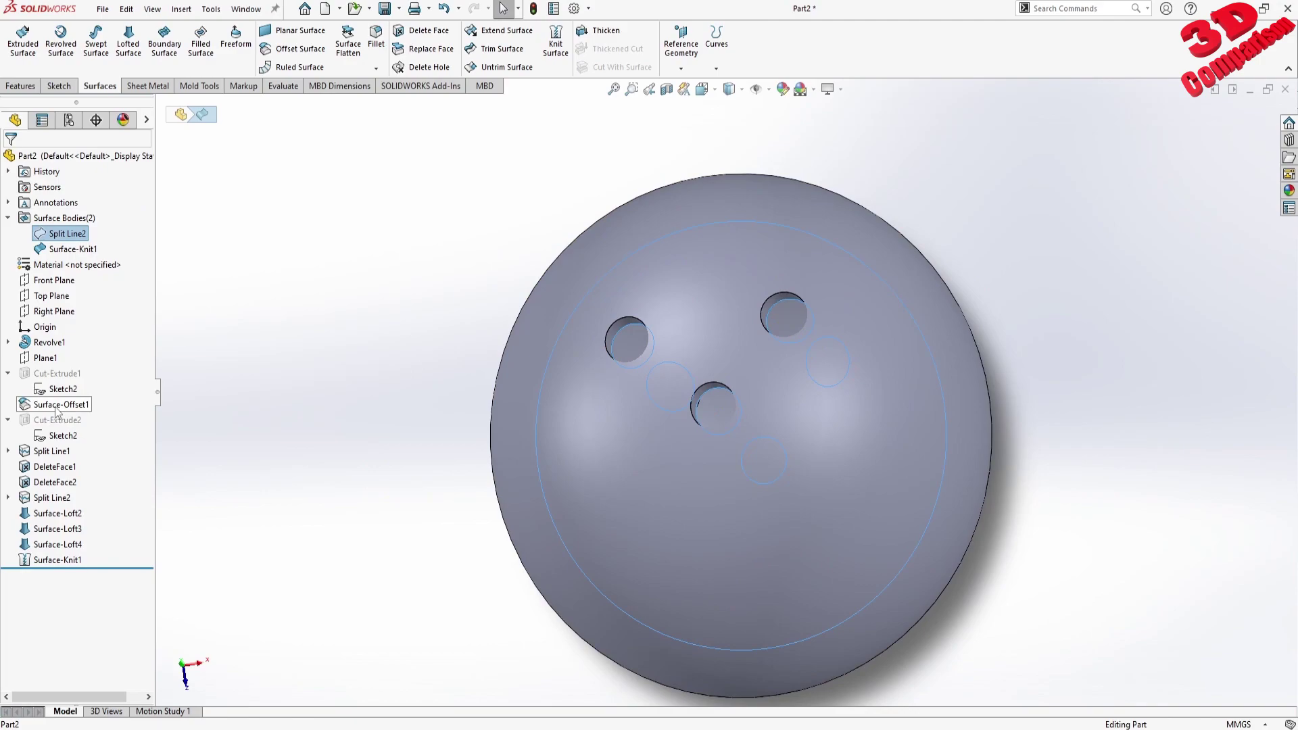
left_click(467, 296)
middle_click_drag(600, 420, 611, 383)
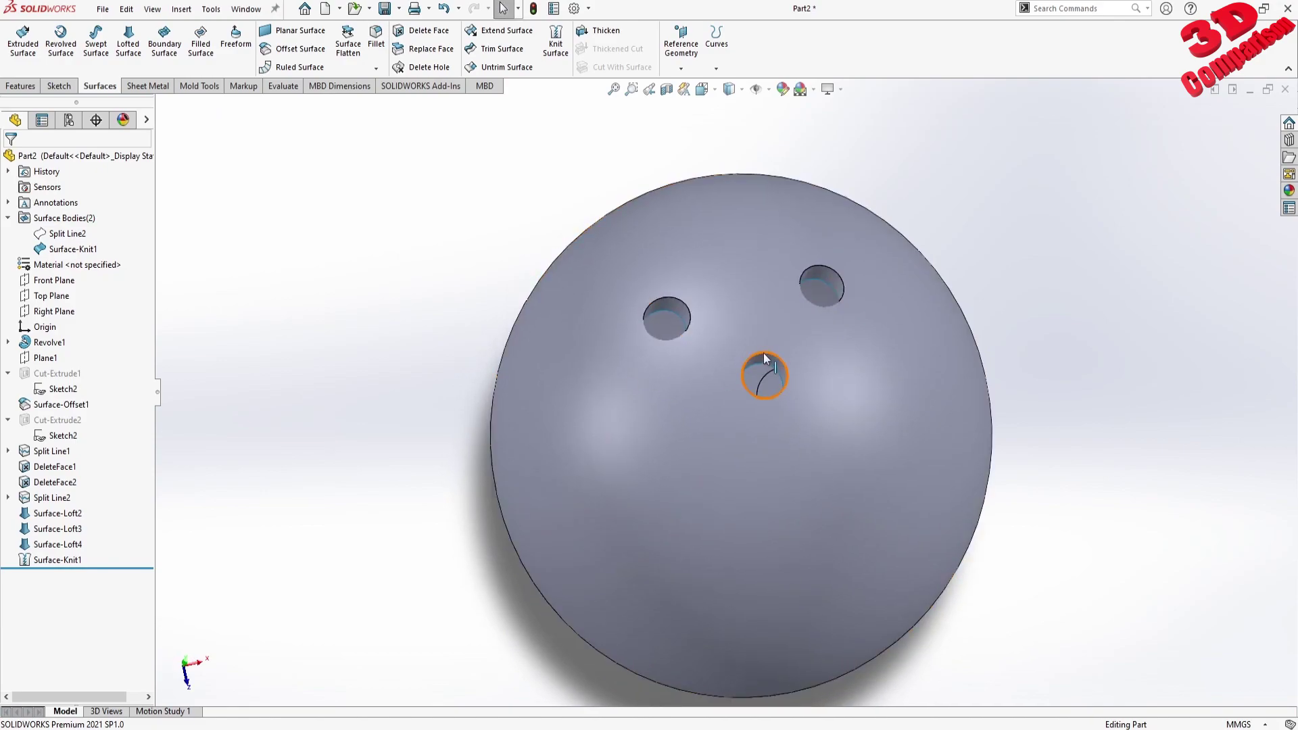
scroll(776, 314, "down", 3)
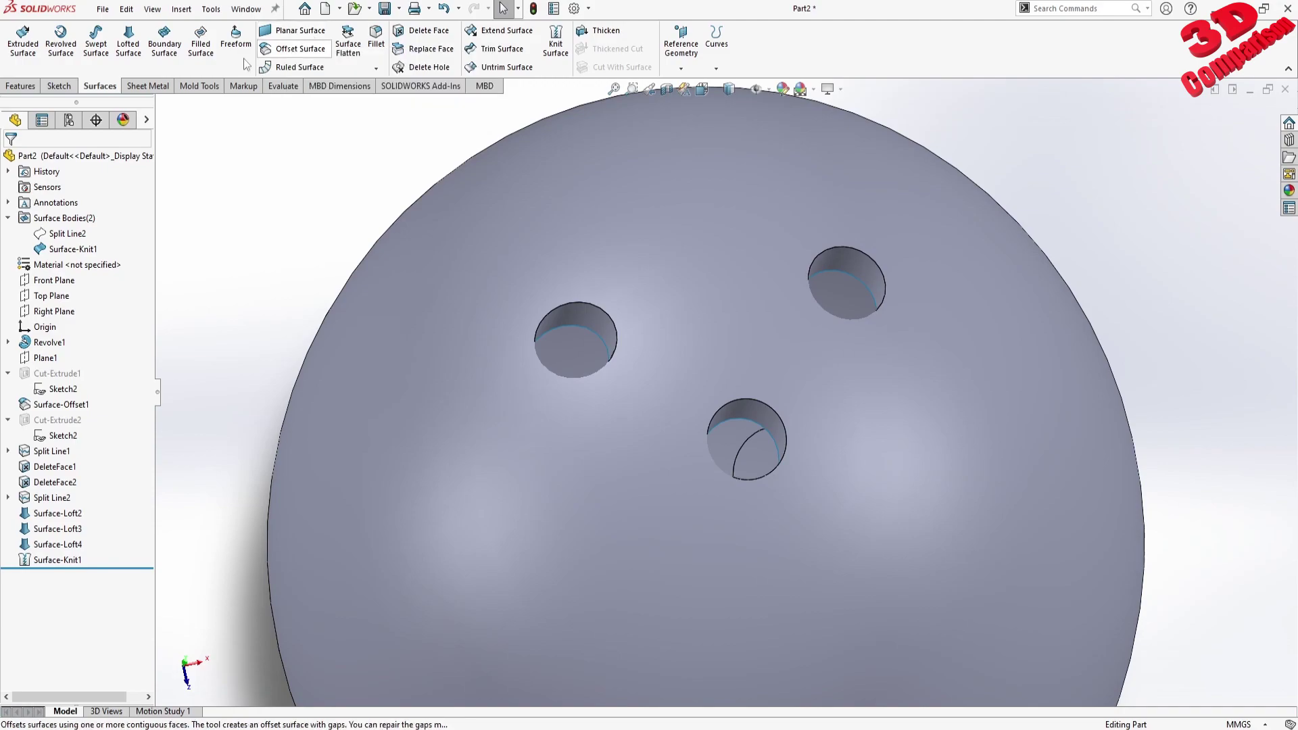
Close the inner ends of the three finger holes with separate Filled Surface patches, using the Contact edge setting
left_click(198, 57)
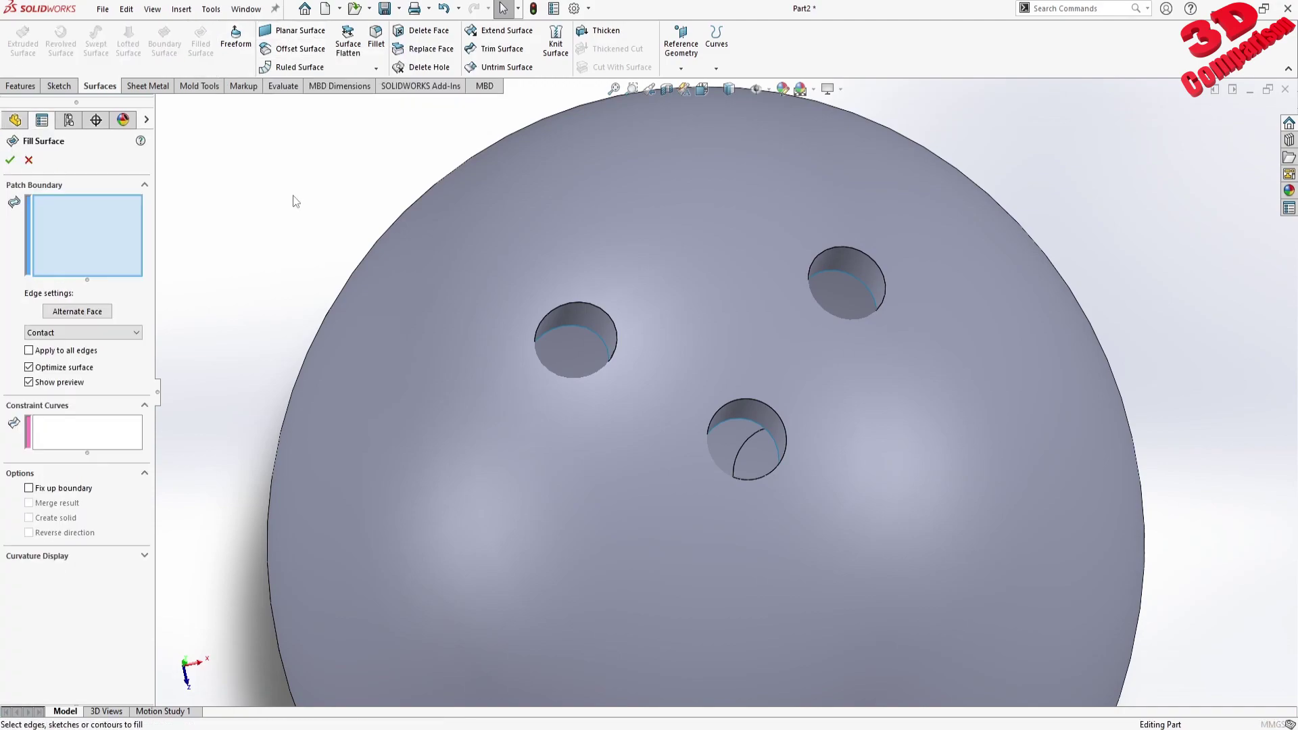
left_click(594, 332)
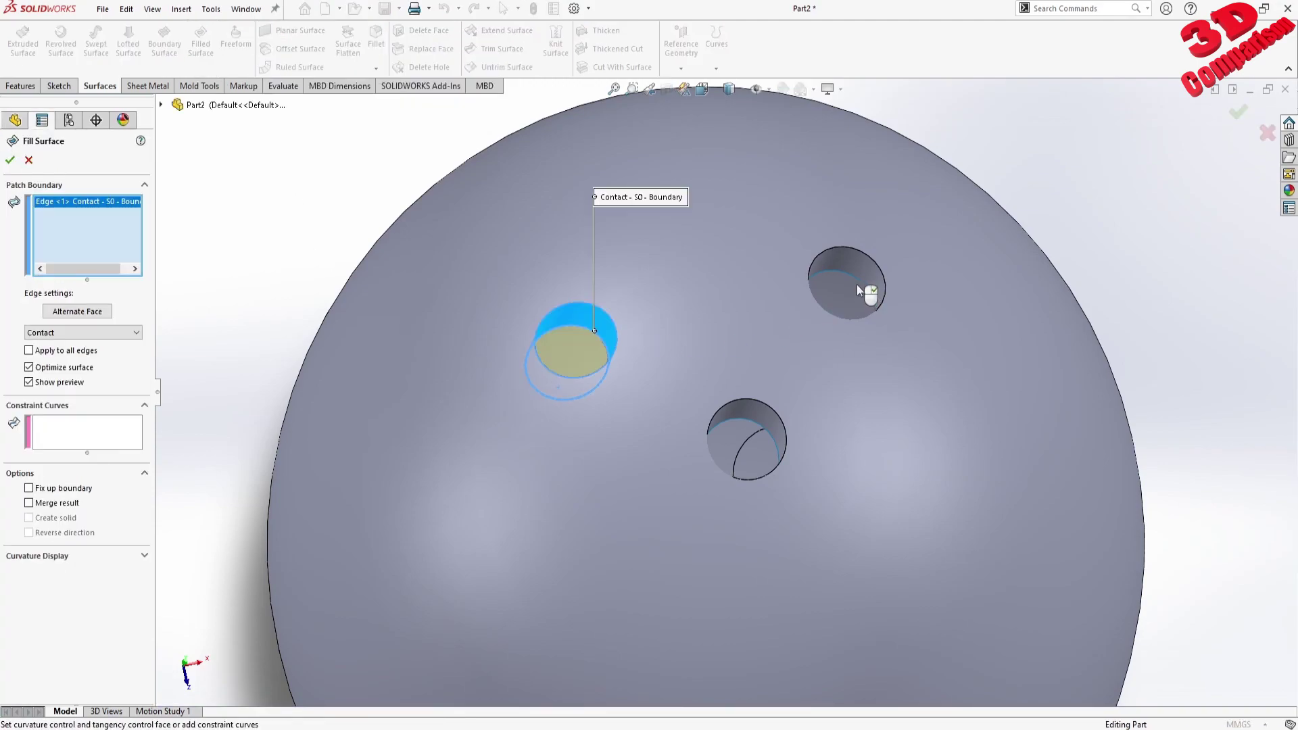
right_click(833, 276)
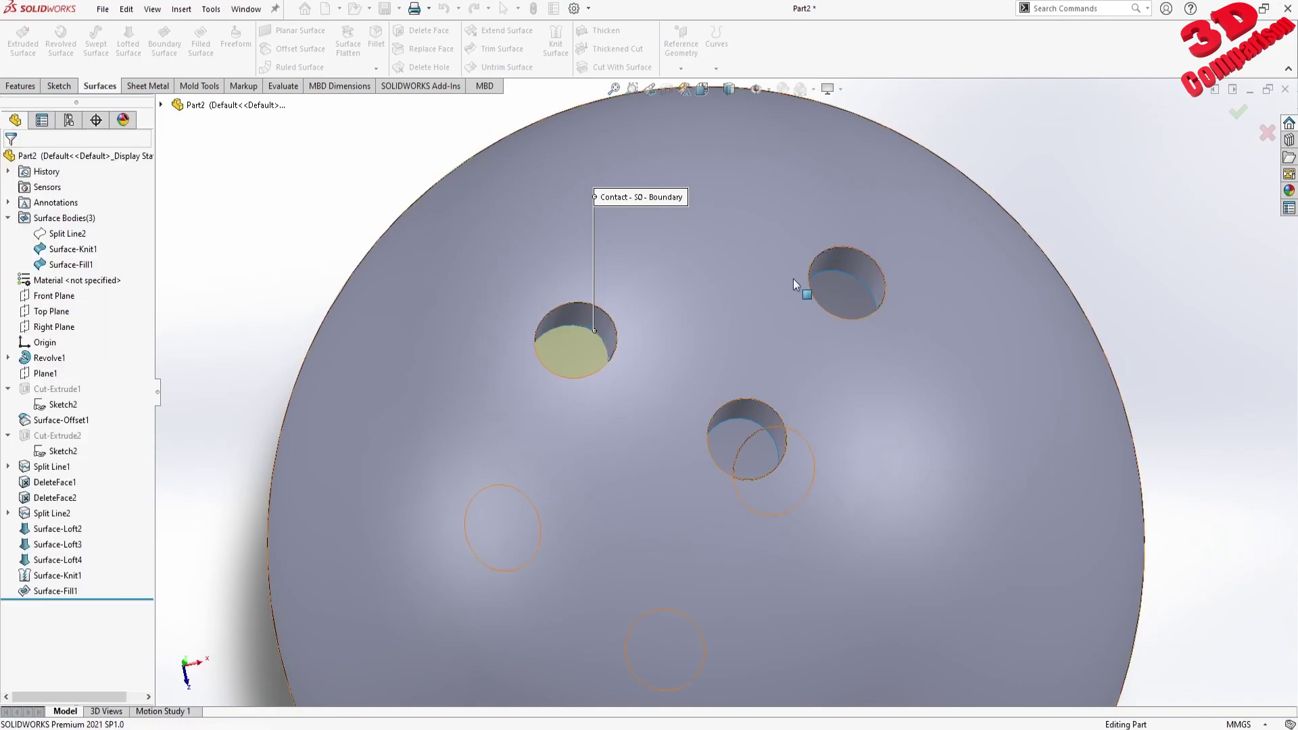
key("Return")
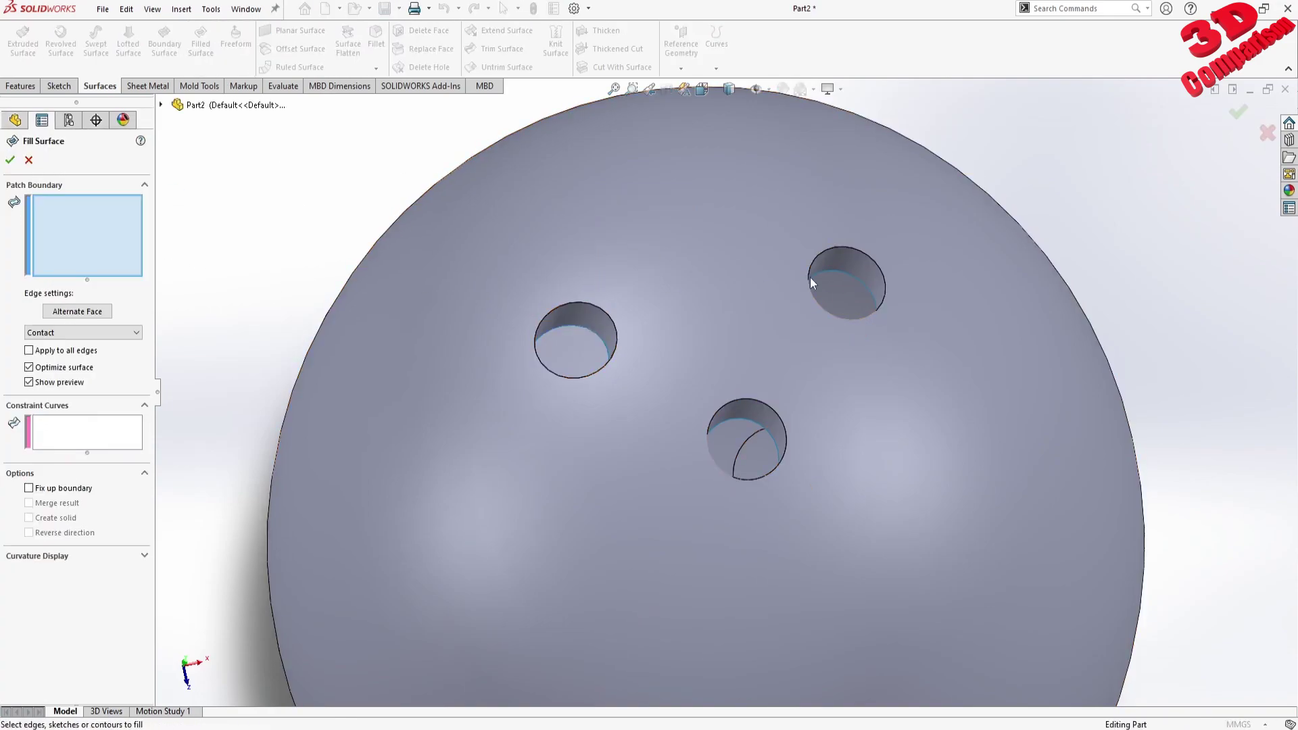
left_click(846, 274)
left_click(11, 160)
key("Return")
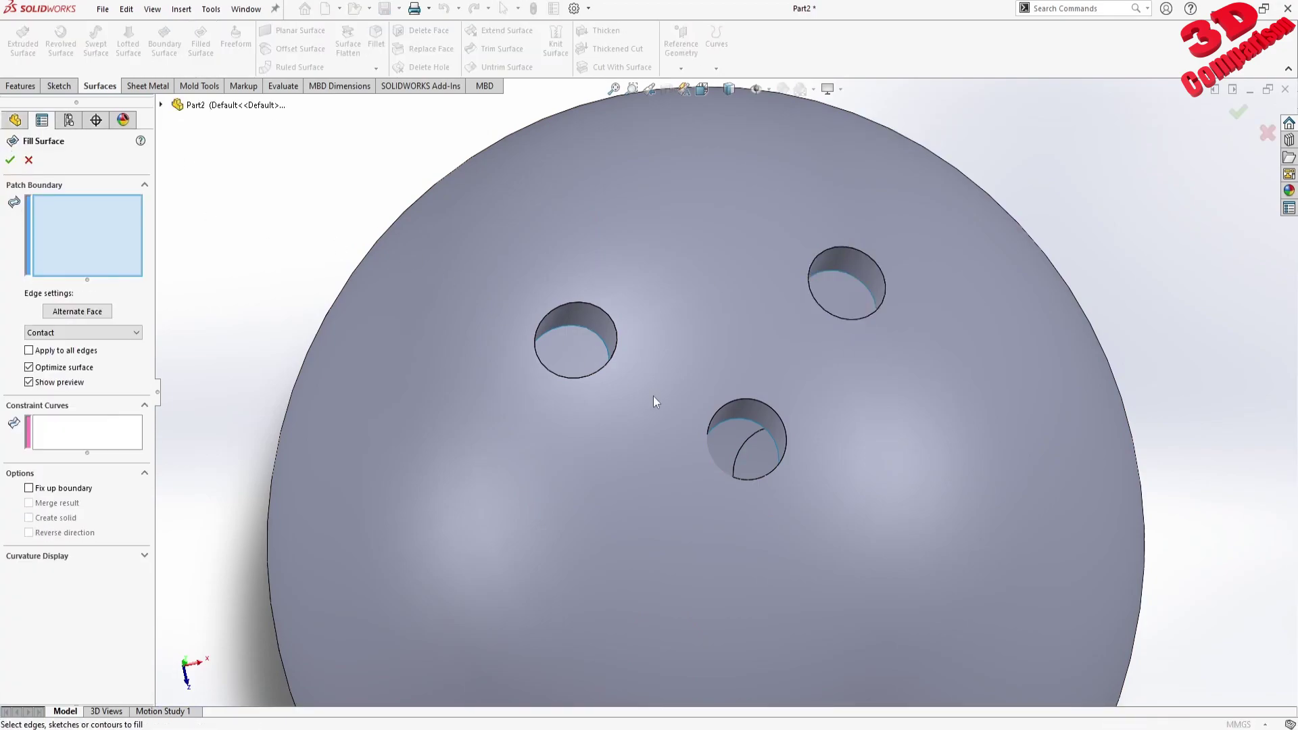
left_click(751, 420)
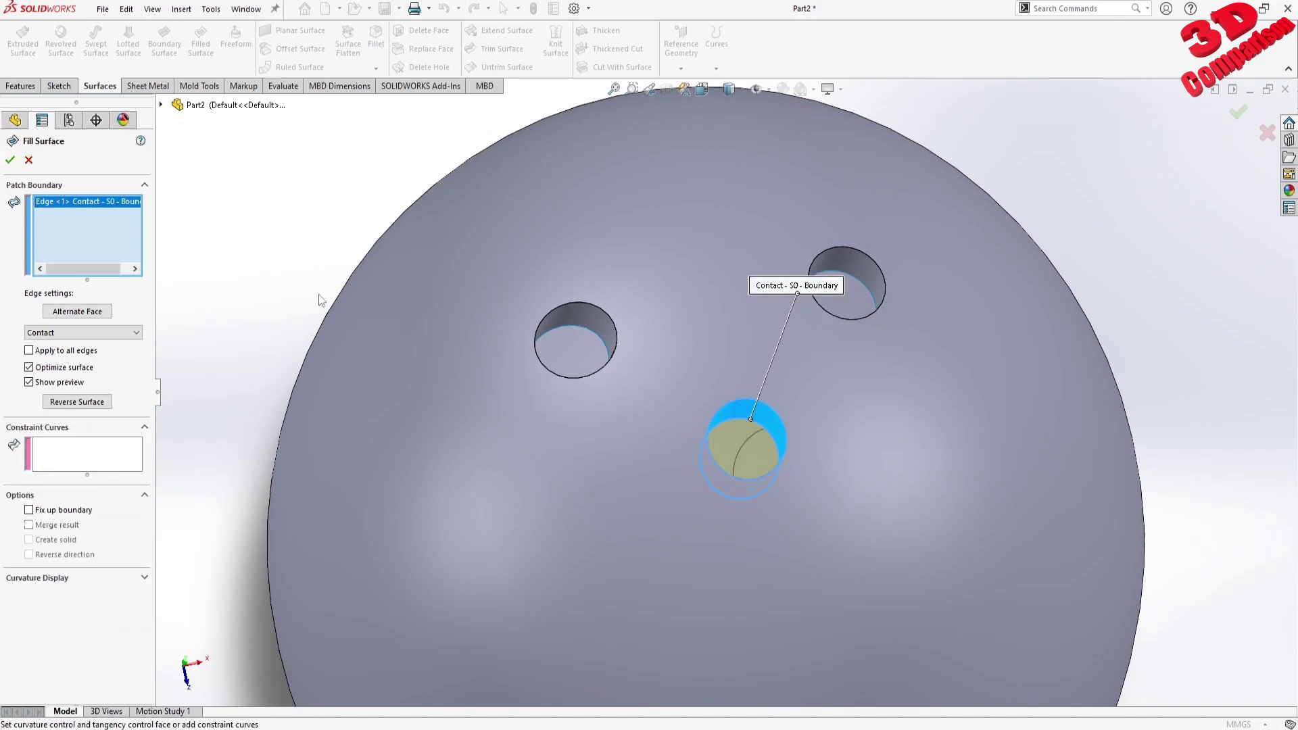
left_click(11, 160)
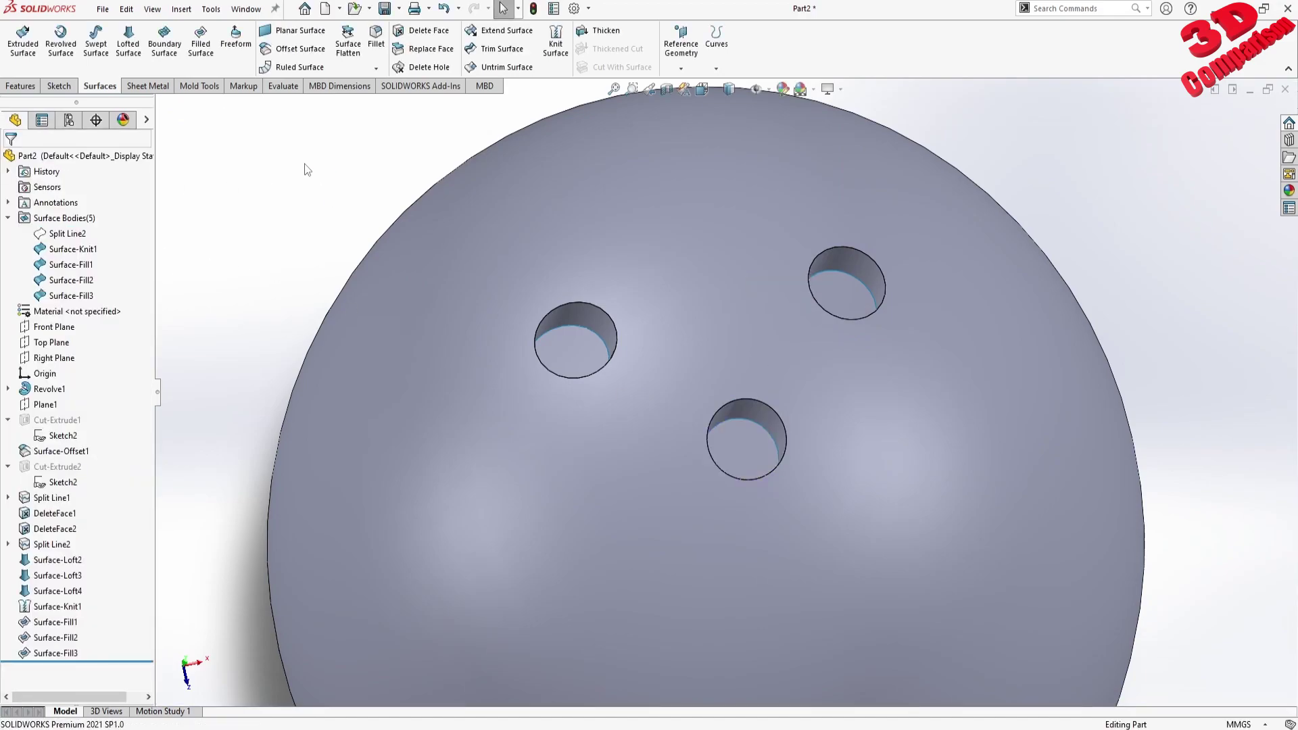
Knit the outer shell Surface-Knit1 together with the three filled surfaces at the hole bottoms
left_click(556, 42)
left_click(626, 234)
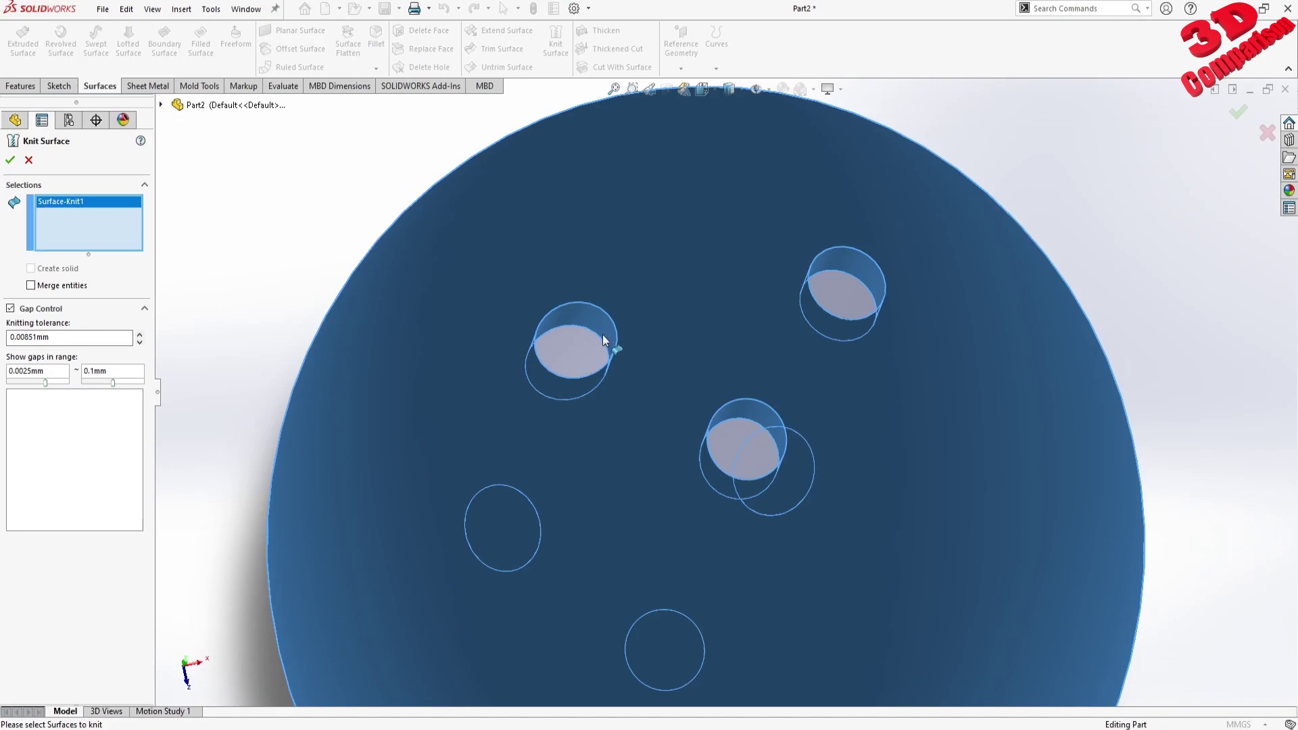
left_click(578, 342)
left_click(758, 433)
left_click(850, 289)
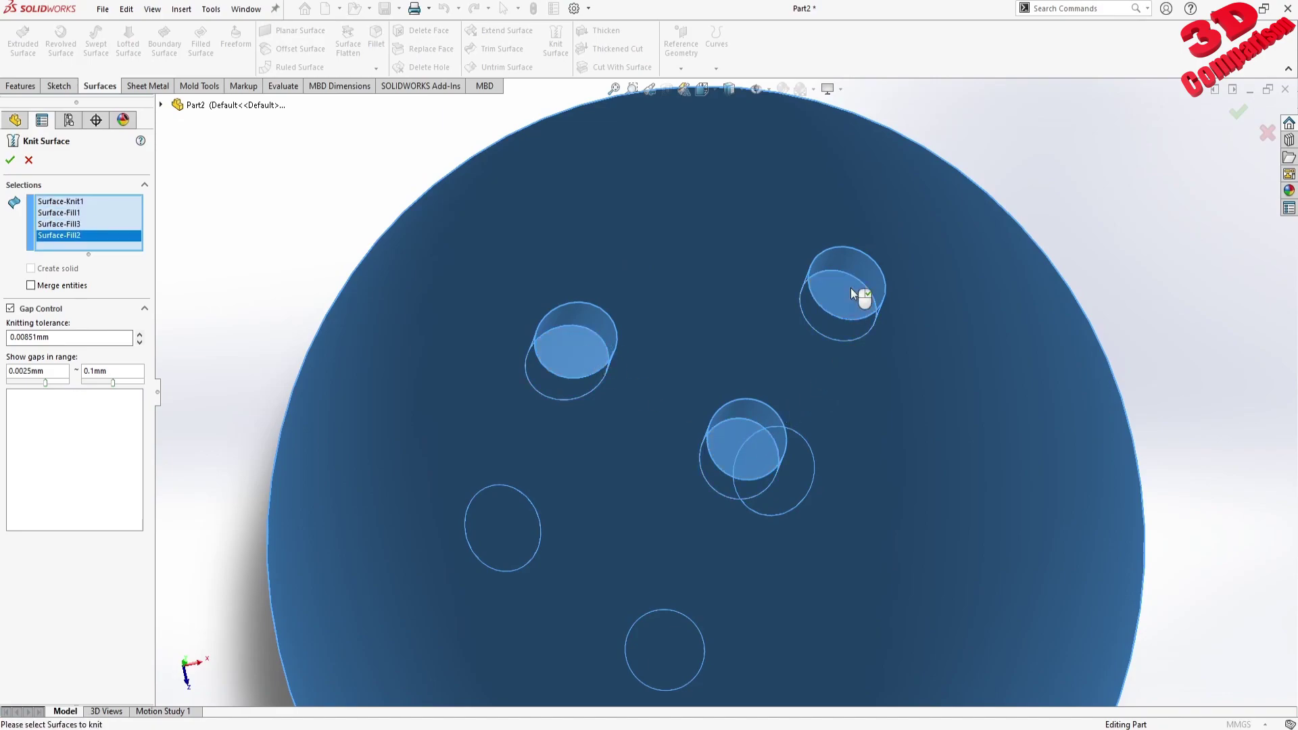
left_click(7, 161)
Edit Surface-Knit2 and enable Create solid to turn the knitted surfaces into a solid body
scroll(536, 416, "up", 3)
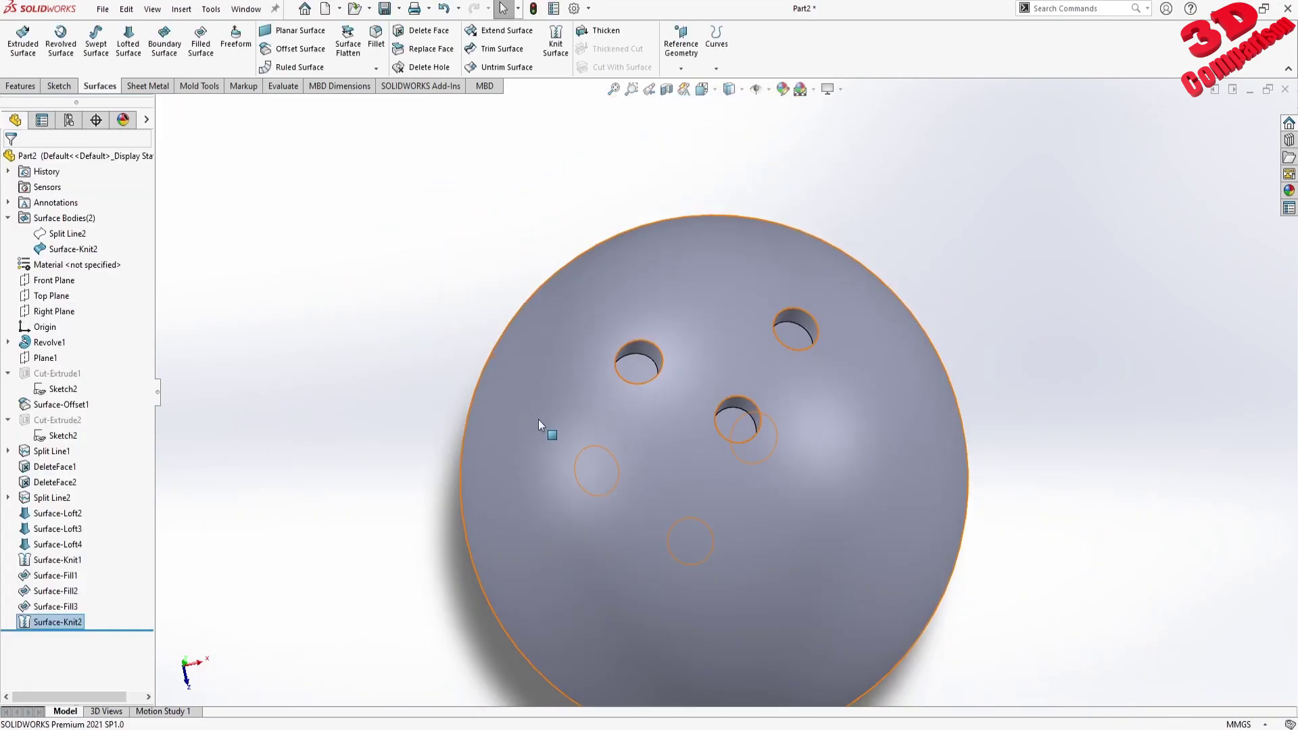
right_click(67, 623)
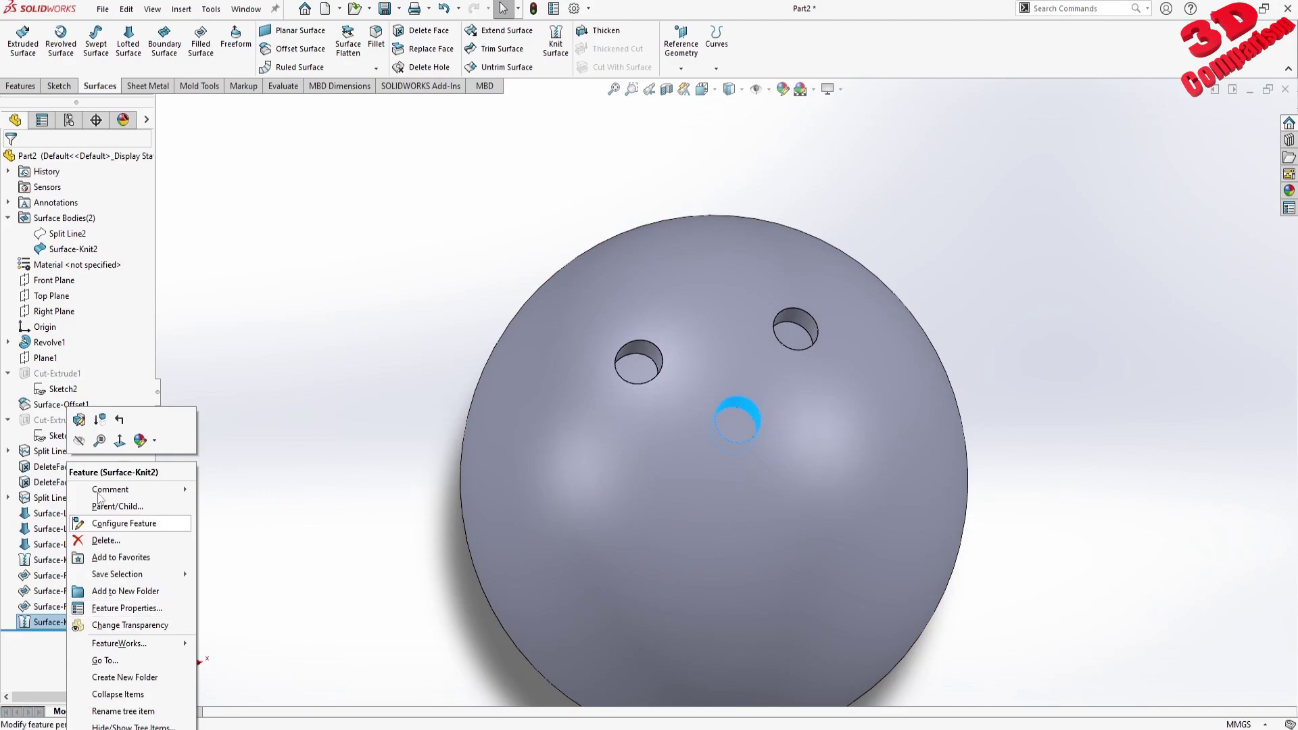
left_click(90, 419)
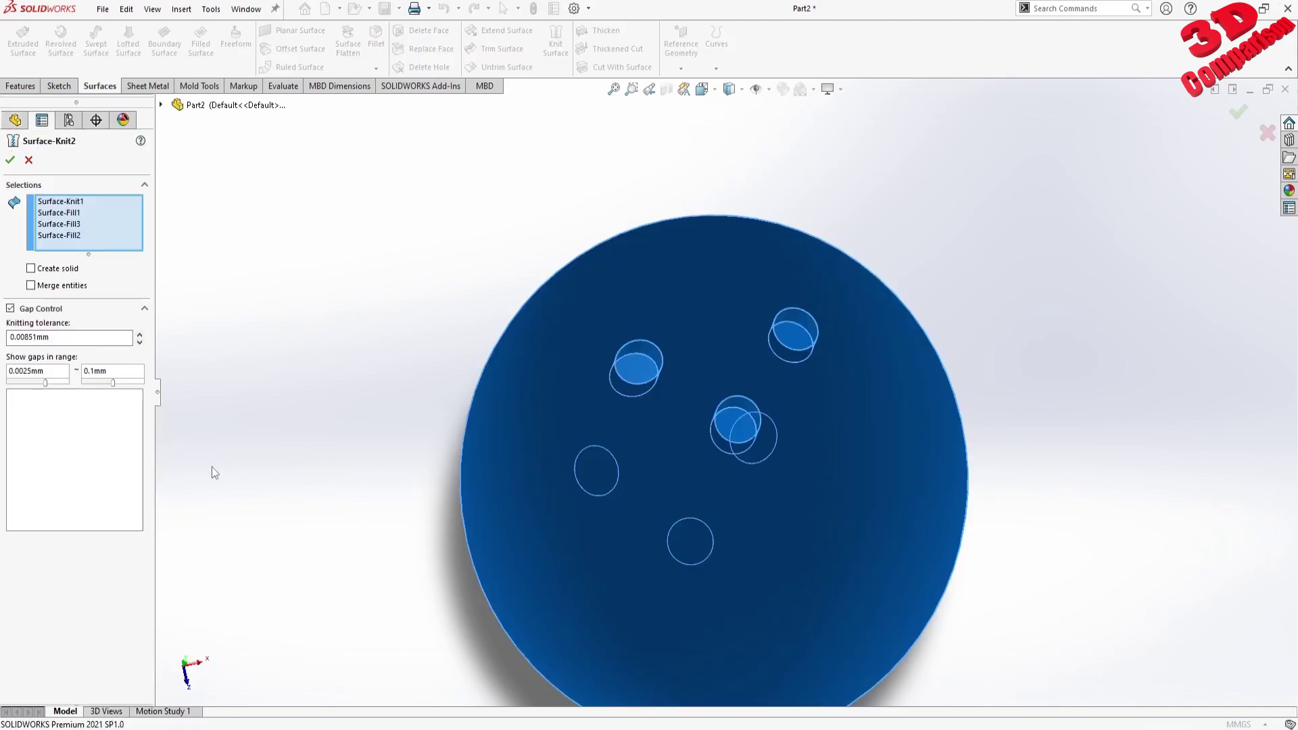
left_click(31, 269)
left_click(10, 160)
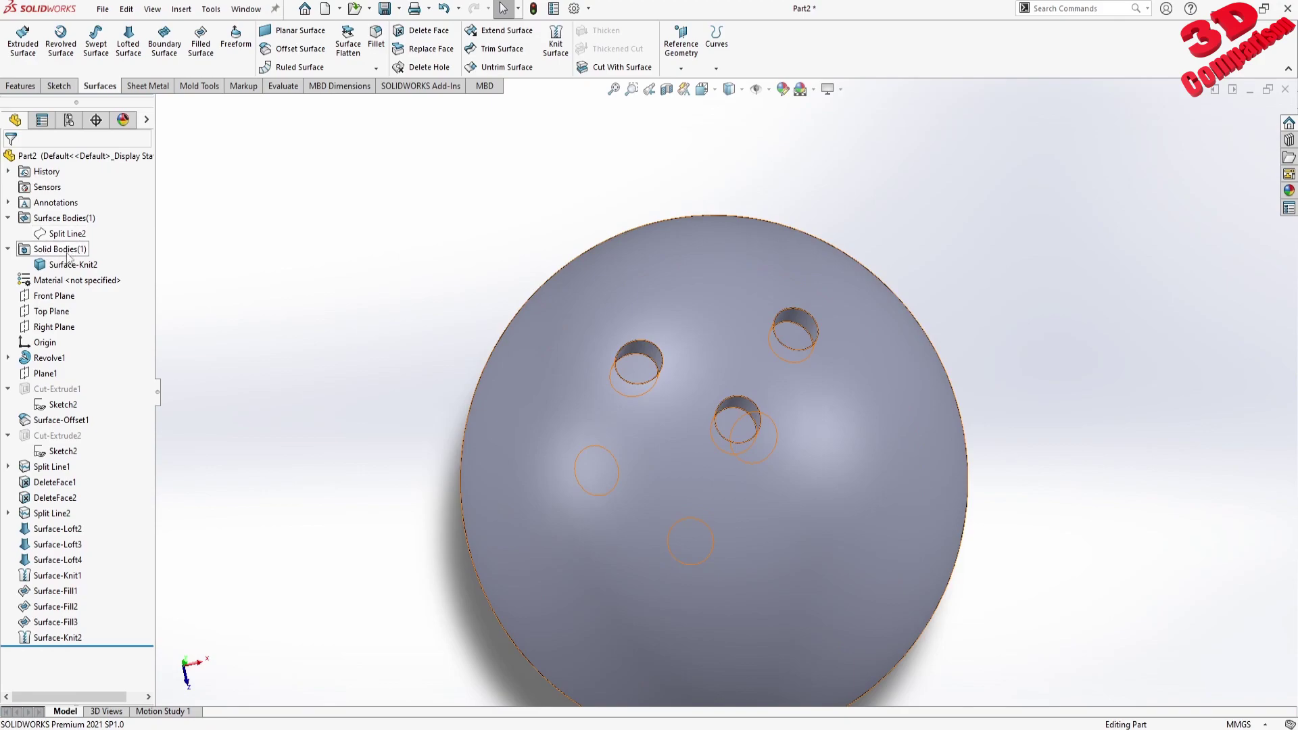
Section the ball parallel to the Right Plane and offset the cut to -34 mm, through a finger hole
scroll(558, 426, "up", 3)
middle_click_drag(703, 490, 681, 406)
scroll(706, 448, "down", 2)
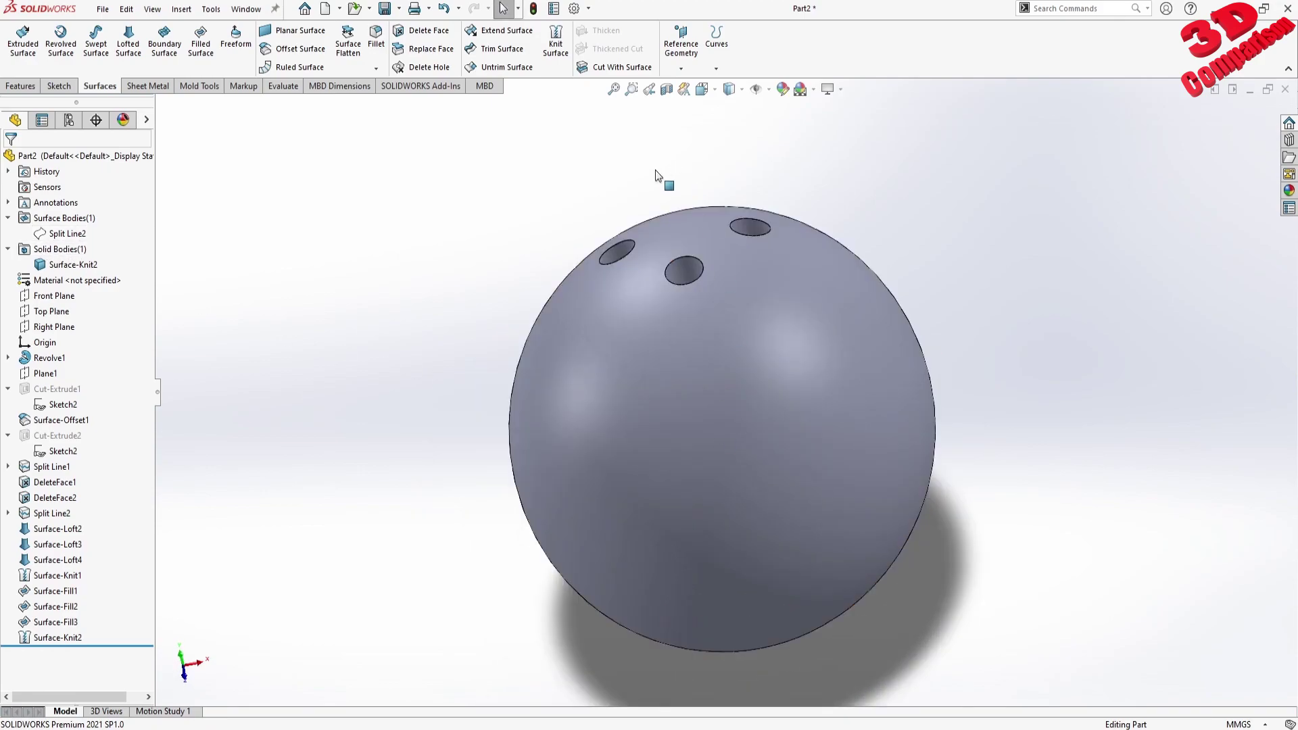
left_click(666, 89)
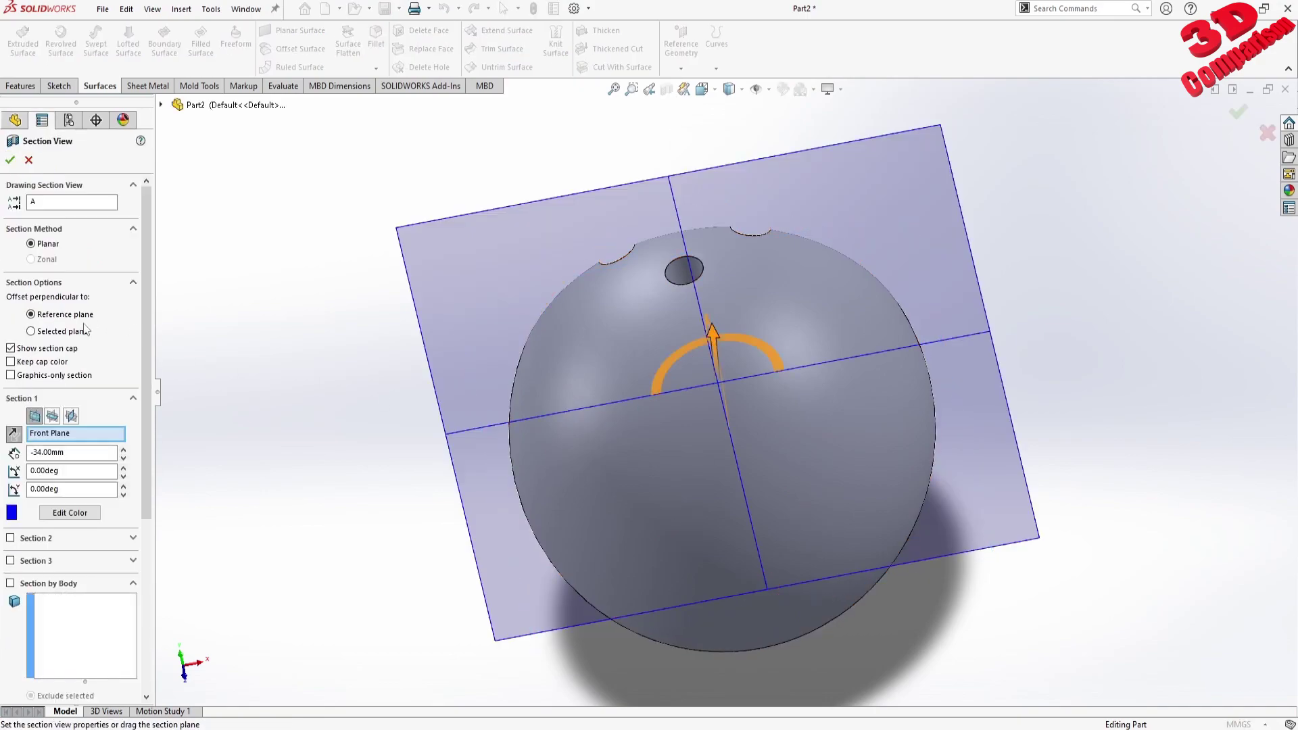
left_click(54, 415)
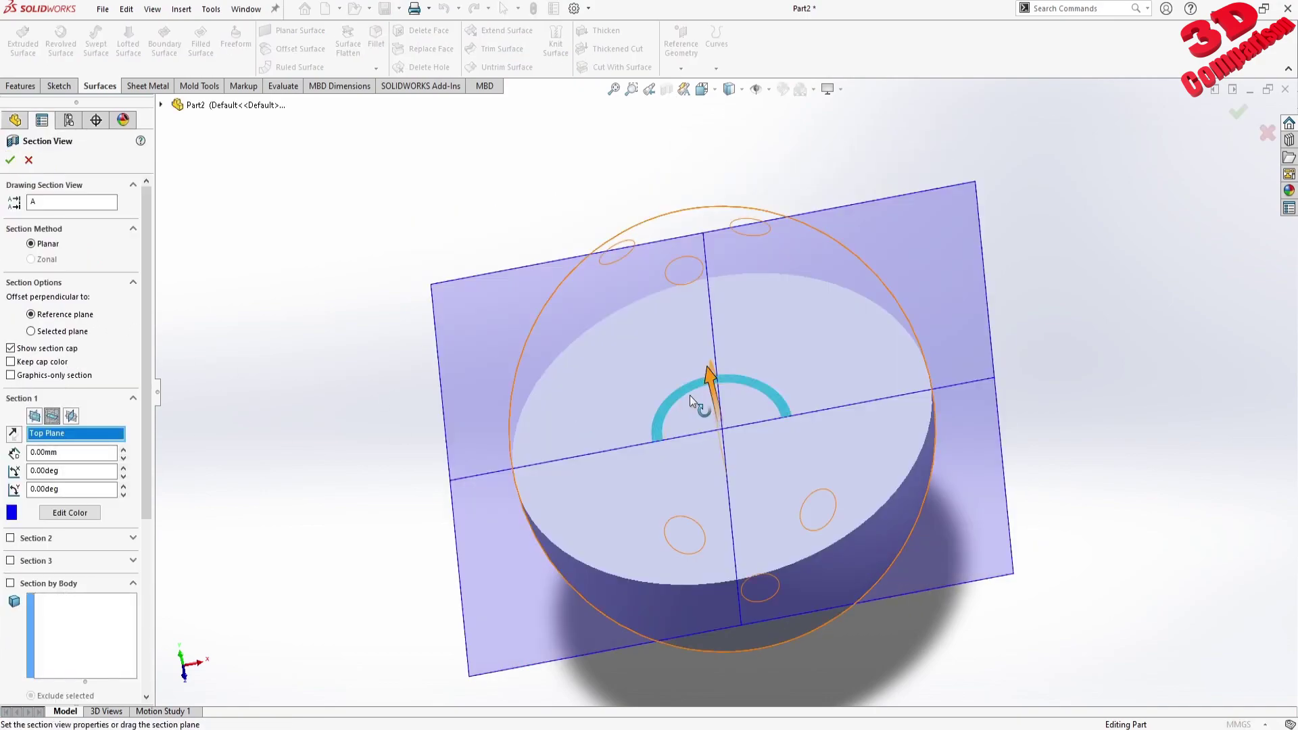
left_click(71, 416)
middle_click_drag(845, 440, 903, 444)
left_click_drag(892, 428, 844, 479)
middle_click_drag(850, 351, 783, 397)
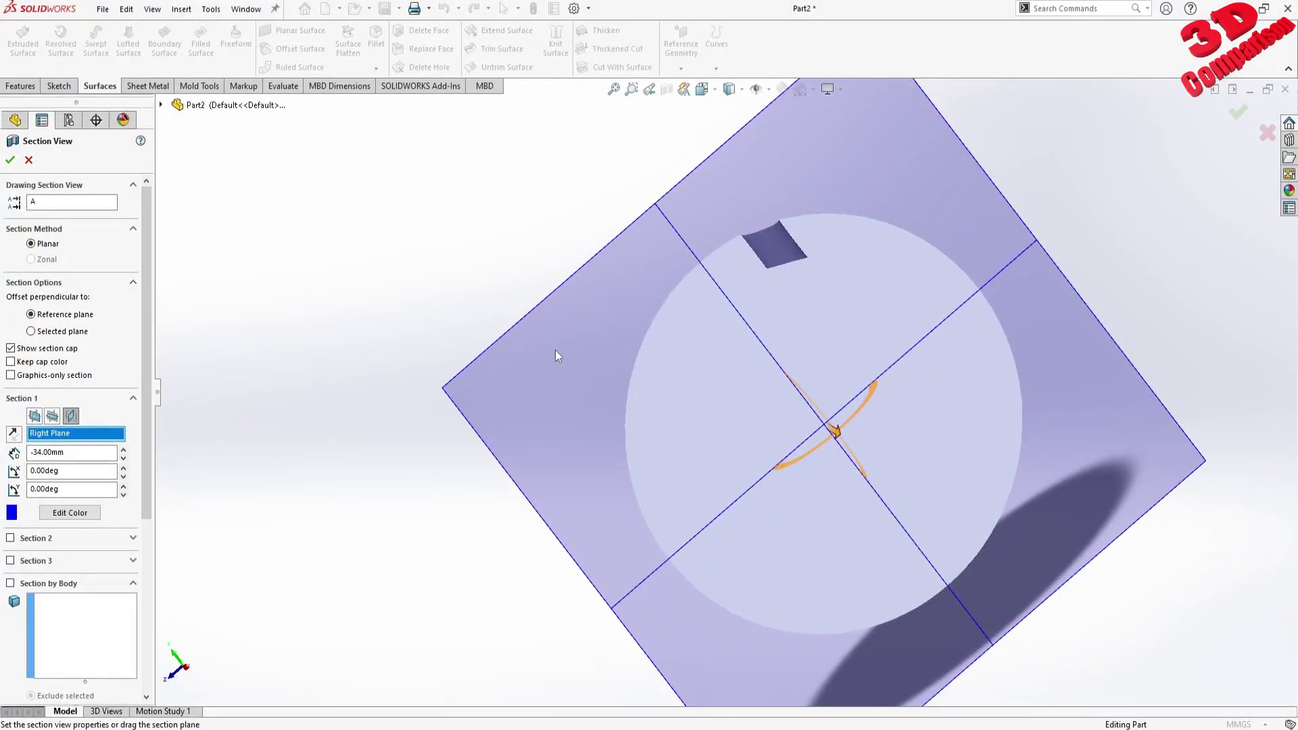
Examine the floor of the cut finger hole and move the Right Plane section to a -5 mm offset
scroll(793, 246, "down", 3)
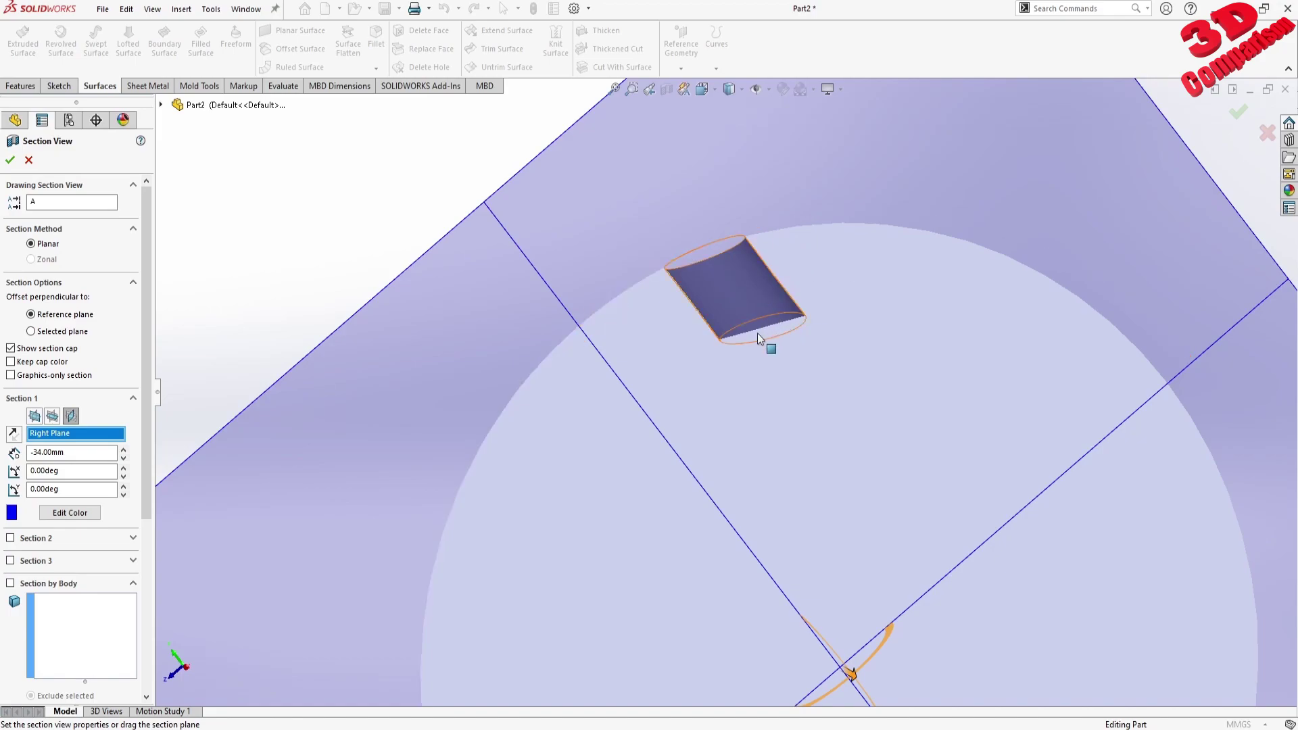
scroll(770, 407, "up", 3)
middle_click_drag(733, 449, 592, 575)
scroll(708, 525, "up", 3)
scroll(709, 501, "down", 5)
middle_click_drag(709, 500, 735, 507)
left_click_drag(597, 423, 577, 469)
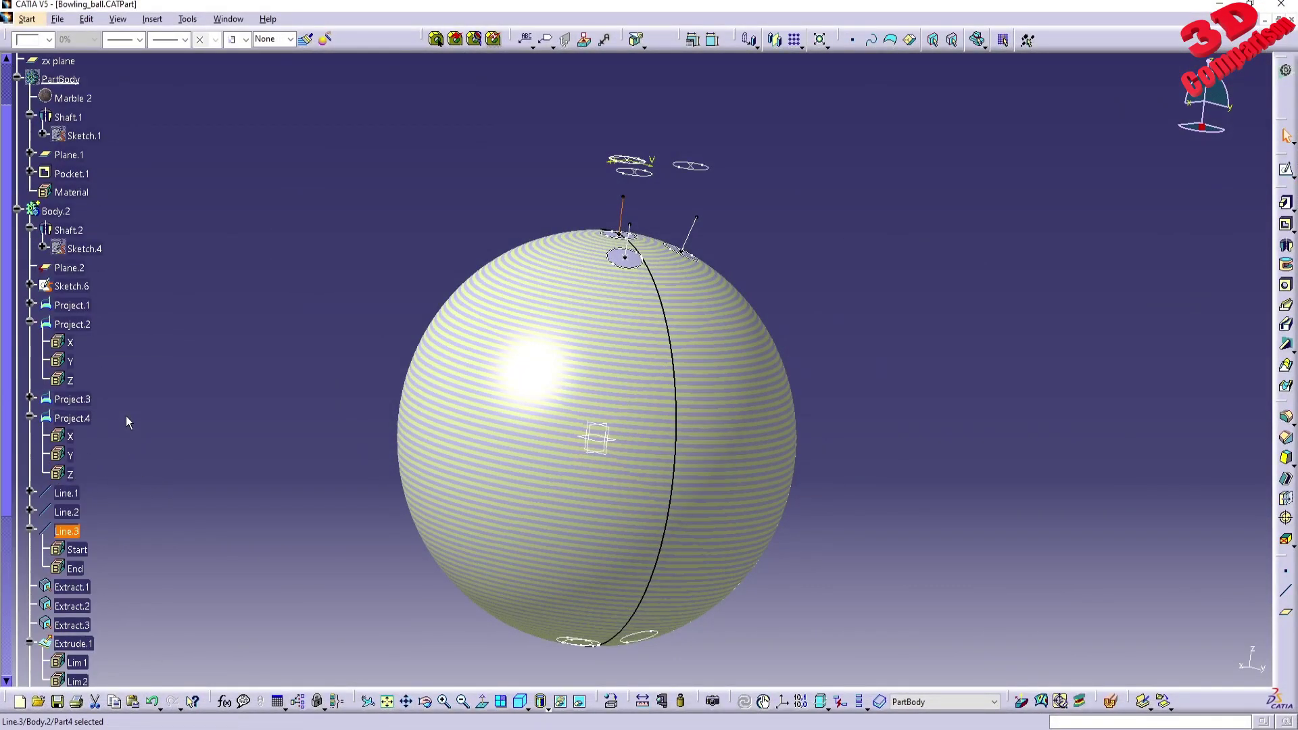
Return from the CATIA reference model to SOLIDWORKS, accept the section view and switch it off again
mouse_move(426, 722)
left_click(518, 687)
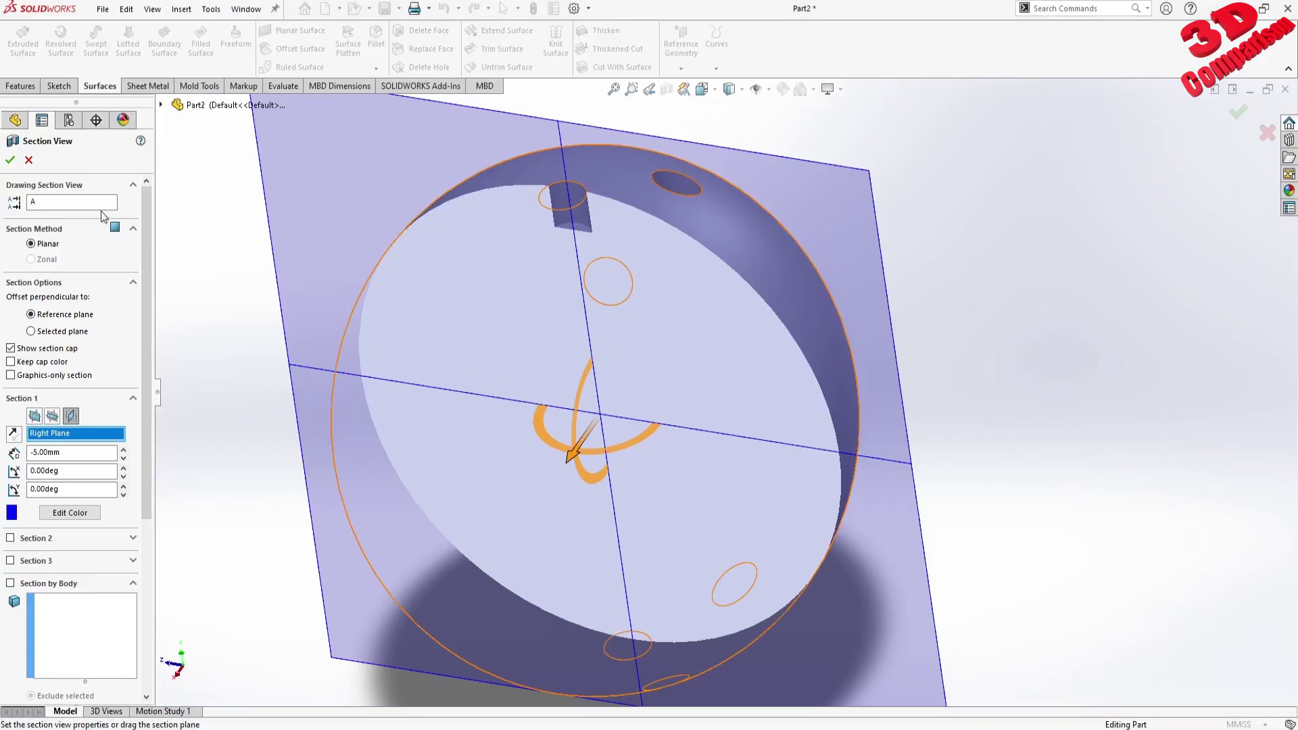
left_click(11, 159)
scroll(593, 291, "up", 3)
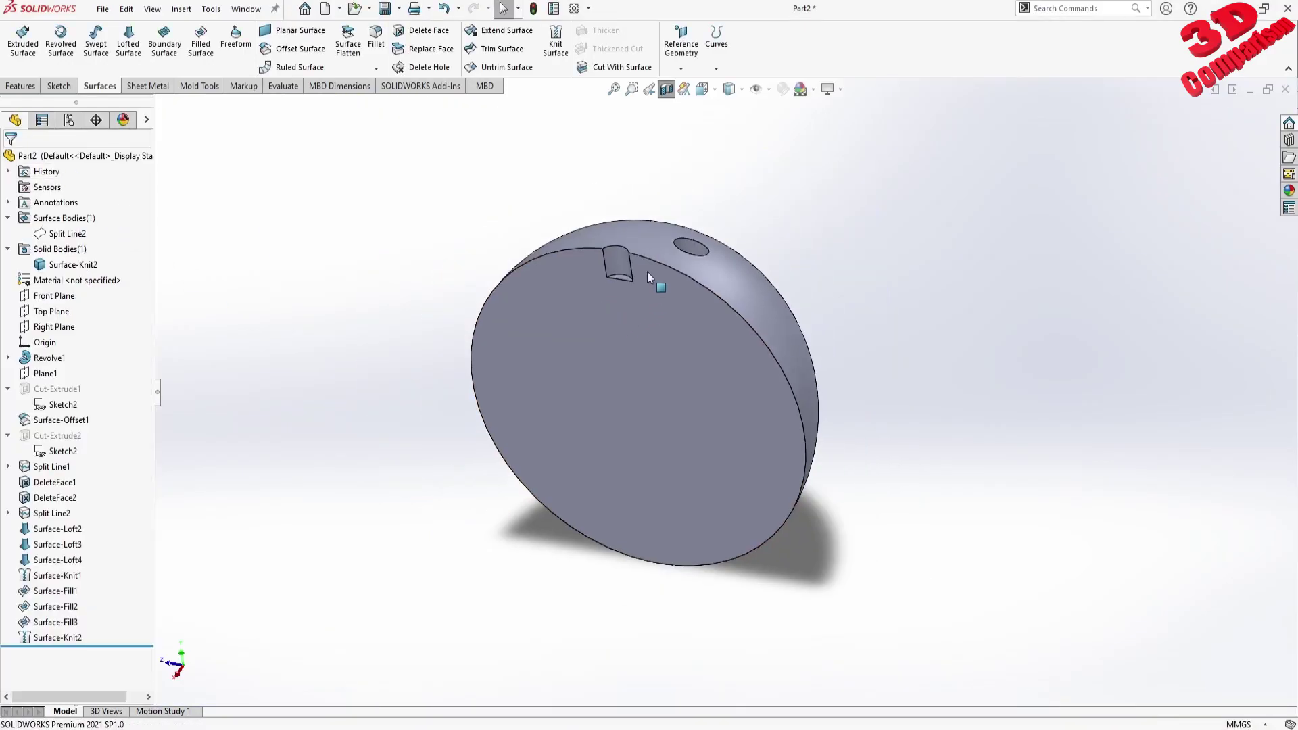
left_click(667, 88)
scroll(599, 337, "down", 1)
middle_click_drag(696, 443, 651, 468)
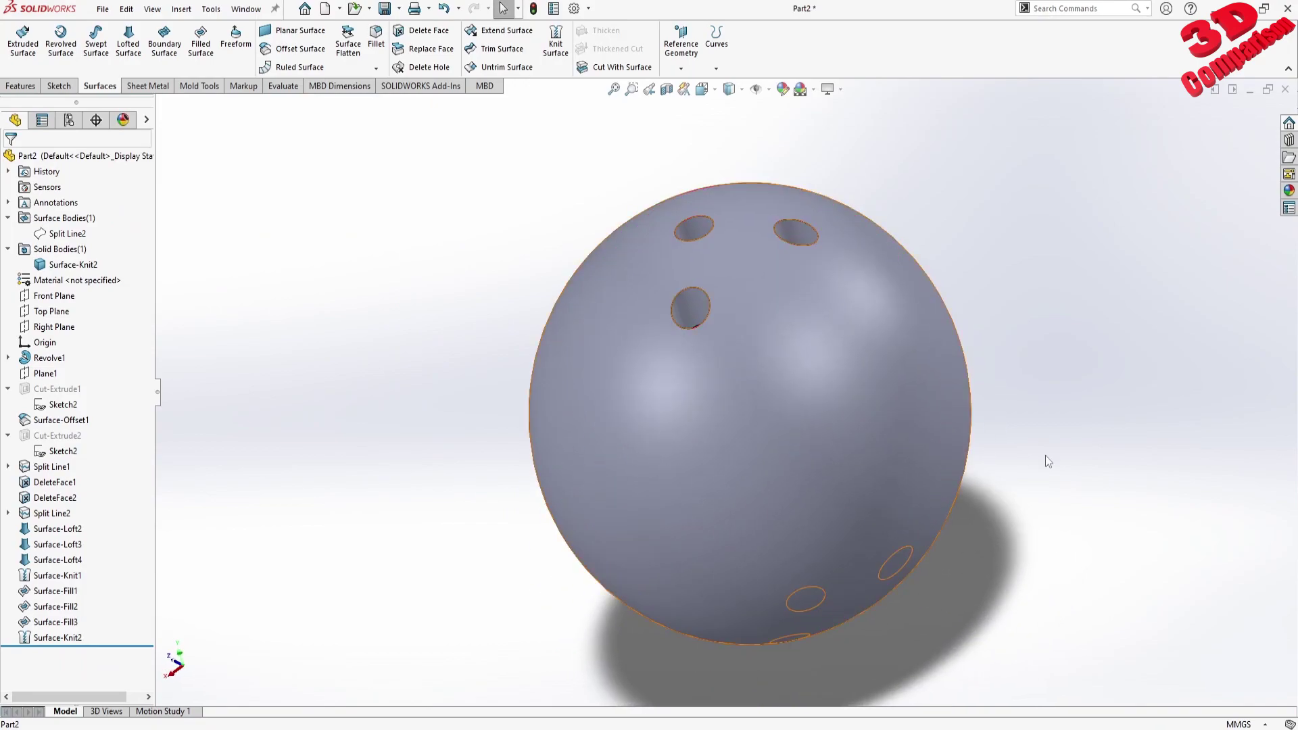
Apply the slate 2d appearance from the Architectural stone category to the whole ball part
left_click(1289, 190)
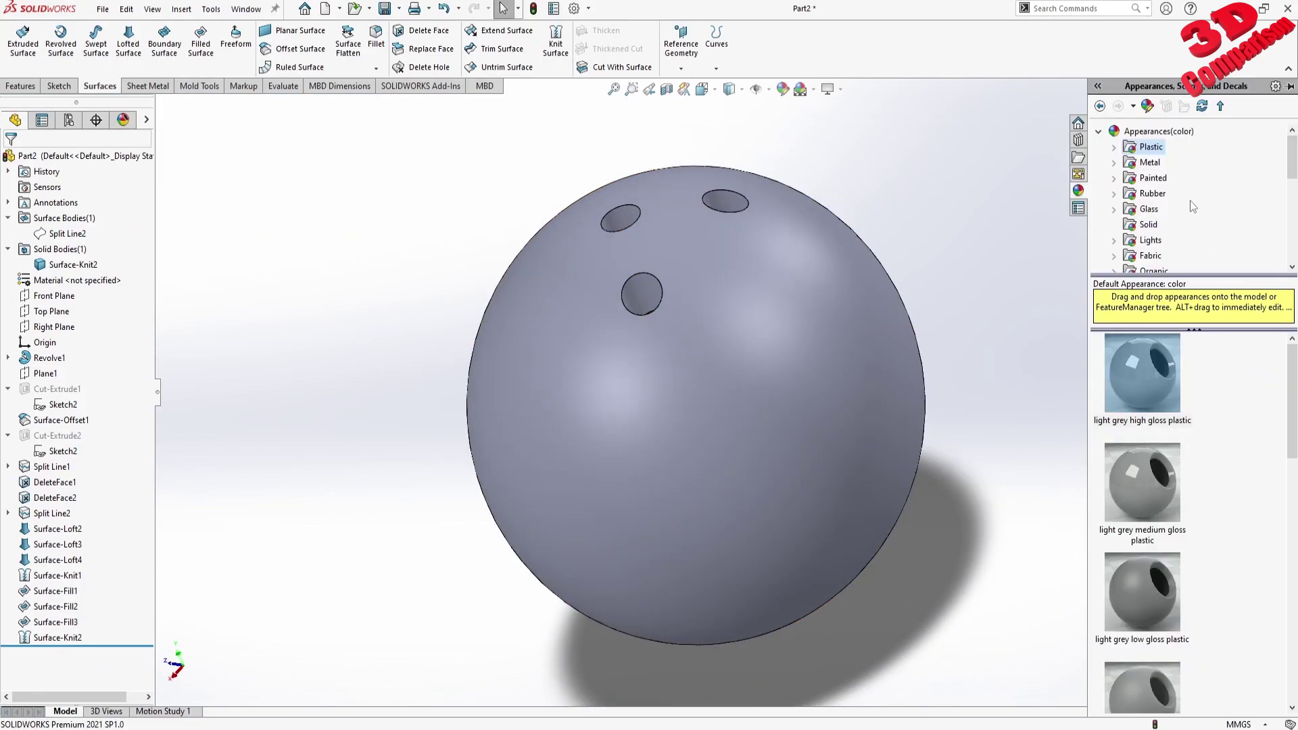
scroll(1166, 202, "down", 6)
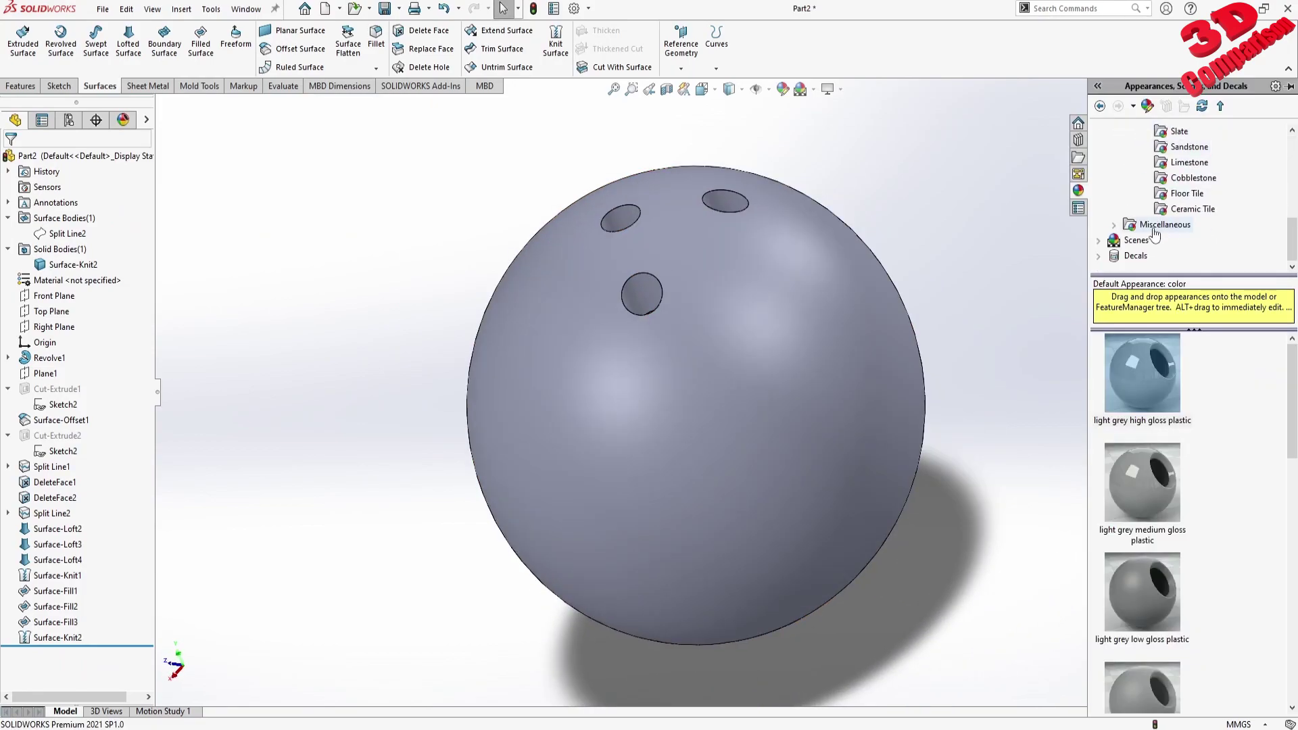
scroll(1156, 203, "up", 3)
left_click(1171, 226)
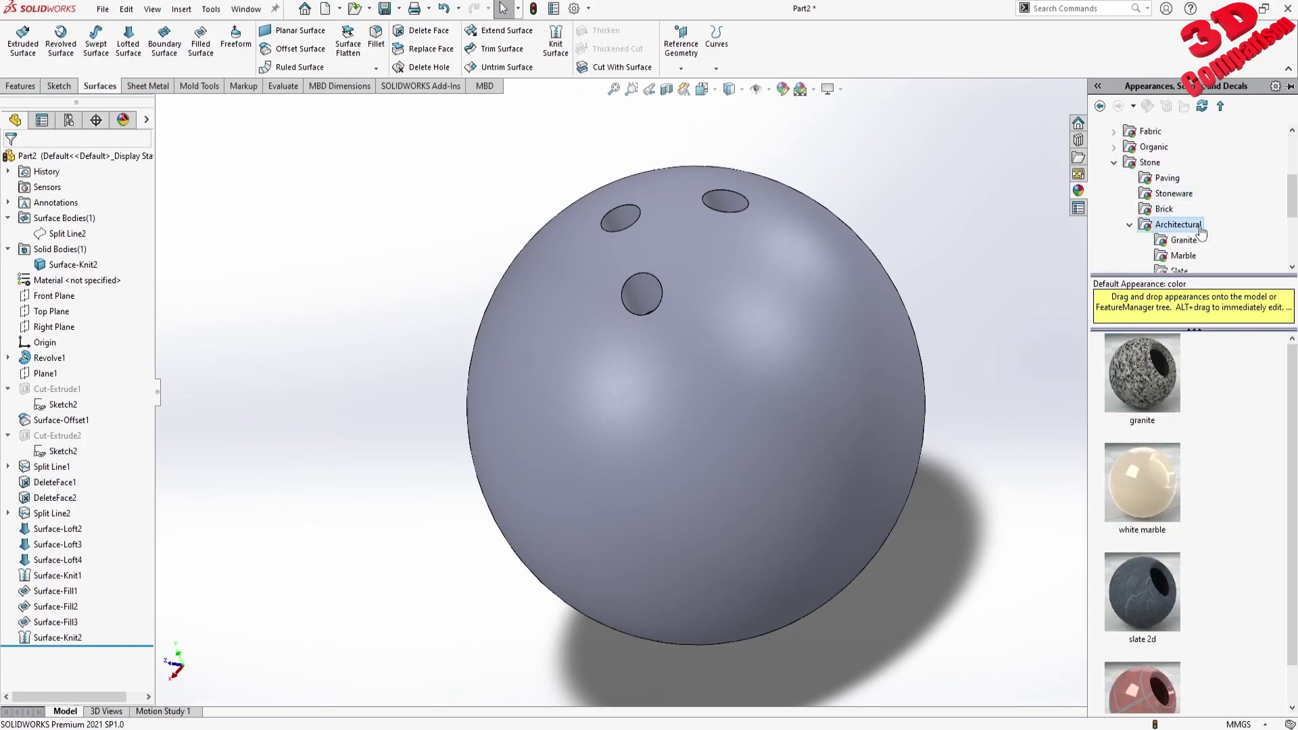
scroll(1200, 232, "down", 2)
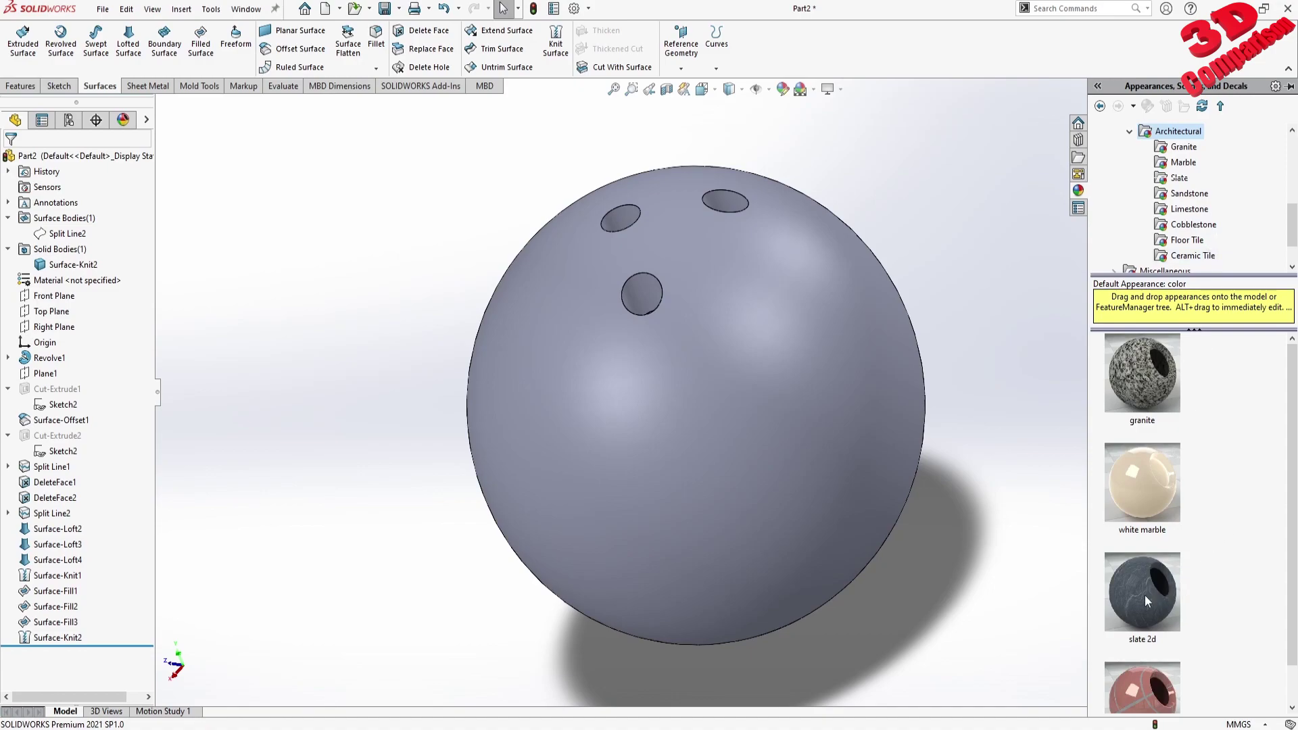
left_click_drag(1147, 594, 683, 404)
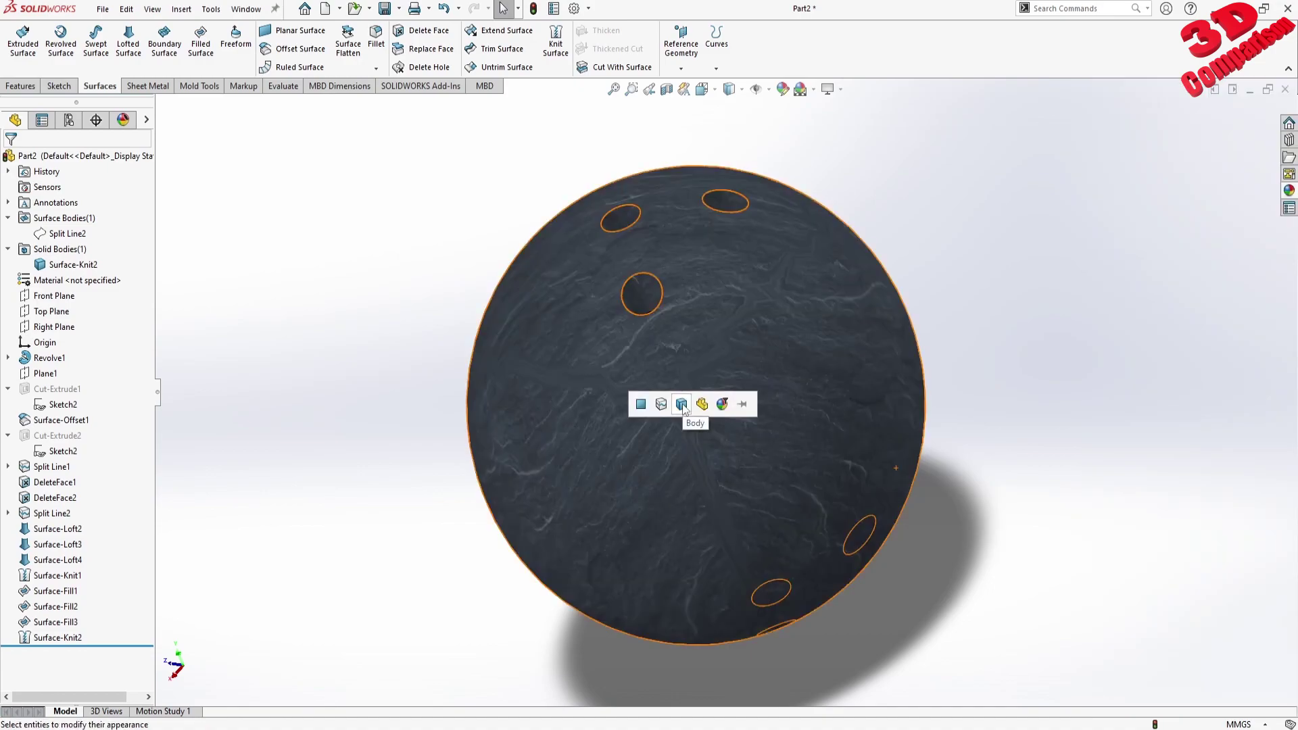
left_click(703, 405)
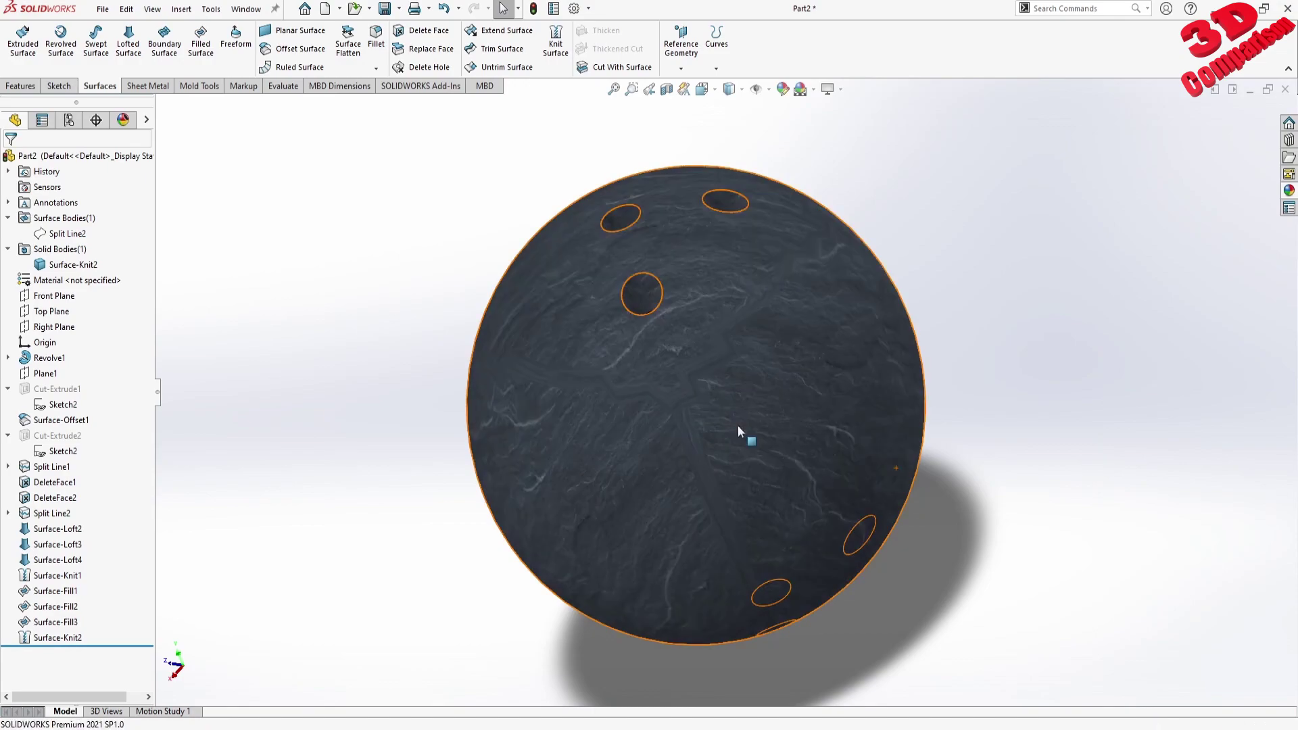
Open the part's applied slate 2d appearance for editing
scroll(694, 365, "up", 6)
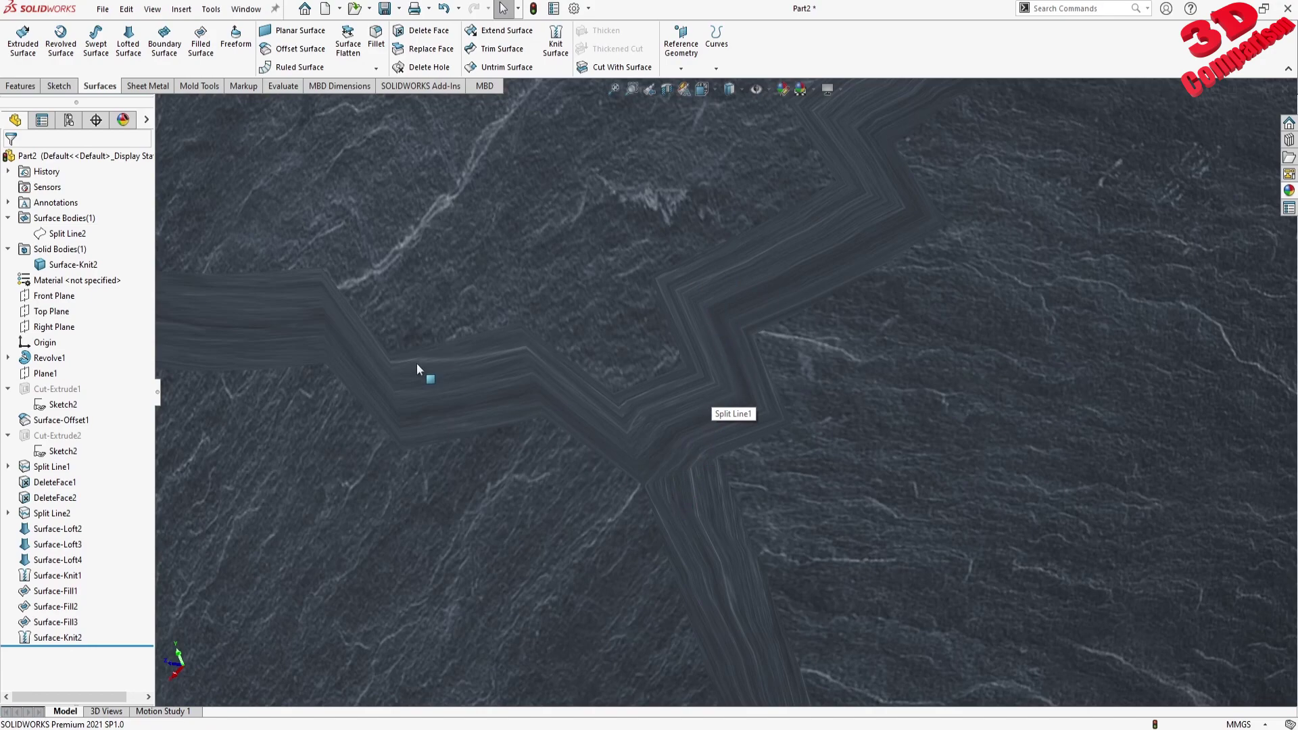
scroll(748, 460, "down", 10)
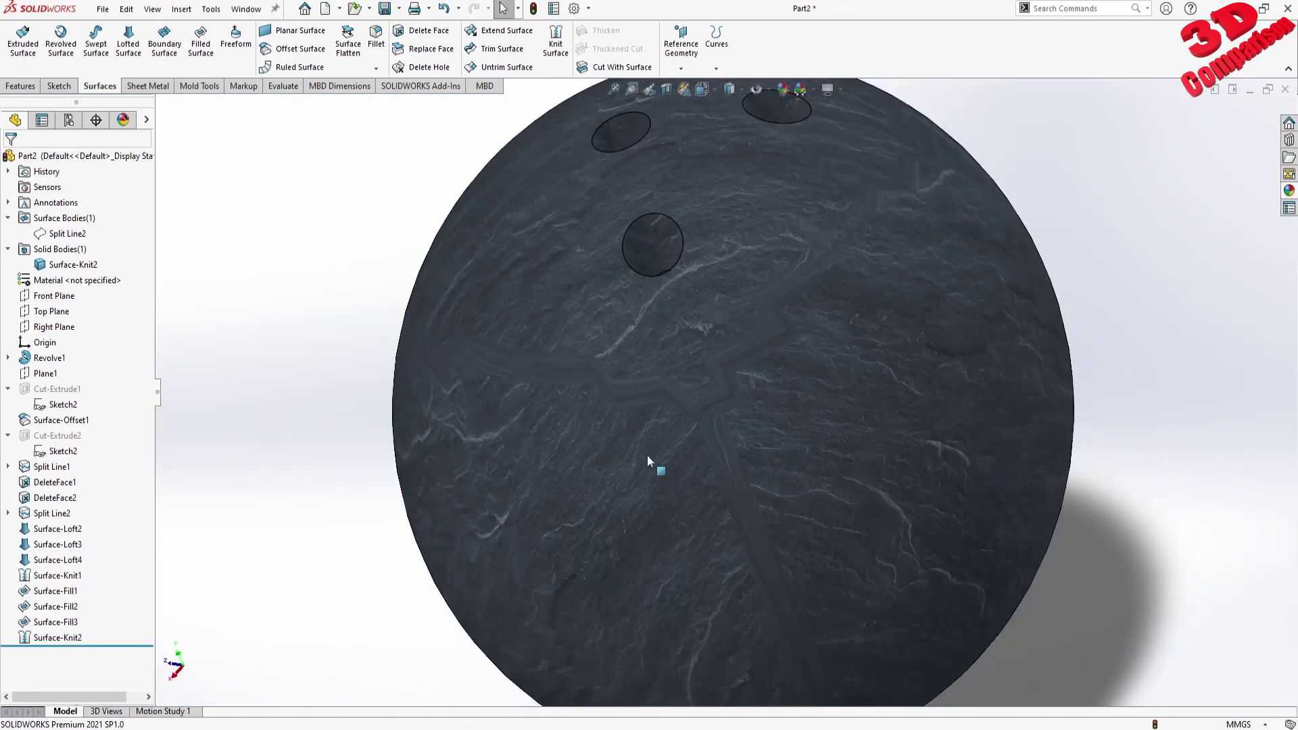
middle_click_drag(664, 357, 680, 481)
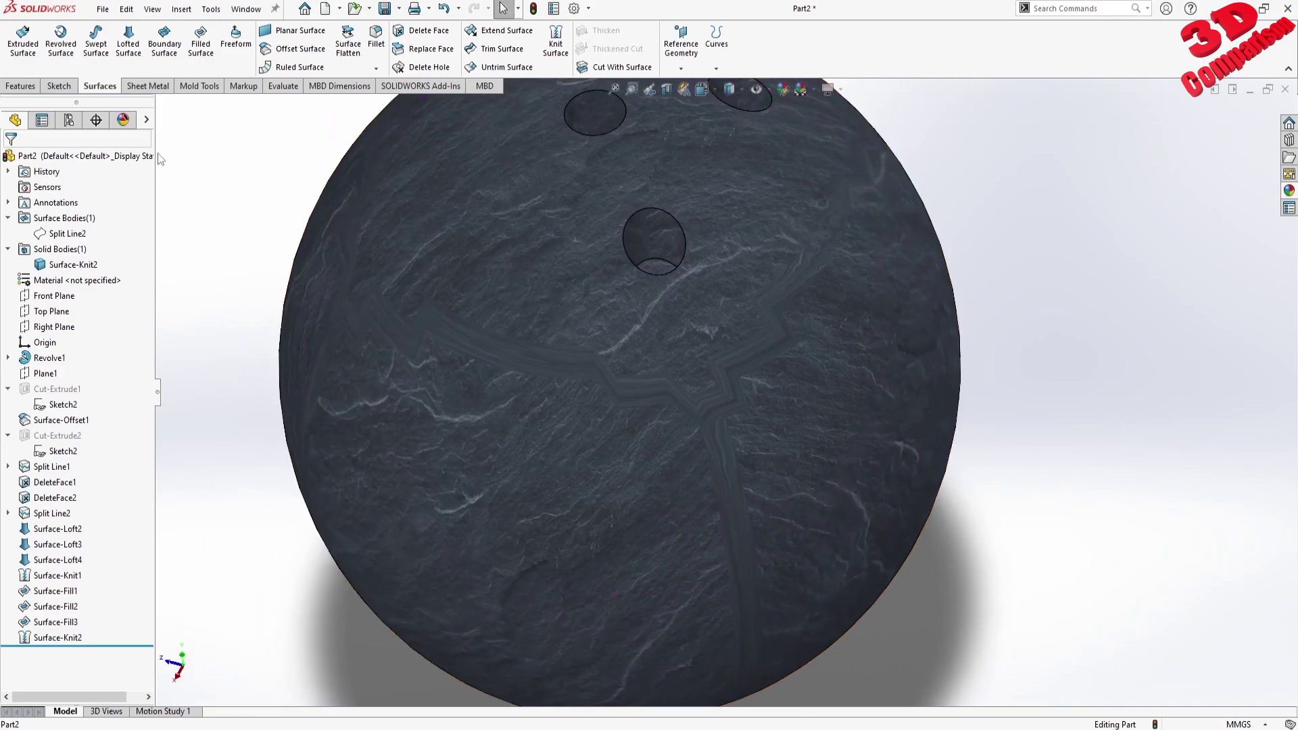
left_click(124, 122)
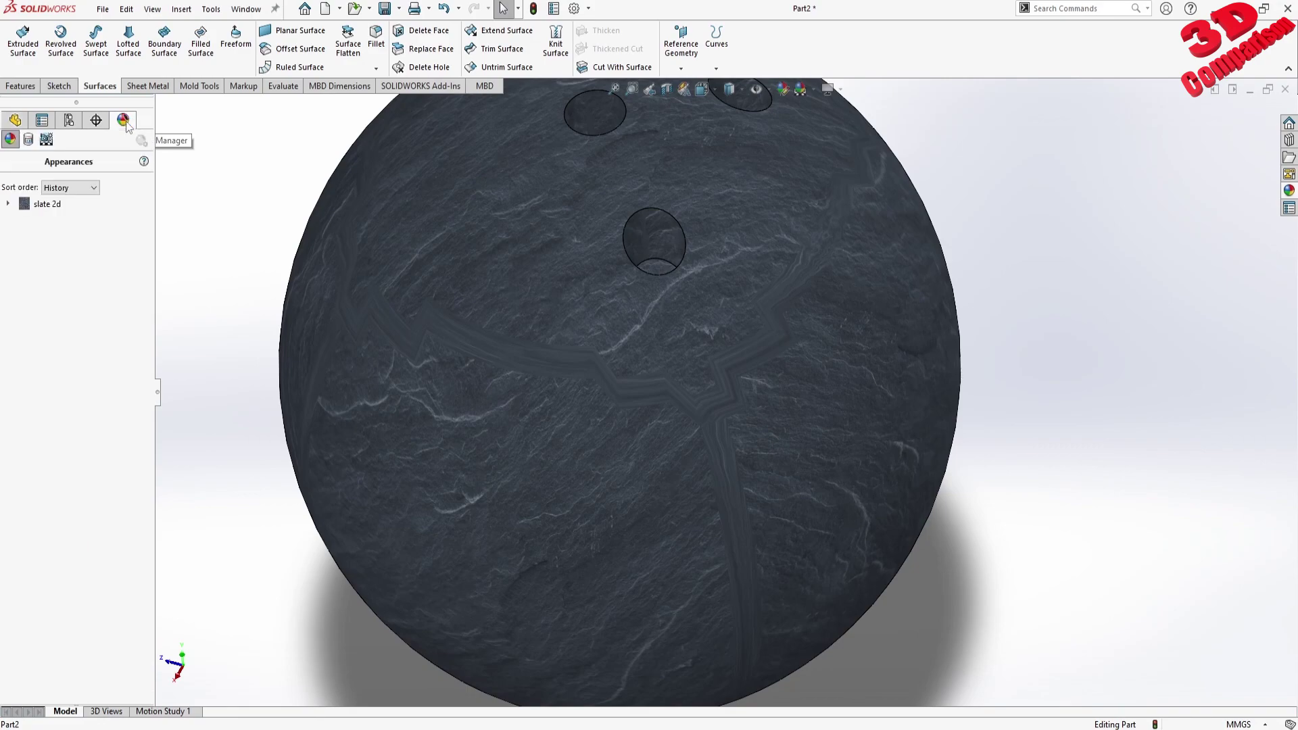
mouse_move(49, 208)
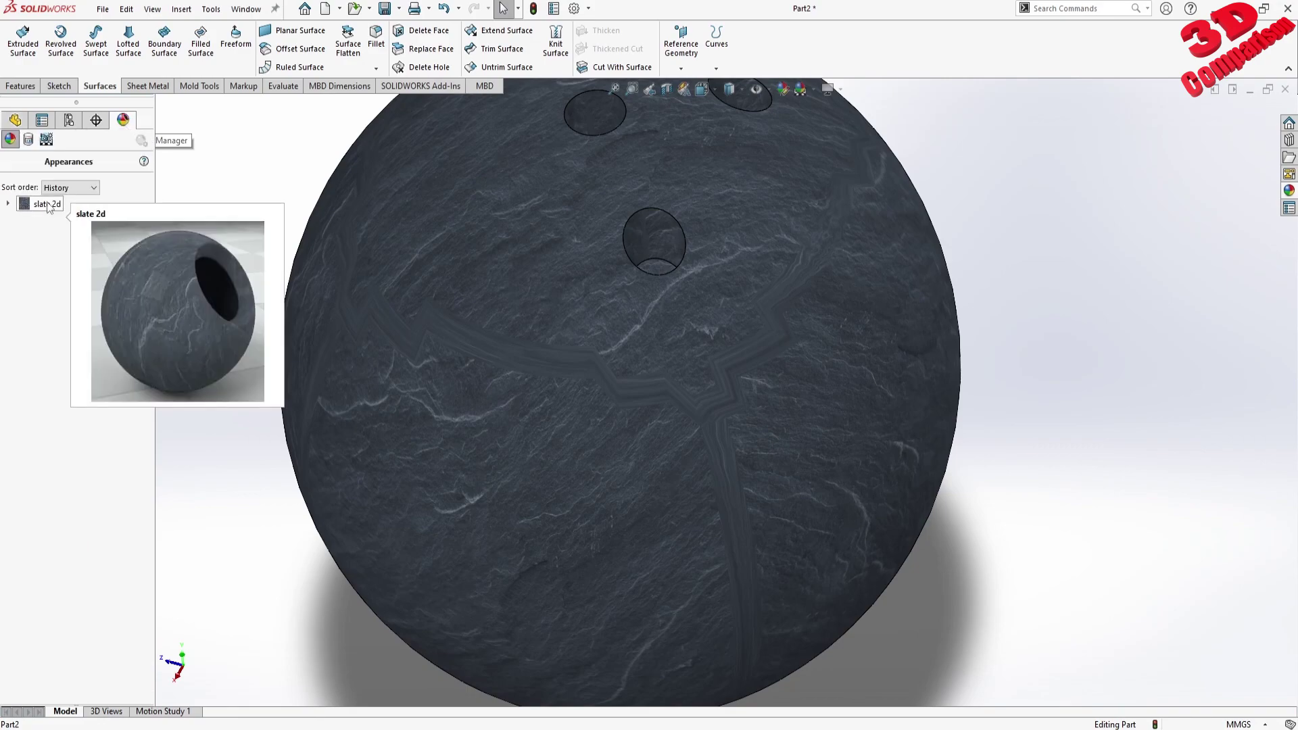
right_click(49, 208)
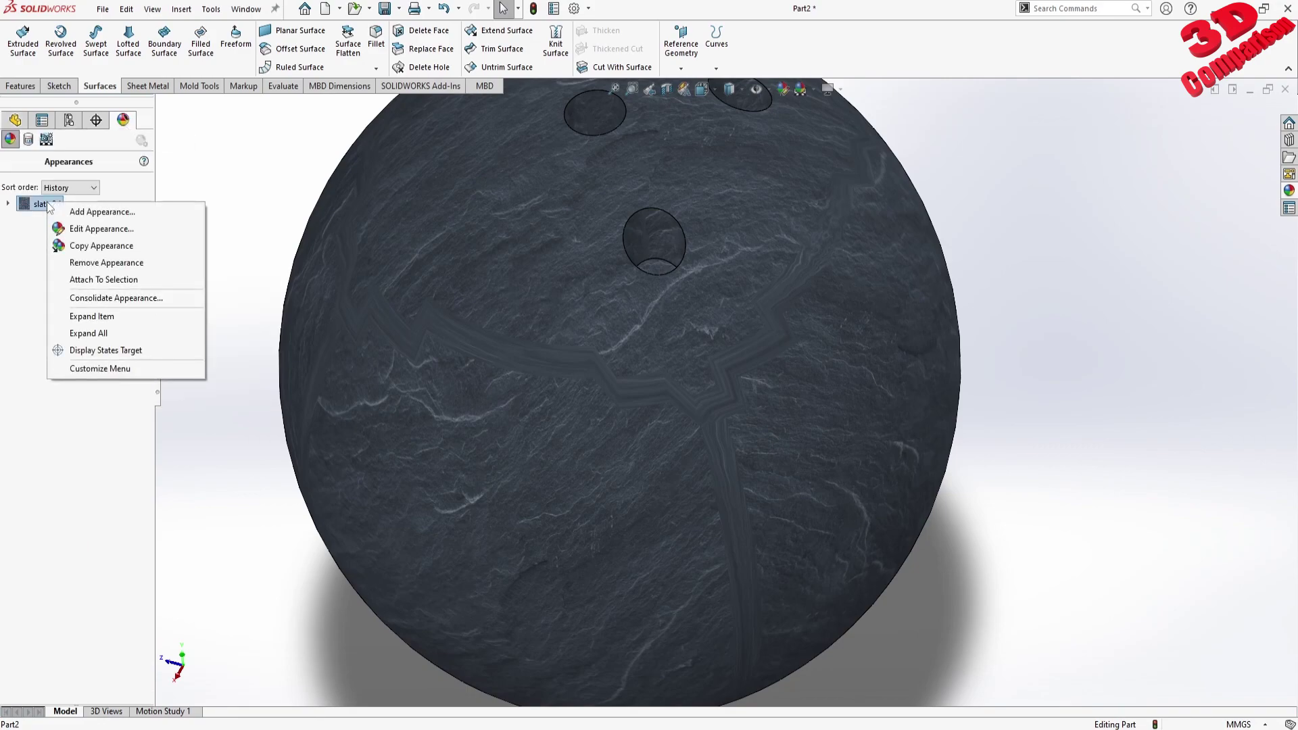
left_click(95, 212)
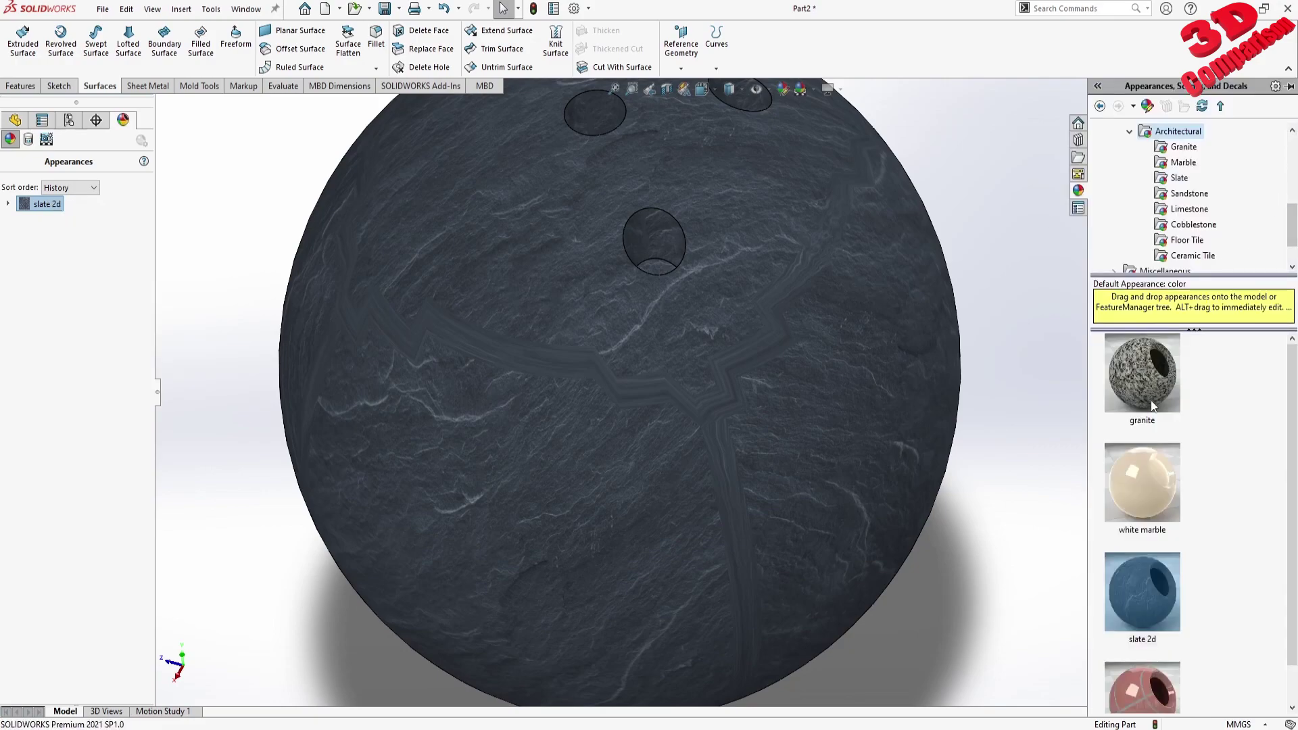
mouse_move(1148, 618)
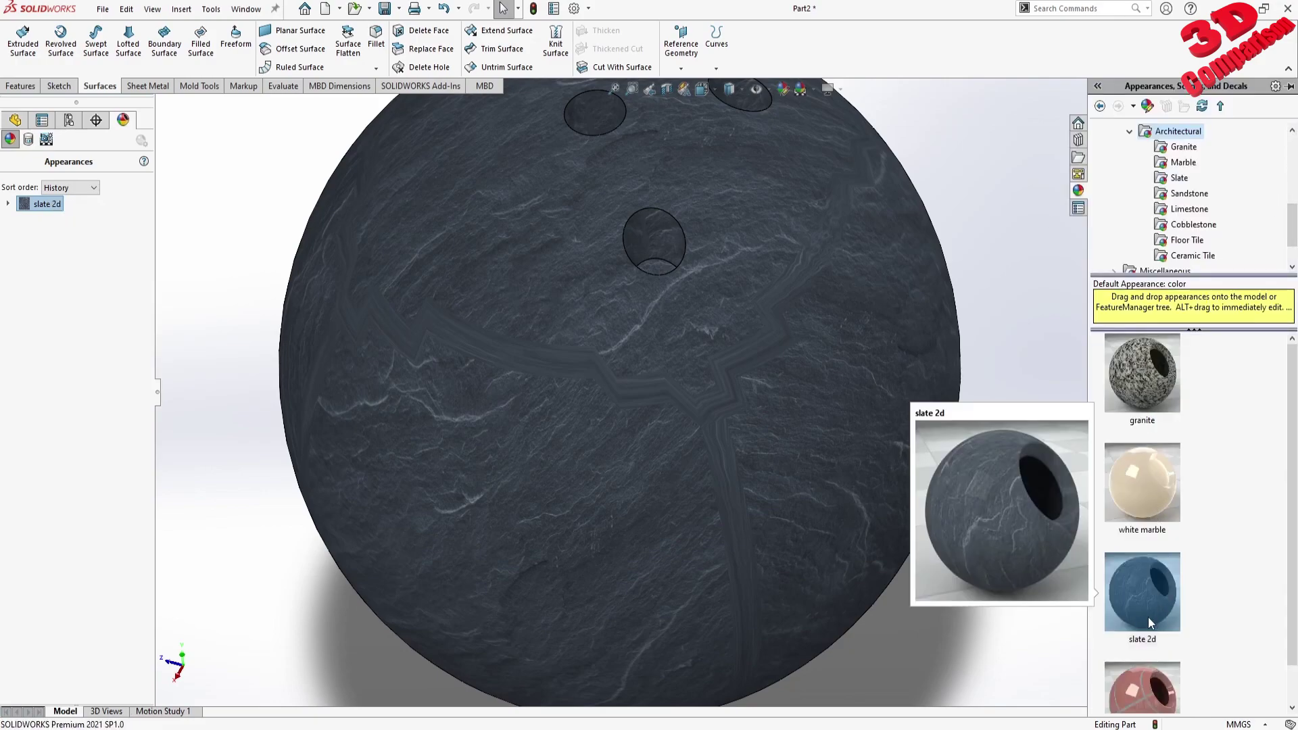
right_click(49, 209)
left_click(100, 233)
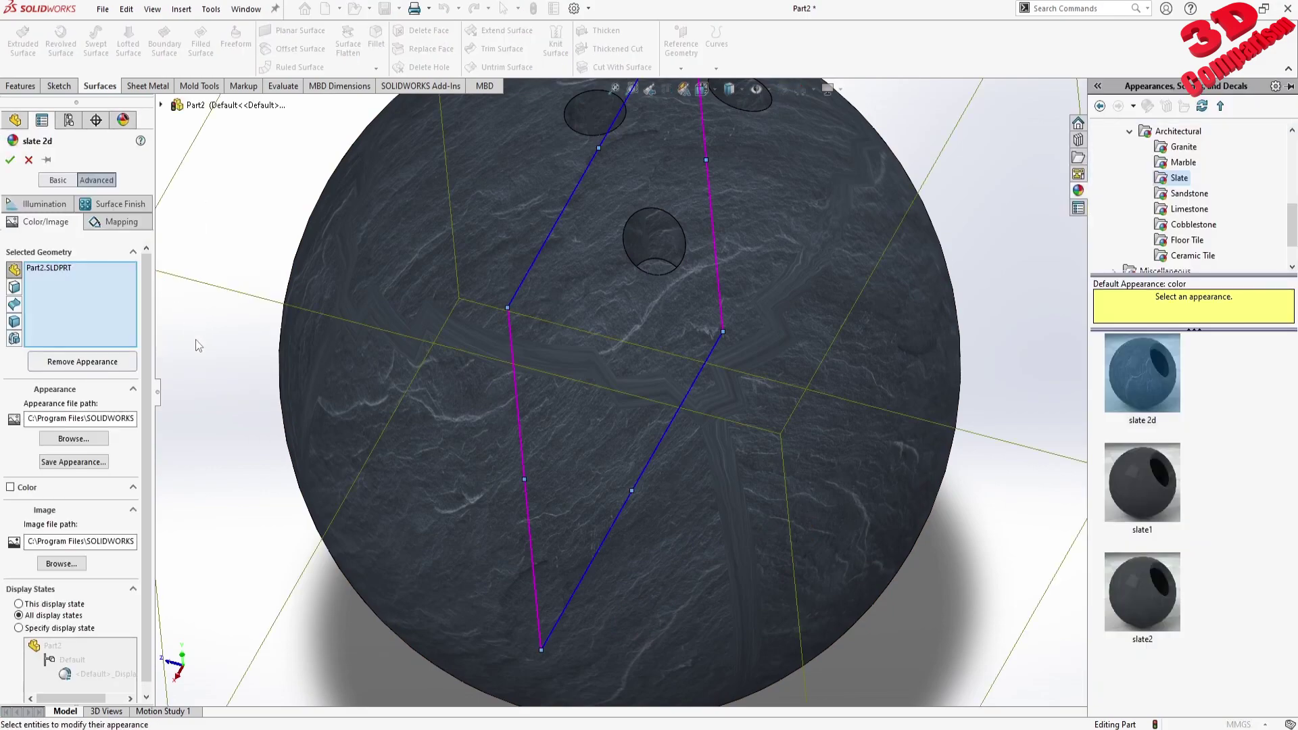
Change the slate texture's mapping type to Spherical and inspect how it wraps around the finger holes
left_click(115, 223)
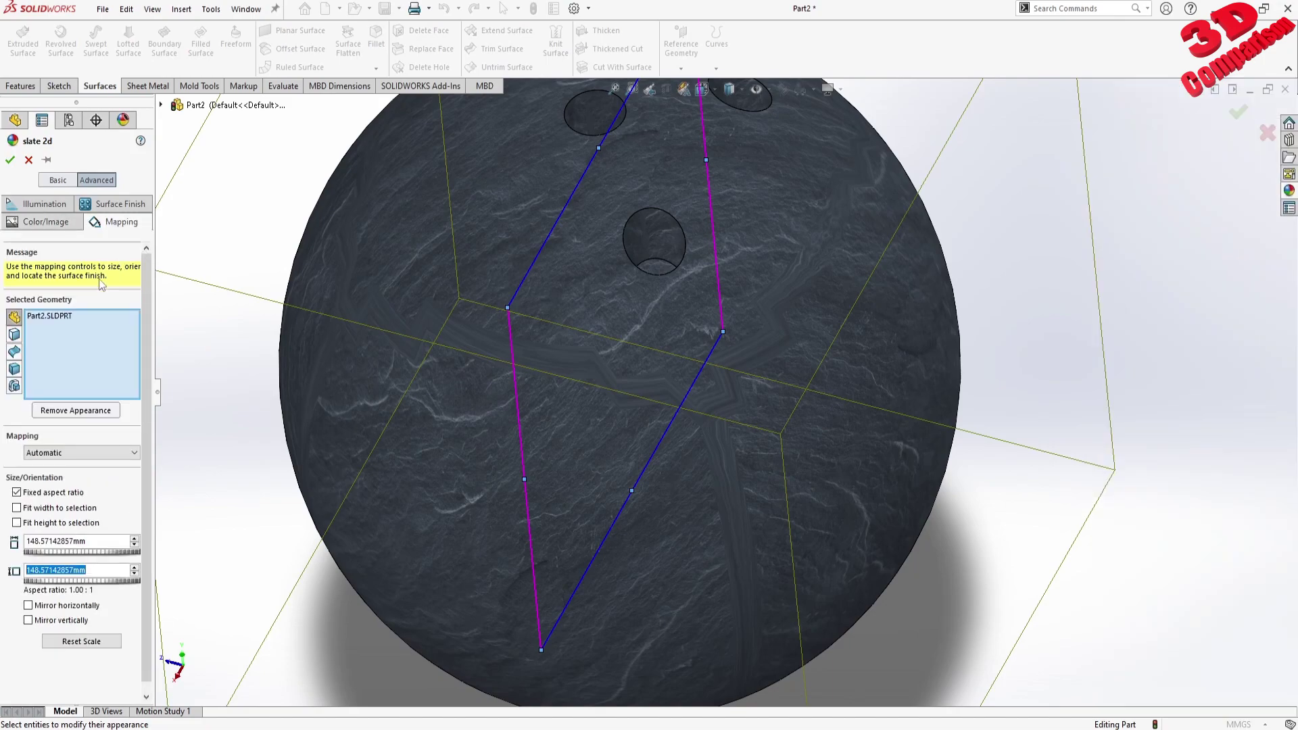
left_click(62, 453)
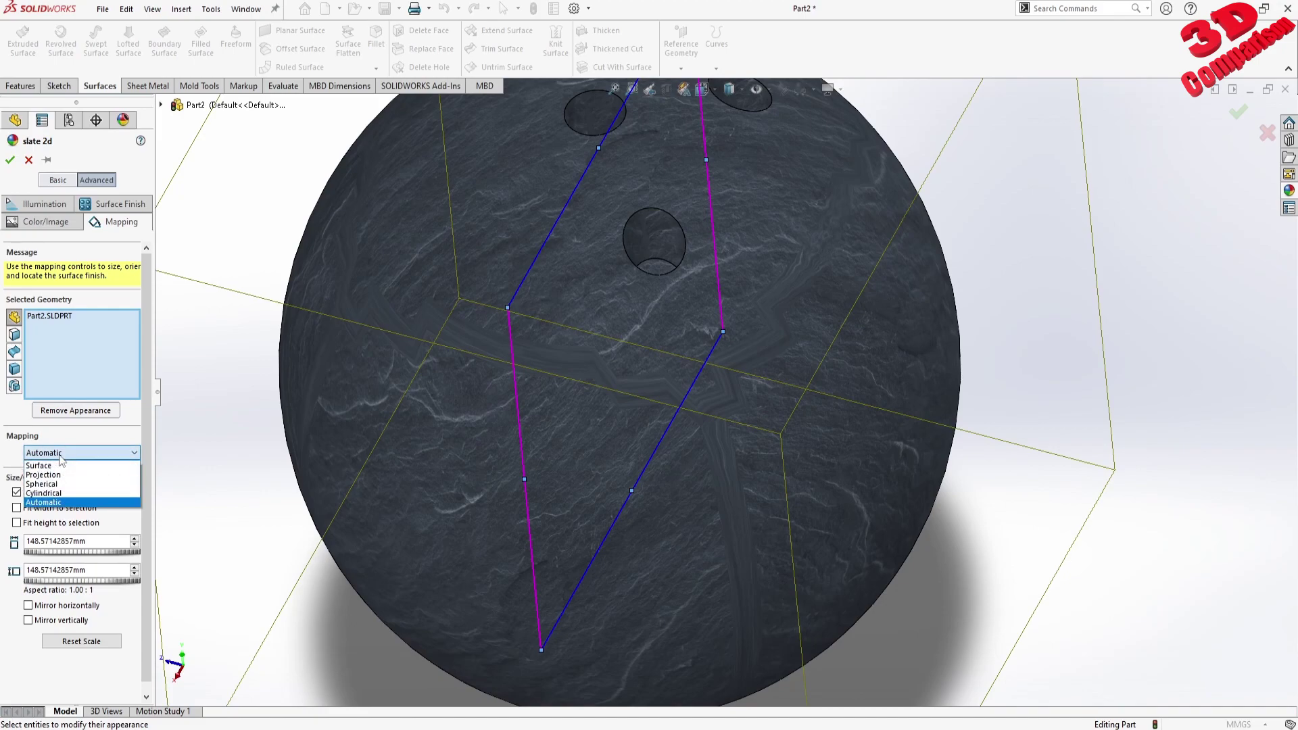
left_click(55, 485)
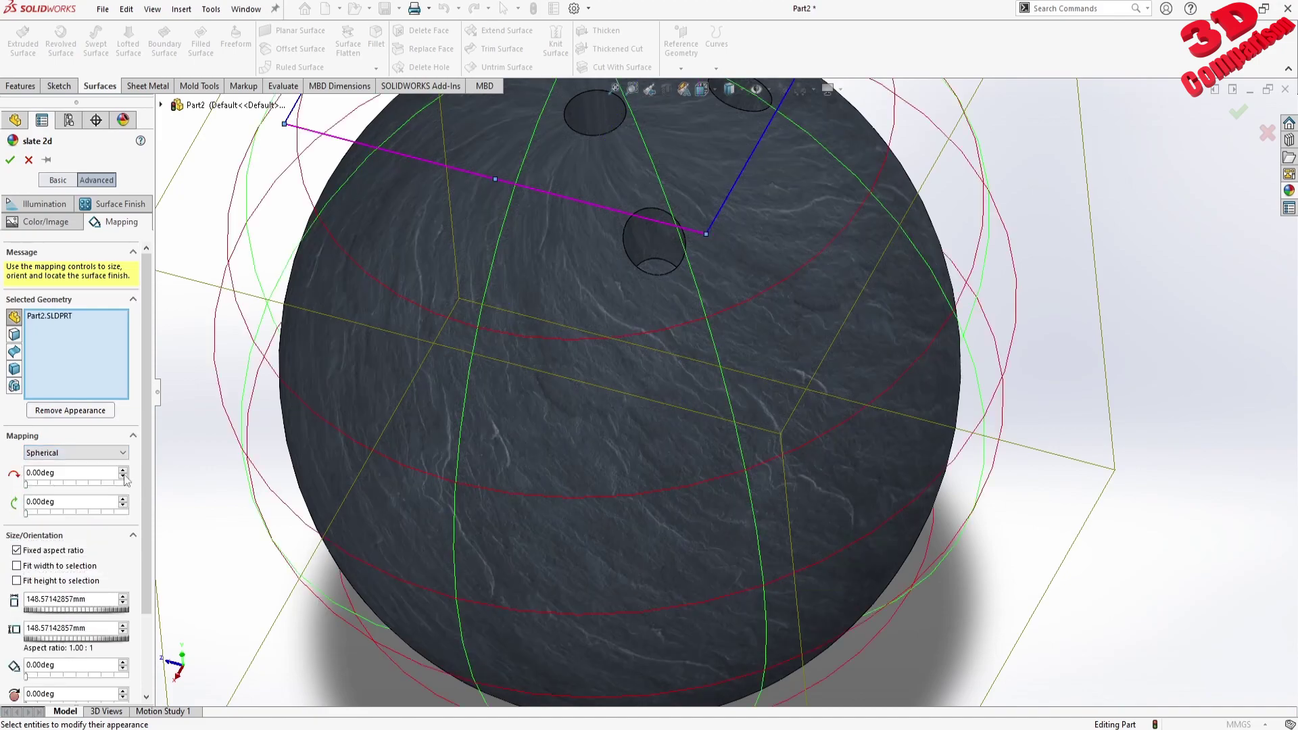
scroll(680, 300, "up", 3)
scroll(676, 207, "down", 5)
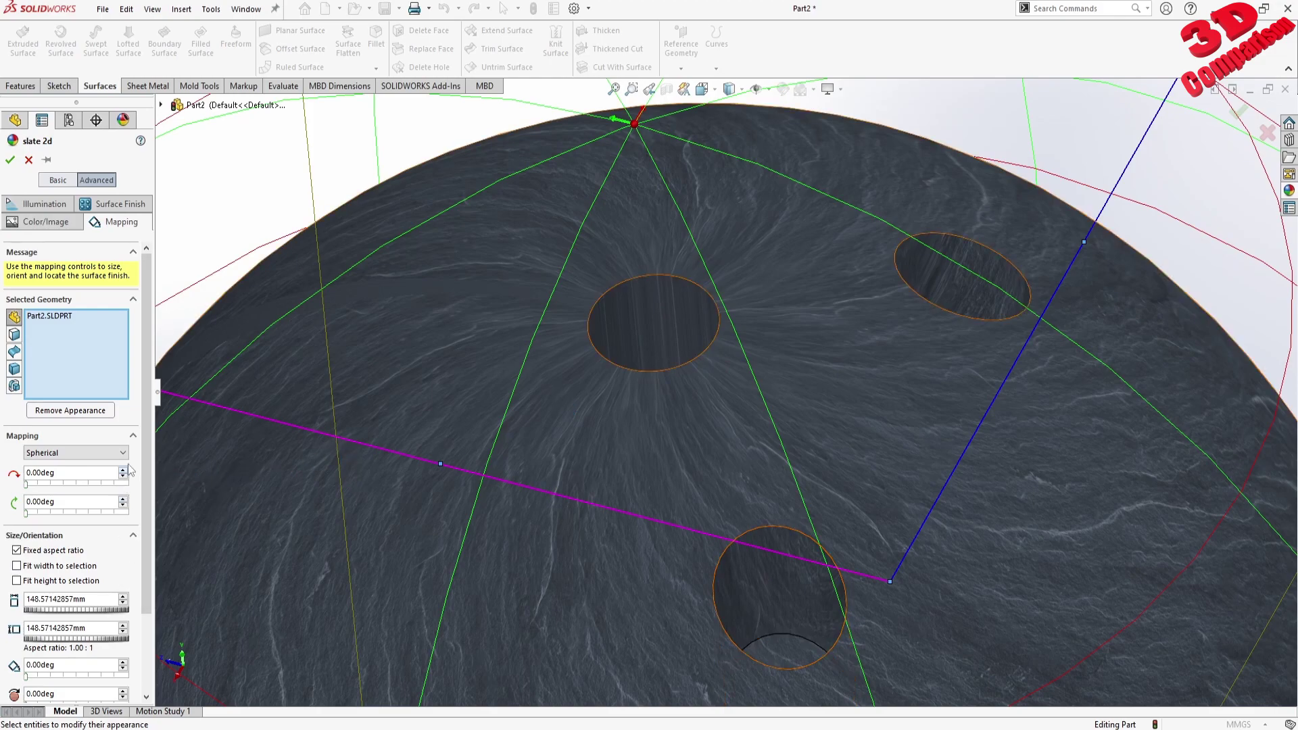
Set the slate texture's width and height to 50 mm with the aspect ratio fixed, and check the pattern on the ball
left_click_drag(144, 429, 152, 491)
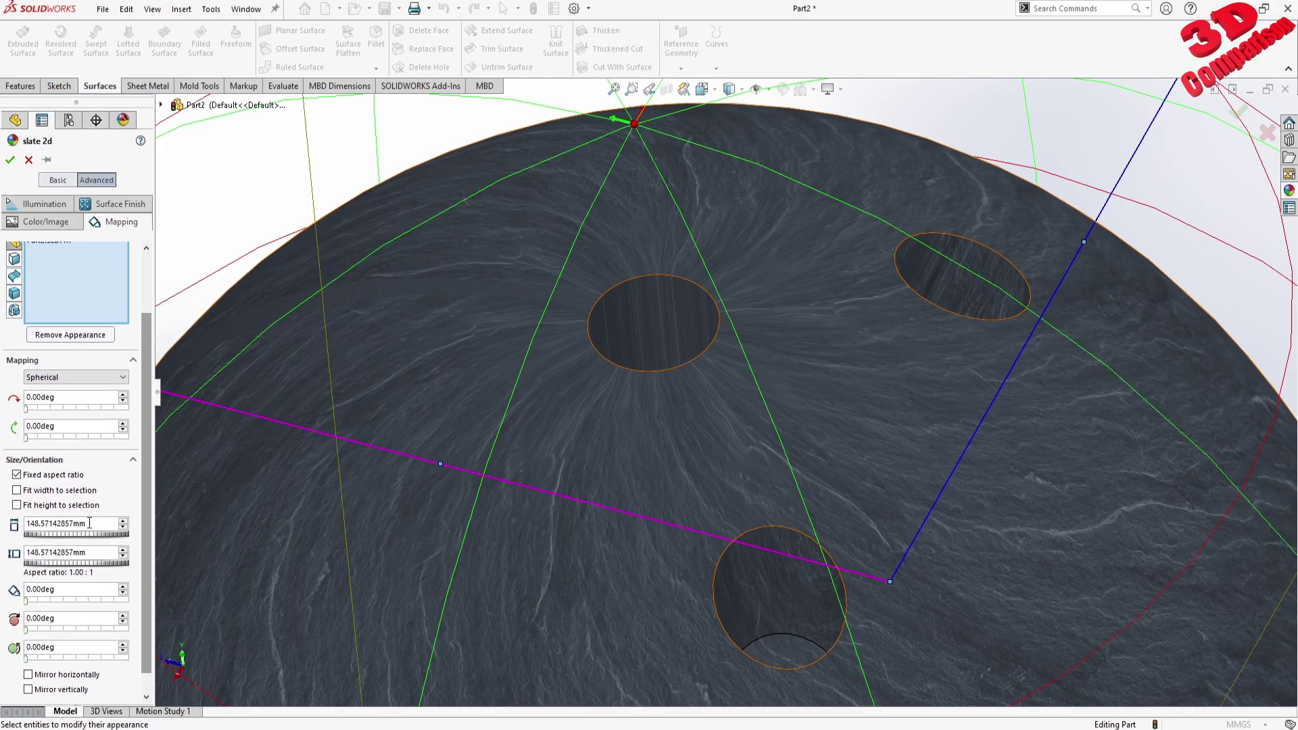
left_click_drag(93, 524, 15, 524)
type("50")
left_click(99, 552)
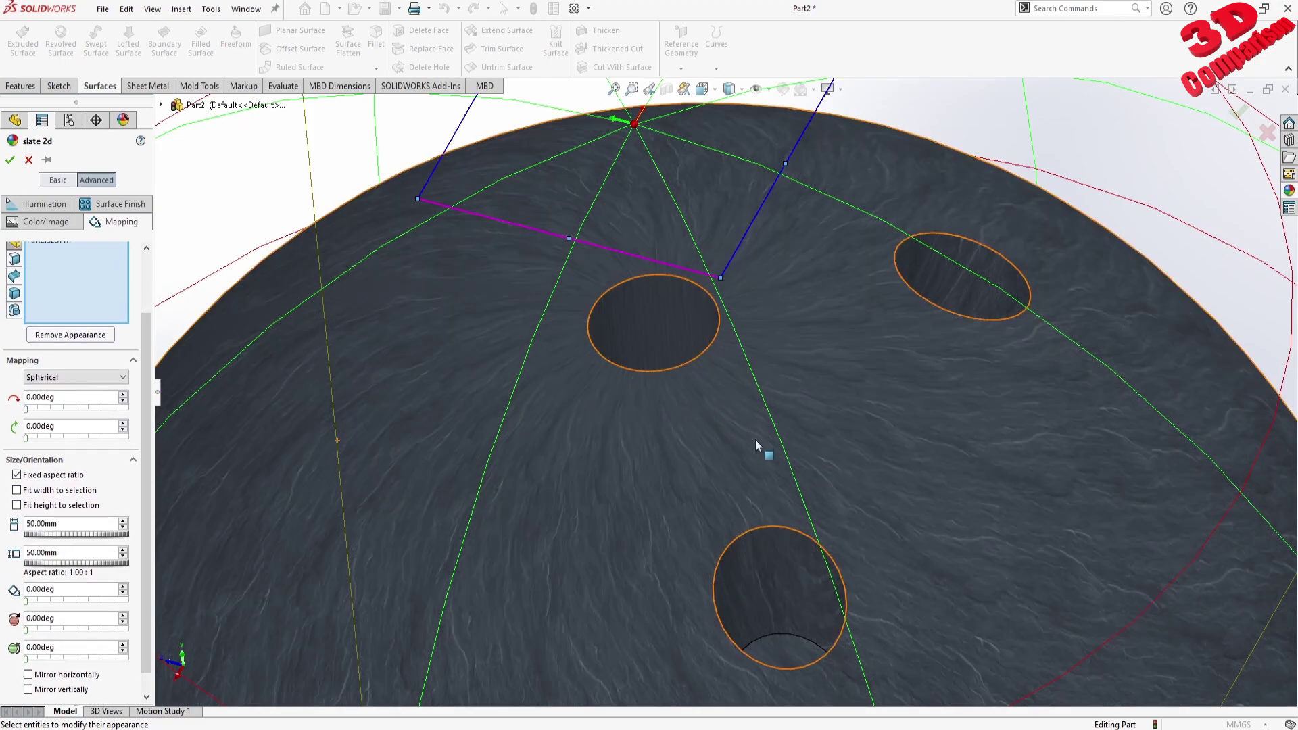
scroll(750, 473, "up", 5)
scroll(719, 632, "down", 10)
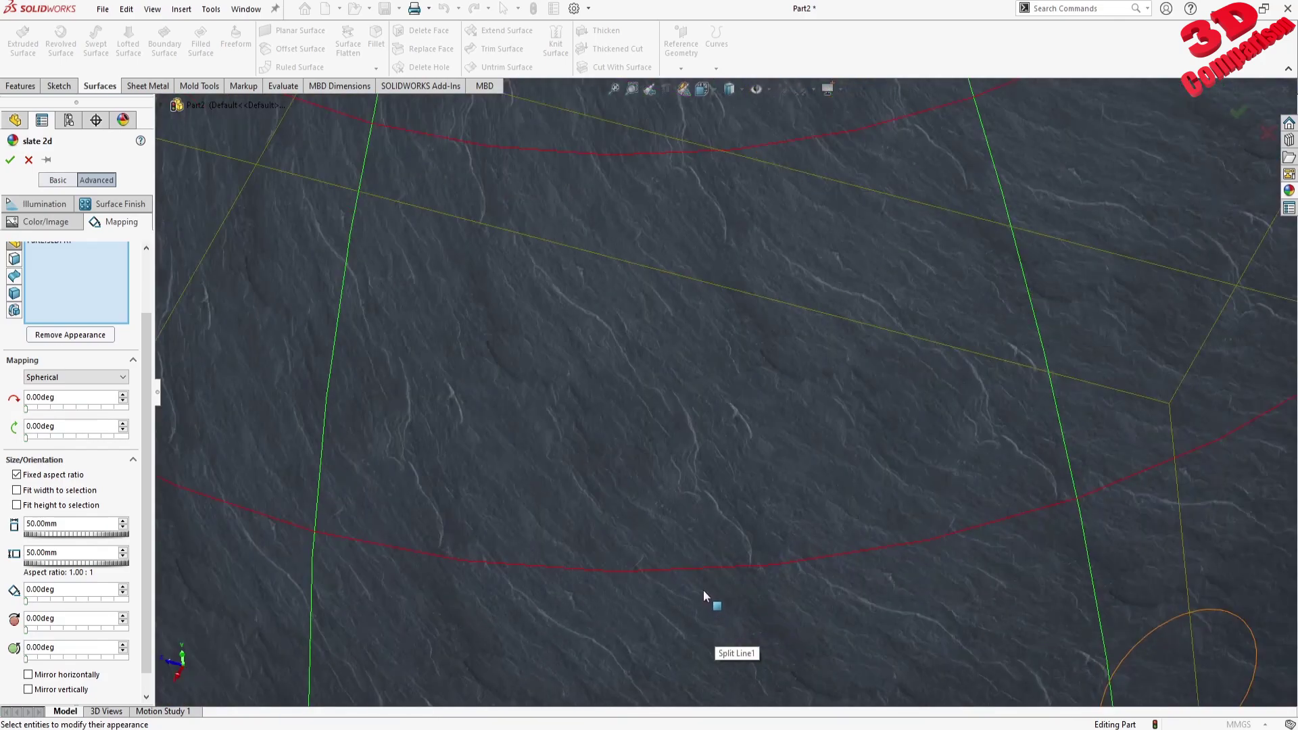
scroll(704, 598, "up", 8)
middle_click_drag(731, 276, 733, 333)
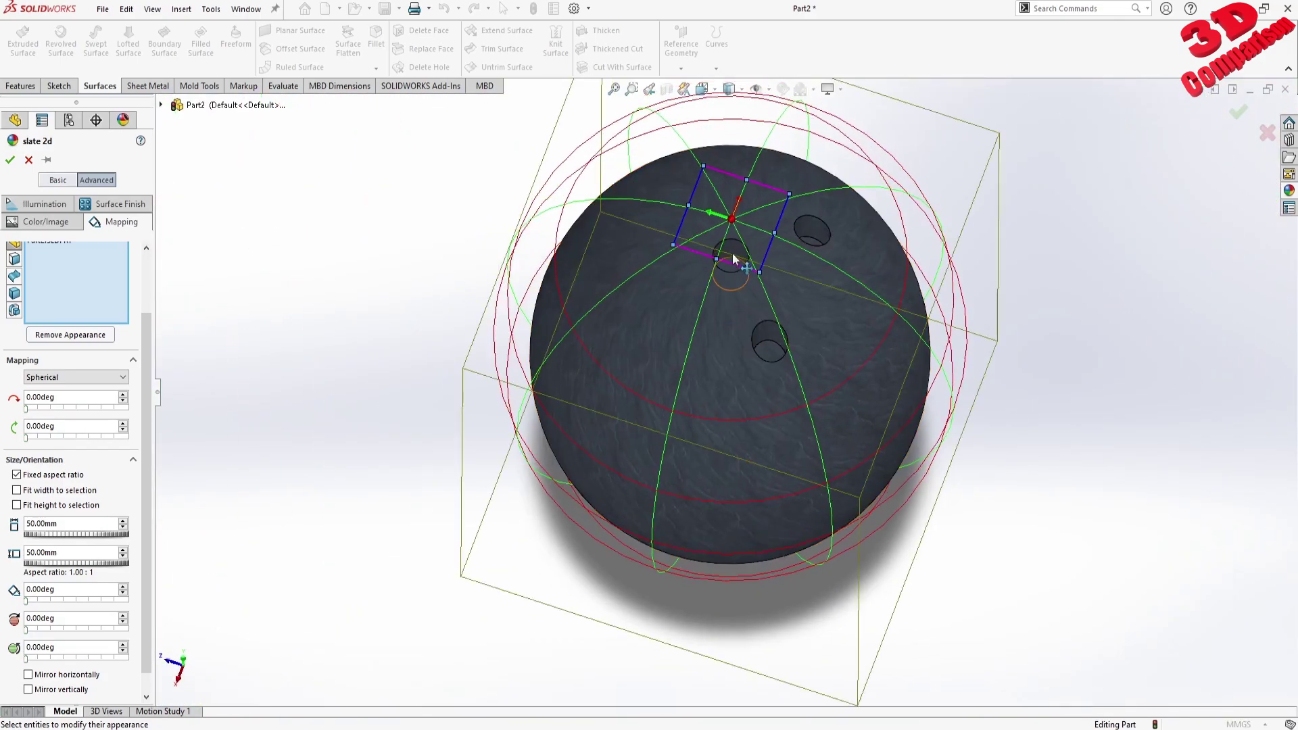
scroll(732, 258, "down", 3)
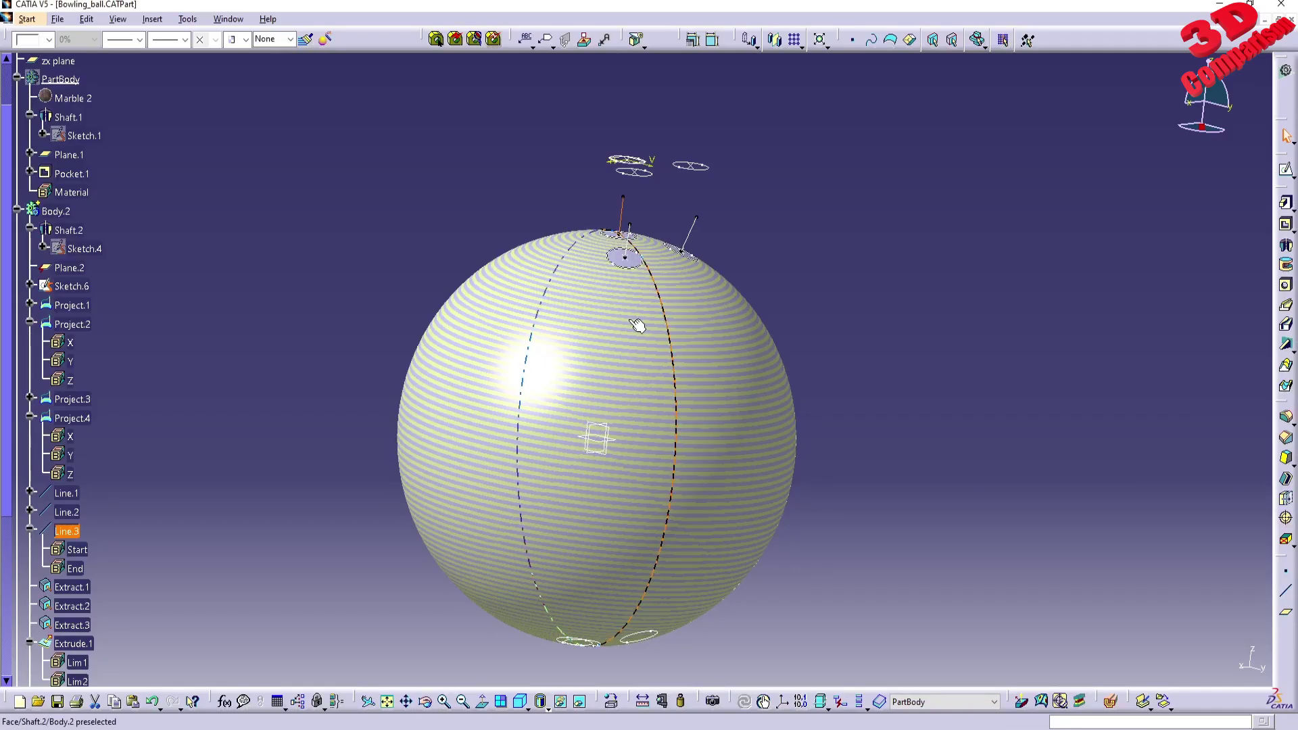
Switch to the CATIA bowling ball reference model and set its display to Shading with Material
middle_click_drag(637, 324, 614, 383)
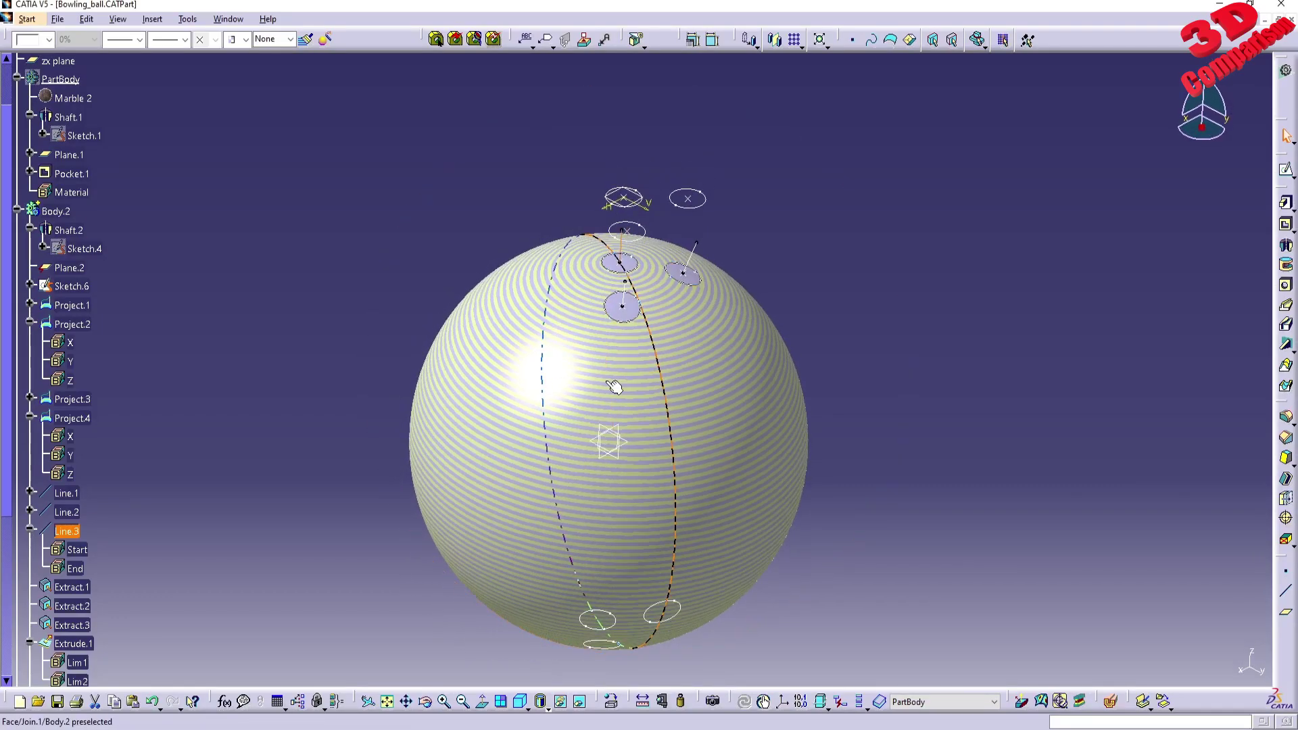
left_click(549, 710)
left_click(557, 698)
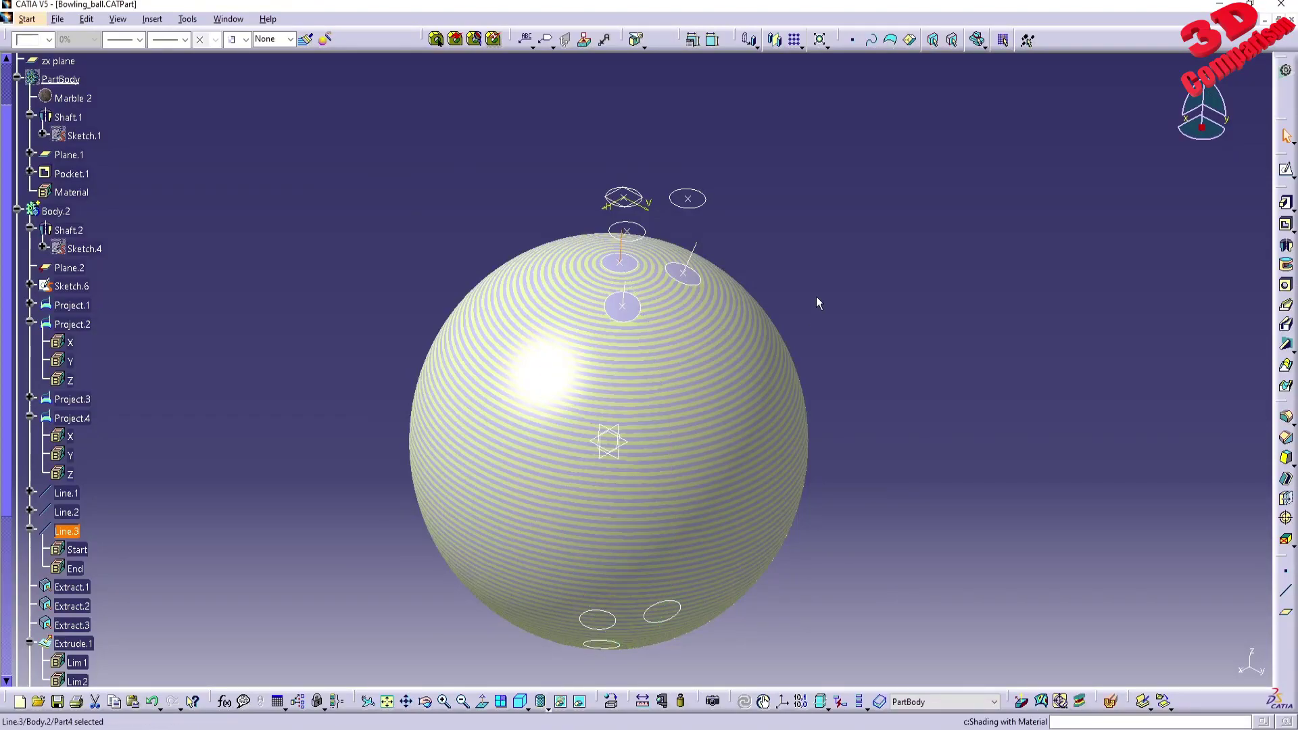
Show PartBody and hide Body.2 in the reference model, and examine the marble texture around the finger holes
left_click(258, 298)
scroll(257, 298, "up", 3)
left_click(61, 332)
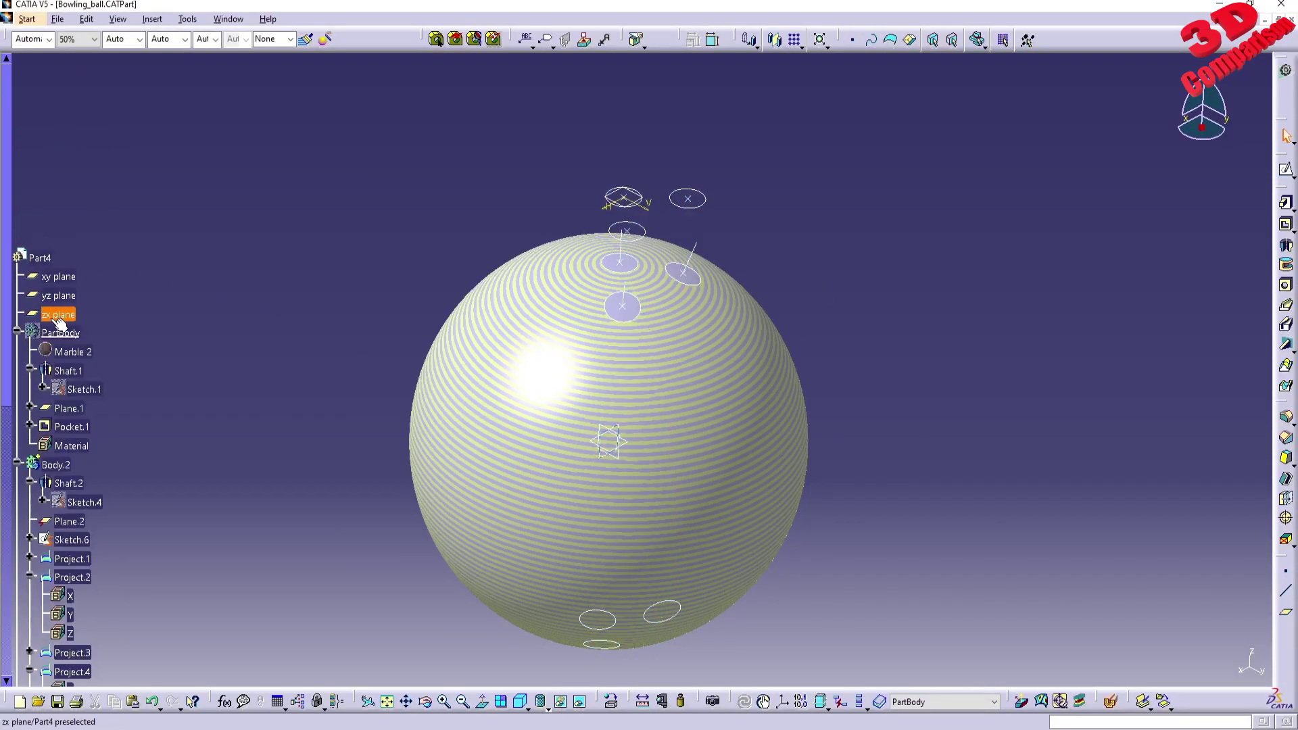
right_click(62, 333)
left_click(98, 376)
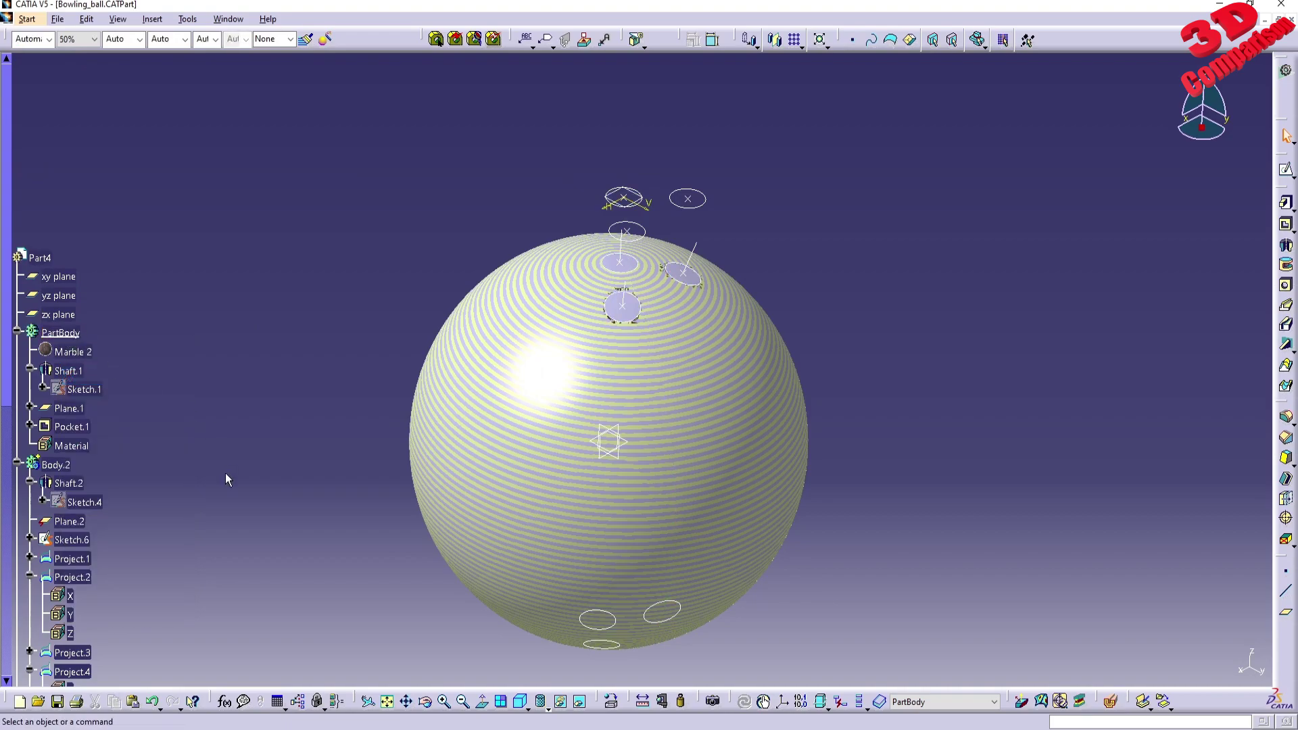
scroll(74, 468, "down", 3)
right_click(55, 274)
left_click(88, 324)
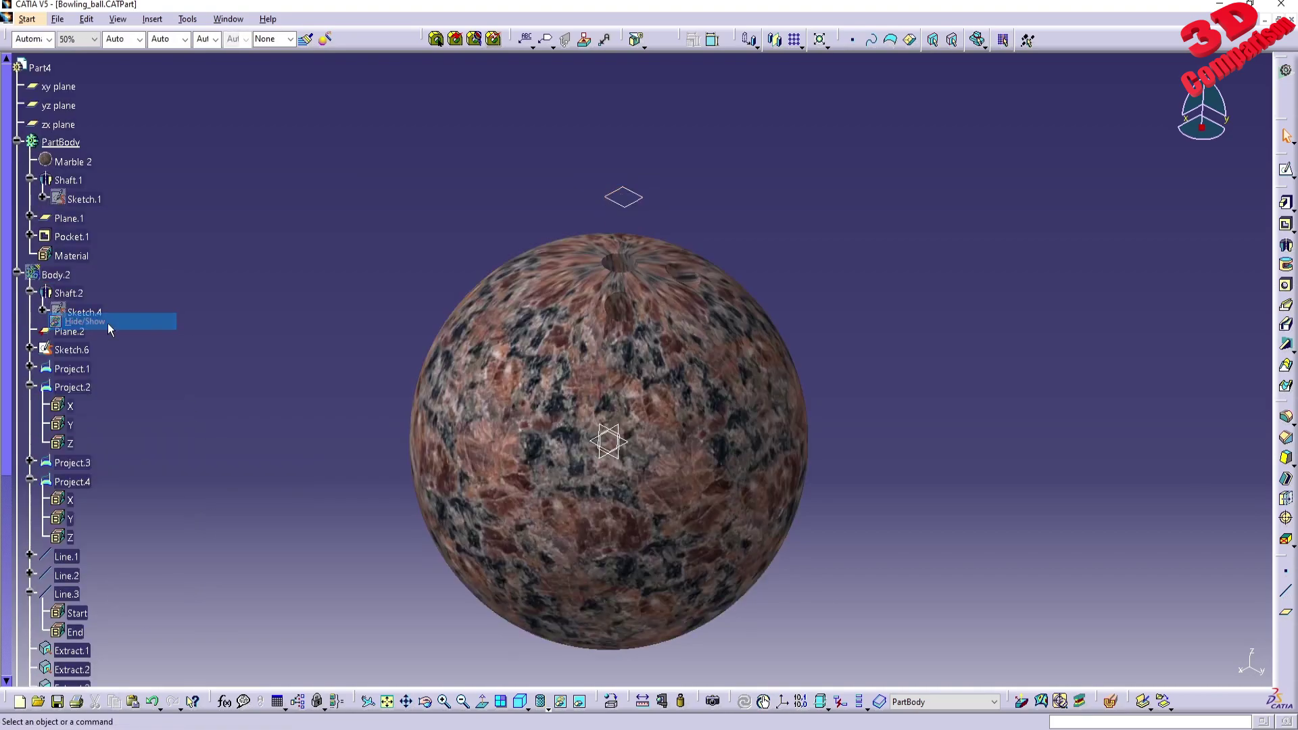
middle_click_drag(723, 352, 550, 282)
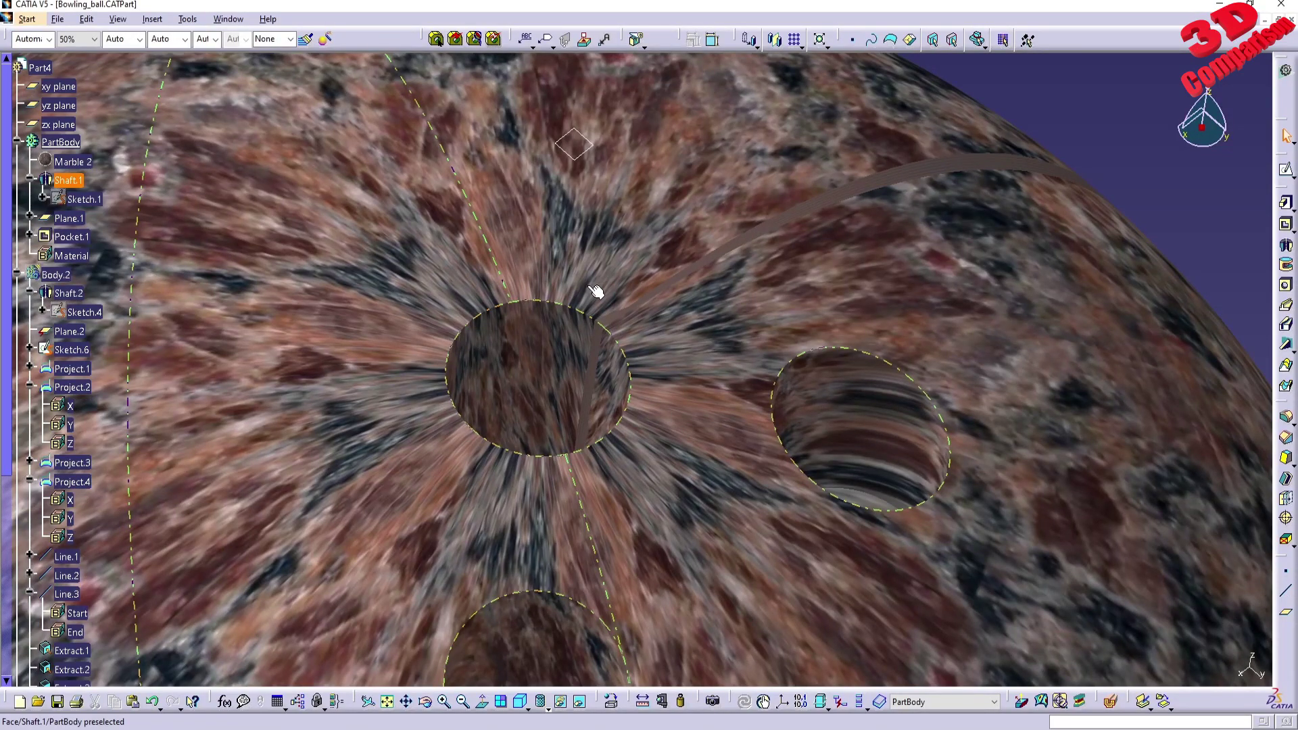
mouse_move(713, 388)
middle_mouse_down()
mouse_move(626, 453)
mouse_move(602, 289)
middle_mouse_up()
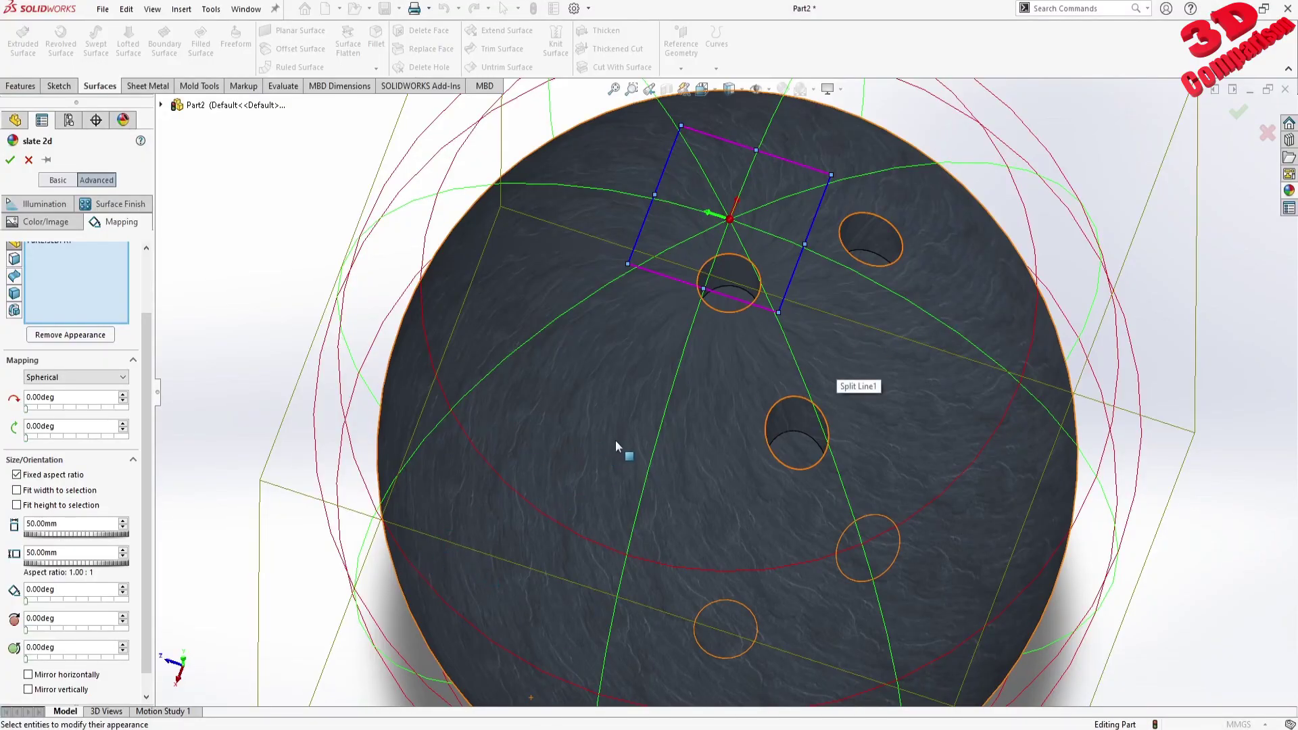
Return to SOLIDWORKS and examine the spherical slate mapping around the holes along with its size and orientation options
middle_click_drag(616, 441, 642, 347)
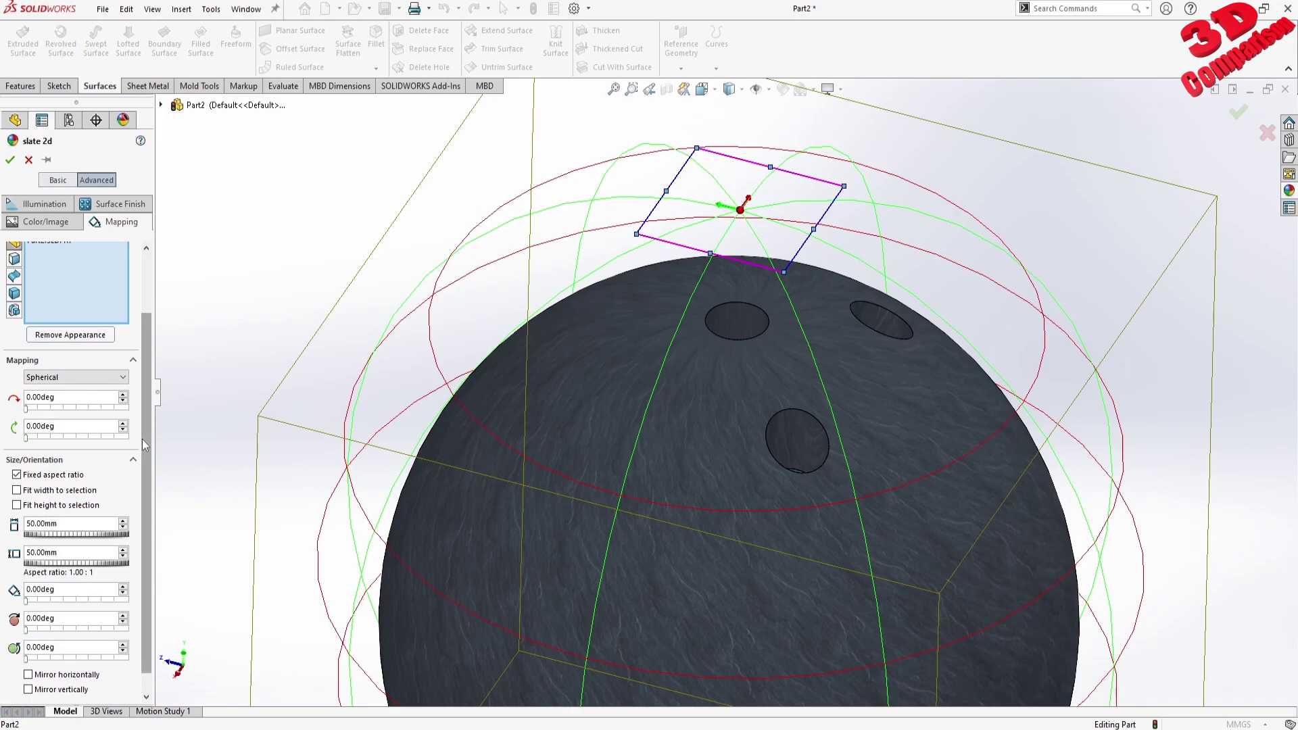
scroll(809, 470, "up", 3)
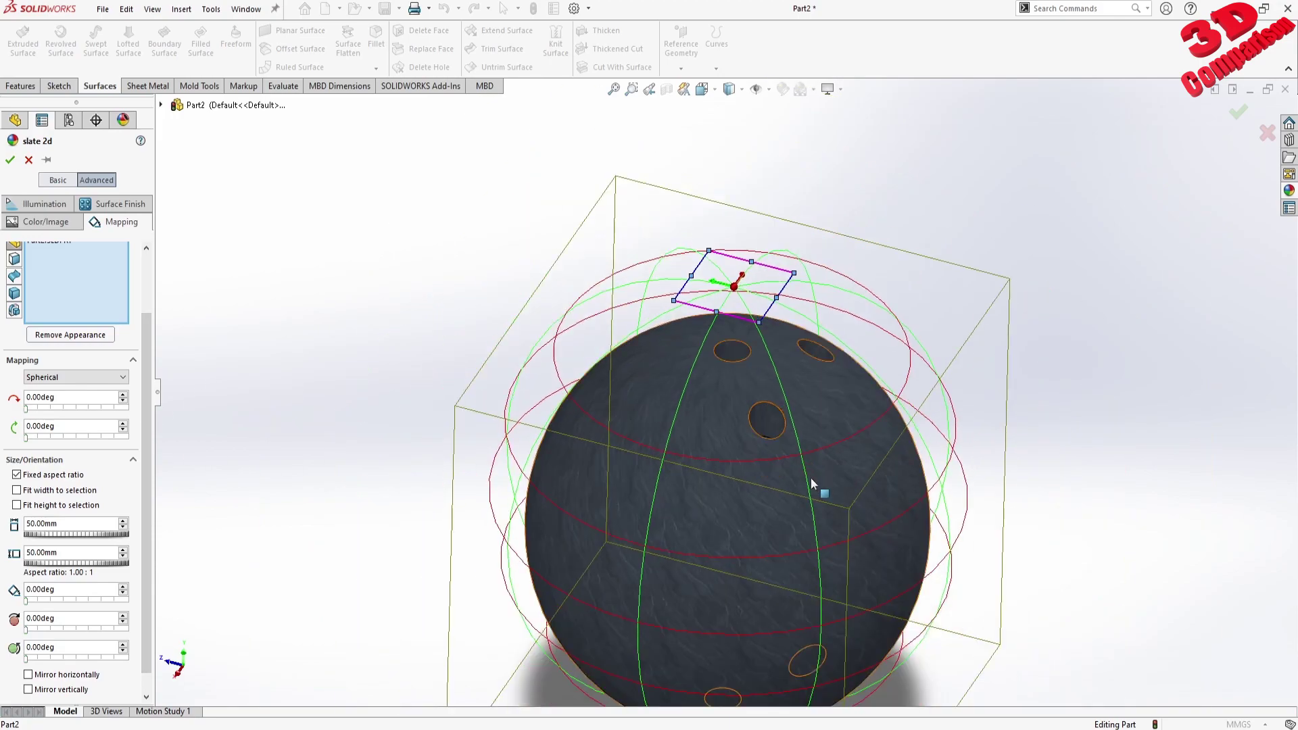
scroll(764, 503, "down", 2)
scroll(741, 360, "down", 2)
middle_click_drag(741, 359, 745, 448)
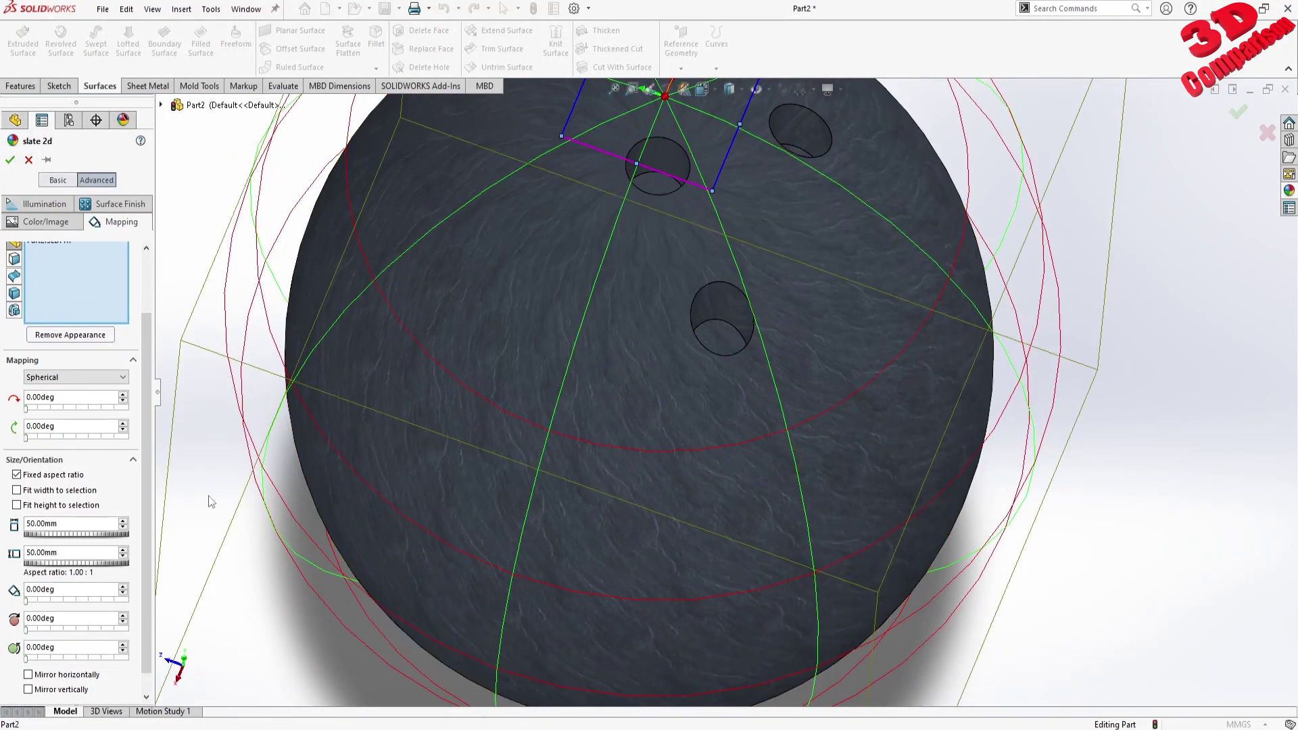
left_click_drag(149, 518, 145, 540)
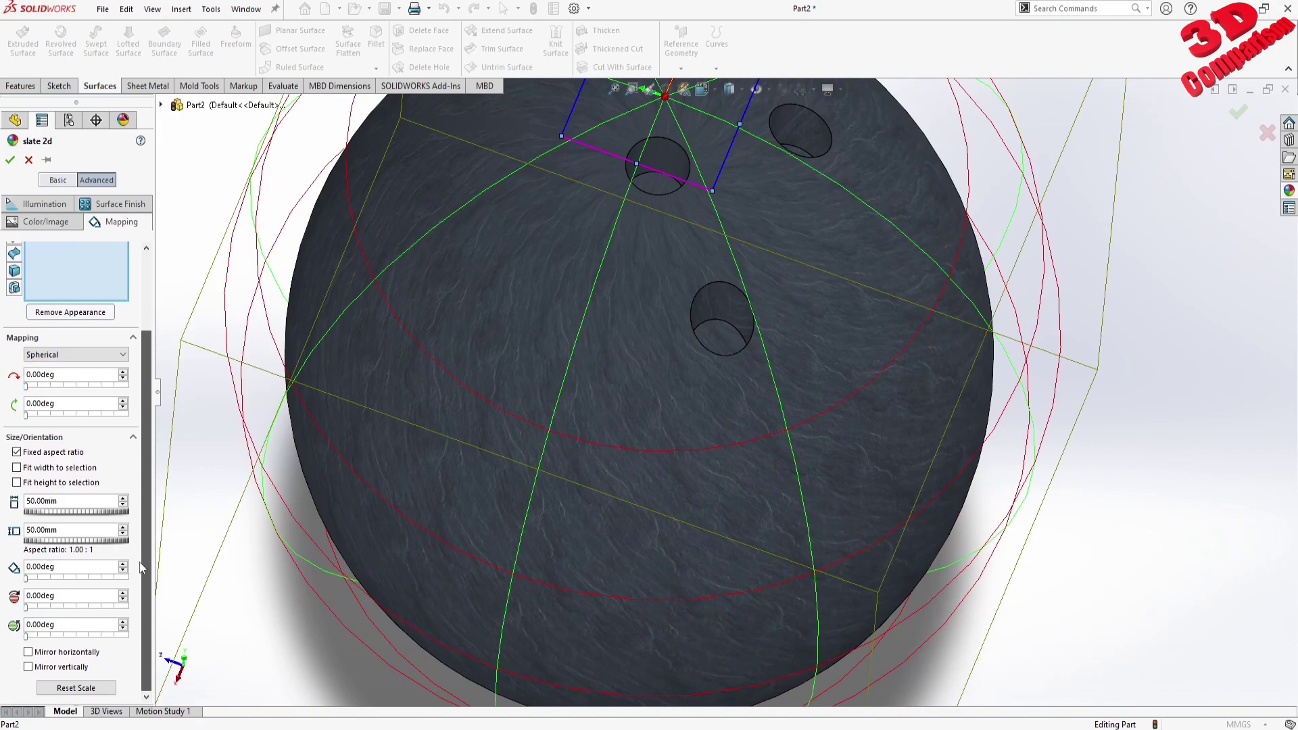
left_click_drag(145, 392, 149, 308)
scroll(687, 321, "up", 3)
middle_click_drag(769, 409, 756, 342)
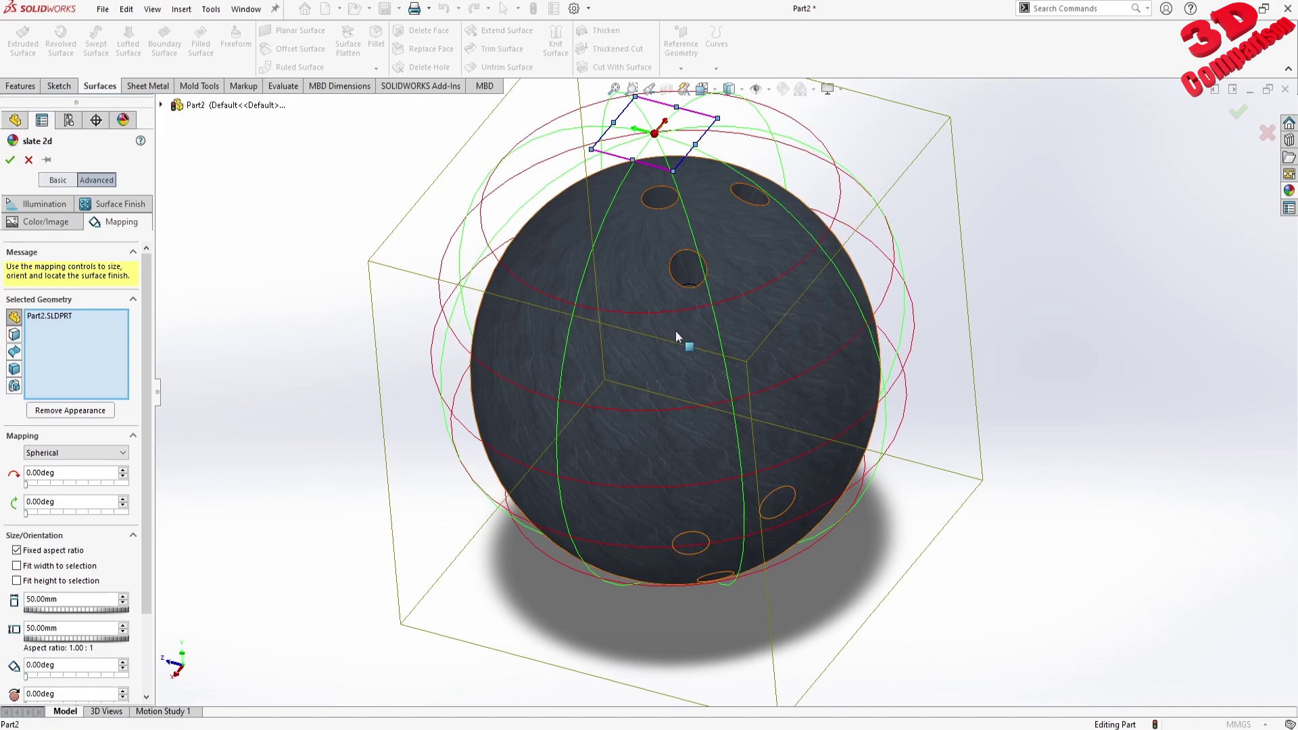
Accept the slate 2d appearance changes and return to the ball's feature tree
left_click(10, 159)
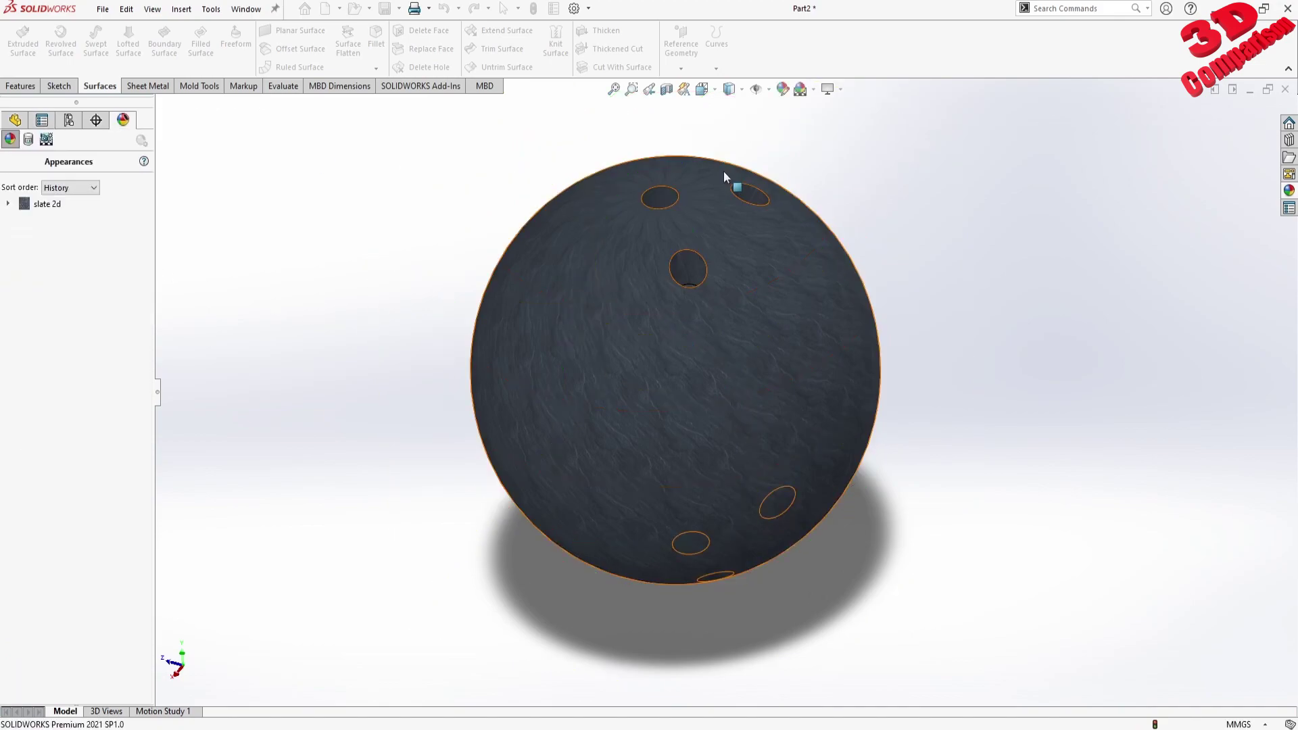
mouse_move(748, 205)
middle_mouse_down()
mouse_move(762, 243)
mouse_move(744, 204)
middle_mouse_up()
left_click(16, 120)
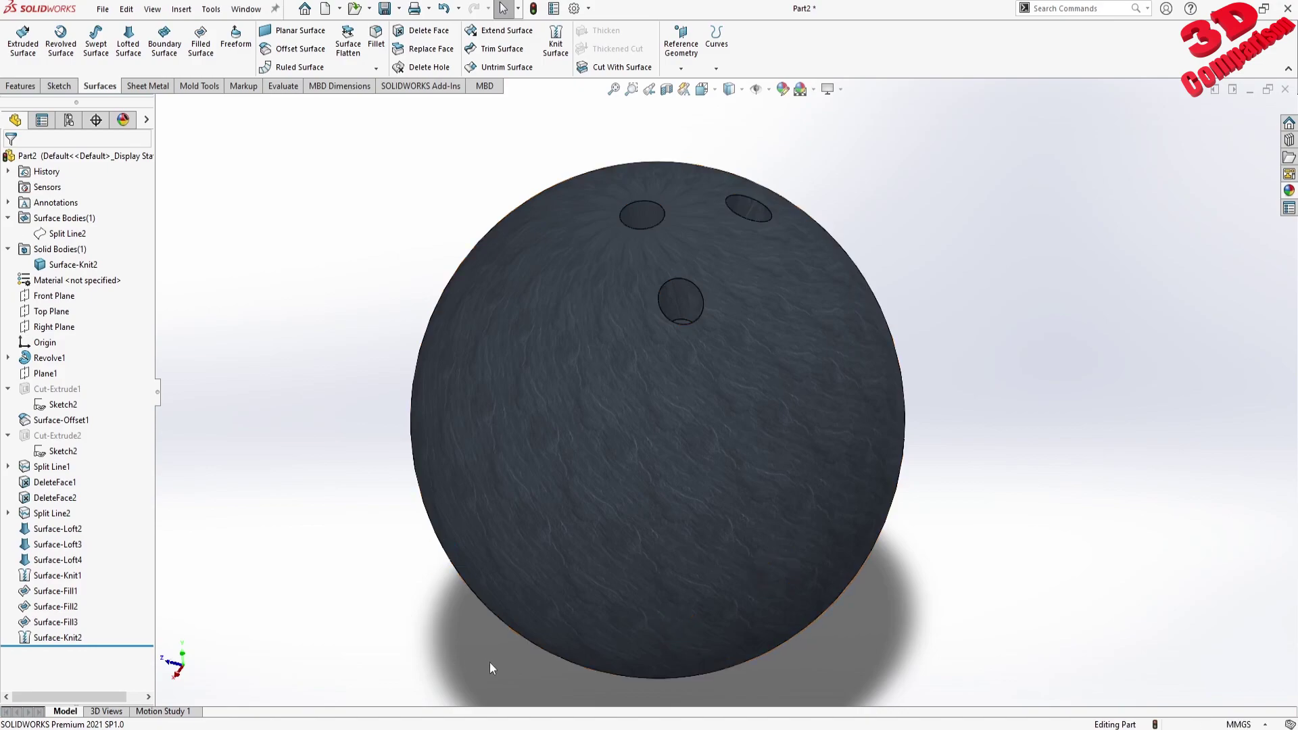
left_click_drag(544, 695, 46, 425)
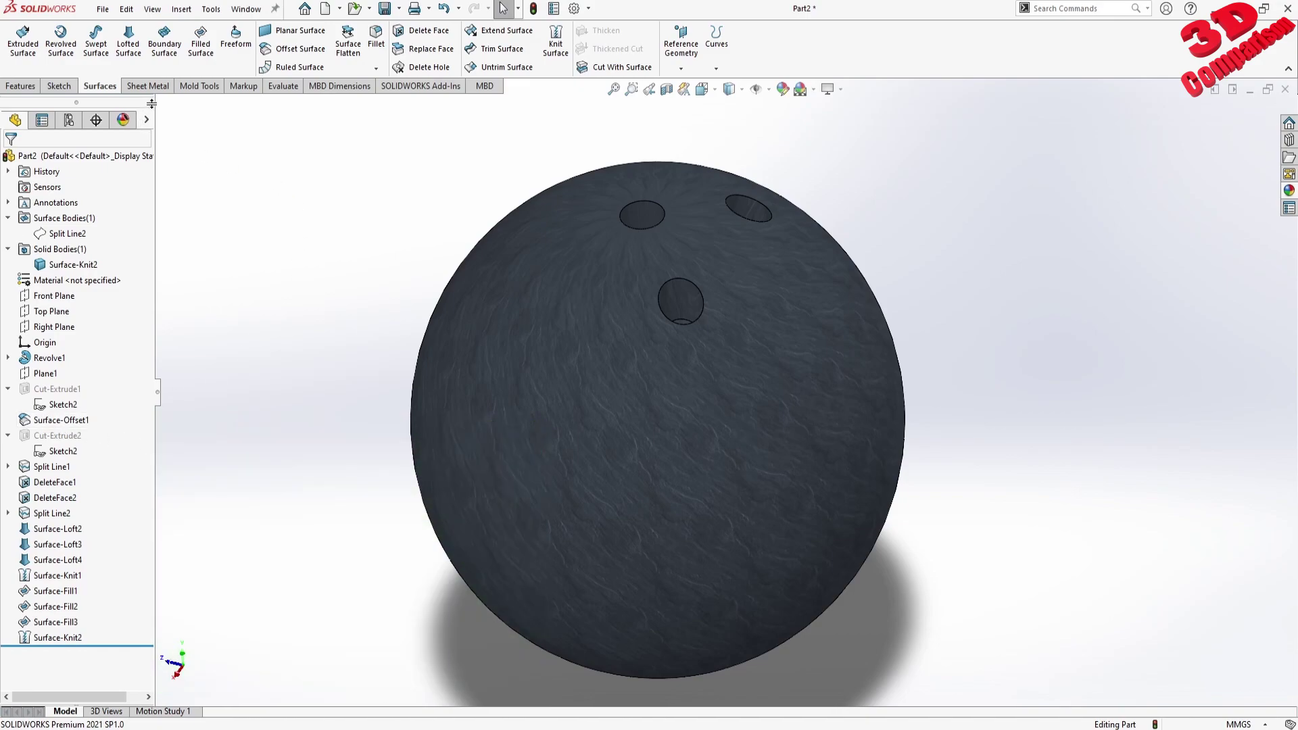